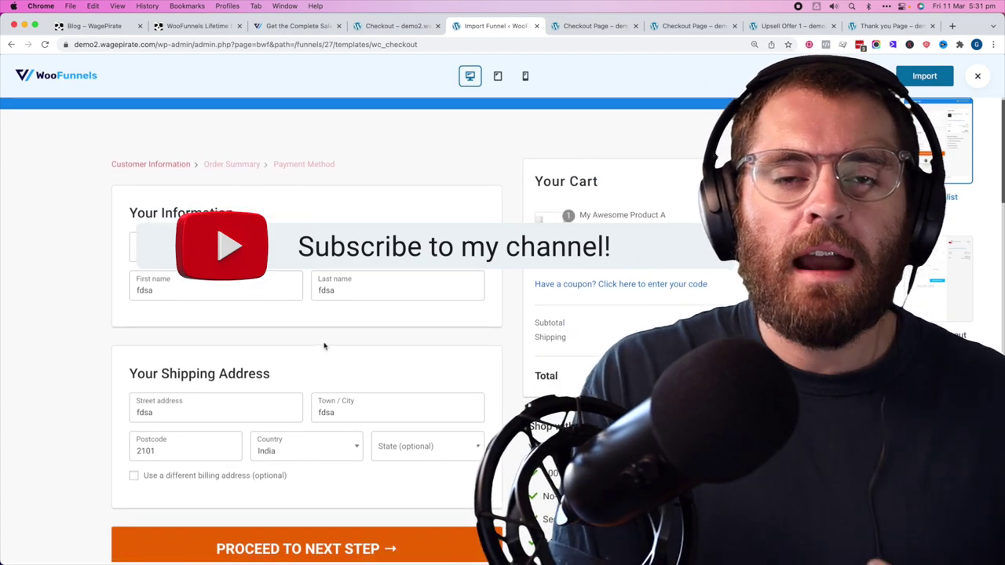
- Scroll up and down through the Minimalist checkout template preview
{"action": "scroll", "coordinate": [324, 345], "scroll_direction": "down", "scroll_amount": 4}
{"action": "scroll", "coordinate": [324, 345], "scroll_direction": "up", "scroll_amount": 5}
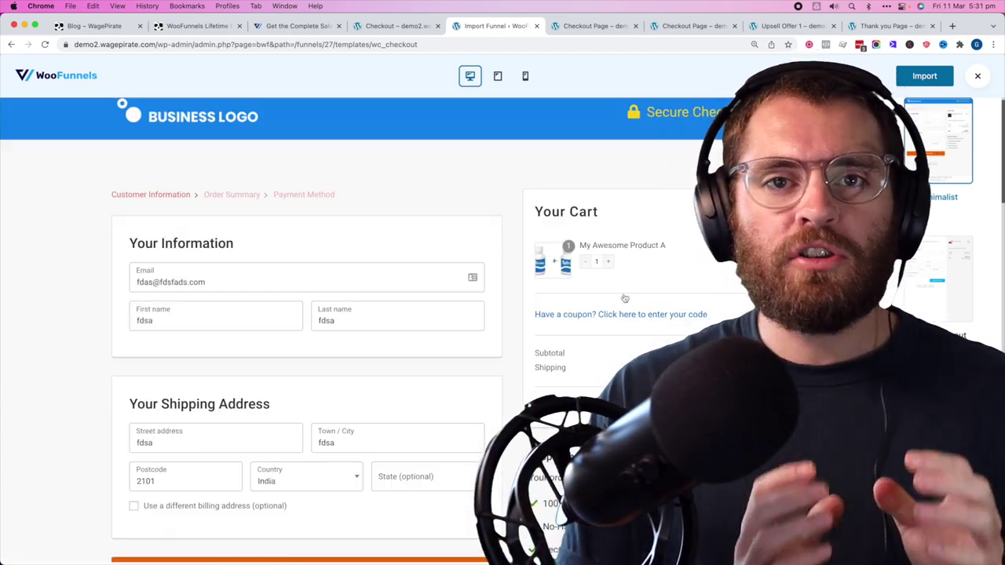
{"action": "scroll", "coordinate": [624, 298], "scroll_direction": "down", "scroll_amount": 3}
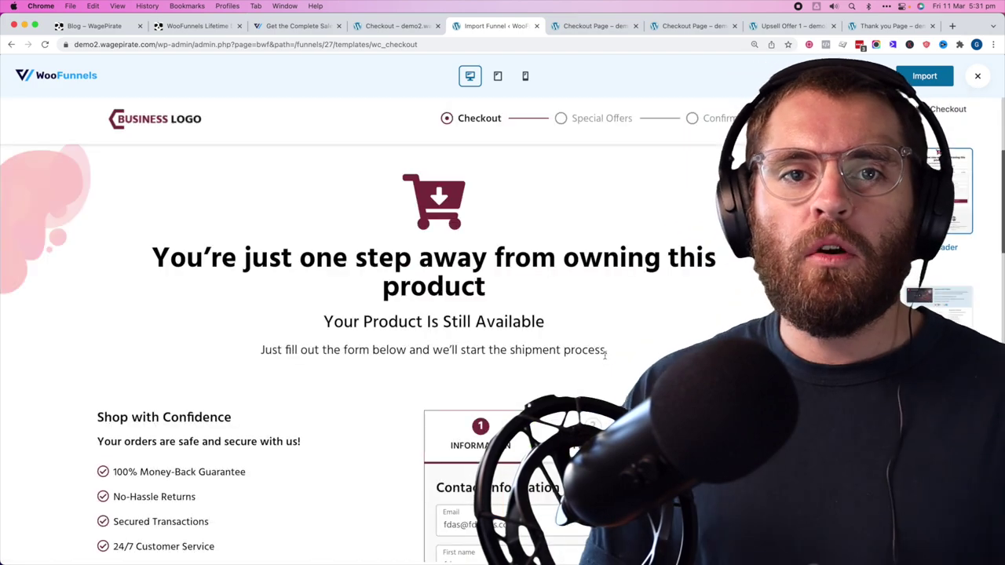
{"action": "scroll", "coordinate": [604, 355], "scroll_direction": "down", "scroll_amount": 7}
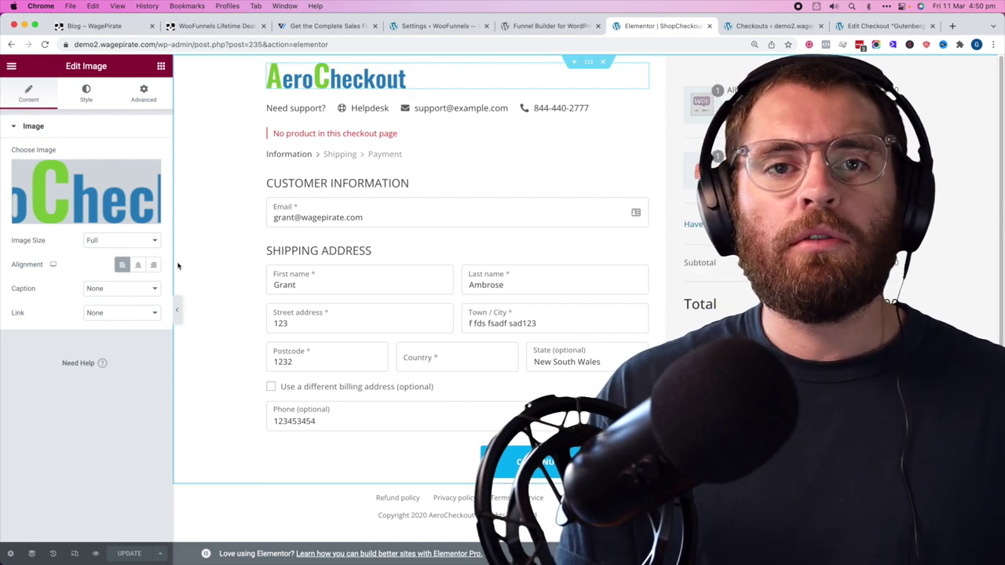
- Open the media library from the AeroCheckout logo's Choose Image field
{"action": "left_click", "coordinate": [74, 217]}
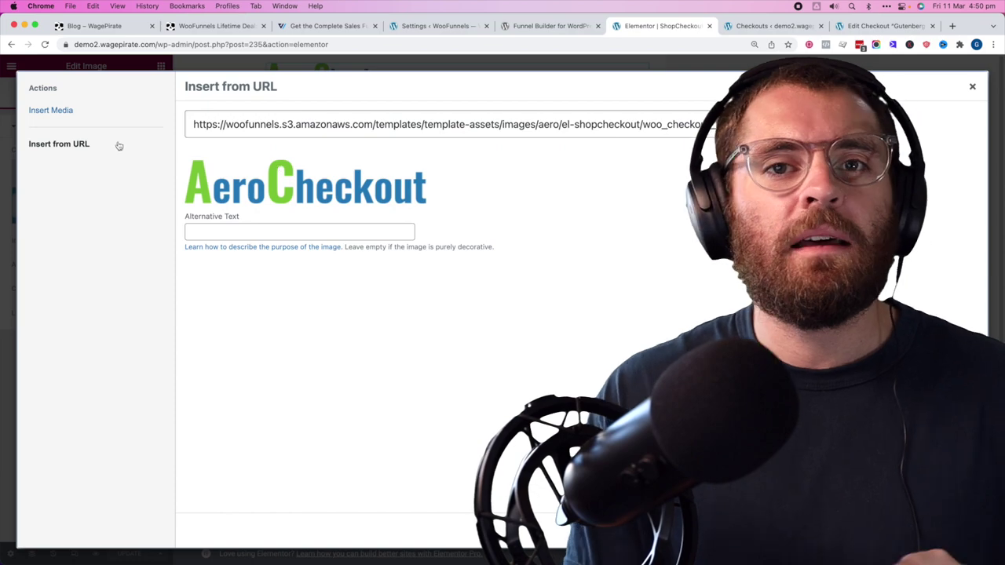
{"action": "left_click", "coordinate": [86, 111]}
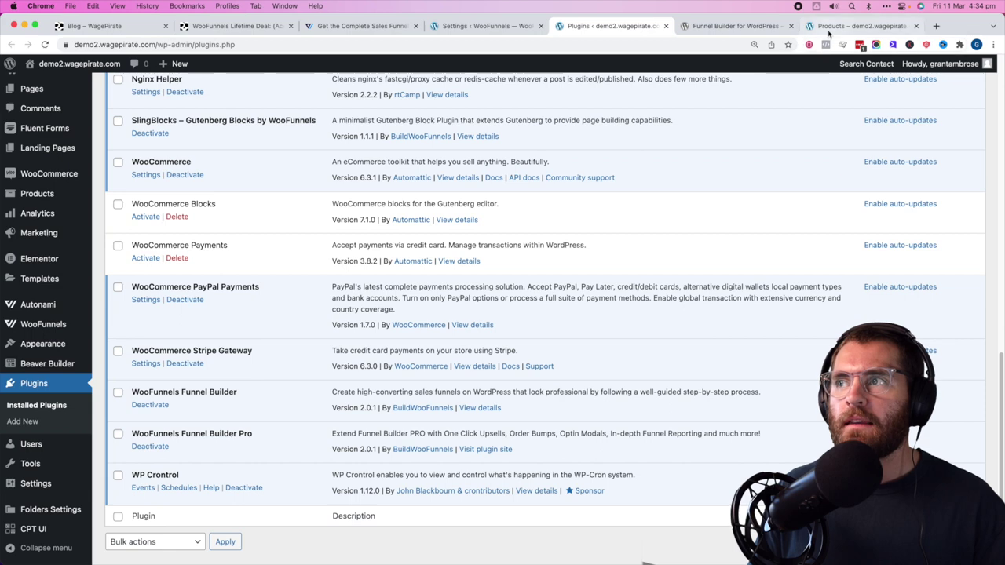
- Add the Beanie to the cart and confirm the default checkout lists Album and Beanie at $38.00
{"action": "left_click", "coordinate": [859, 26]}
{"action": "scroll", "coordinate": [500, 397], "scroll_direction": "down", "scroll_amount": 5}
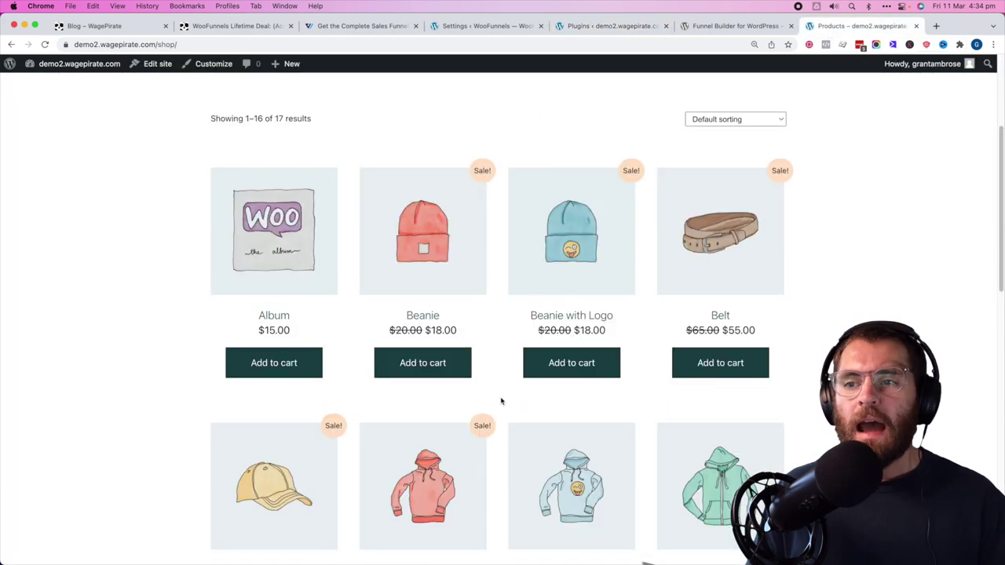
{"action": "left_click", "coordinate": [453, 355]}
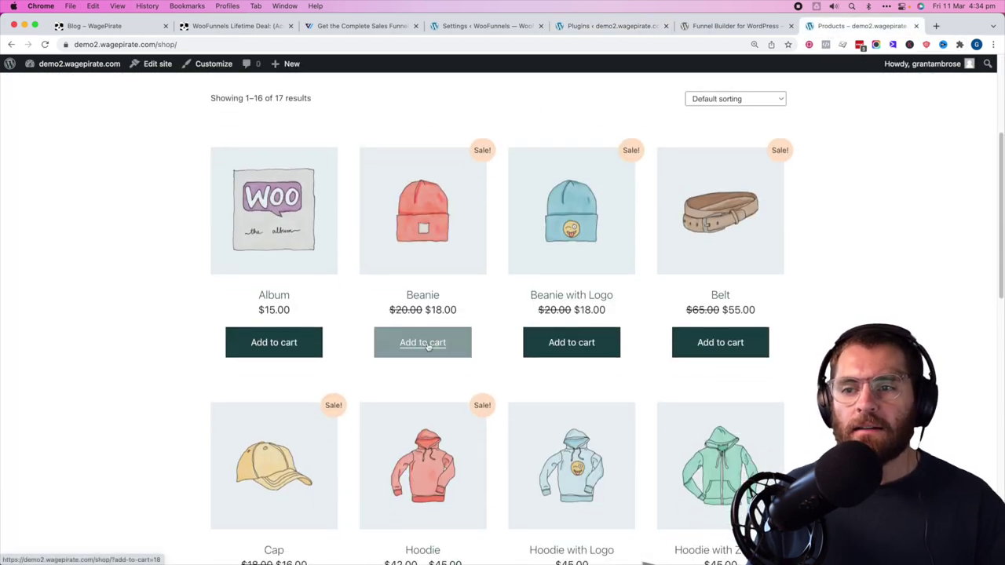
{"action": "scroll", "coordinate": [470, 235], "scroll_direction": "up", "scroll_amount": 5}
{"action": "left_click", "coordinate": [485, 140]}
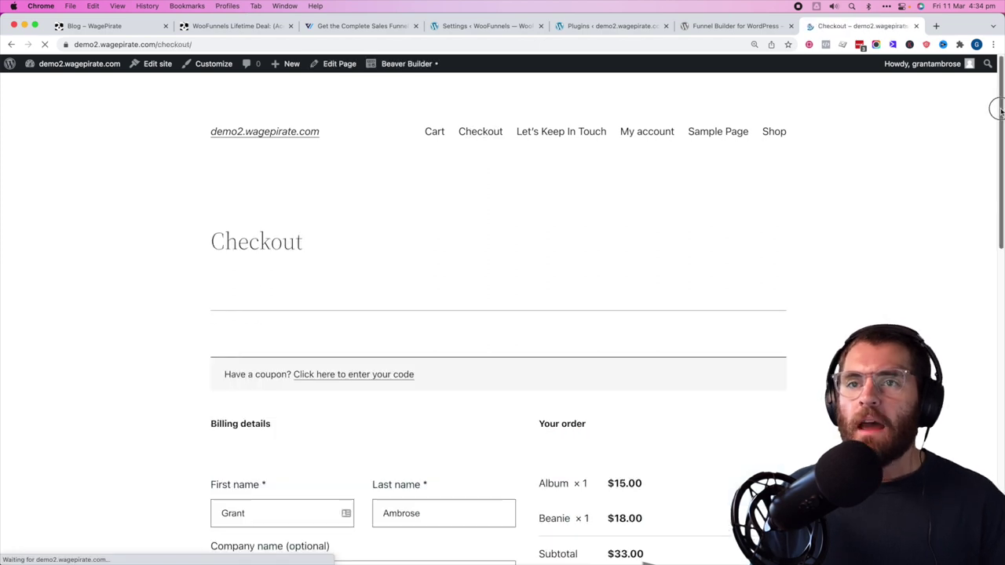
{"action": "scroll", "coordinate": [995, 117], "scroll_direction": "down", "scroll_amount": 2}
{"action": "left_click_drag", "start_coordinate": [999, 138], "coordinate": [997, 303]}
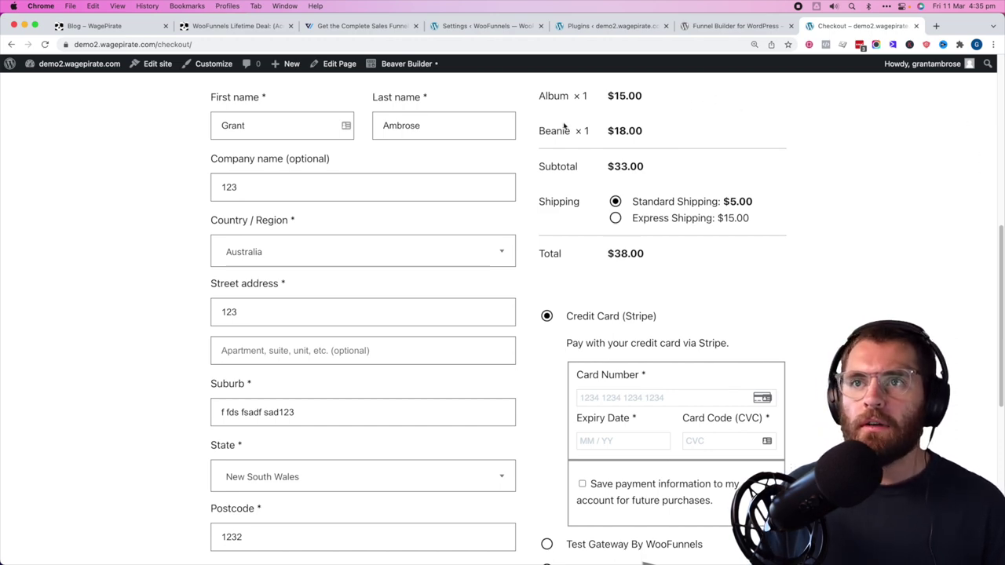
{"action": "left_click", "coordinate": [616, 26]}
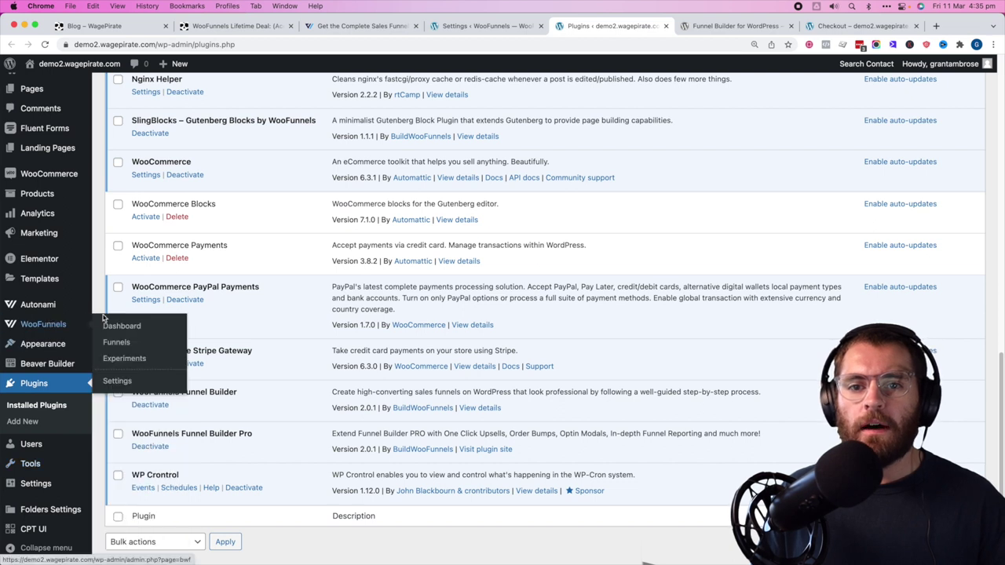
- Create a new funnel titled 'Global Checkout'
{"action": "left_click", "coordinate": [117, 342]}
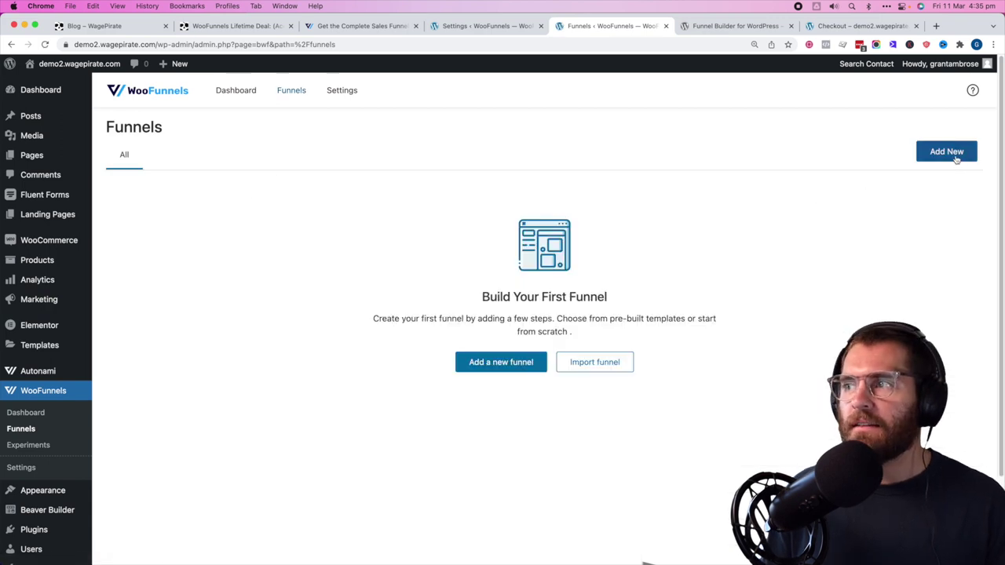
{"action": "left_click", "coordinate": [499, 364]}
{"action": "left_click", "coordinate": [470, 304]}
{"action": "type", "text": "G"}
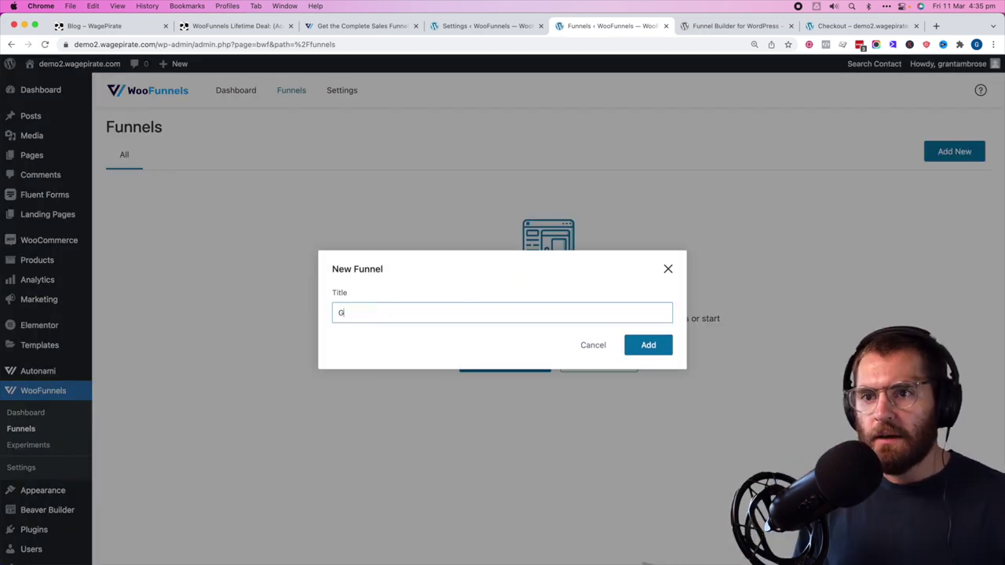
{"action": "type", "text": "lobal Checkout"}
{"action": "key", "text": "Return"}
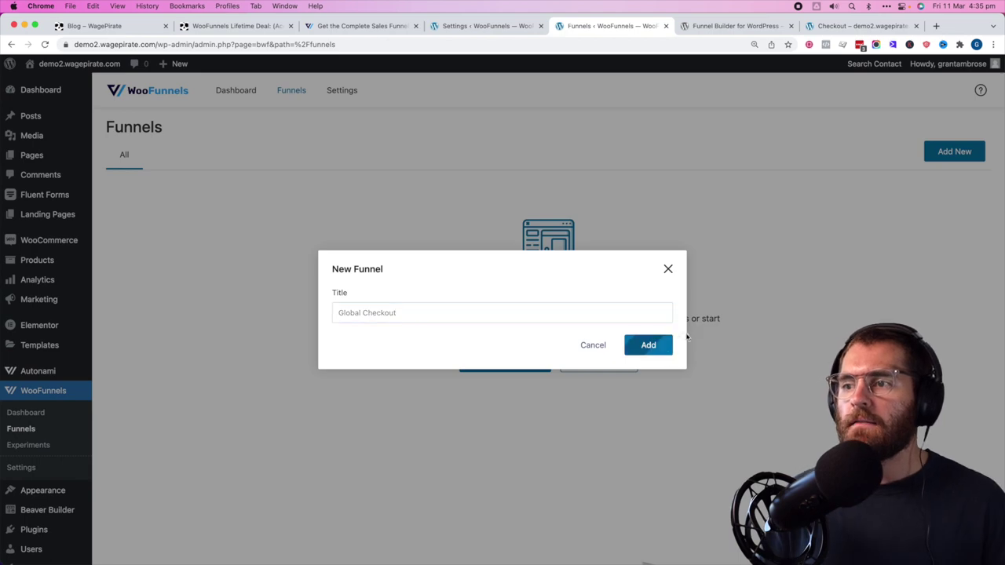
- Import the three-step ShopCheckout template as the funnel's checkout step
{"action": "left_click", "coordinate": [346, 186]}
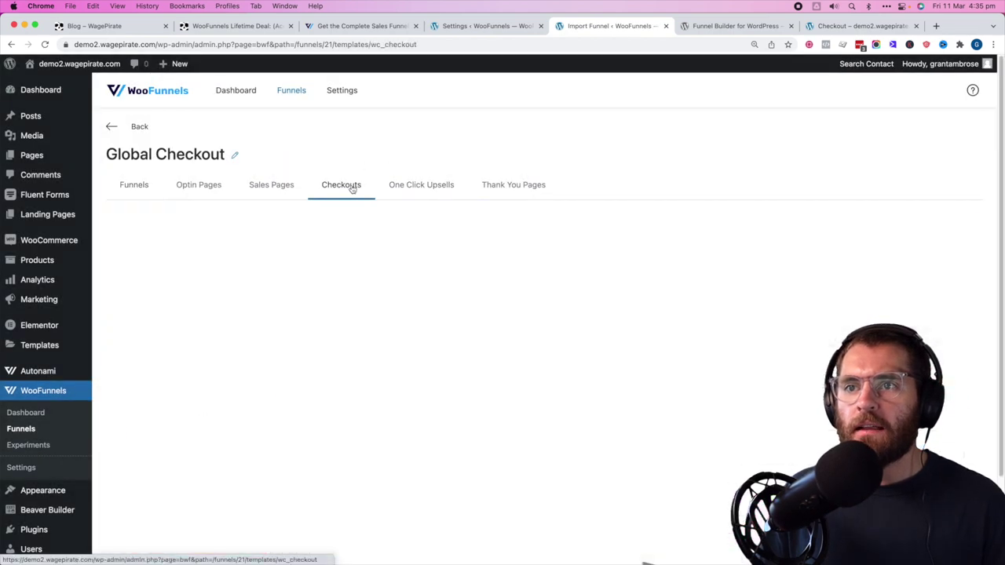
{"action": "left_click", "coordinate": [251, 224]}
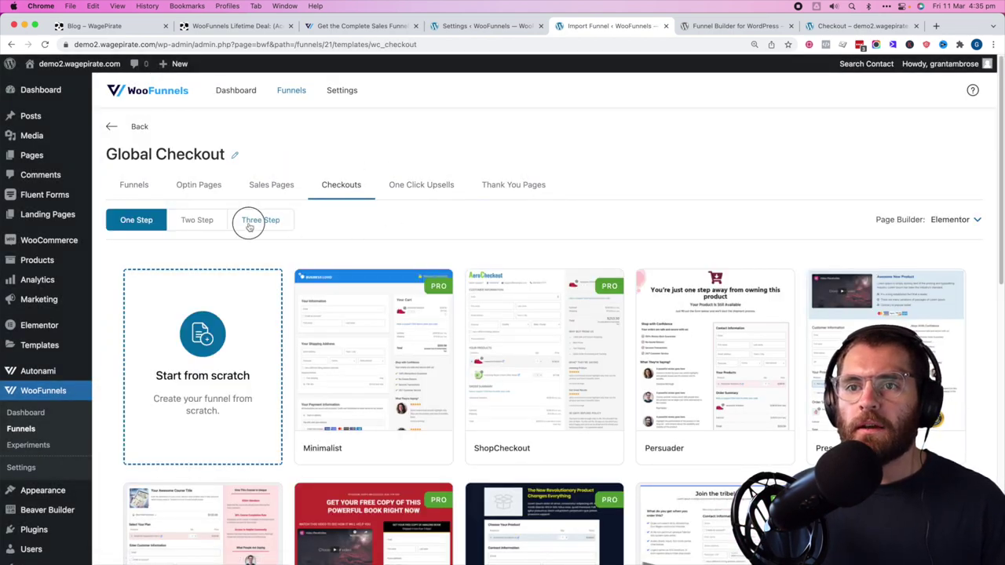
{"action": "mouse_move", "coordinate": [573, 350]}
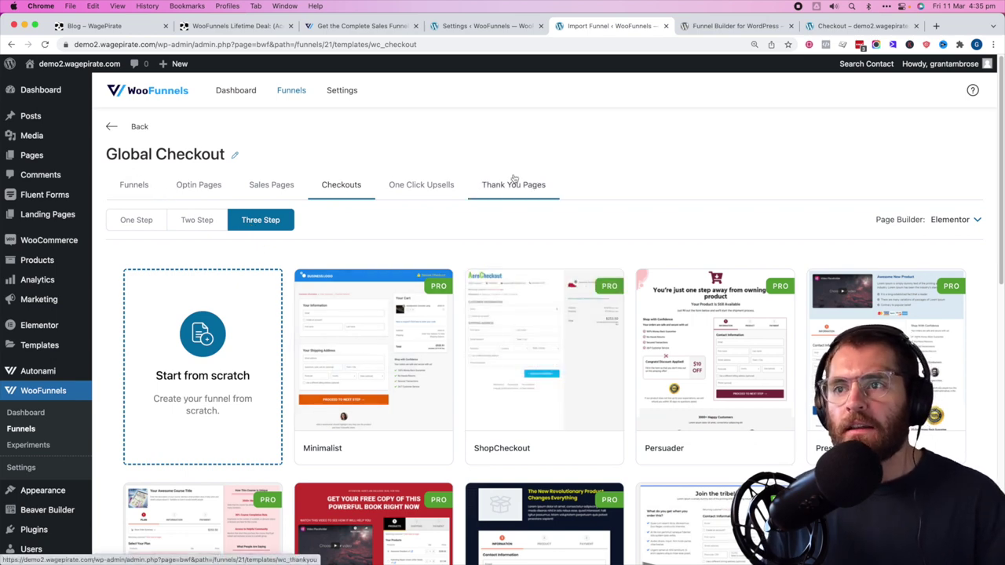
{"action": "mouse_move", "coordinate": [542, 338]}
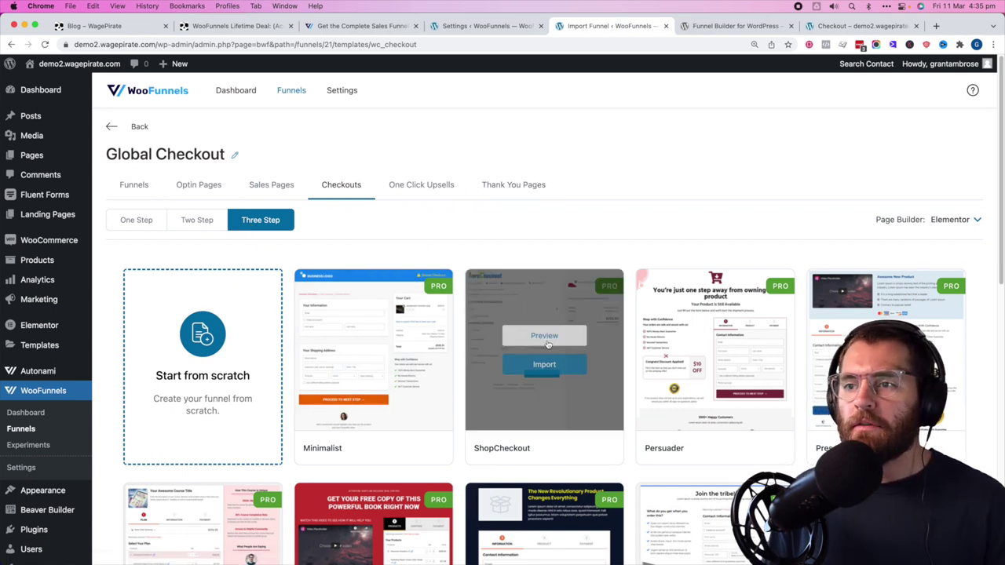
{"action": "left_click", "coordinate": [544, 364]}
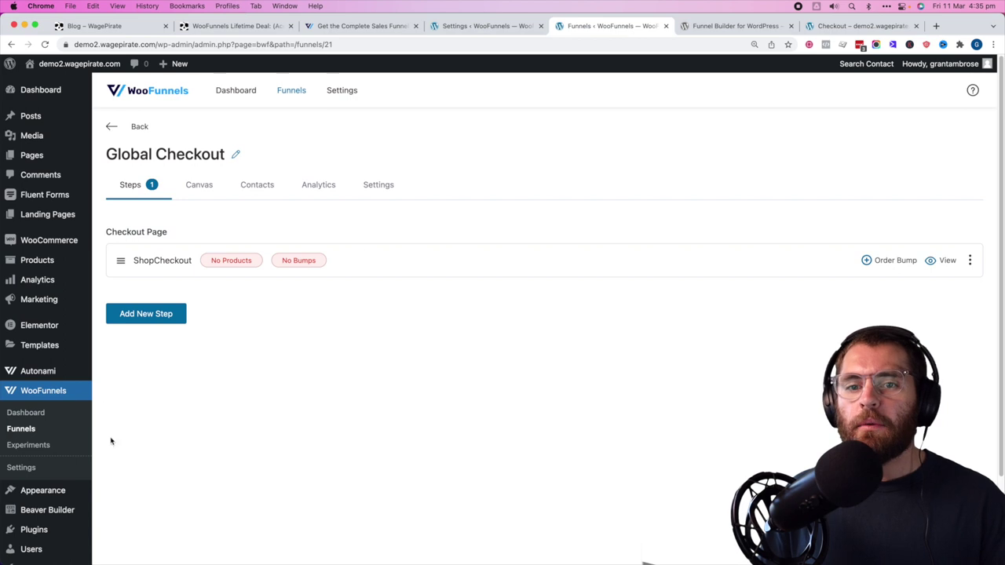
- Set ShopCheckout to override the default checkout in WooFunnels settings and save
{"action": "left_click", "coordinate": [19, 467]}
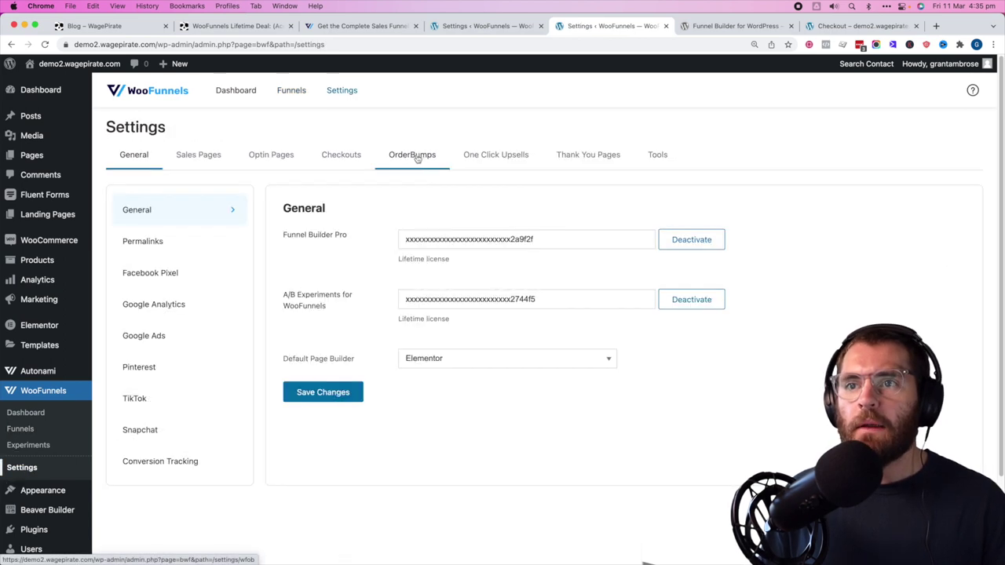
{"action": "left_click", "coordinate": [328, 161]}
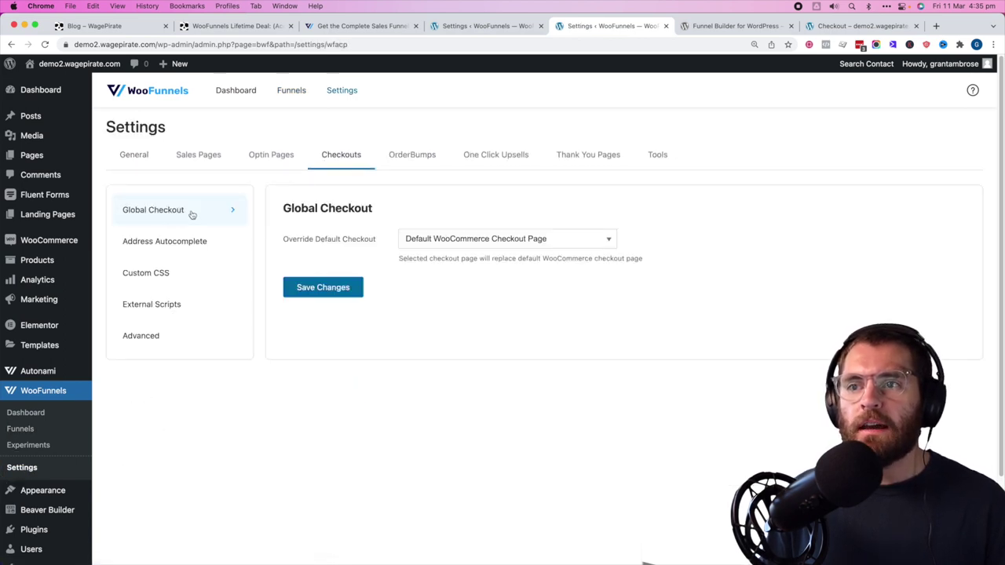
{"action": "left_click", "coordinate": [456, 239]}
{"action": "left_click", "coordinate": [442, 289]}
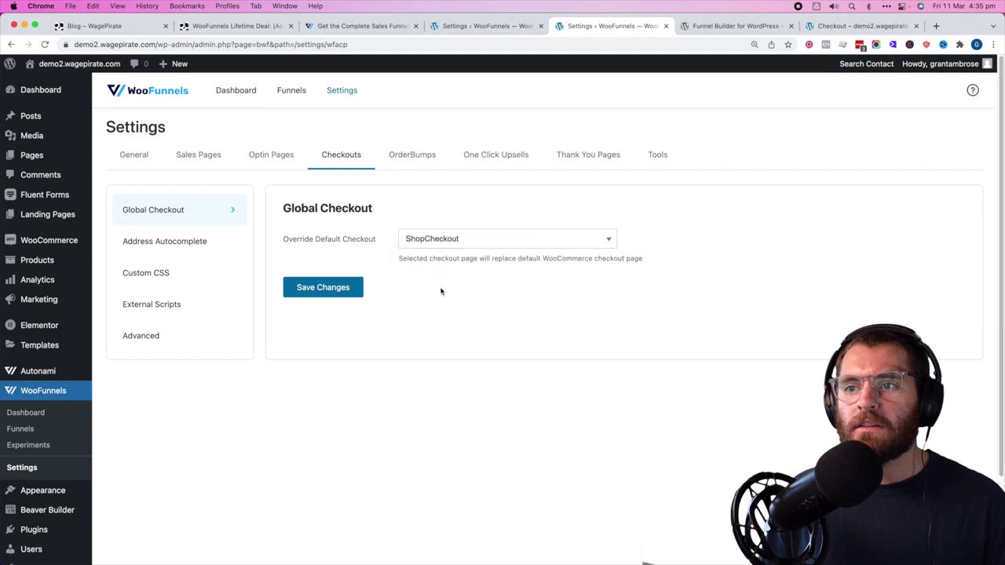
{"action": "left_click", "coordinate": [329, 288]}
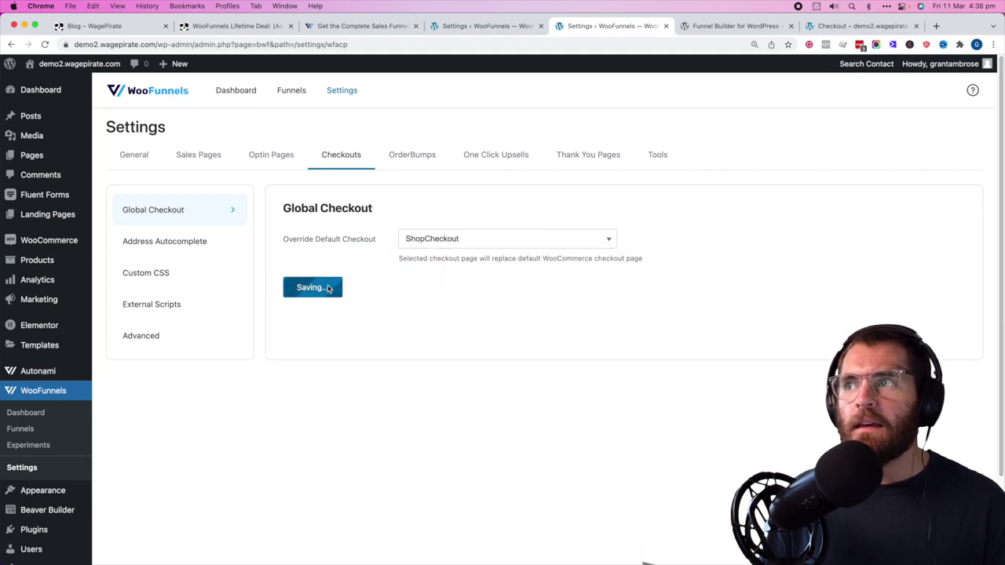
- Reload the store's checkout page to see the new AeroCheckout layout
{"action": "left_click", "coordinate": [862, 26]}
{"action": "scroll", "coordinate": [775, 214], "scroll_direction": "up", "scroll_amount": 5}
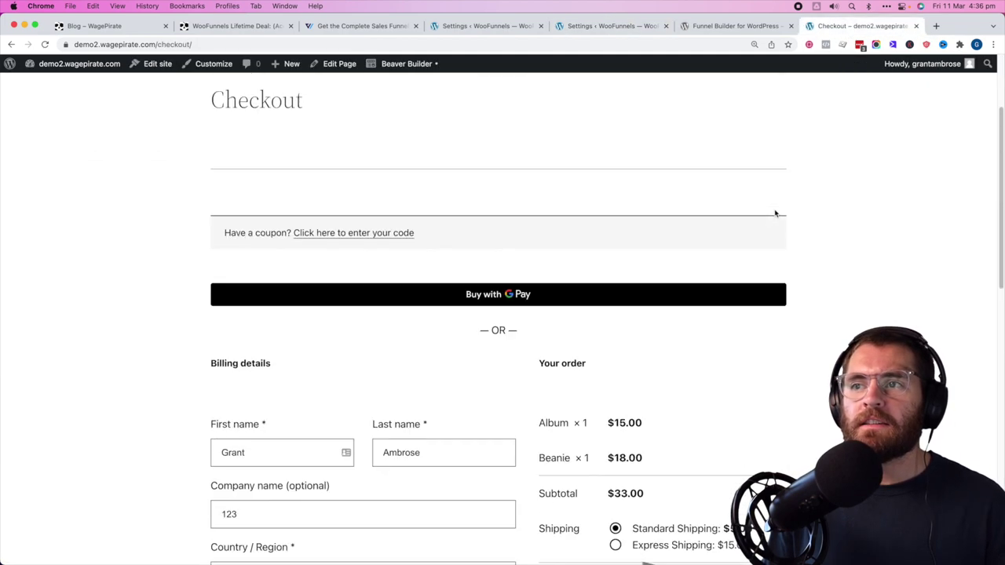
{"action": "key", "text": "super+r"}
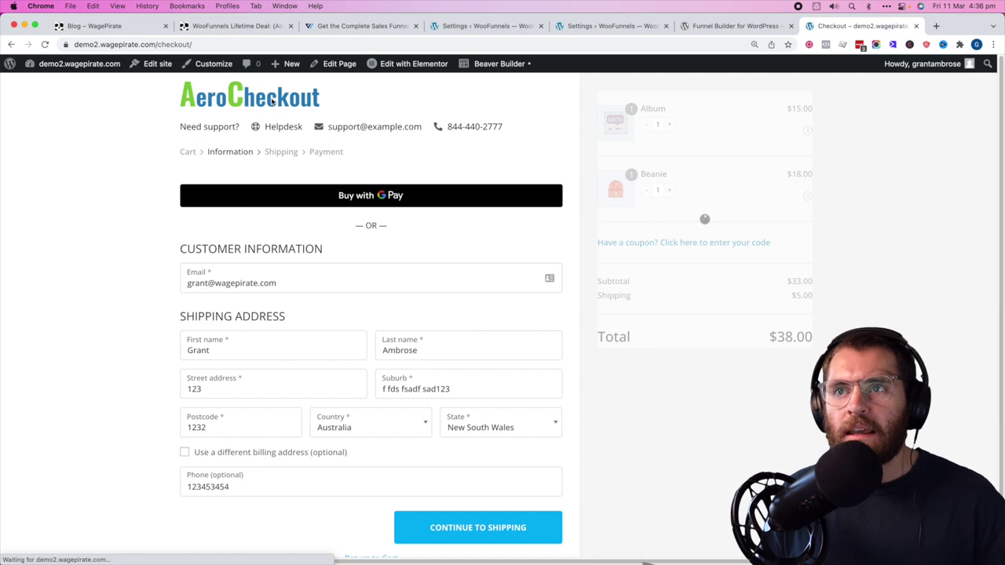
{"action": "mouse_move", "coordinate": [405, 67]}
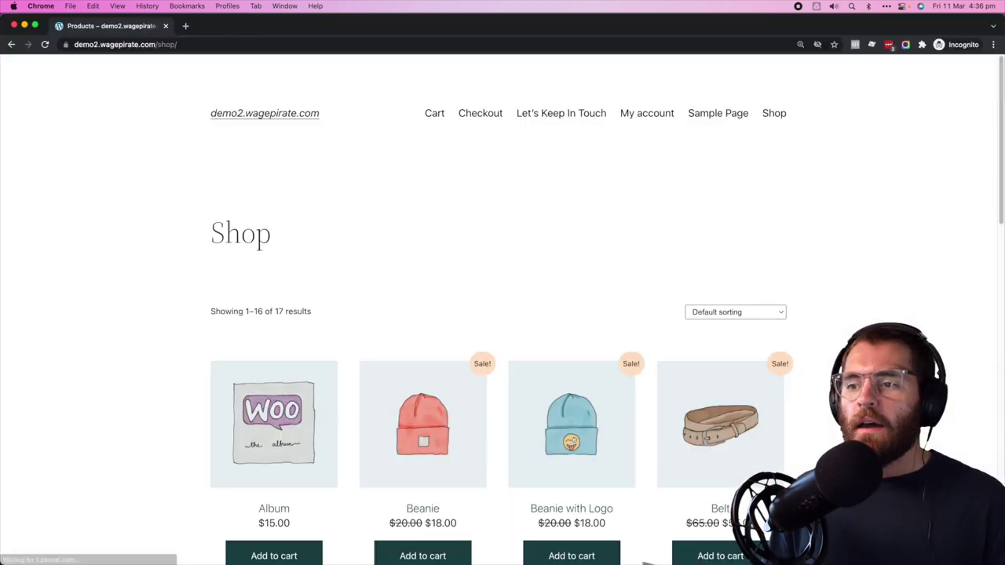
- Add the Beanie, enter the customer's email and first name, and continue to shipping
{"action": "scroll", "coordinate": [424, 392], "scroll_direction": "down", "scroll_amount": 3}
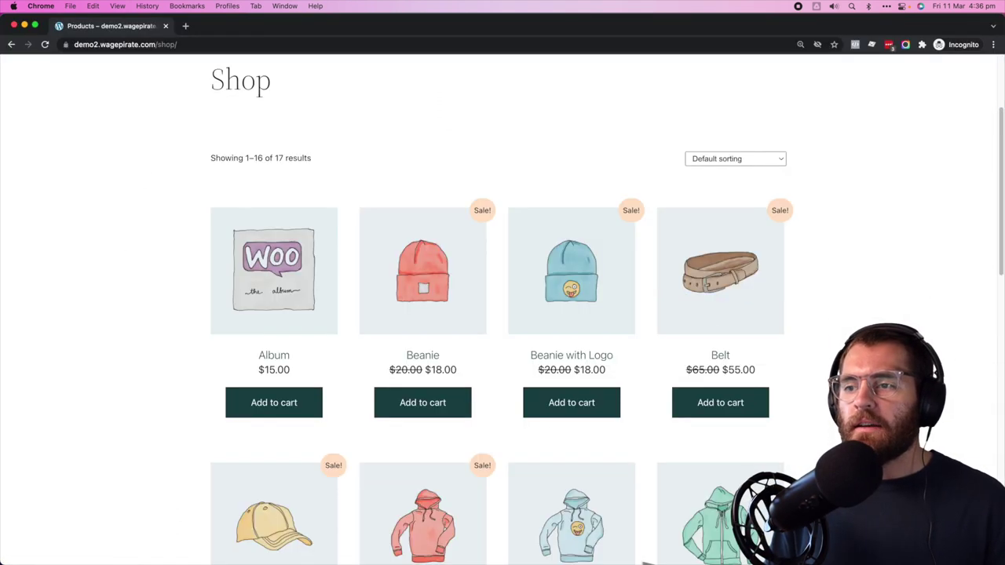
{"action": "left_click", "coordinate": [422, 403]}
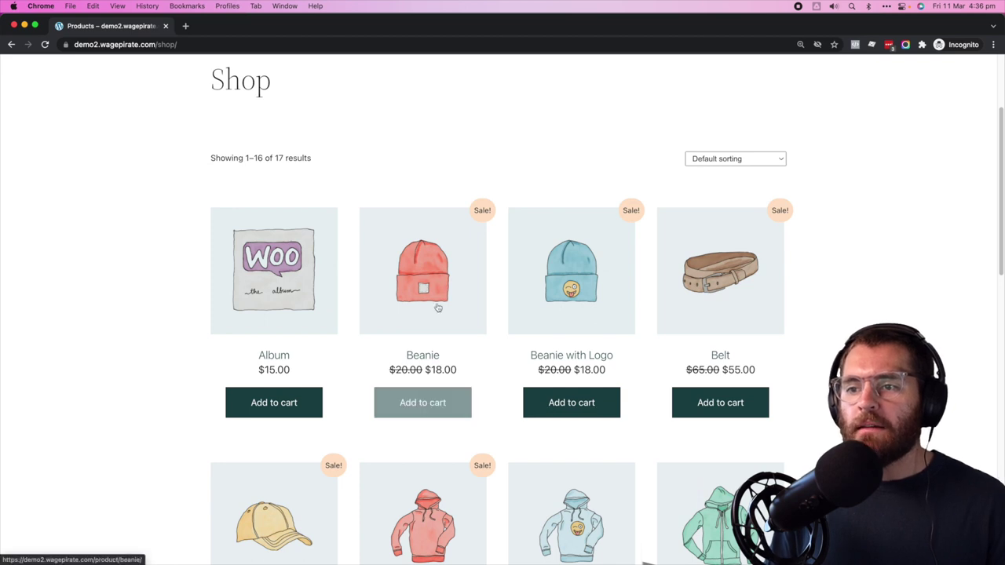
{"action": "left_click", "coordinate": [485, 116]}
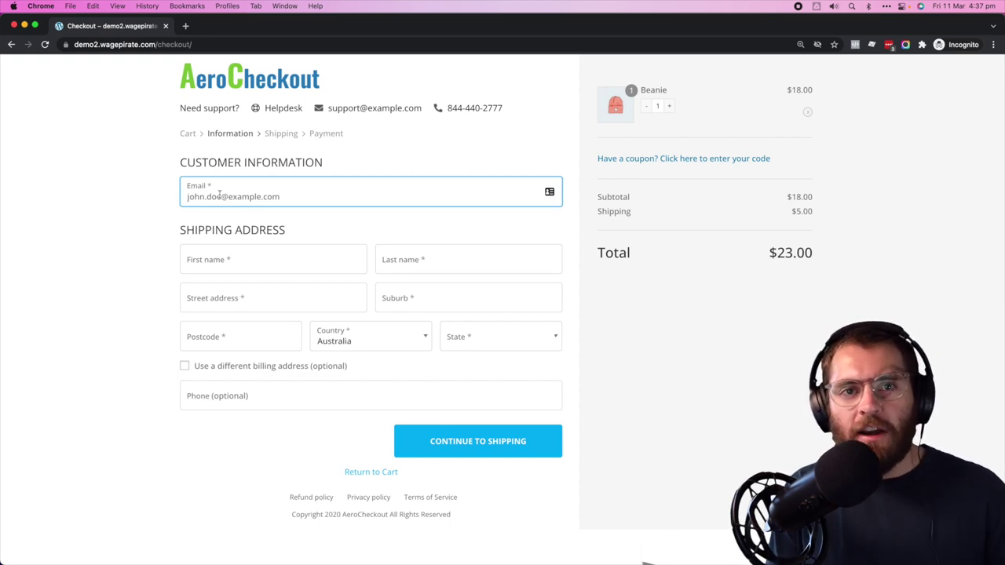
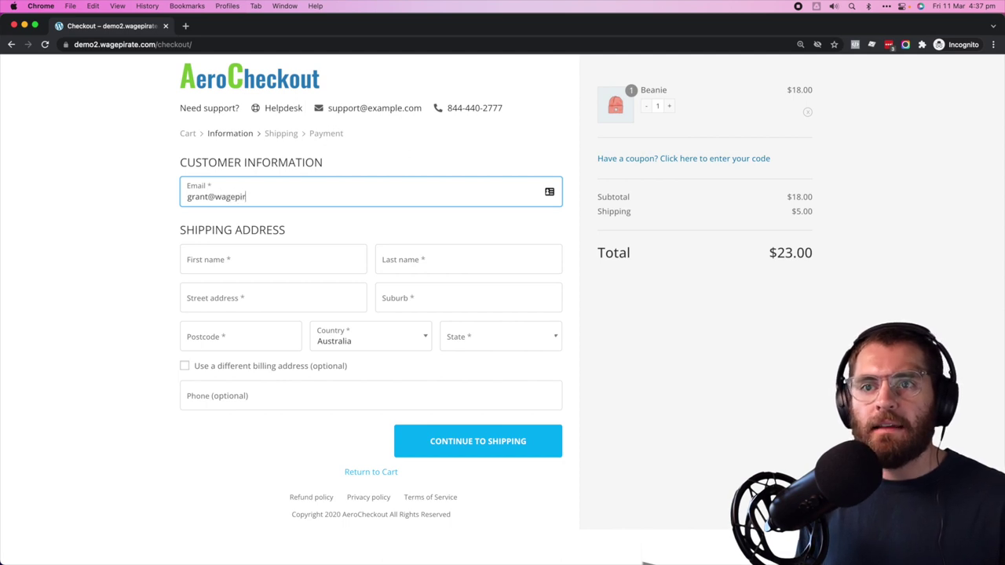
{"action": "left_click", "coordinate": [224, 263]}
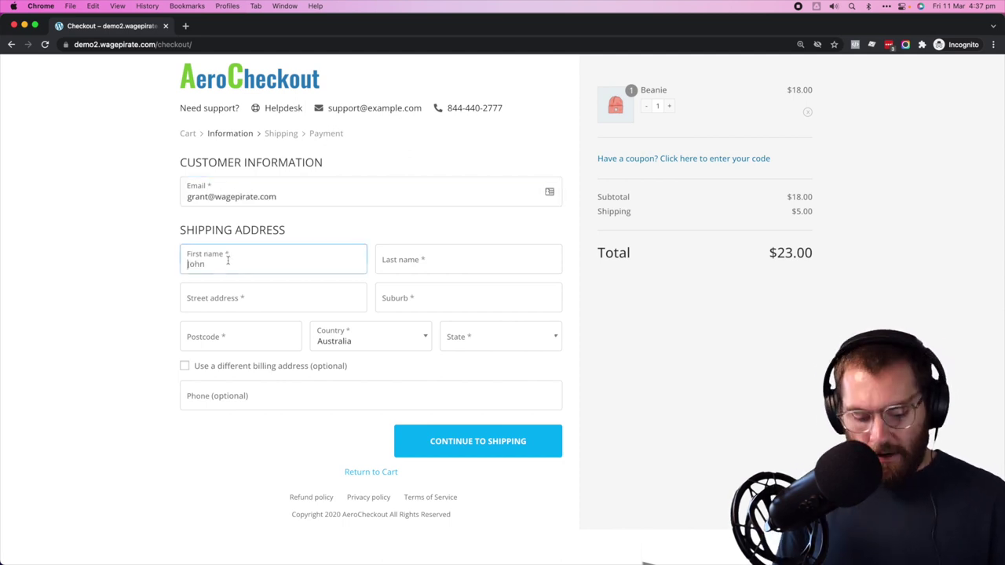
{"action": "type", "text": "Grant"}
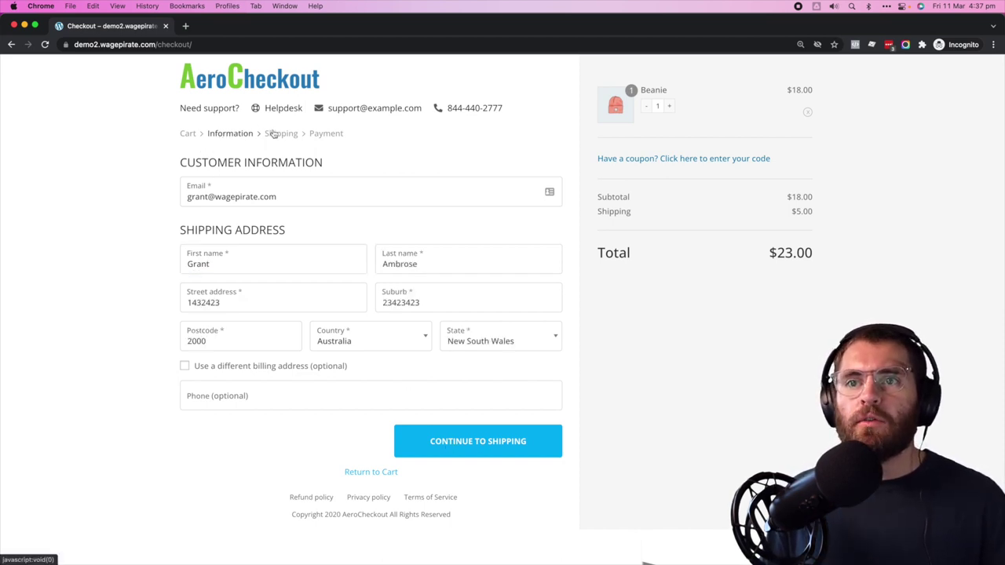
{"action": "left_click", "coordinate": [482, 451]}
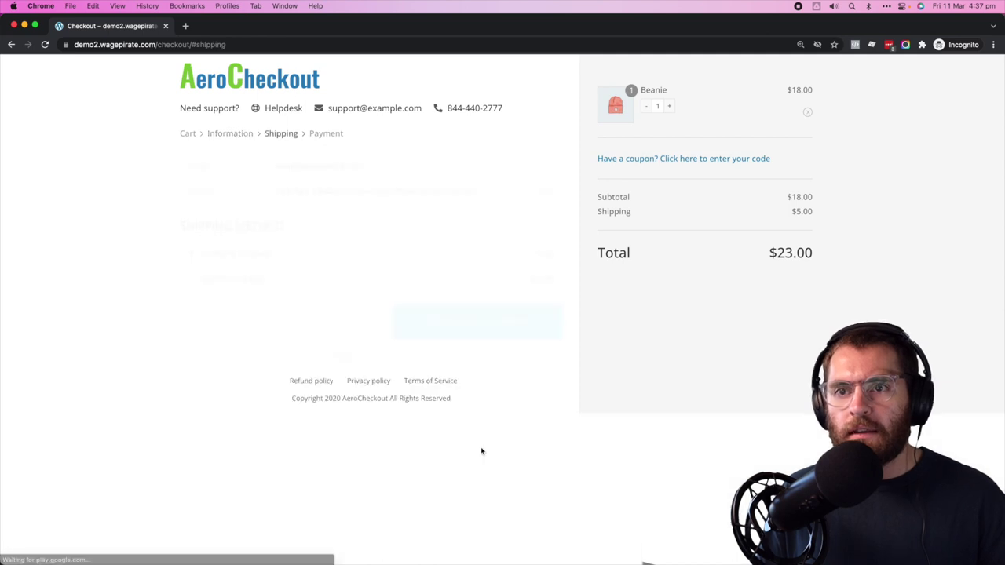
- Choose Express Shipping and continue to the payment step
{"action": "left_click_drag", "start_coordinate": [188, 165], "coordinate": [487, 170]}
{"action": "left_click", "coordinate": [370, 187]}
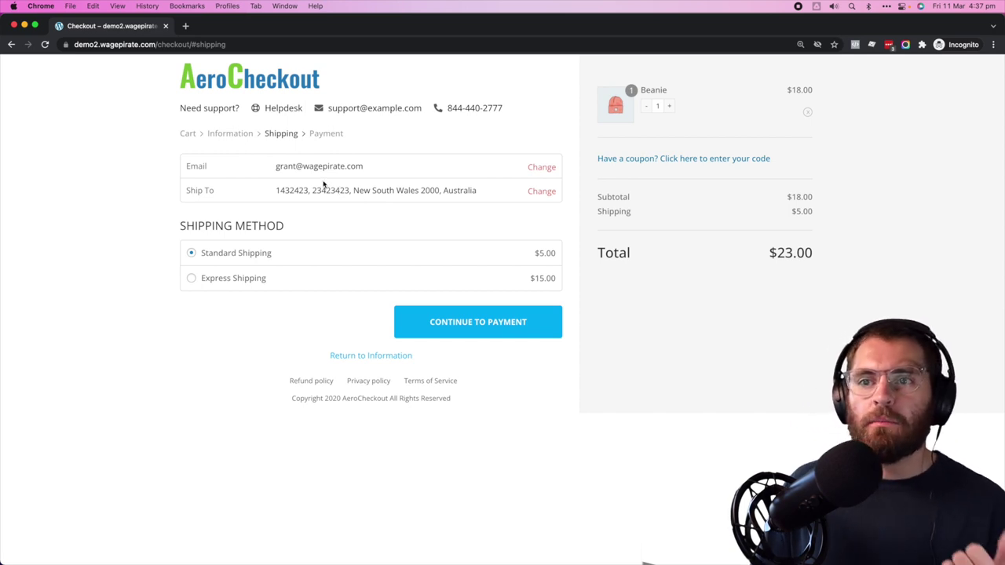
{"action": "left_click", "coordinate": [239, 278]}
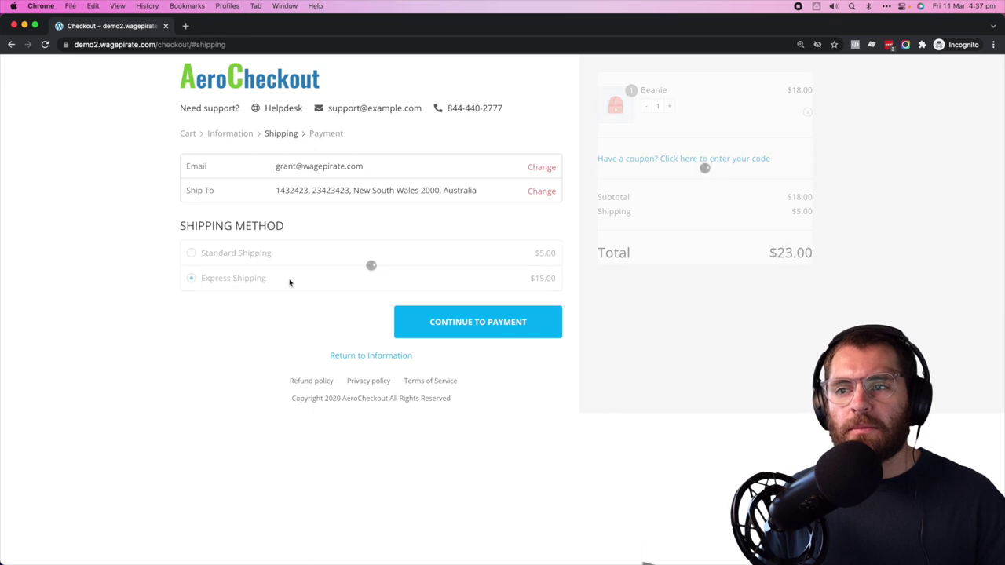
{"action": "left_click", "coordinate": [435, 323]}
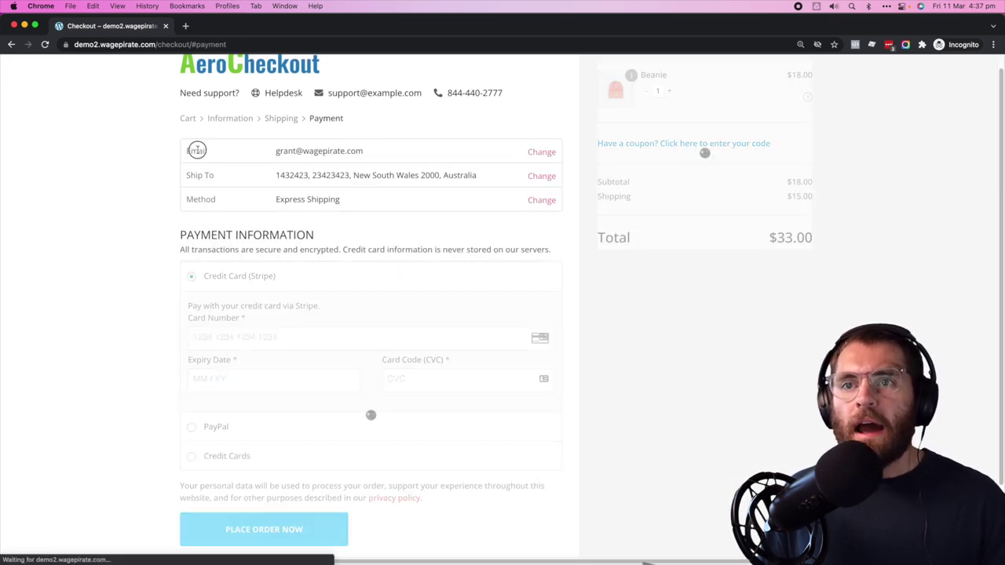
- Review the order summary details and select PayPal as the payment method
{"action": "left_click_drag", "start_coordinate": [198, 150], "coordinate": [318, 151]}
{"action": "left_click_drag", "start_coordinate": [195, 175], "coordinate": [398, 173]}
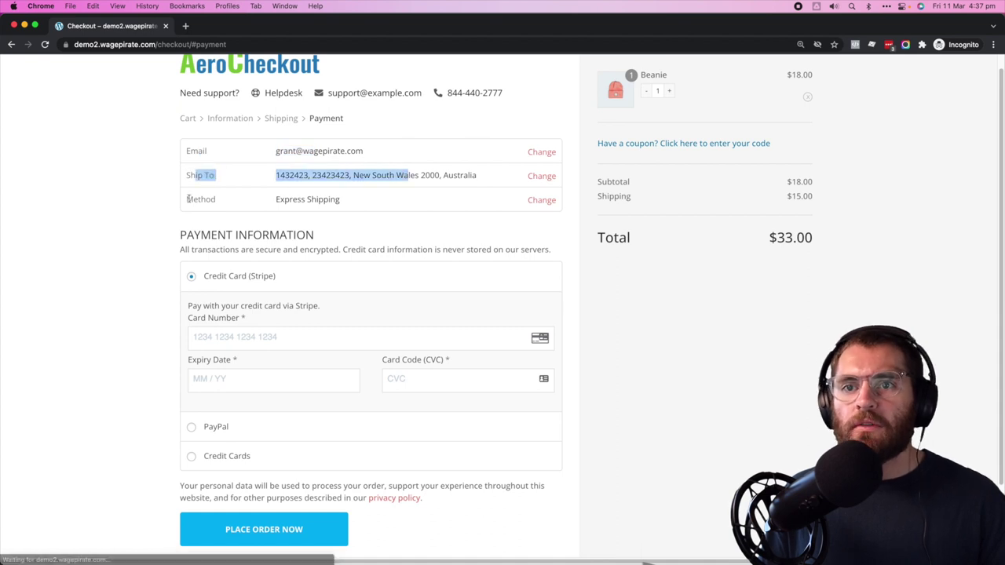
{"action": "left_click_drag", "start_coordinate": [183, 199], "coordinate": [325, 200]}
{"action": "left_click", "coordinate": [332, 200]}
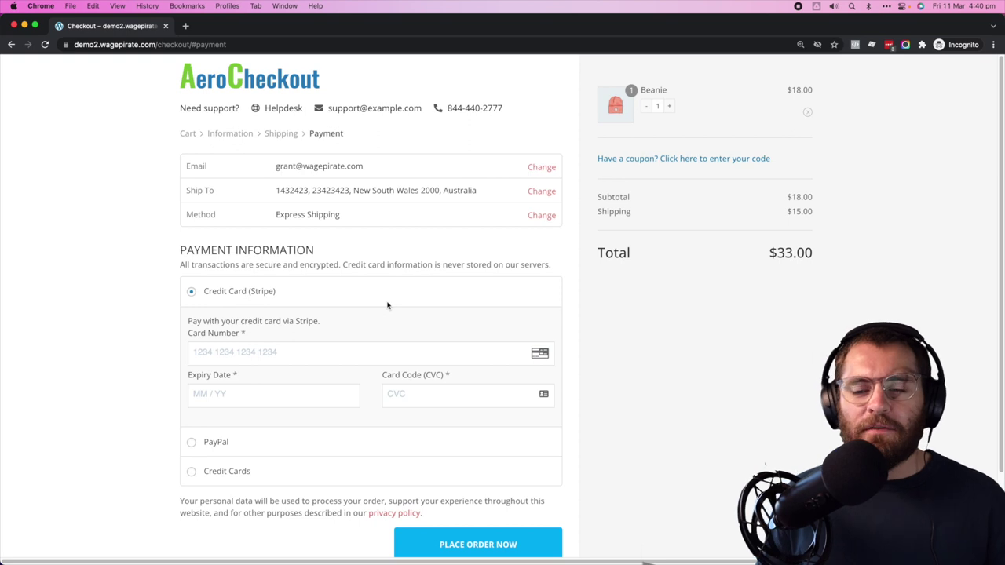
{"action": "left_click", "coordinate": [226, 444]}
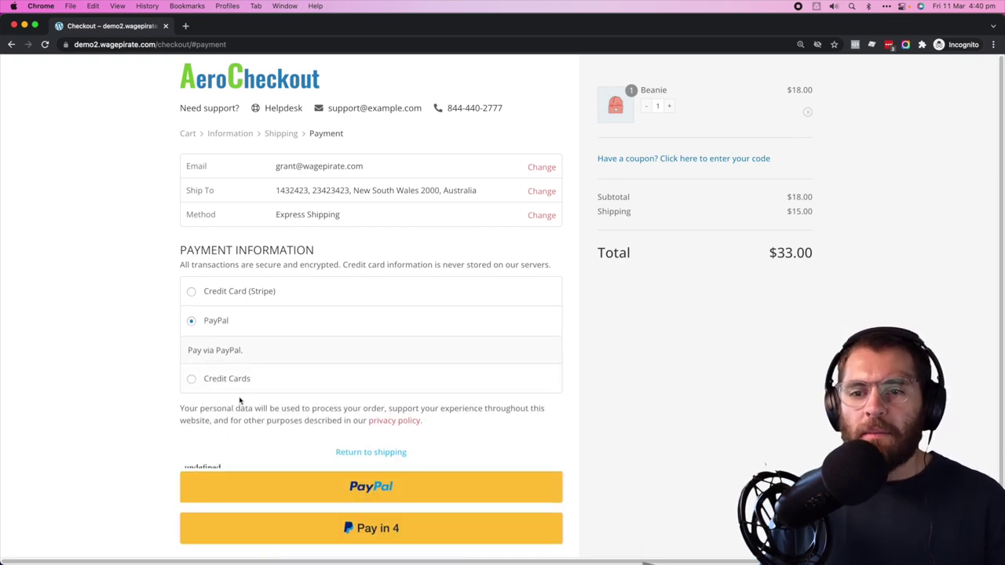
- Switch the payment method back to Credit Card (Stripe)
{"action": "left_click", "coordinate": [242, 292]}
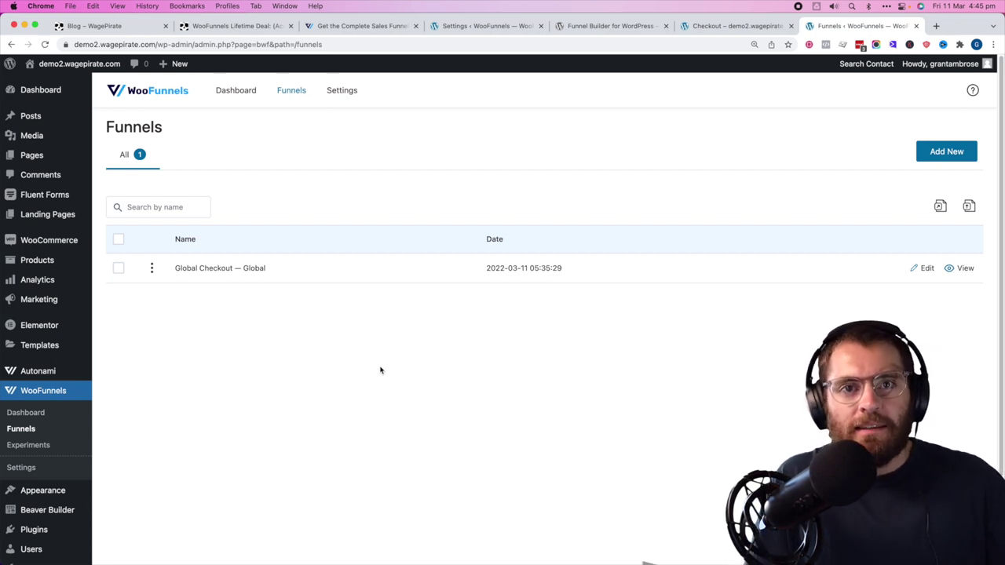
- Open the Global Checkout funnel's rename form and append ' - Elementor' to its name
{"action": "left_click", "coordinate": [152, 268]}
{"action": "left_click", "coordinate": [886, 309]}
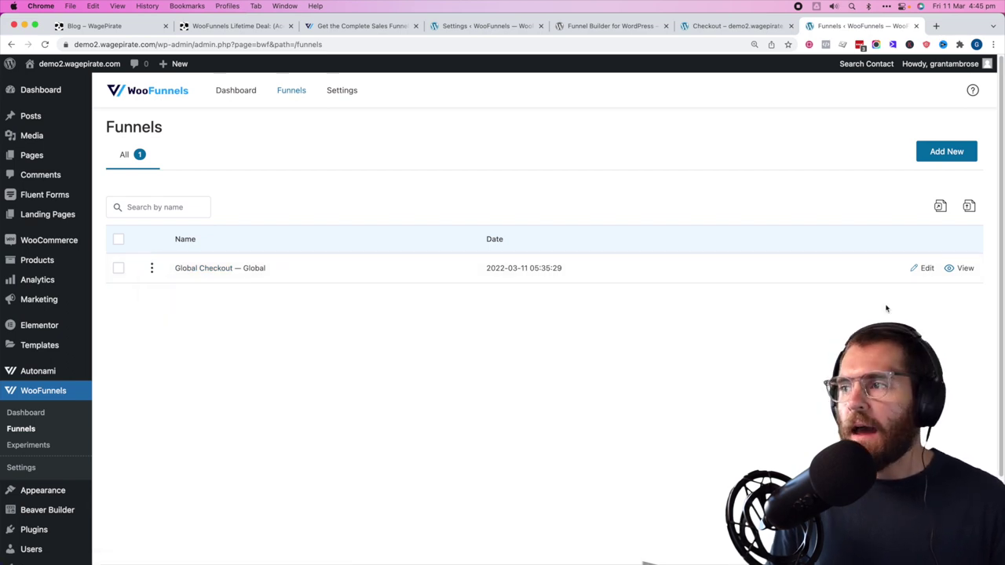
{"action": "left_click", "coordinate": [926, 268]}
{"action": "left_click", "coordinate": [235, 154]}
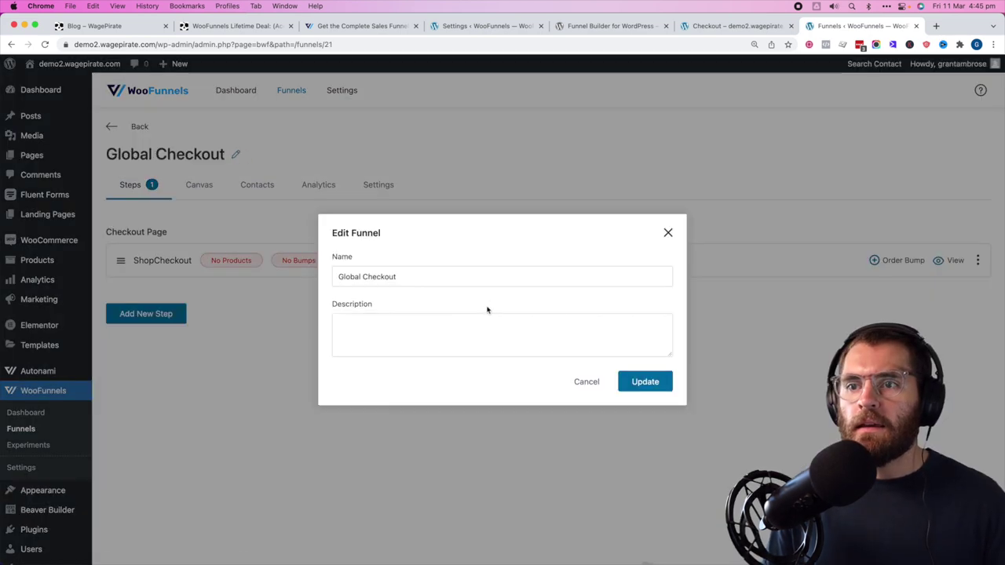
{"action": "left_click", "coordinate": [476, 275]}
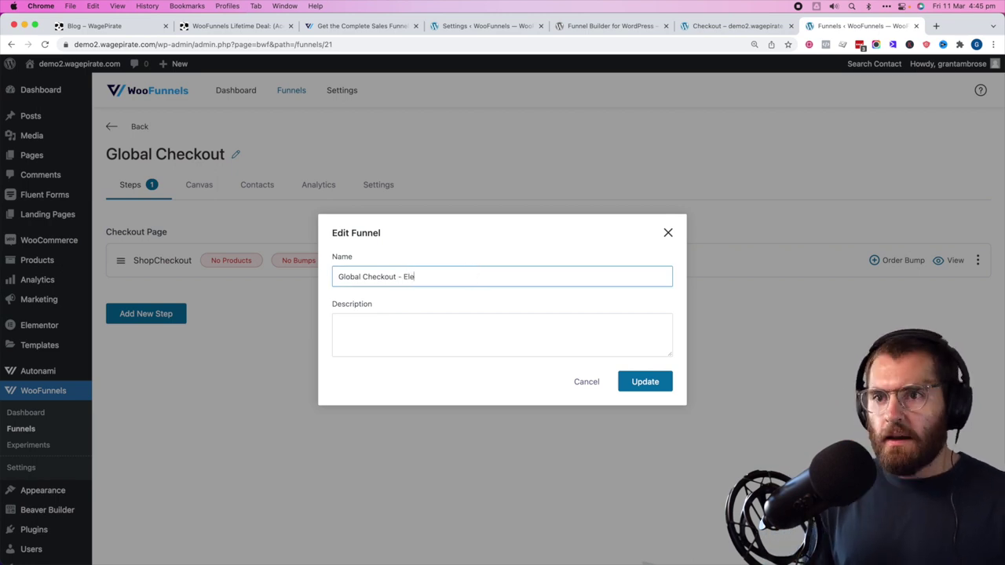
{"action": "type", "text": "- Elementor"}
- Save the name 'Global Checkout - Elementor' and begin creating another funnel
{"action": "key", "text": "super+a"}
{"action": "key", "text": "super+c"}
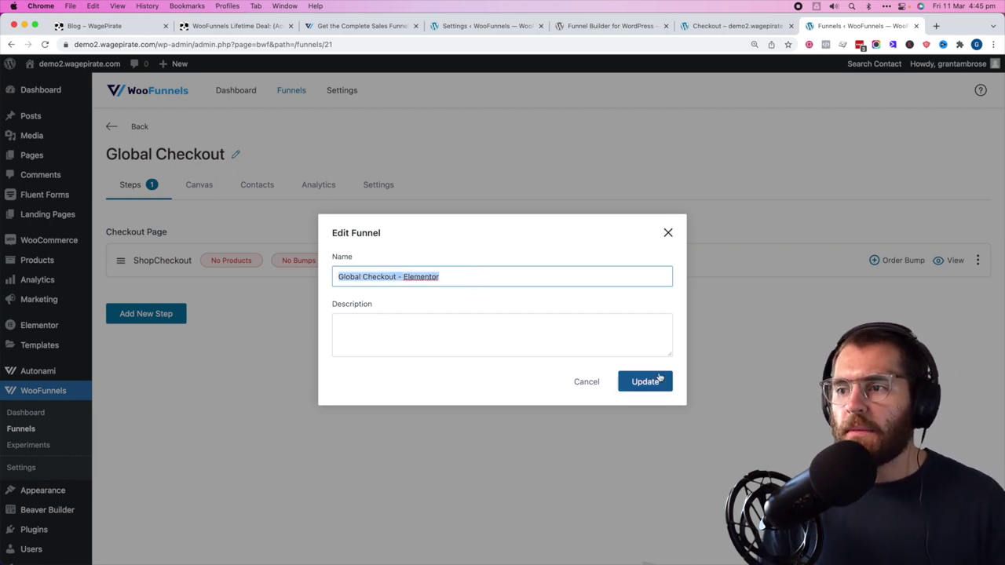
{"action": "left_click", "coordinate": [642, 382]}
{"action": "left_click", "coordinate": [19, 429]}
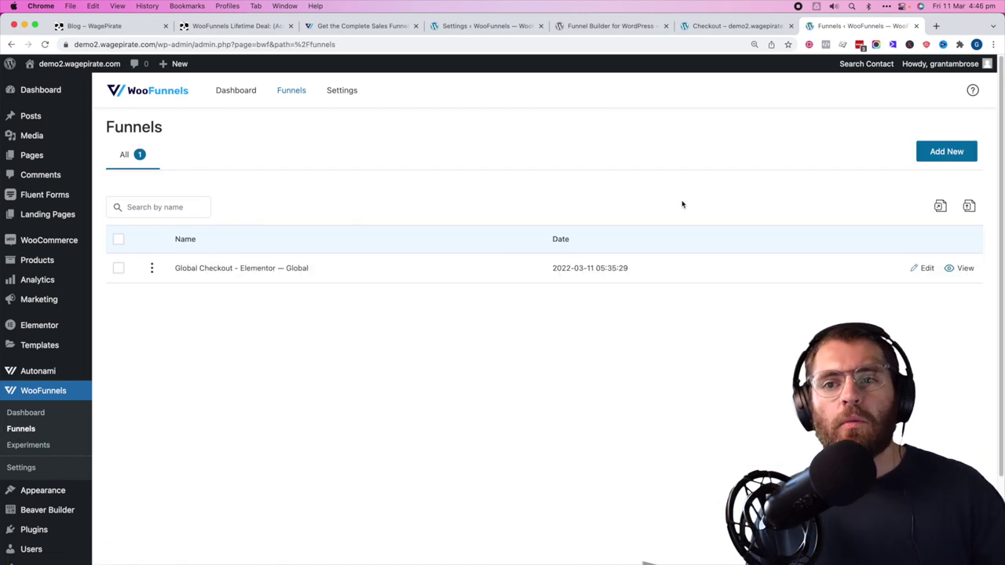
{"action": "left_click", "coordinate": [946, 153]}
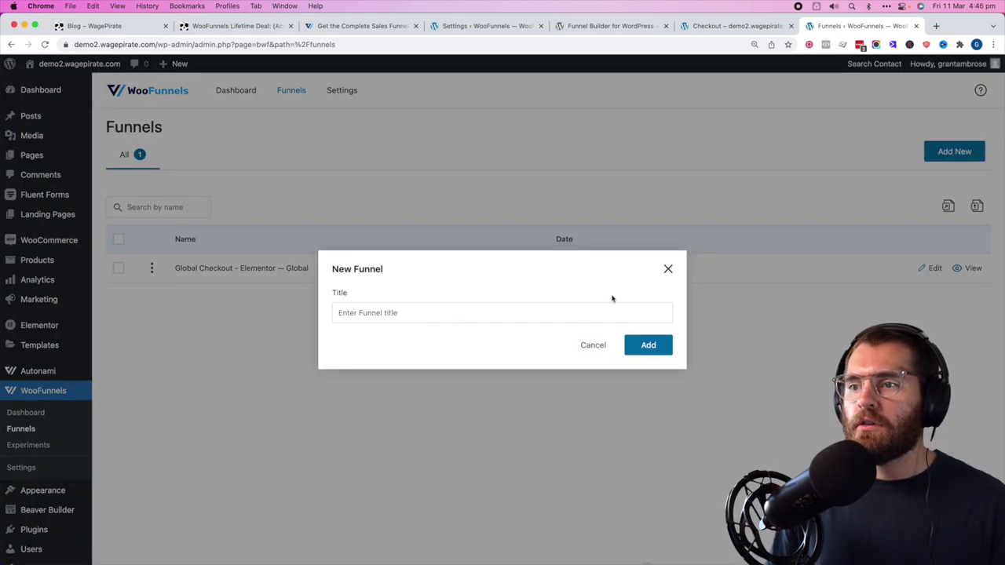
- Create a new funnel titled 'Global Checkout - Gutenberg'
{"action": "key", "text": "super+v"}
{"action": "double_click", "coordinate": [411, 311]}
{"action": "type", "text": "Gutenberg"}
{"action": "left_click", "coordinate": [646, 347]}
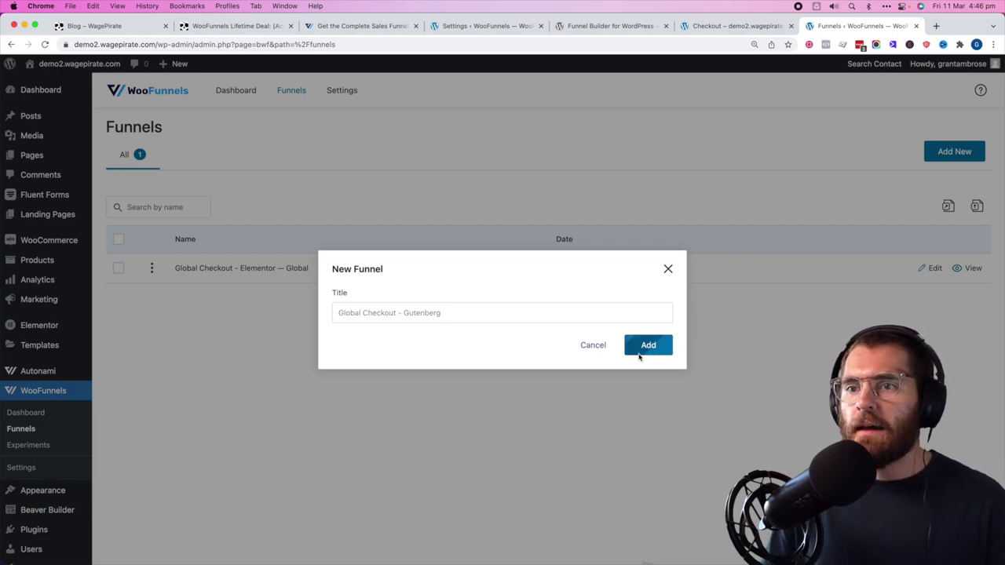
- Import the three-step ShopCheckout Gutenberg template as the funnel's checkout step
{"action": "left_click", "coordinate": [343, 189]}
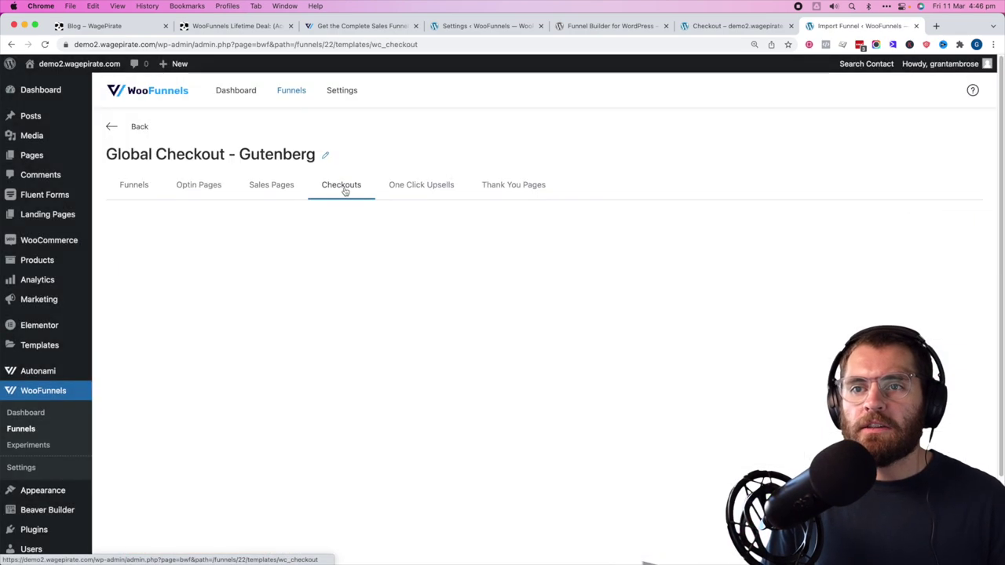
{"action": "left_click", "coordinate": [946, 221]}
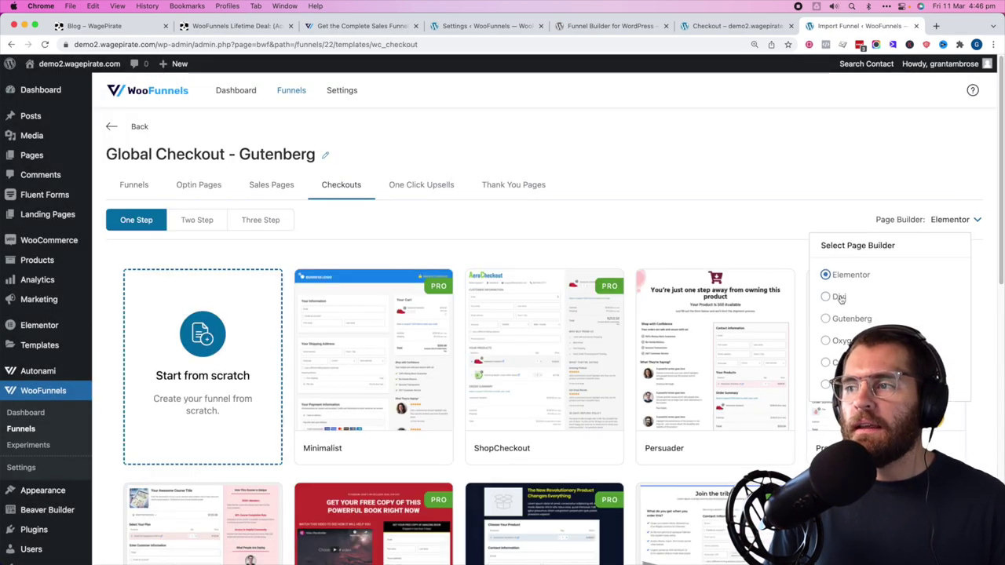
{"action": "left_click", "coordinate": [842, 321]}
{"action": "left_click", "coordinate": [256, 222]}
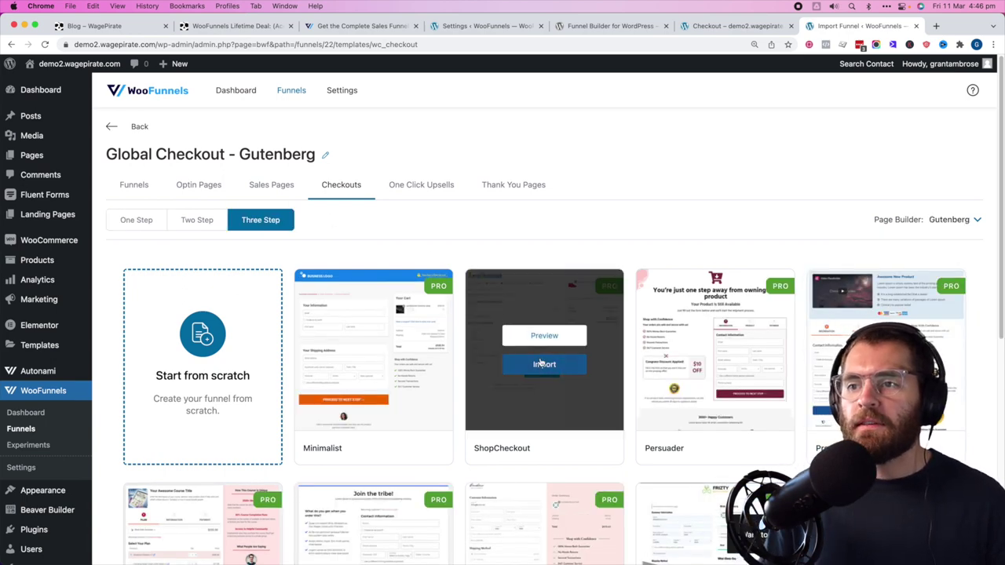
{"action": "left_click", "coordinate": [541, 365]}
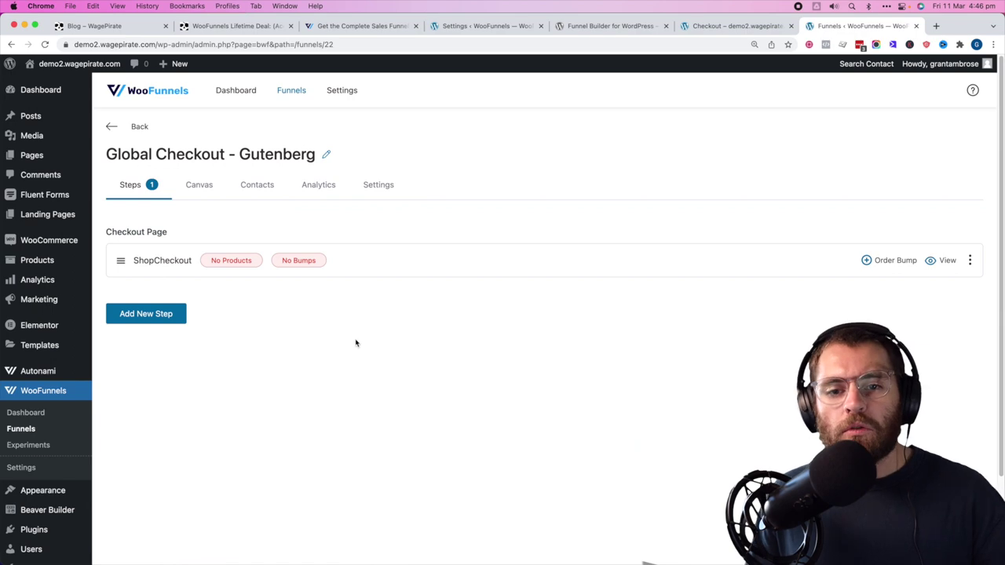
{"action": "scroll", "coordinate": [345, 377], "scroll_direction": "down", "scroll_amount": 2}
- Search the Installed Plugins page for 'slin' to confirm SlingBlocks is active, then return to the funnel
{"action": "mouse_move", "coordinate": [35, 491]}
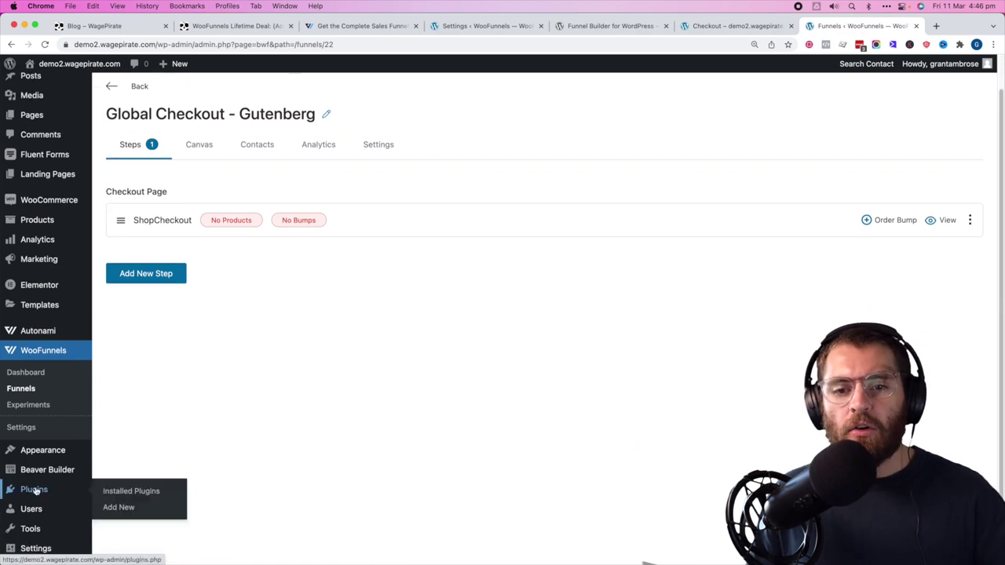
{"action": "left_click", "coordinate": [123, 491], "text": "super"}
{"action": "key", "text": "ctrl+Tab"}
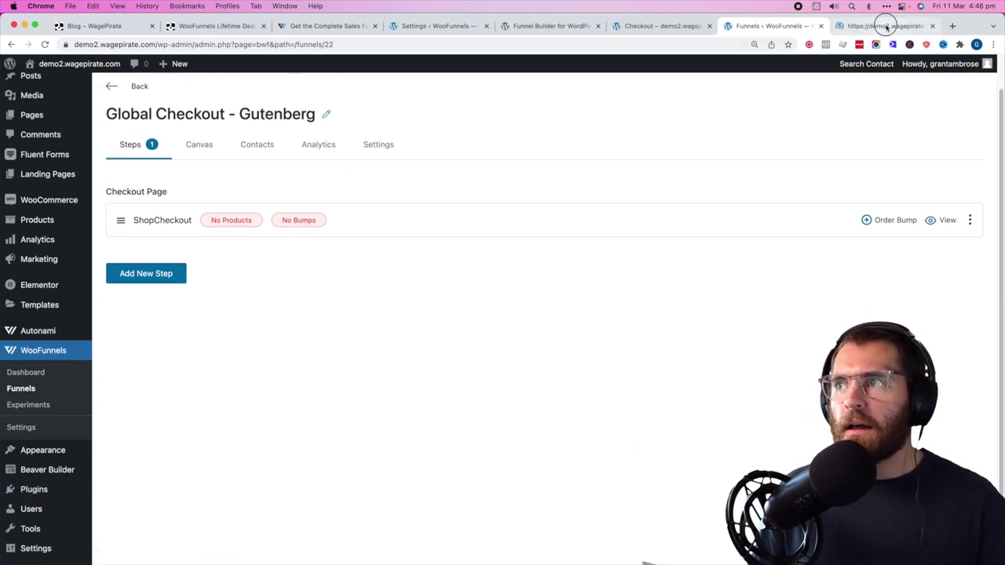
{"action": "scroll", "coordinate": [491, 269], "scroll_direction": "down", "scroll_amount": 5}
{"action": "key", "text": "super+f"}
{"action": "type", "text": "sling"}
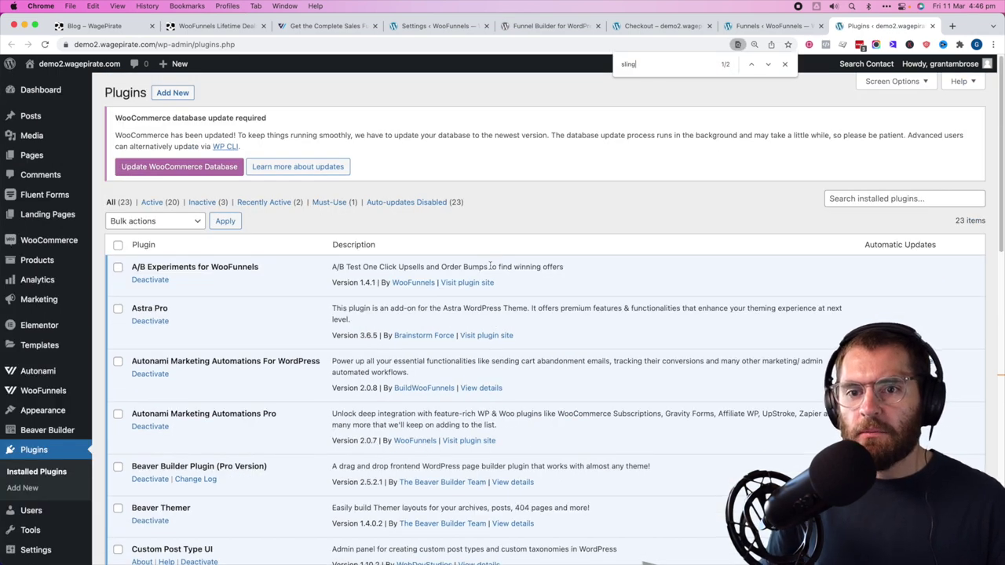
{"action": "key", "text": "Return"}
{"action": "left_click_drag", "start_coordinate": [132, 319], "coordinate": [201, 319]}
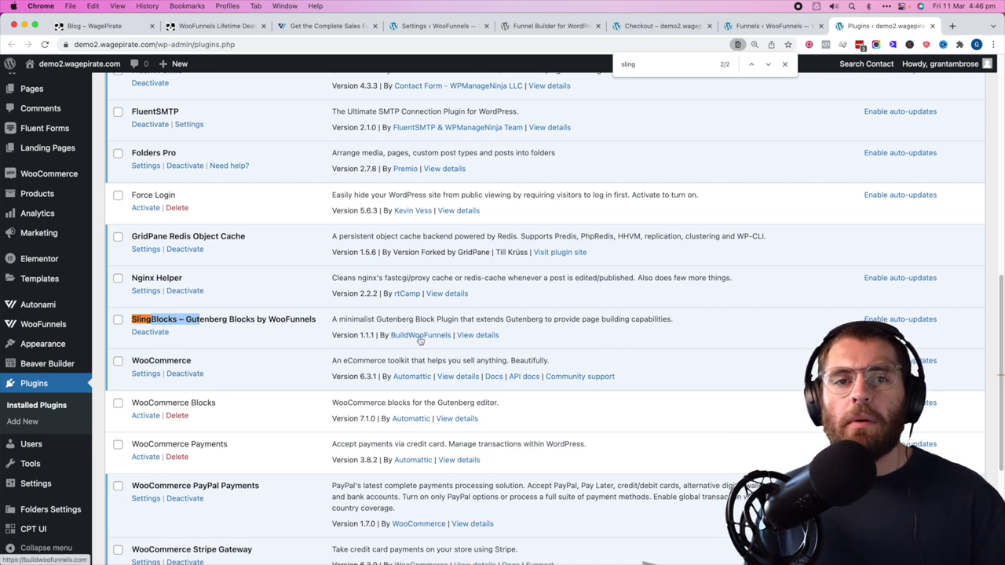
{"action": "left_click", "coordinate": [401, 317]}
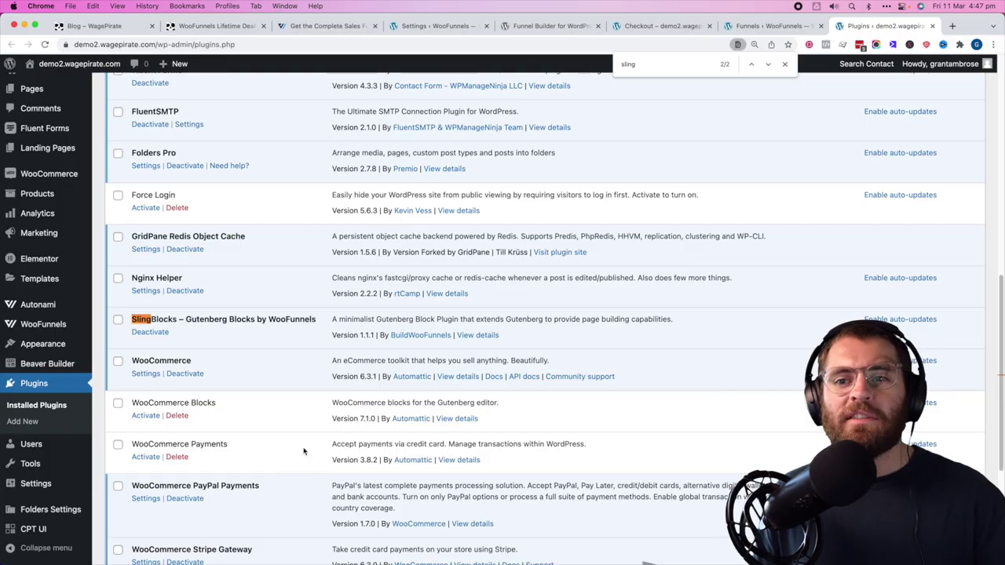
{"action": "left_click", "coordinate": [788, 28]}
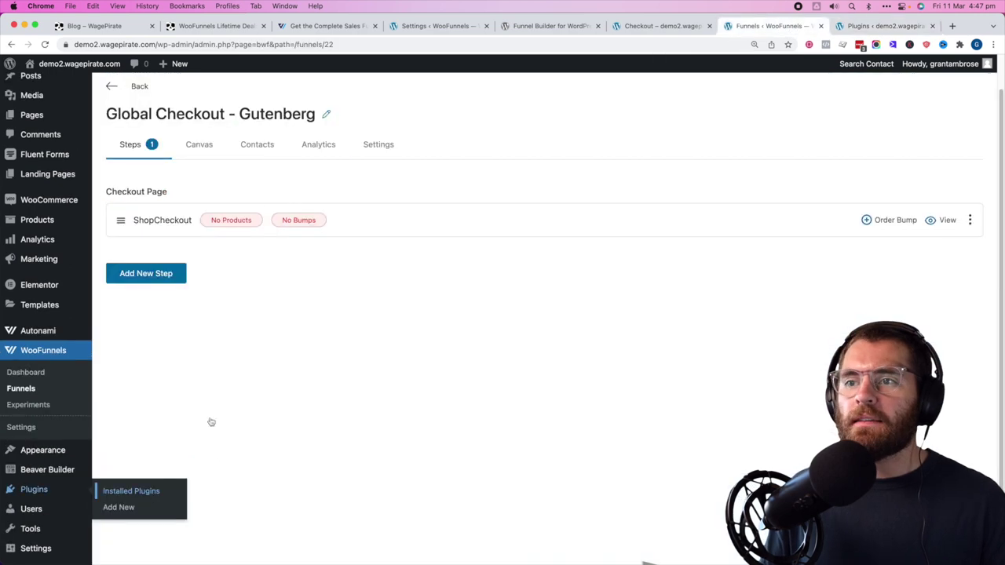
- Open the ShopCheckout step's page and preview the Gutenberg checkout
{"action": "left_click", "coordinate": [665, 236]}
{"action": "left_click", "coordinate": [668, 404]}
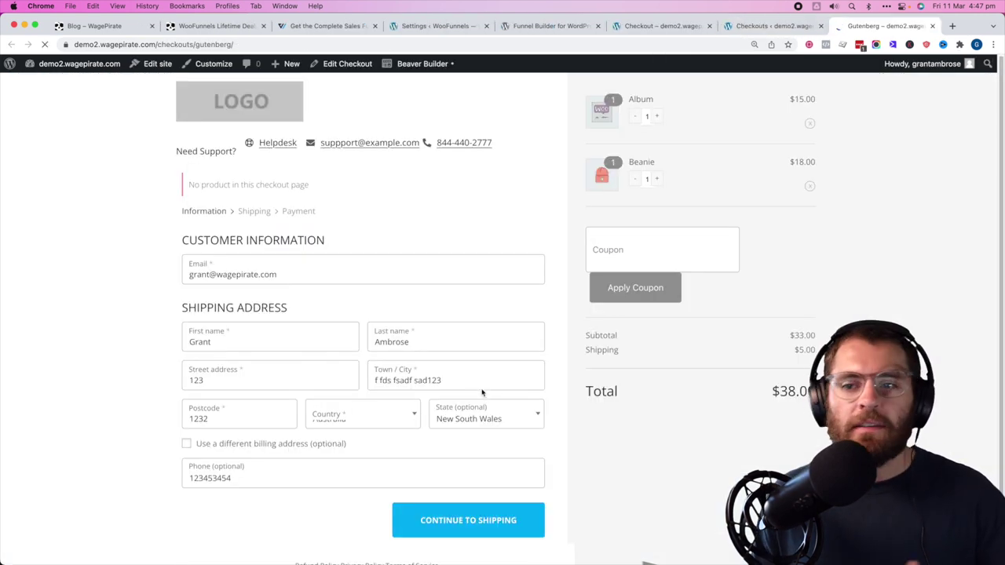
{"action": "right_click", "coordinate": [646, 288]}
{"action": "key", "text": "Escape"}
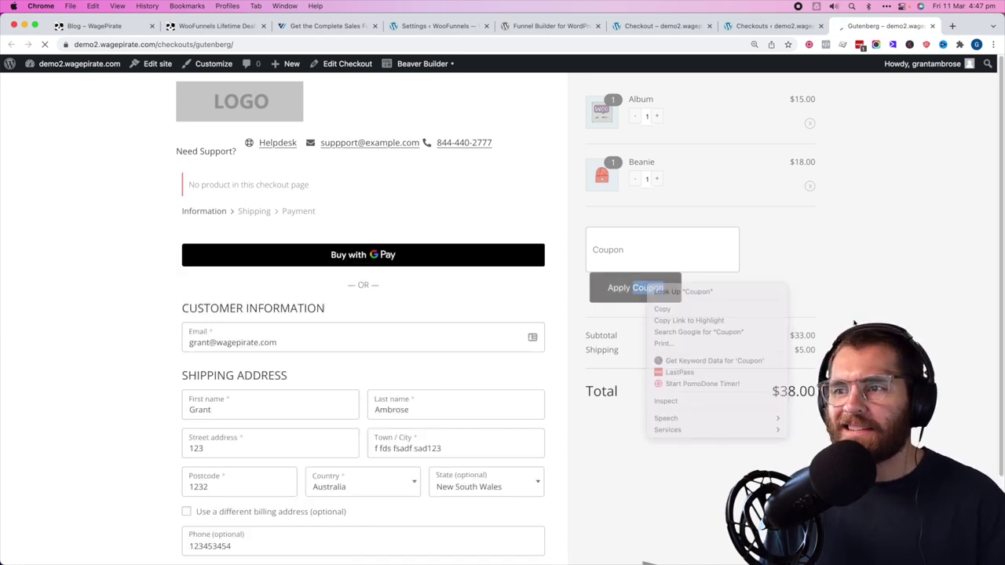
- Skip the coupon code and advance the checkout to the shipping step
{"action": "left_click", "coordinate": [647, 253]}
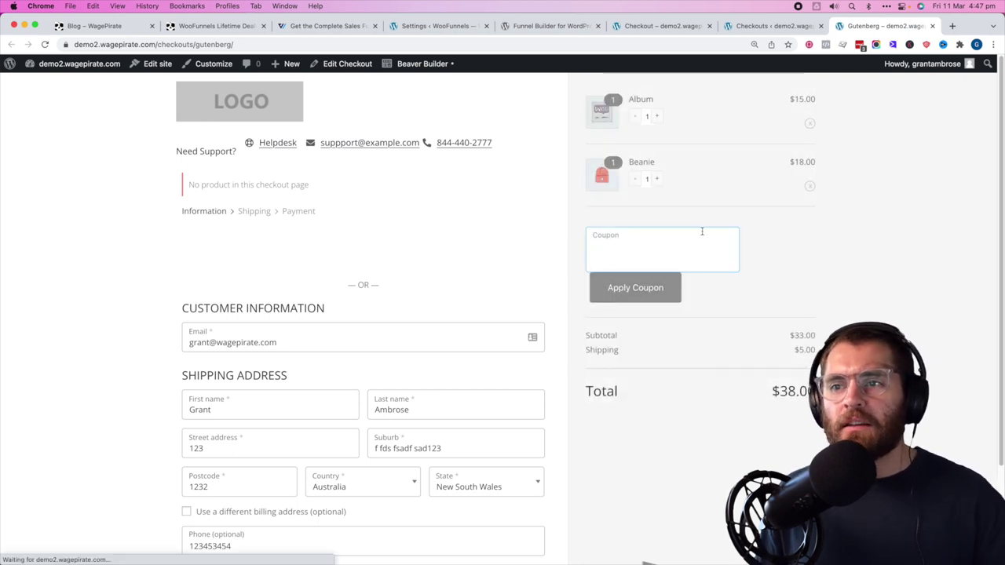
{"action": "left_click", "coordinate": [59, 365]}
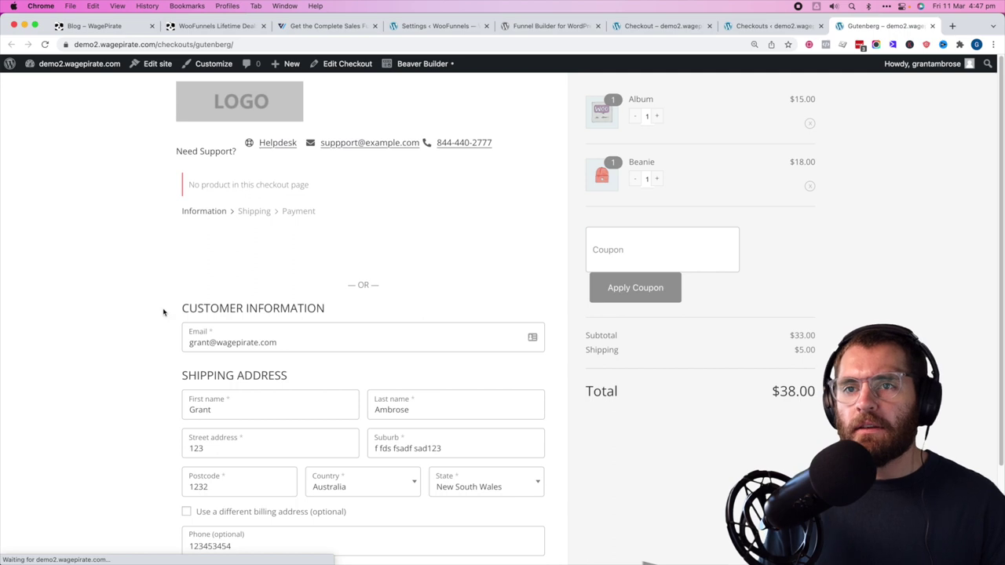
{"action": "scroll", "coordinate": [129, 290], "scroll_direction": "down", "scroll_amount": 3}
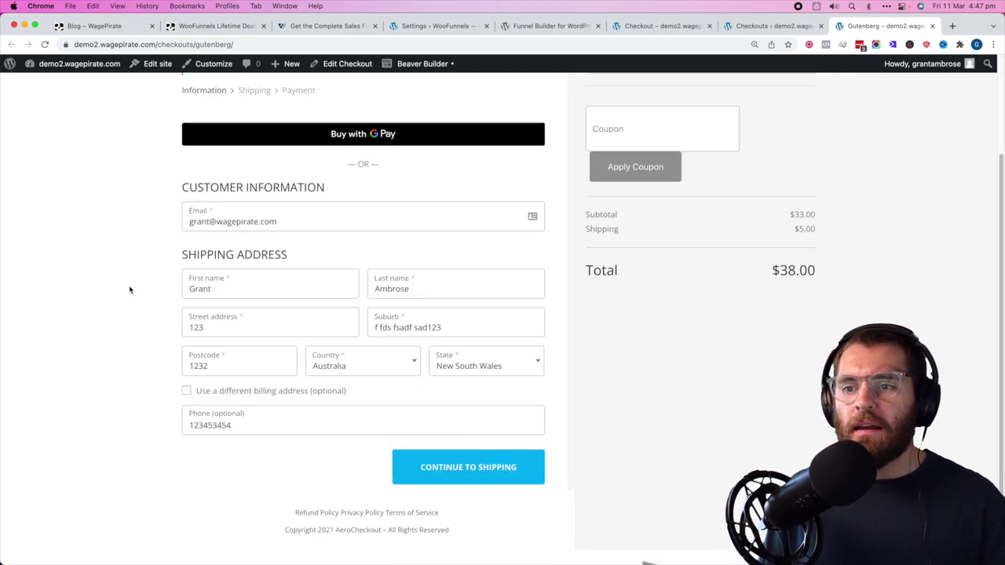
{"action": "scroll", "coordinate": [291, 347], "scroll_direction": "up", "scroll_amount": 3}
{"action": "scroll", "coordinate": [370, 341], "scroll_direction": "down", "scroll_amount": 3}
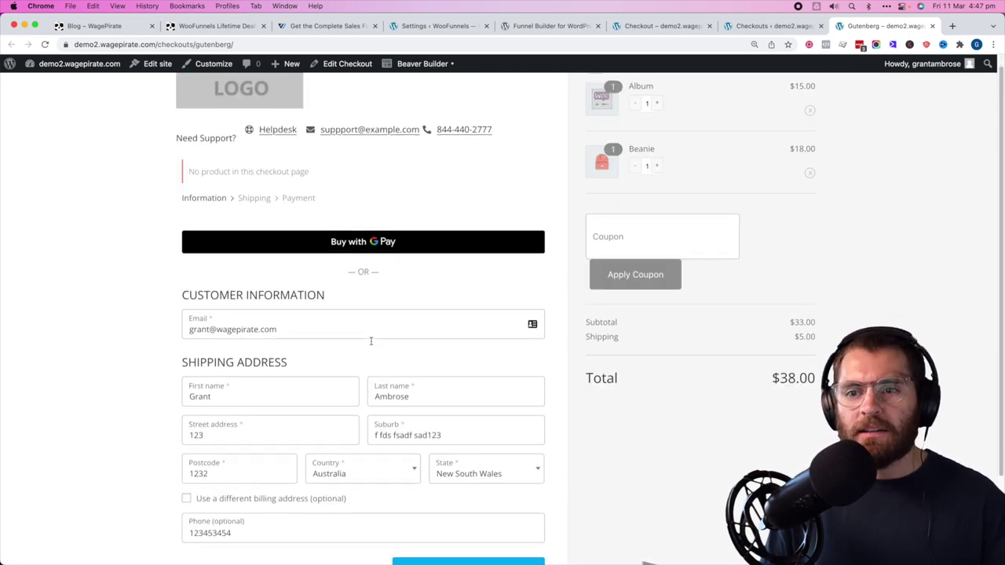
{"action": "left_click", "coordinate": [452, 467]}
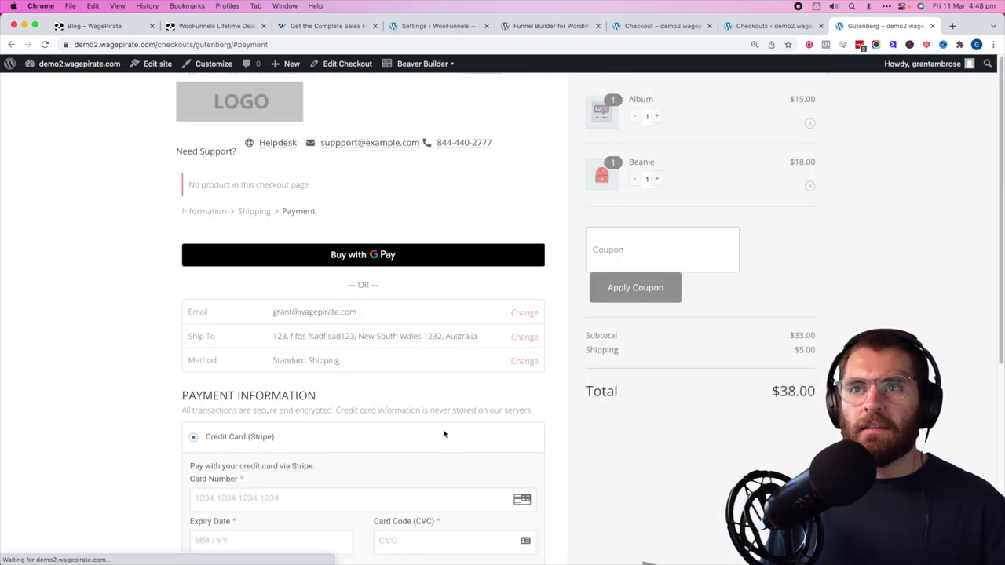
- Inspect the checkout in List View, from the mini cart coupon field to the logo image, then return to the live checkout tab
{"action": "left_click", "coordinate": [347, 63]}
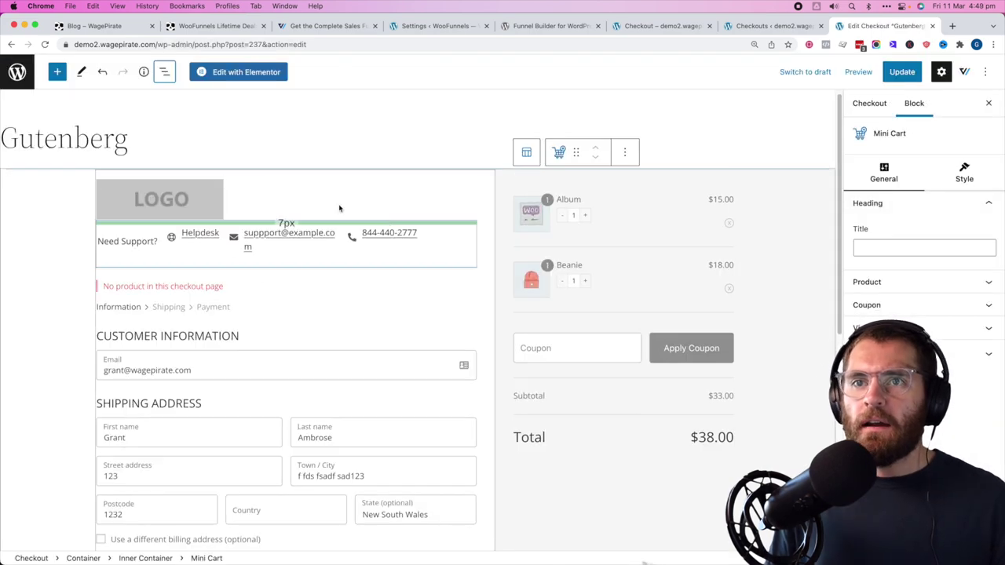
{"action": "left_click", "coordinate": [164, 71]}
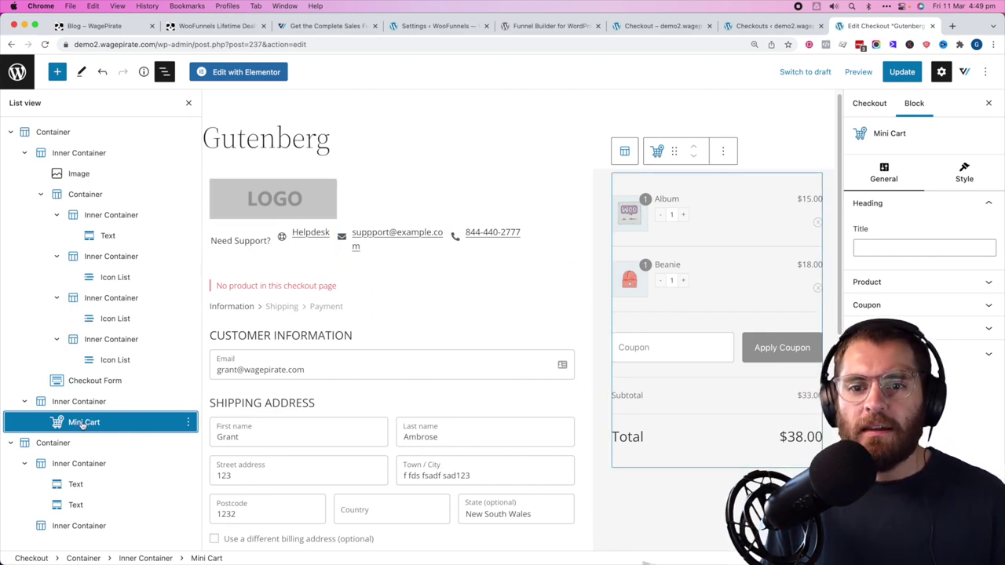
{"action": "left_click", "coordinate": [90, 424]}
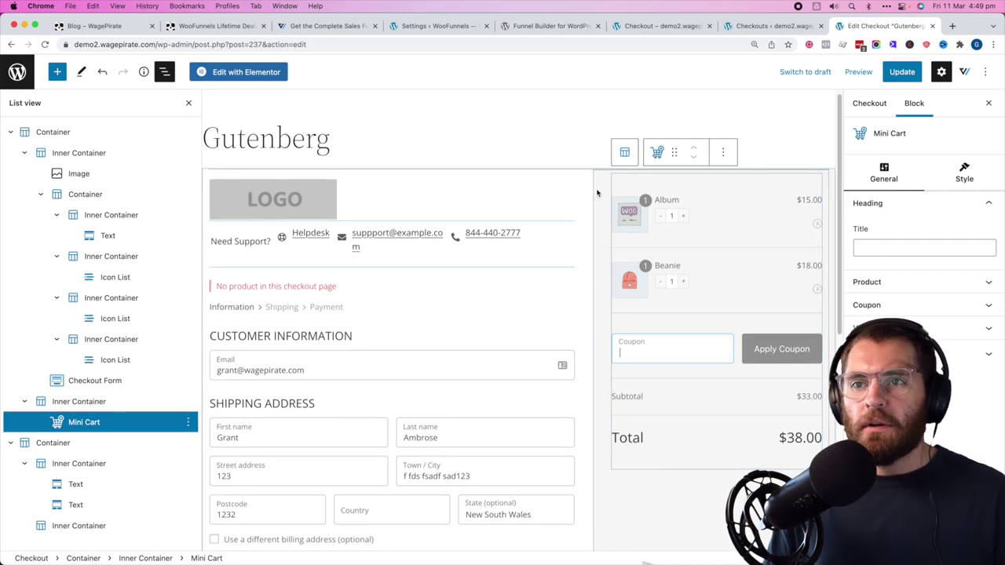
{"action": "left_click", "coordinate": [312, 203]}
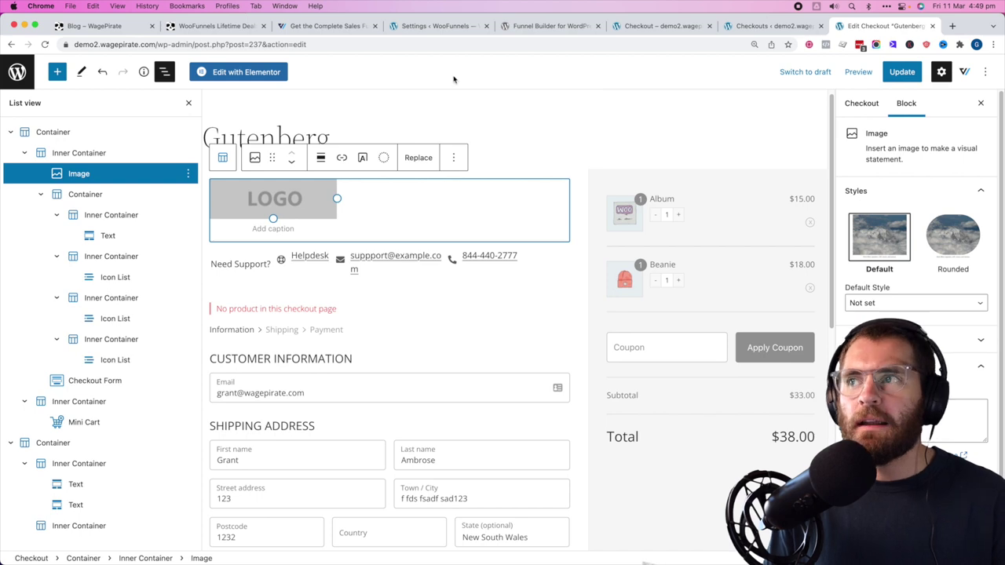
{"action": "left_click", "coordinate": [675, 29]}
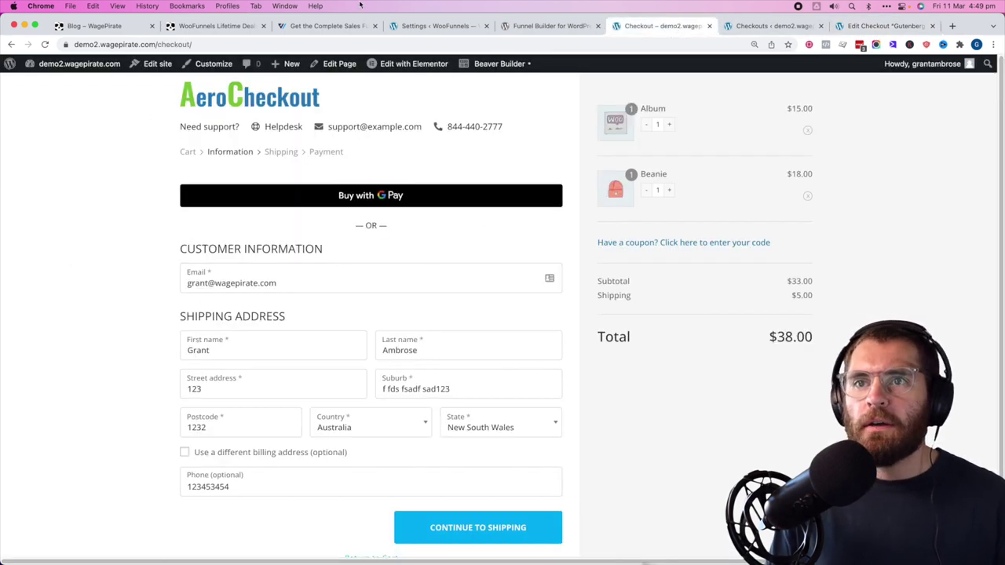
- In Elementor, replace the checkout logo with the WagePirate logo from the Media Library and select the Checkout Form
{"action": "left_click", "coordinate": [408, 64]}
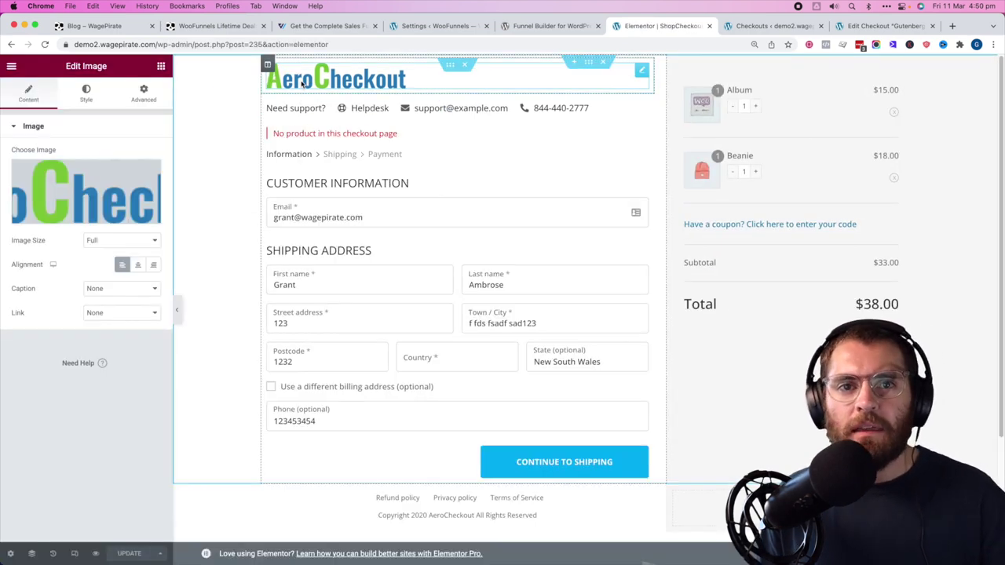
{"action": "mouse_move", "coordinate": [61, 180]}
{"action": "left_click", "coordinate": [77, 216]}
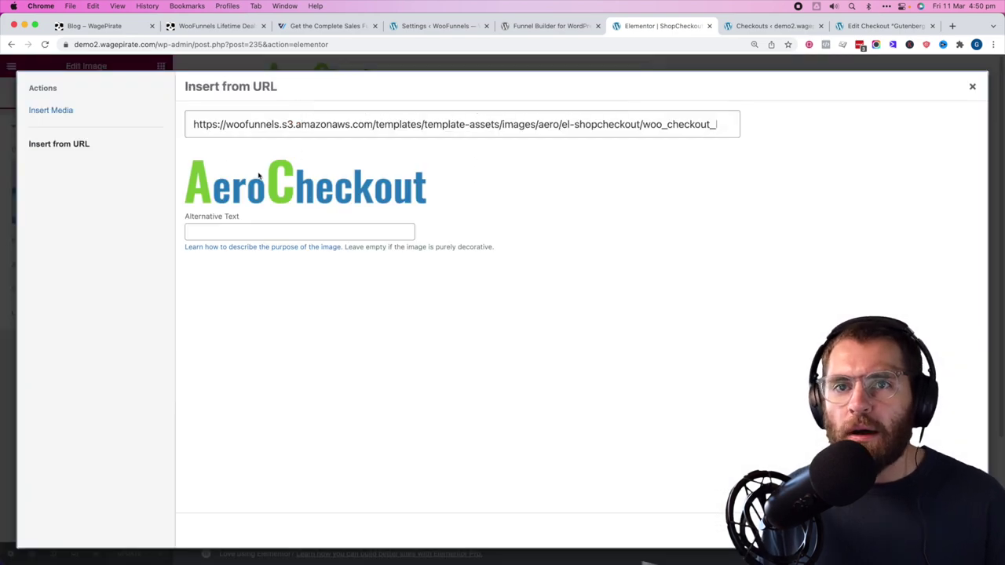
{"action": "left_click", "coordinate": [50, 110]}
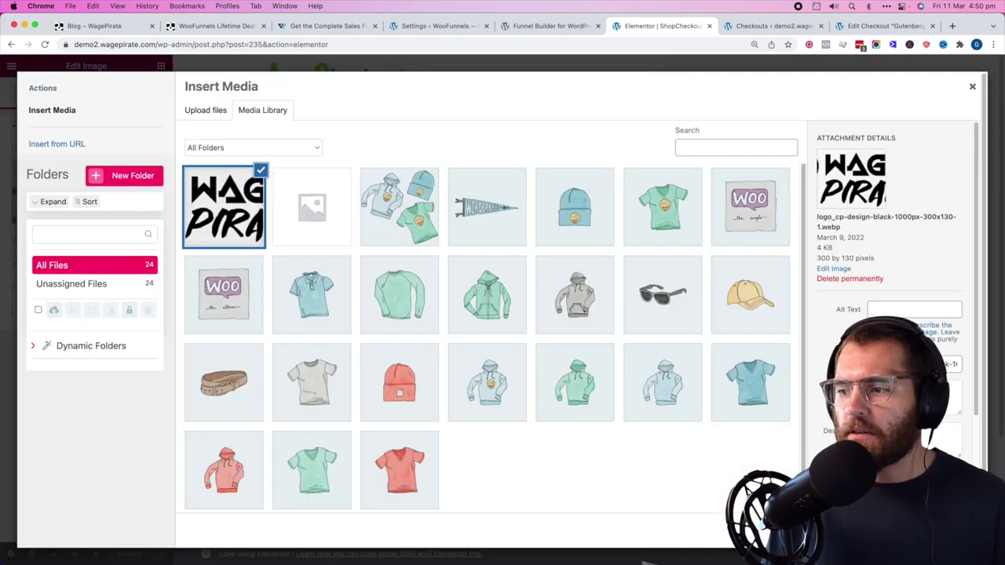
{"action": "left_click", "coordinate": [942, 528]}
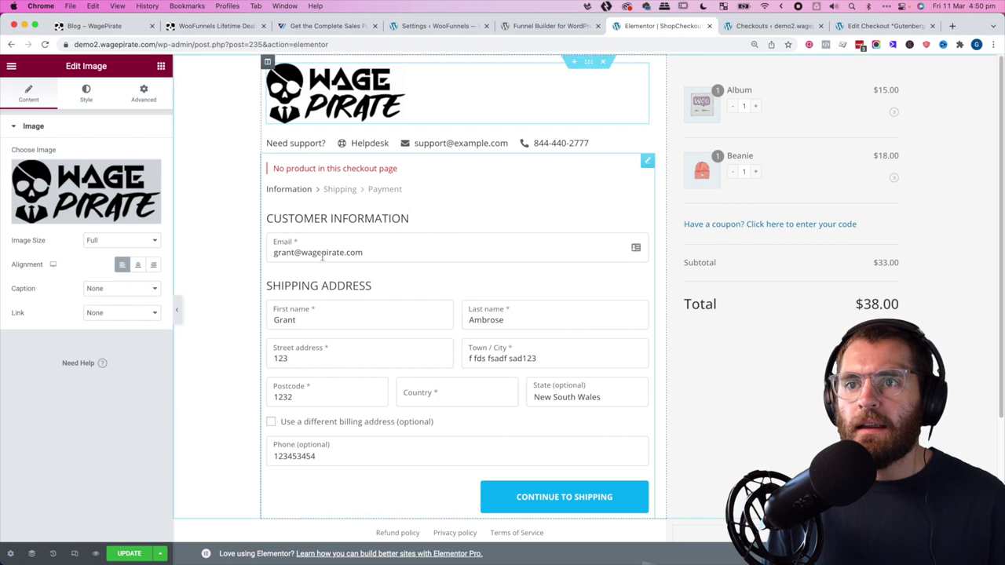
{"action": "left_click", "coordinate": [496, 194]}
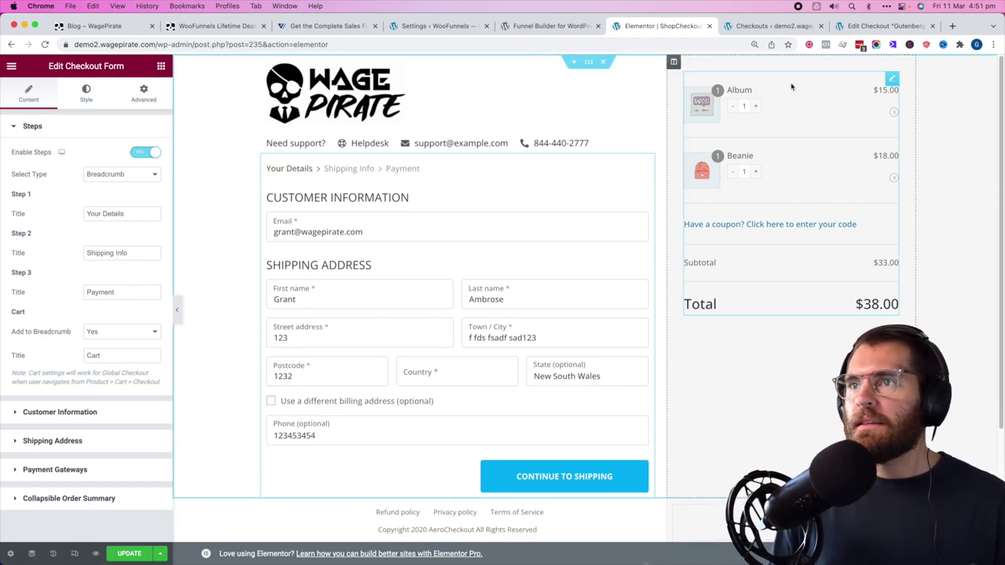
- Create a new funnel named 'Global Checkout - BB'
{"action": "left_click", "coordinate": [429, 27]}
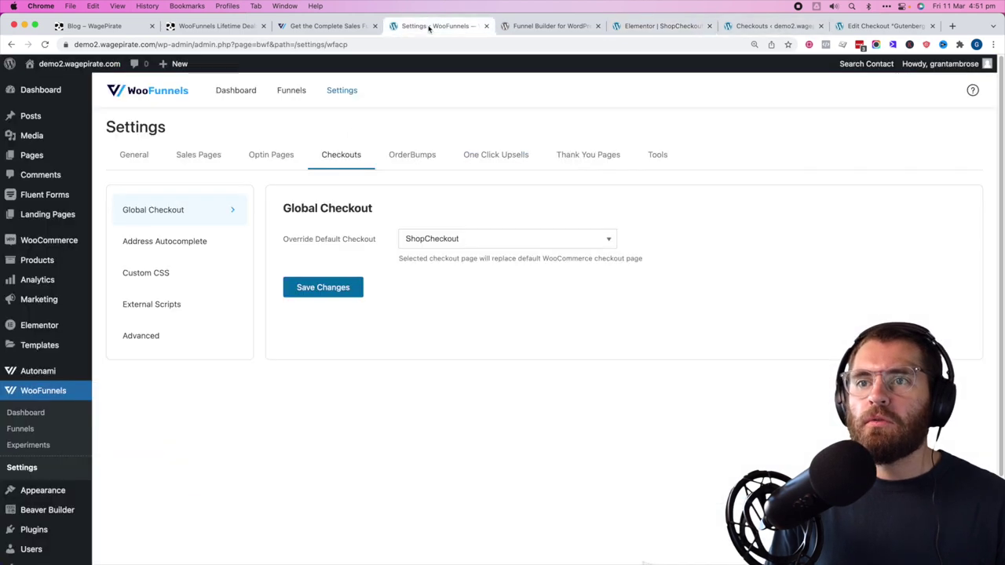
{"action": "left_click", "coordinate": [24, 428]}
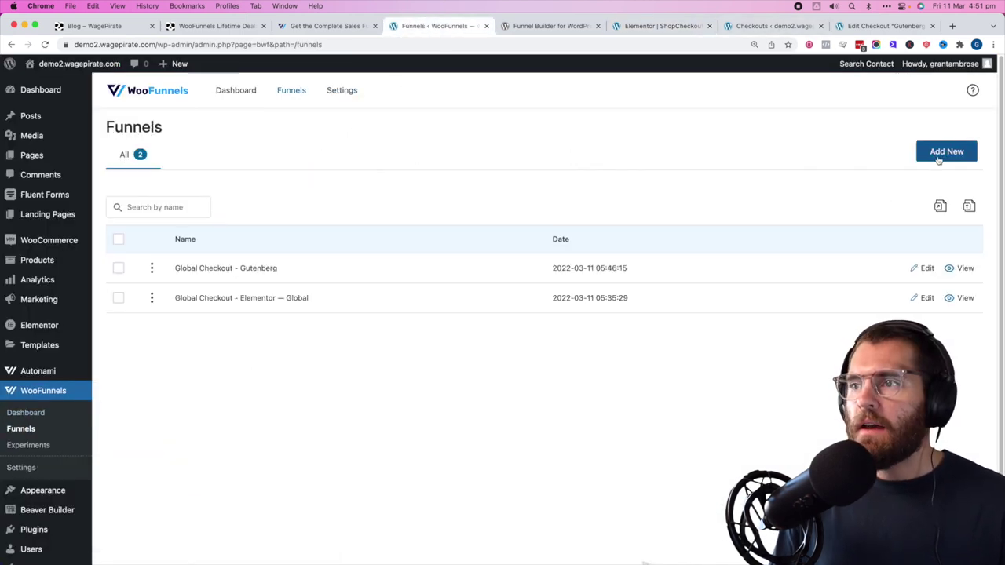
{"action": "left_click", "coordinate": [938, 160]}
{"action": "left_click", "coordinate": [409, 312]}
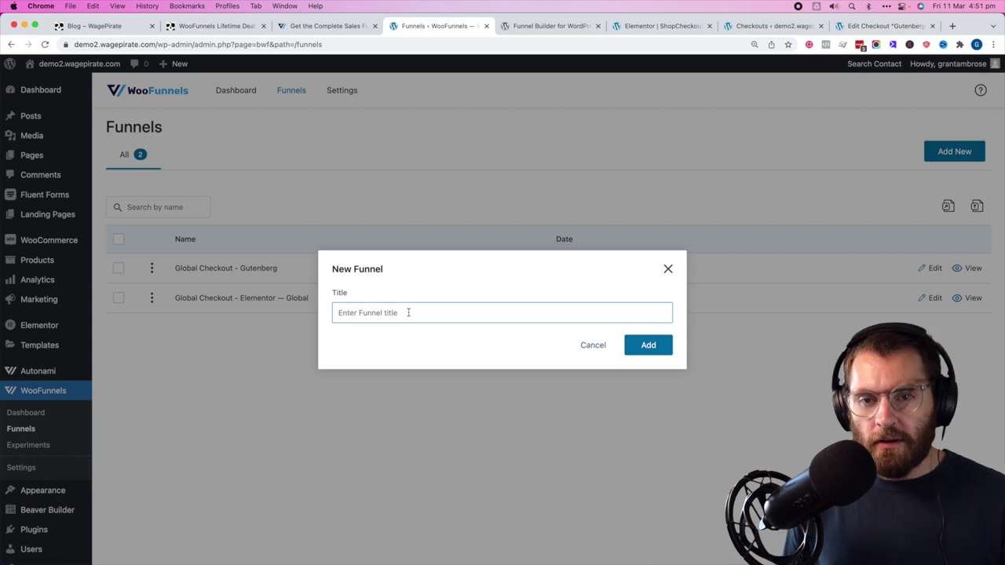
{"action": "type", "text": "Global"}
{"action": "key", "text": "BackSpace"}
{"action": "key", "text": "BackSpace"}
{"action": "key", "text": "BackSpace"}
{"action": "key", "text": "BackSpace"}
{"action": "type", "text": "obal "}
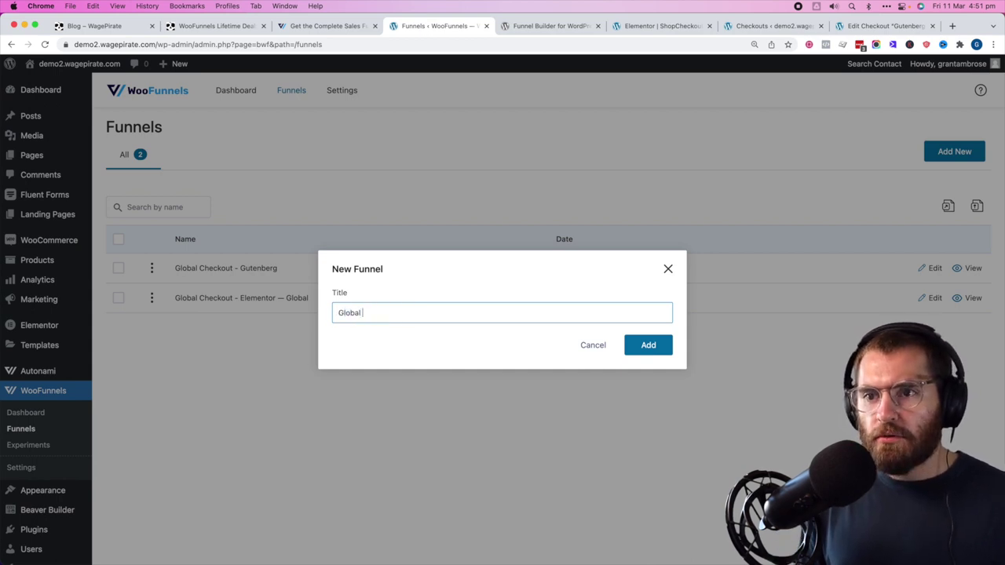
{"action": "type", "text": "Checkout - BB"}
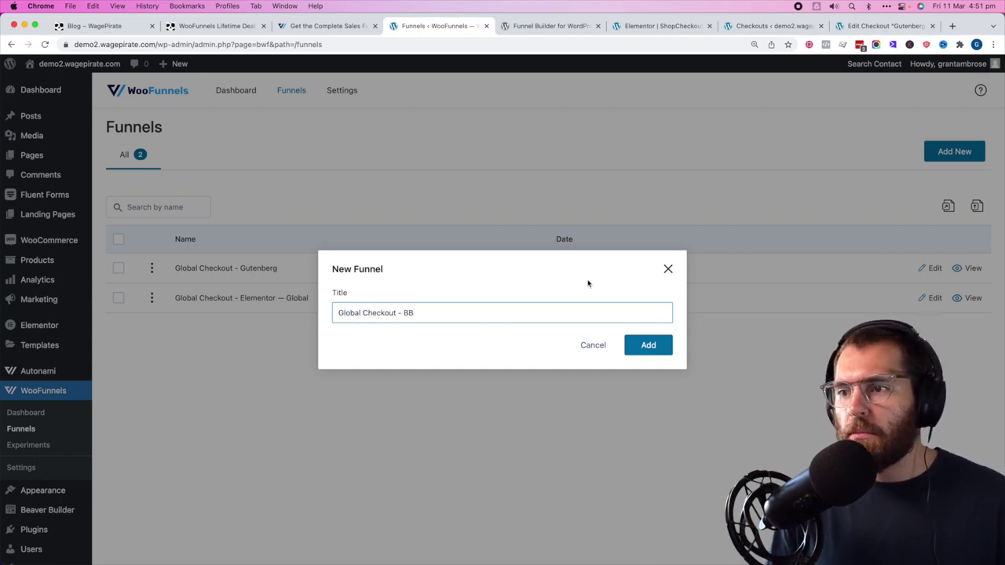
{"action": "left_click", "coordinate": [647, 343]}
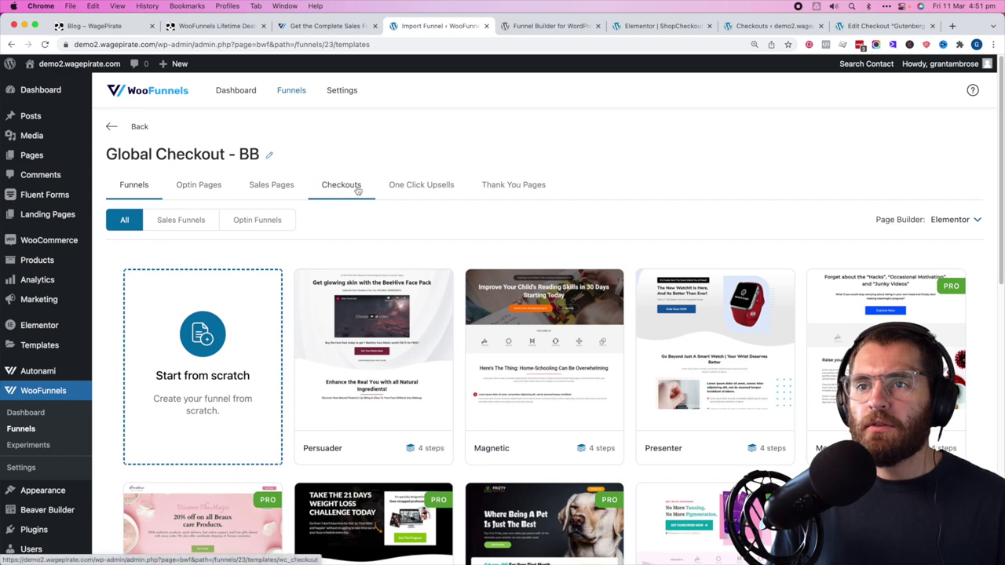
- Import the Checkout Form template using the Other (Using Shortcodes) page builder, three-step layout
{"action": "left_click", "coordinate": [353, 190]}
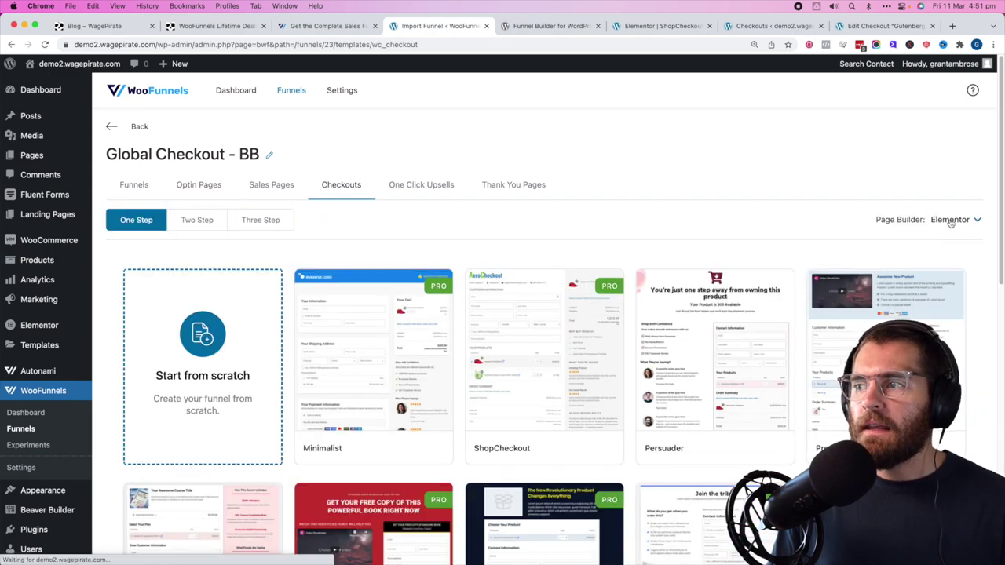
{"action": "left_click", "coordinate": [951, 223]}
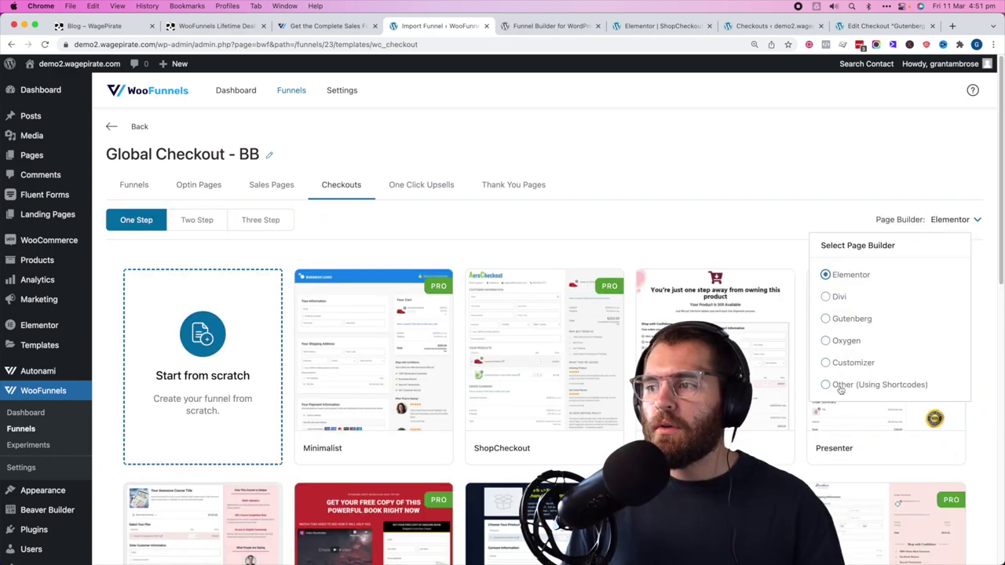
{"action": "left_click", "coordinate": [841, 386]}
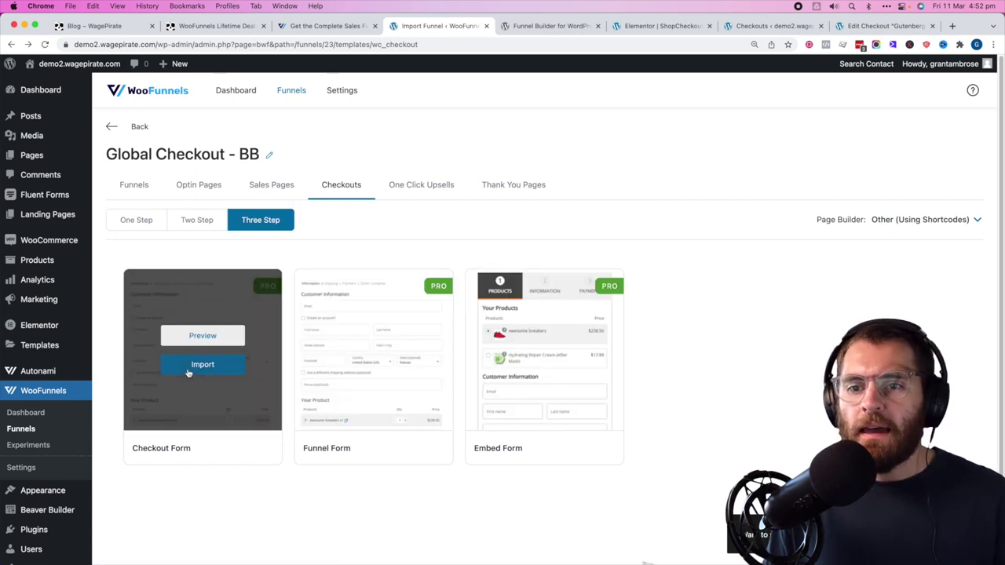
{"action": "left_click", "coordinate": [200, 363]}
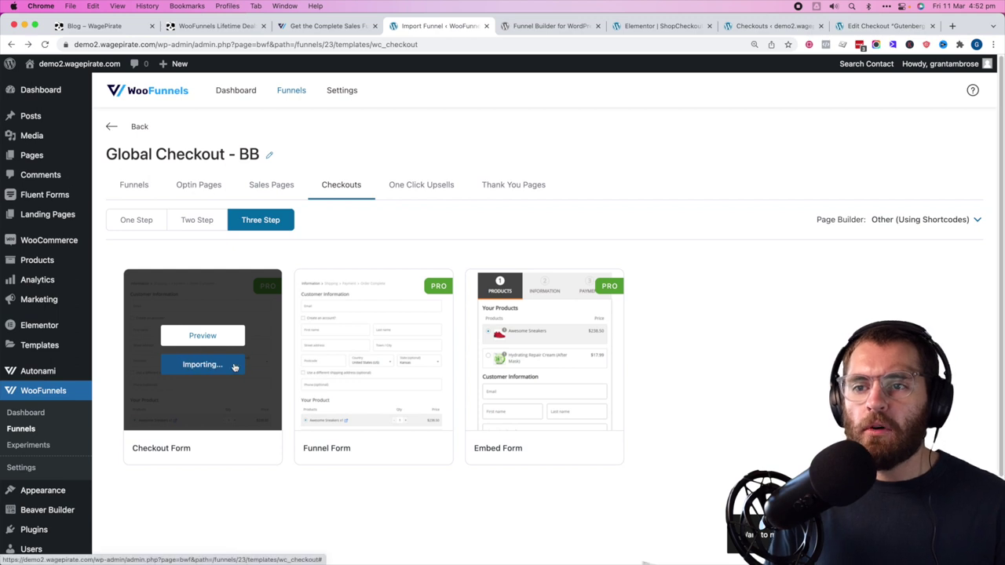
{"action": "left_click", "coordinate": [950, 260]}
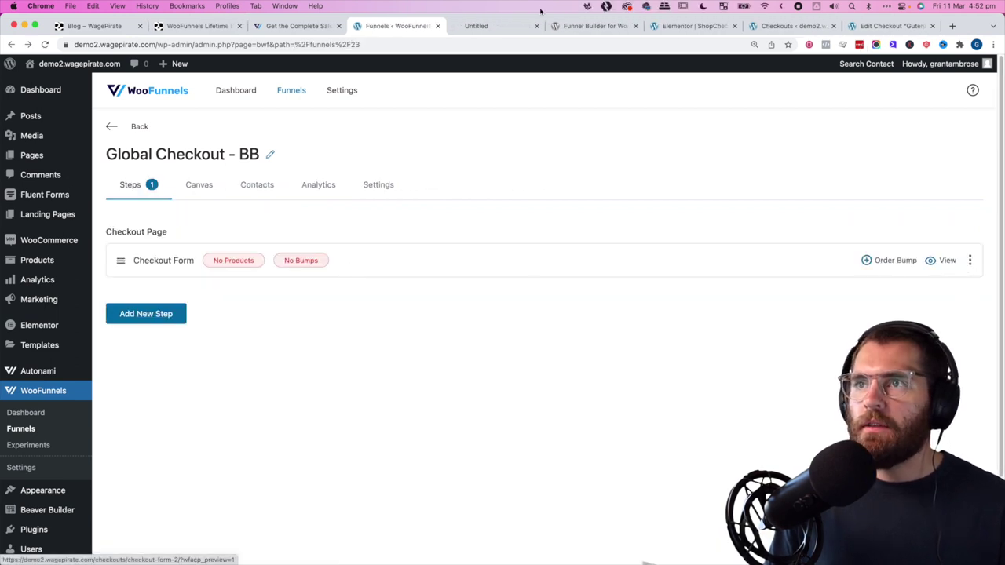
- Open the Checkout Form in Beaver Builder, close the text module unchanged, and publish the page
{"action": "left_click", "coordinate": [493, 26]}
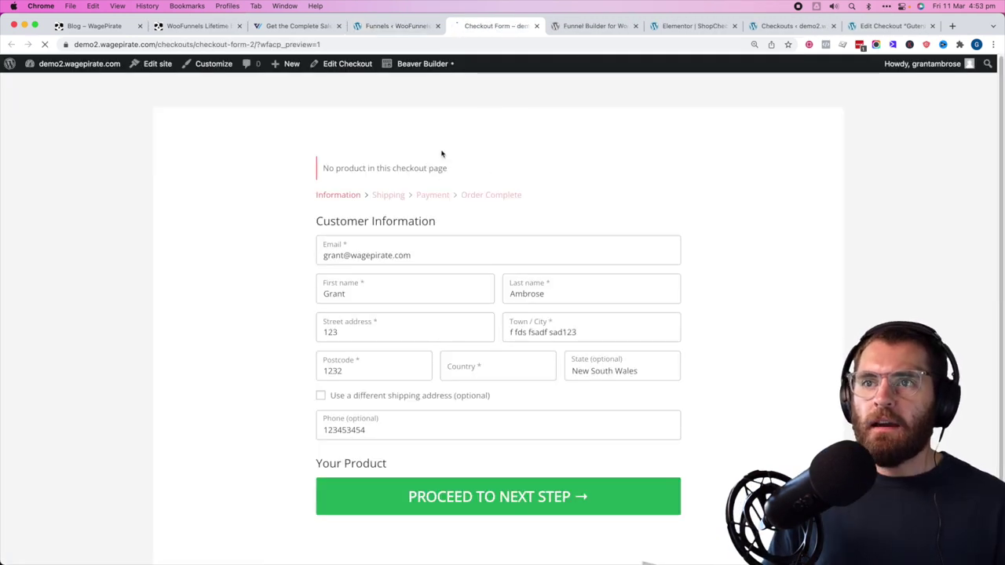
{"action": "left_click", "coordinate": [424, 65]}
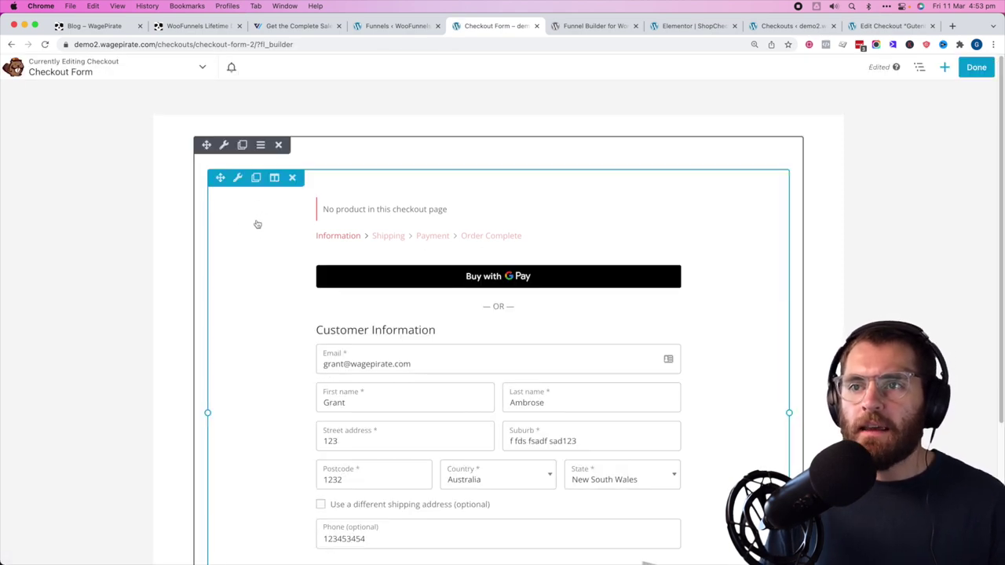
{"action": "left_click", "coordinate": [73, 135]}
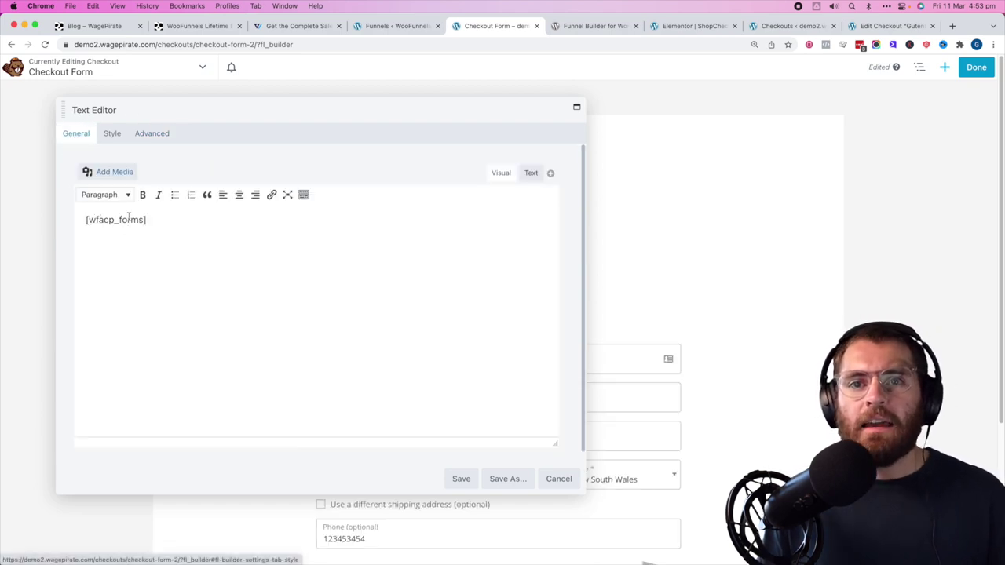
{"action": "left_click", "coordinate": [560, 481]}
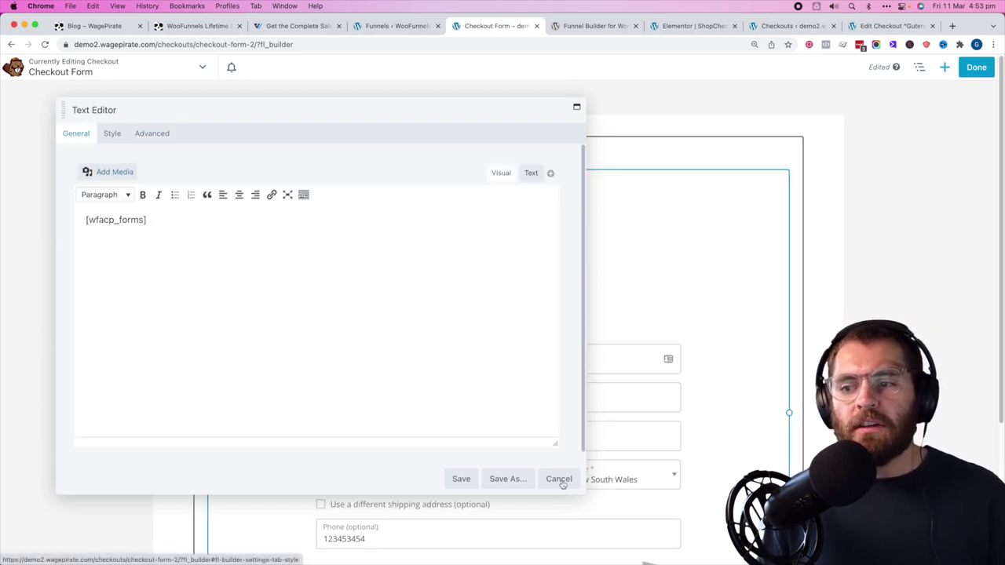
{"action": "left_click", "coordinate": [558, 479]}
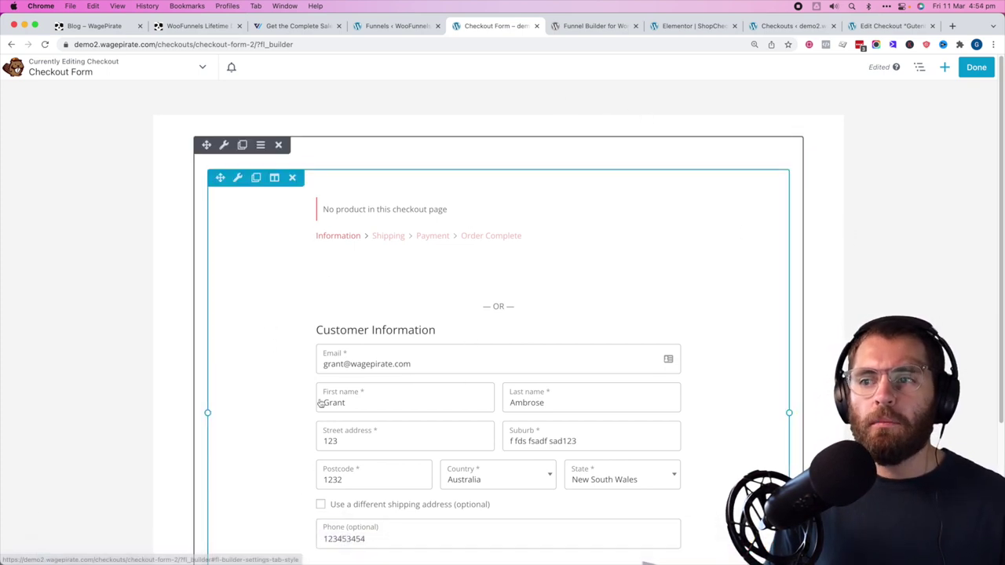
{"action": "left_click", "coordinate": [976, 67]}
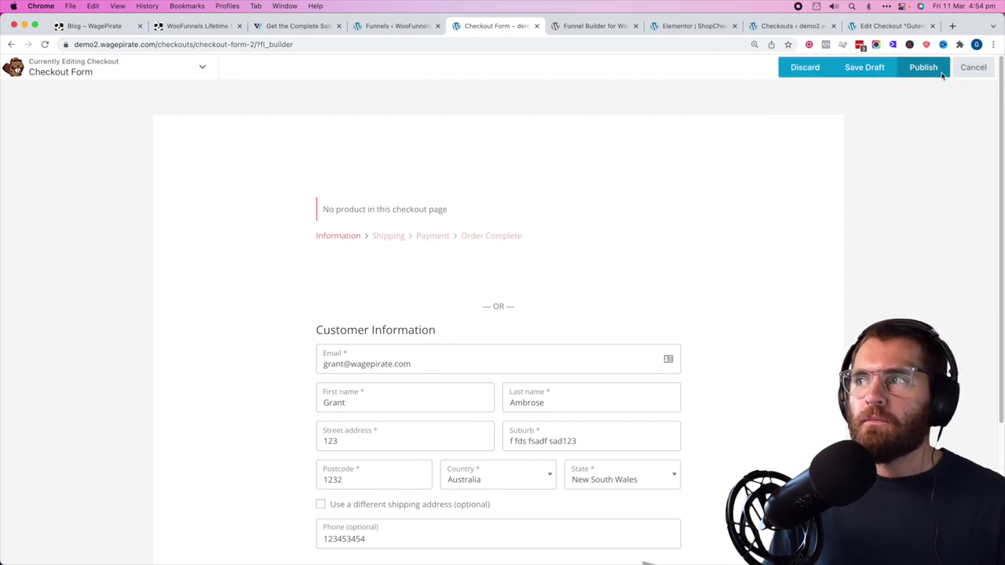
{"action": "left_click", "coordinate": [937, 69]}
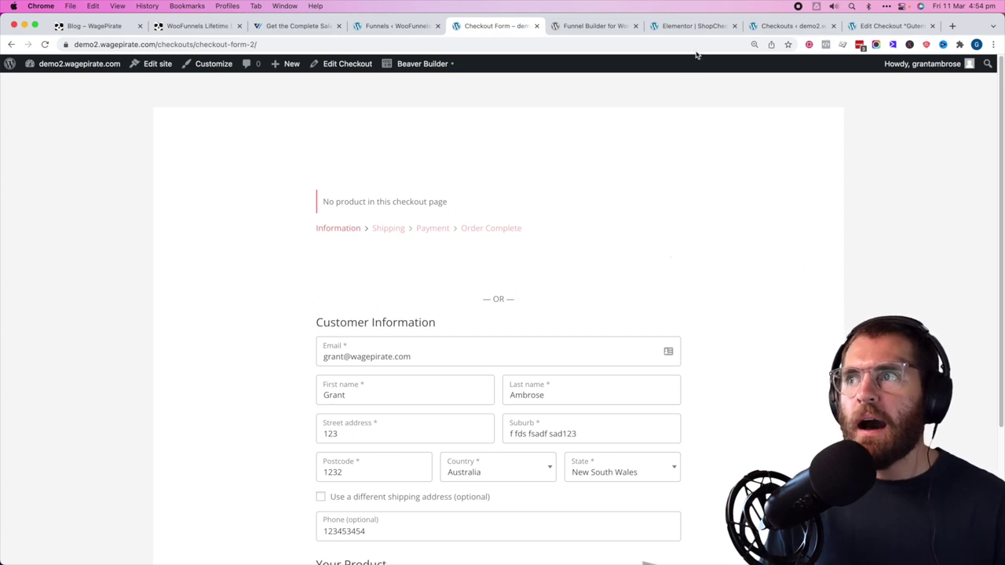
- Preview the Gutenberg checkout for comparison, then return to the Checkout Form page
{"action": "left_click", "coordinate": [779, 29]}
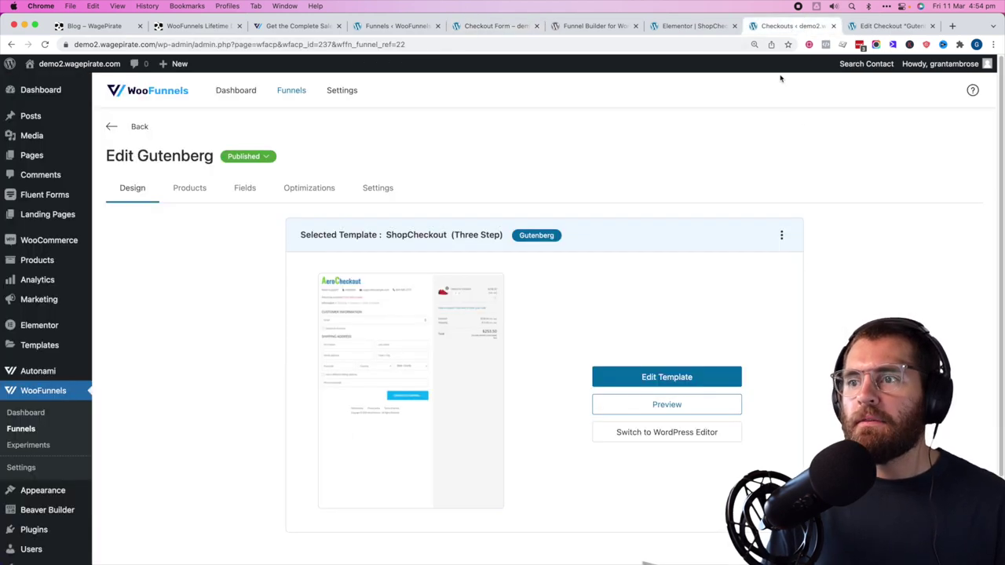
{"action": "left_click", "coordinate": [641, 402]}
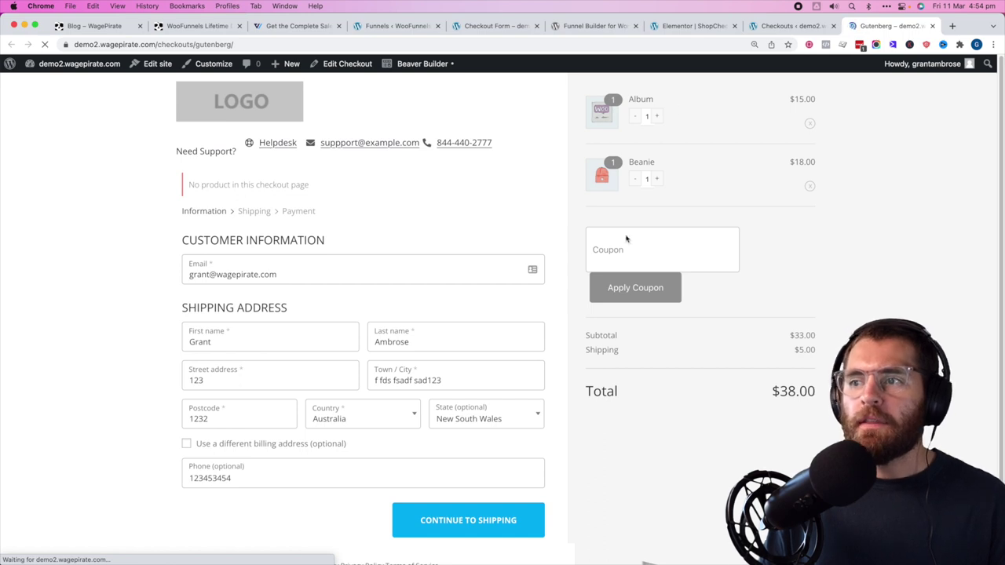
{"action": "left_click", "coordinate": [510, 26]}
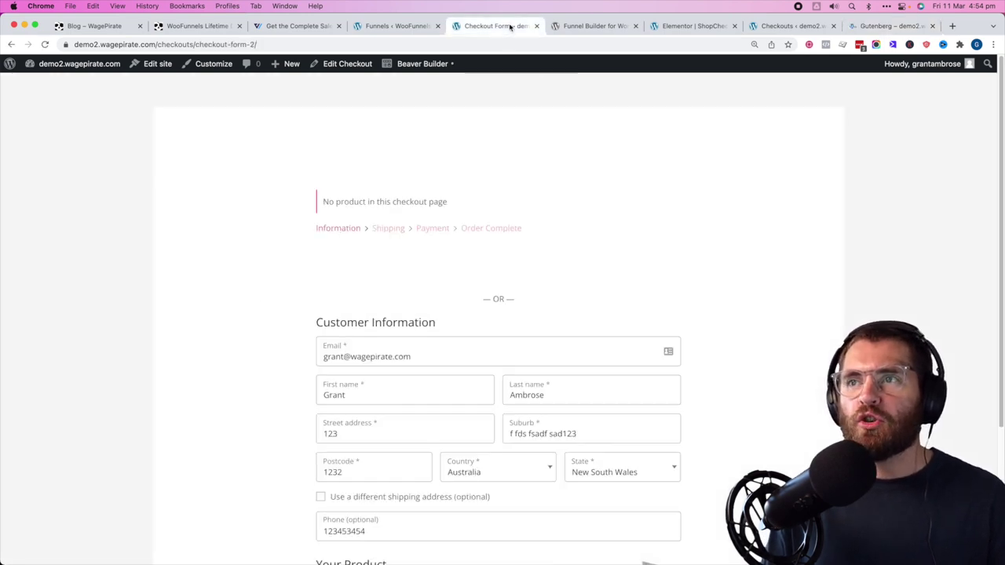
- Copy the mini cart shortcode from the Checkout Form's edit screen and relaunch Beaver Builder
{"action": "left_click", "coordinate": [349, 65]}
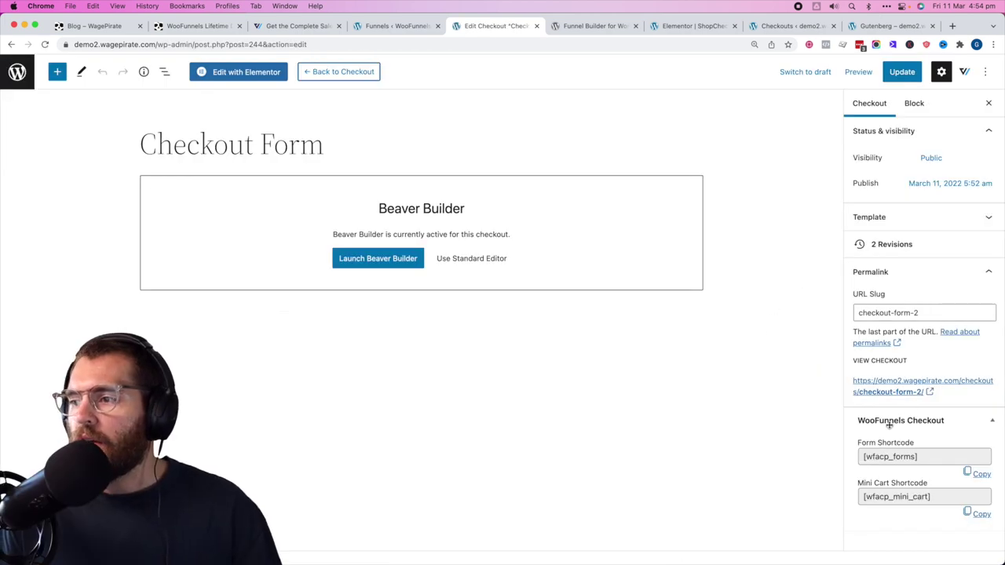
{"action": "scroll", "coordinate": [855, 456], "scroll_direction": "down", "scroll_amount": 1}
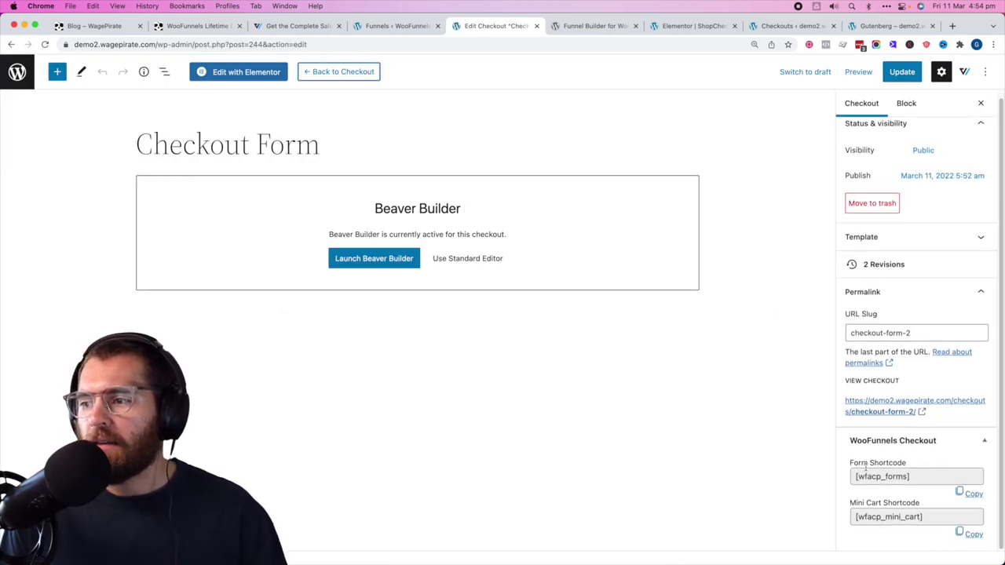
{"action": "double_click", "coordinate": [874, 476]}
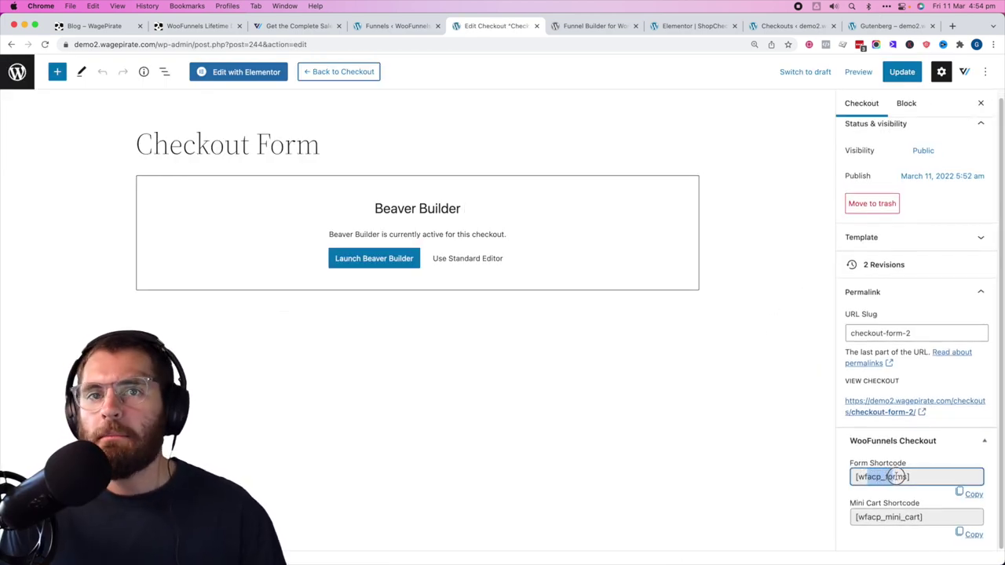
{"action": "left_click_drag", "start_coordinate": [857, 516], "coordinate": [899, 516]}
{"action": "left_click", "coordinate": [971, 535]}
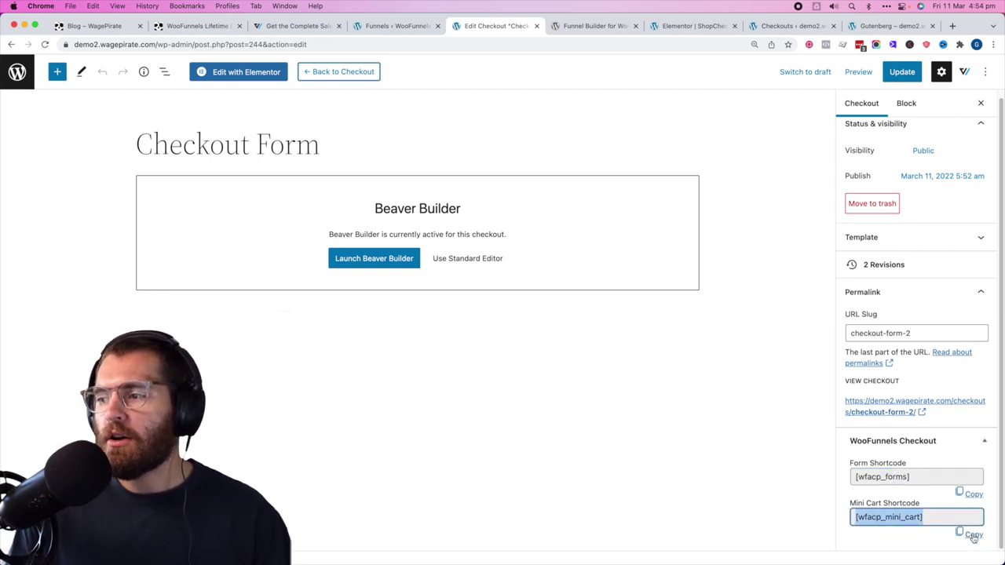
{"action": "left_click", "coordinate": [396, 258]}
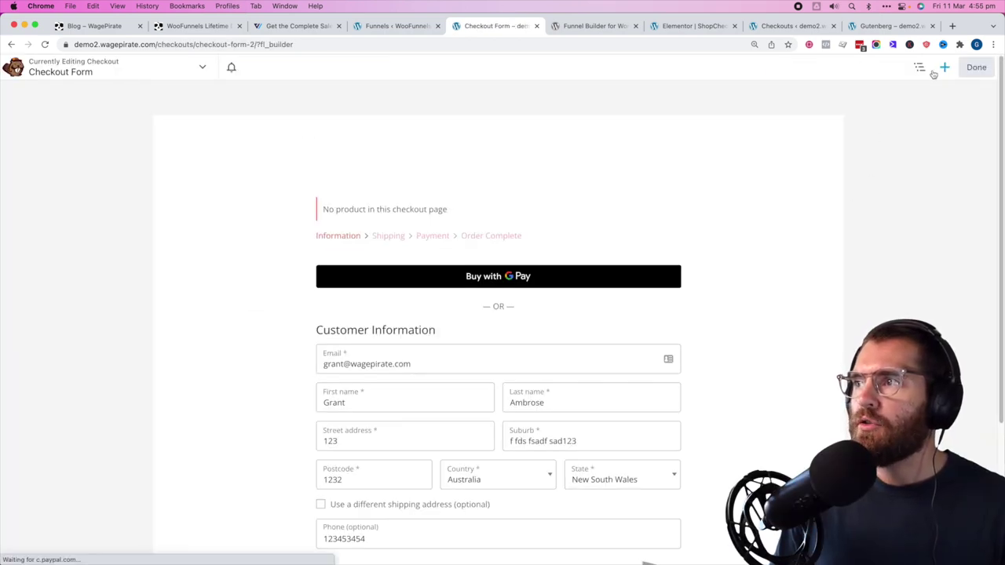
- Add a new row with a Text Editor module containing [wfacp_mini_cart], save it, and publish the page
{"action": "left_click", "coordinate": [944, 67]}
{"action": "left_click", "coordinate": [851, 98]}
{"action": "left_click_drag", "start_coordinate": [824, 159], "coordinate": [770, 251]}
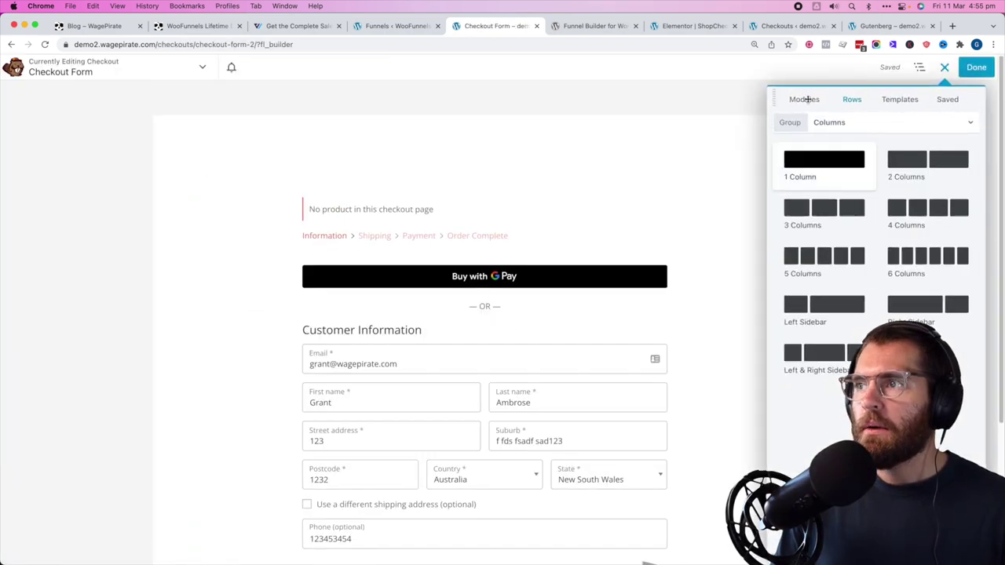
{"action": "left_click", "coordinate": [804, 99]}
{"action": "left_click_drag", "start_coordinate": [919, 256], "coordinate": [682, 200]}
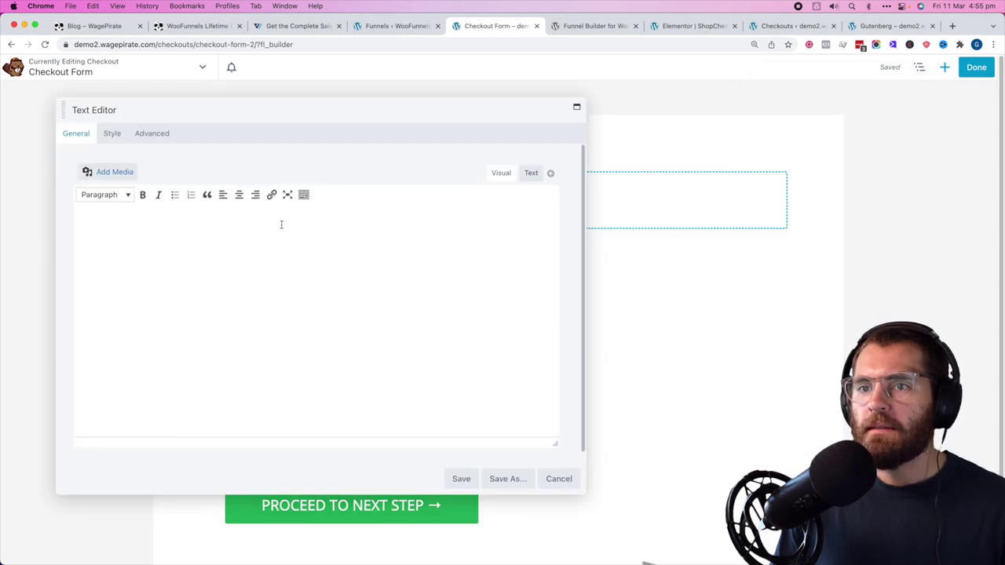
{"action": "key", "text": "ctrl+v"}
{"action": "left_click", "coordinate": [461, 478]}
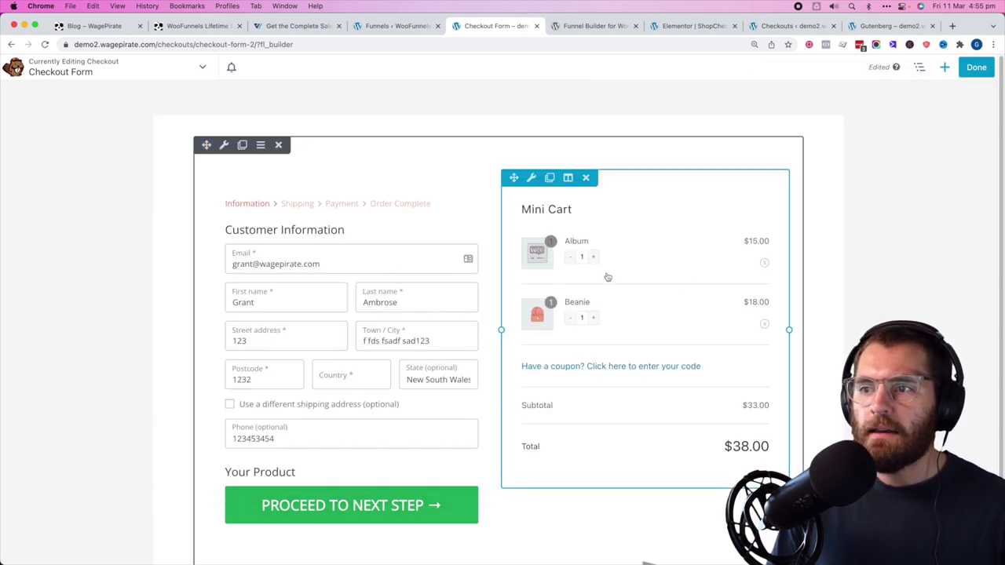
{"action": "left_click", "coordinate": [978, 69]}
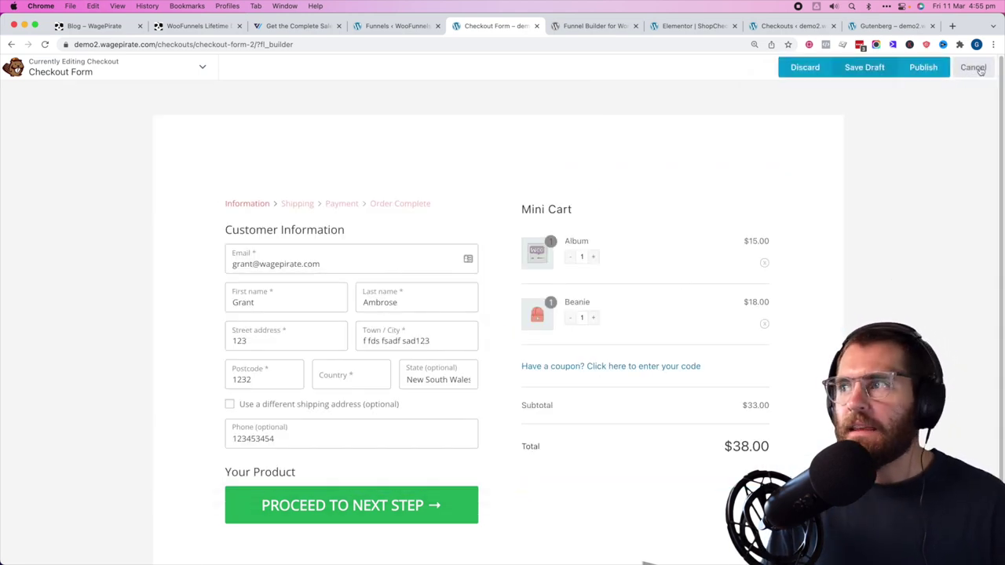
{"action": "left_click", "coordinate": [922, 67]}
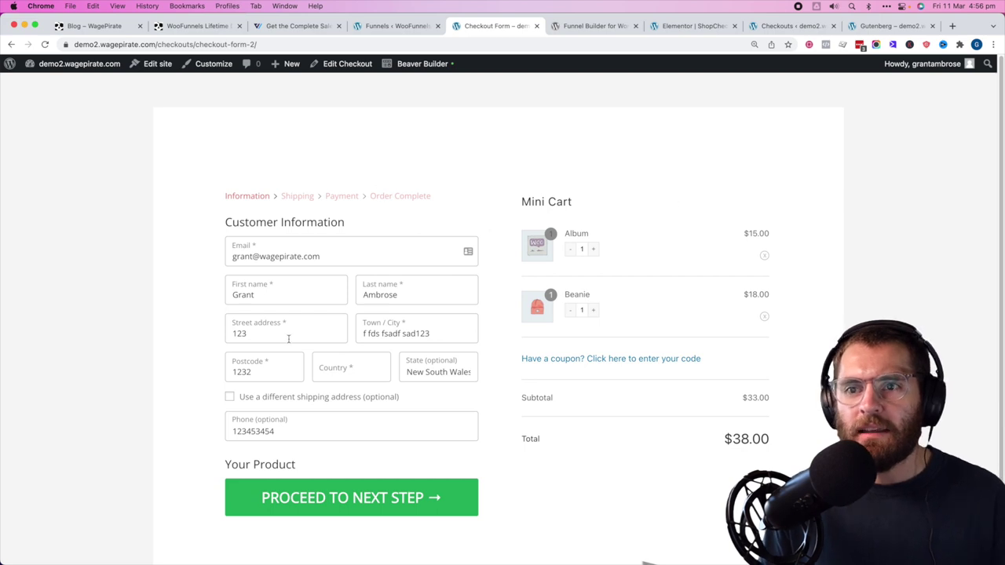
- Proceed the live checkout to its shipping step, then switch to the fsdfads funnel templates tab
{"action": "left_click", "coordinate": [353, 498]}
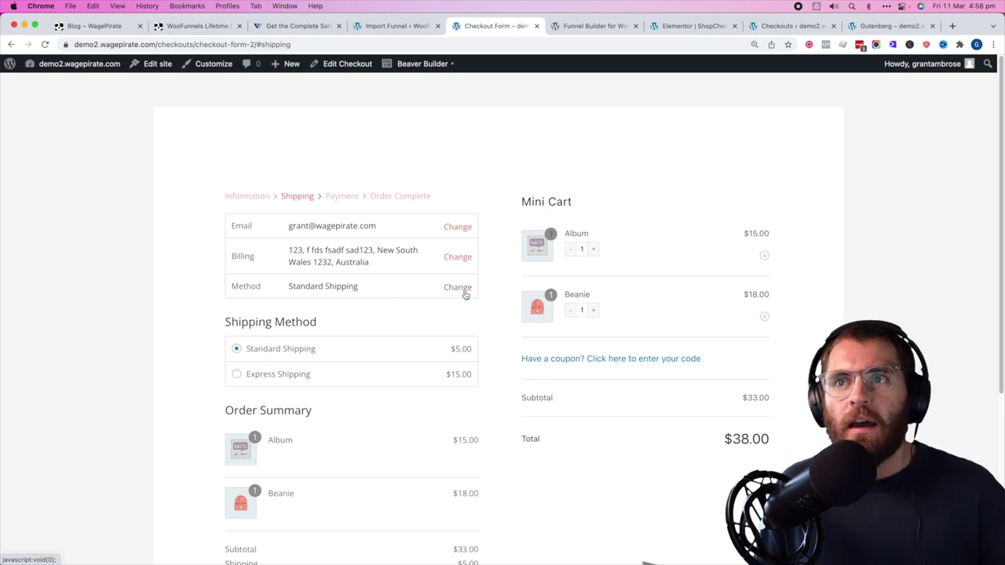
{"action": "left_click", "coordinate": [396, 26]}
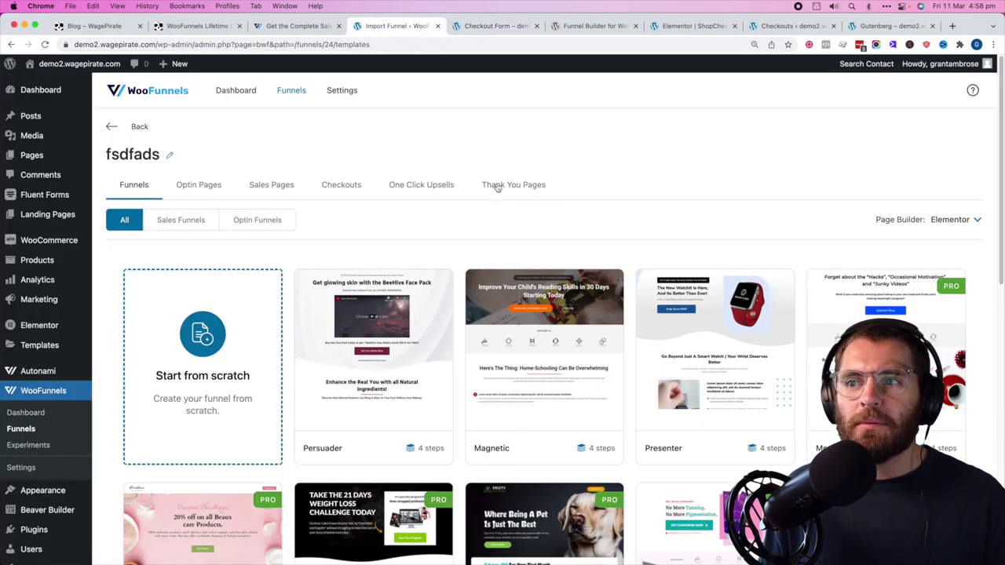
- Show the Page Builder options available for funnel templates
{"action": "left_click", "coordinate": [951, 219]}
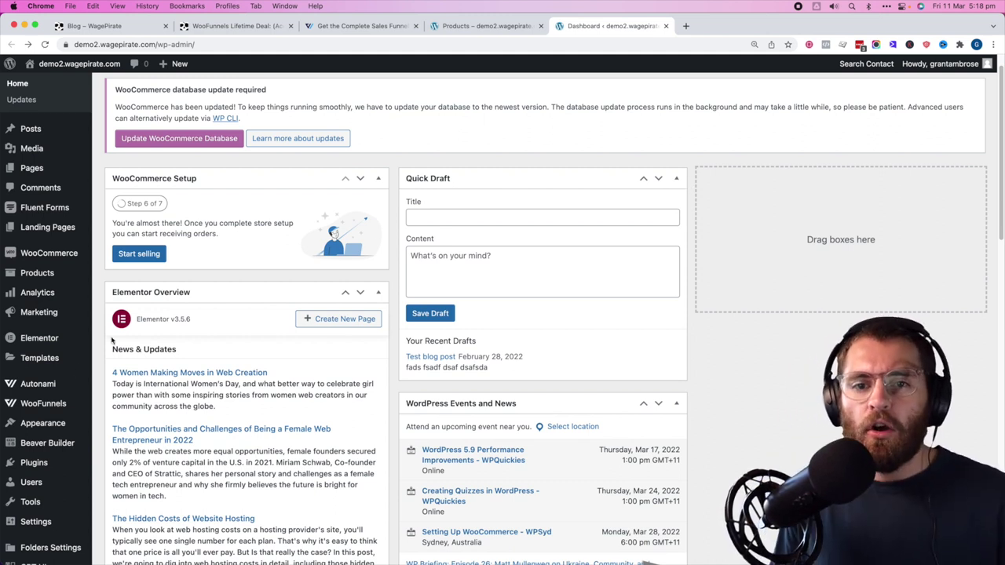
- Open WooFunnels Settings from the admin sidebar
{"action": "mouse_move", "coordinate": [47, 403]}
{"action": "left_click", "coordinate": [145, 460]}
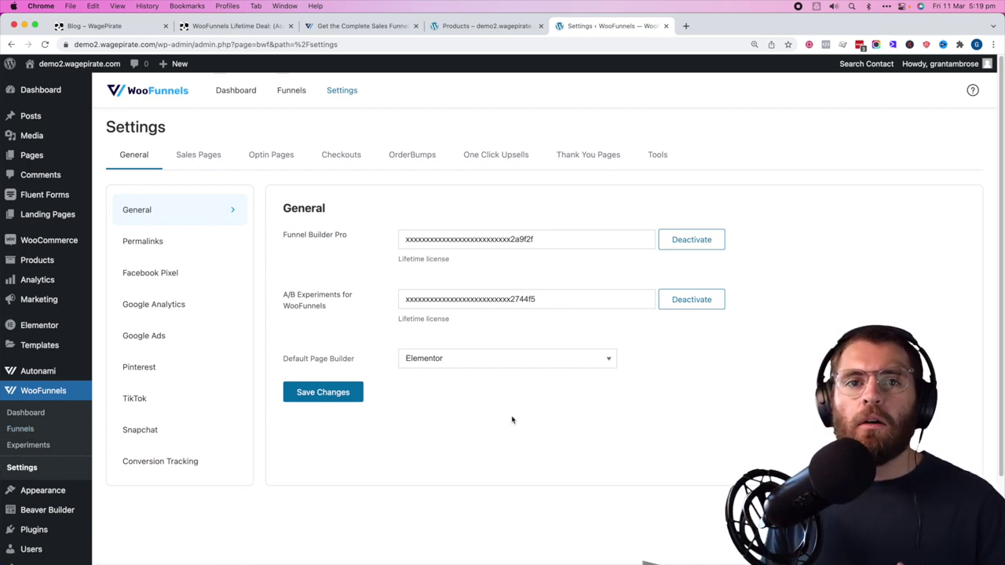
- Review the Global Checkout setting and its note about overriding the default WooCommerce checkout
{"action": "left_click", "coordinate": [344, 157]}
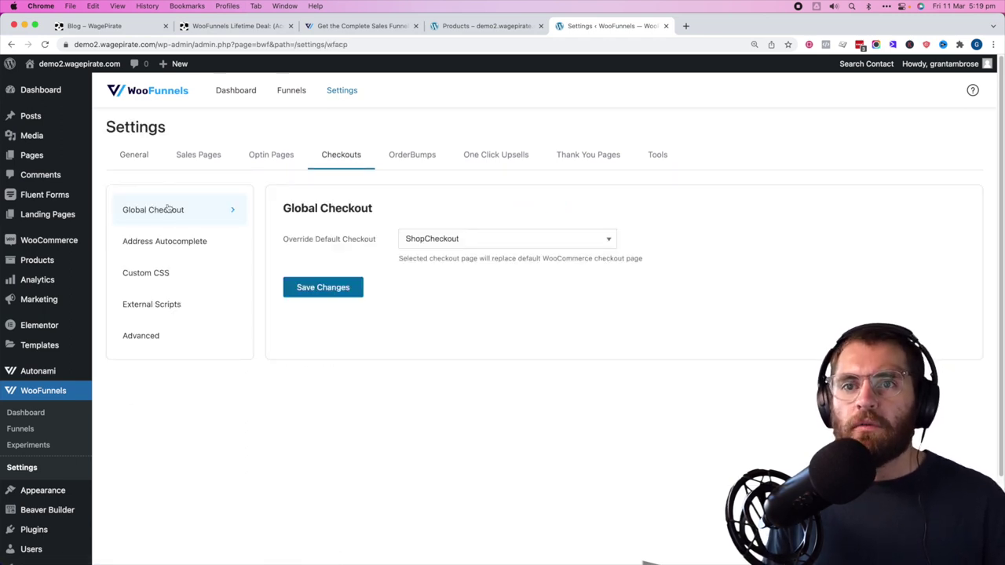
{"action": "left_click_drag", "start_coordinate": [413, 259], "coordinate": [633, 259]}
{"action": "double_click", "coordinate": [633, 259]}
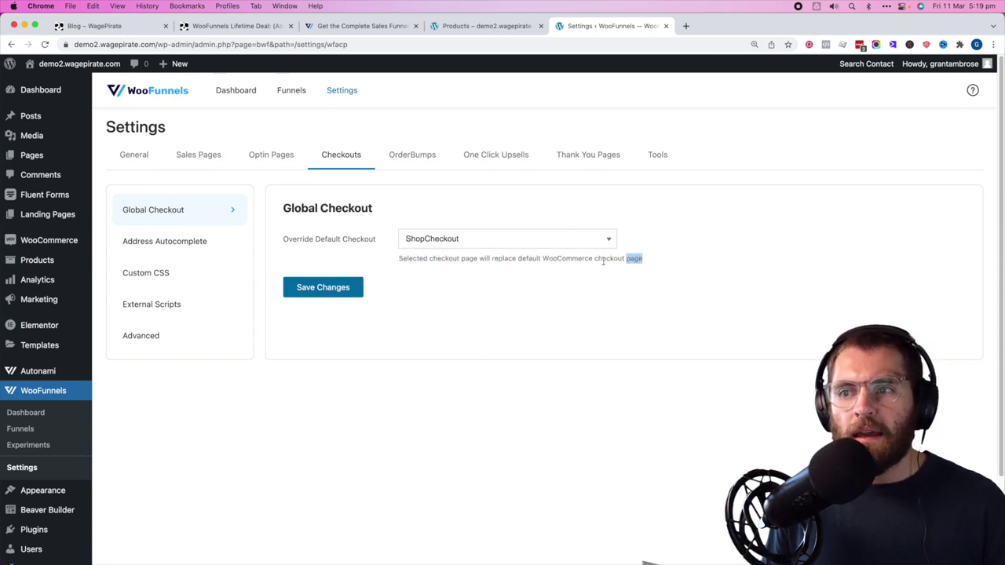
{"action": "left_click", "coordinate": [440, 240]}
{"action": "left_click", "coordinate": [747, 294]}
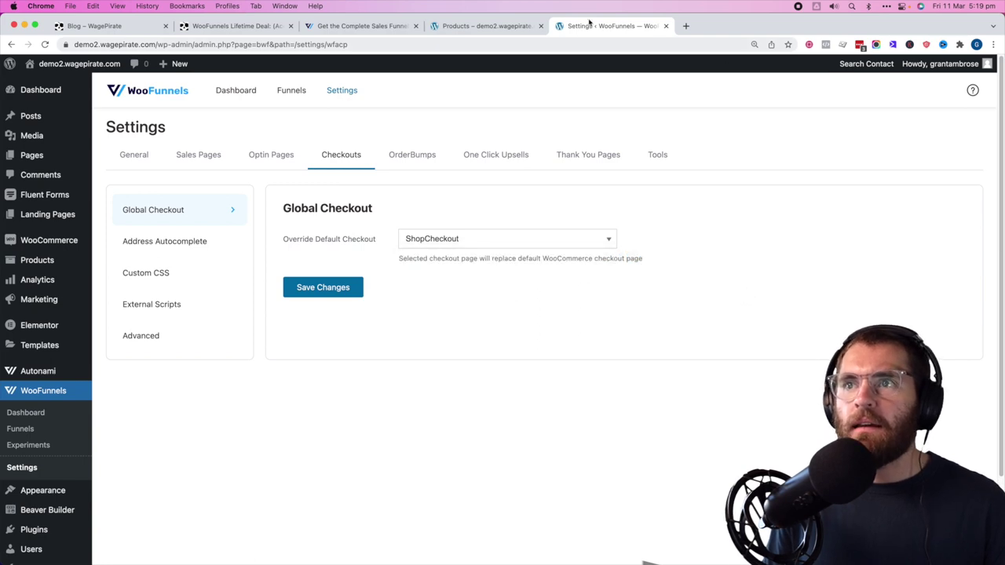
- Add the Cap to the cart and view the store's AeroCheckout checkout page
{"action": "left_click", "coordinate": [483, 26]}
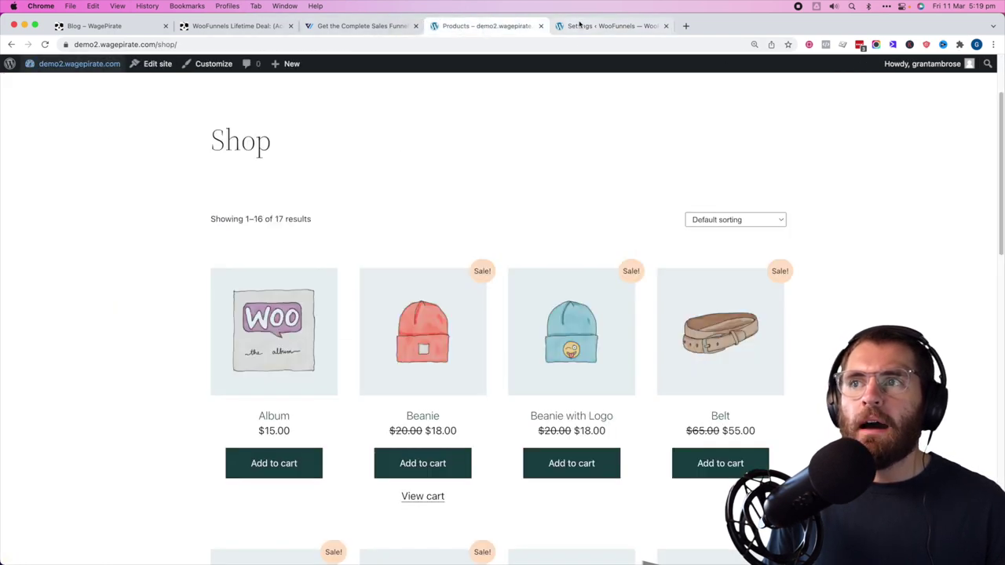
{"action": "scroll", "coordinate": [682, 200], "scroll_direction": "up", "scroll_amount": 2}
{"action": "scroll", "coordinate": [678, 213], "scroll_direction": "down", "scroll_amount": 8}
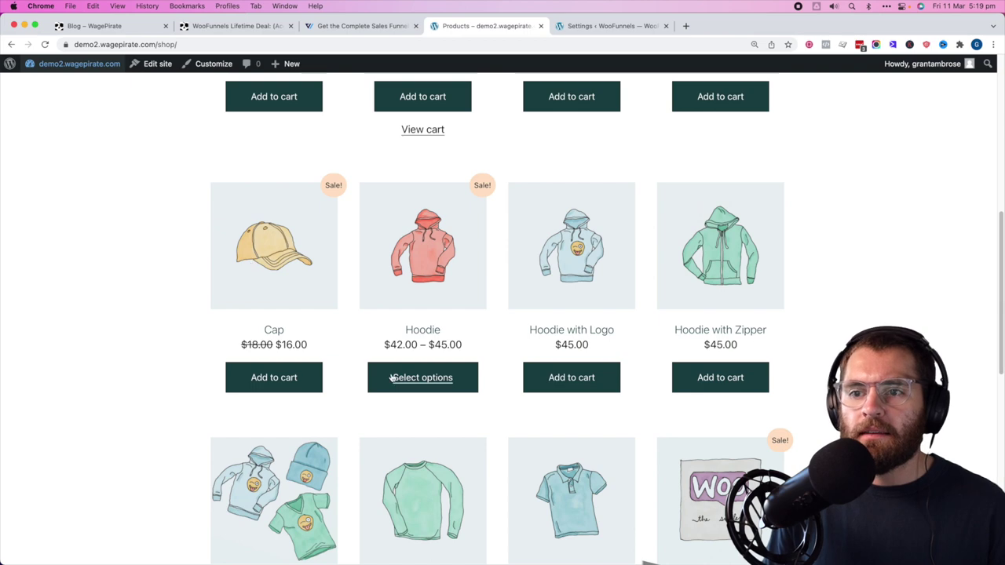
{"action": "left_click", "coordinate": [285, 381]}
{"action": "scroll", "coordinate": [378, 374], "scroll_direction": "up", "scroll_amount": 4}
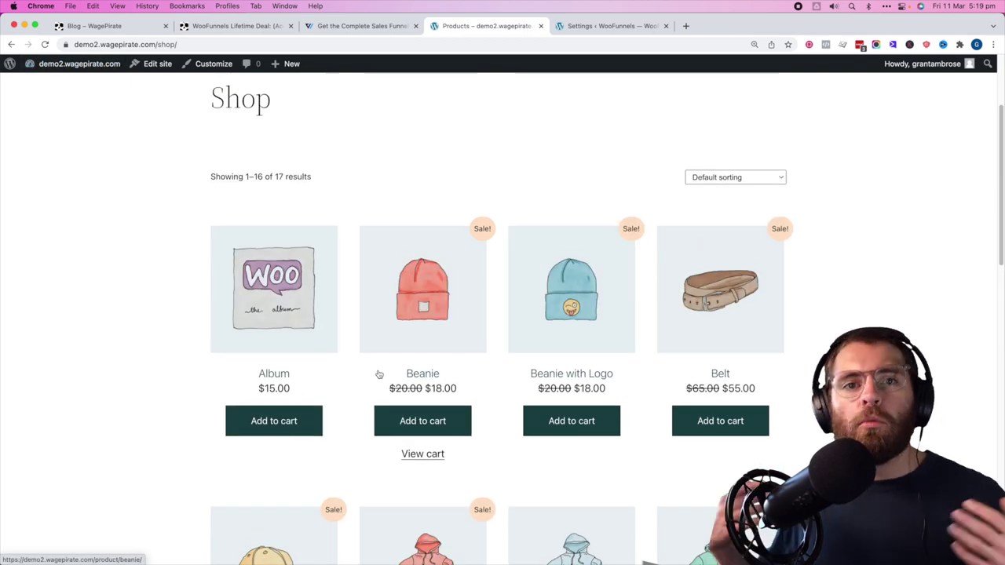
{"action": "scroll", "coordinate": [378, 375], "scroll_direction": "up", "scroll_amount": 3}
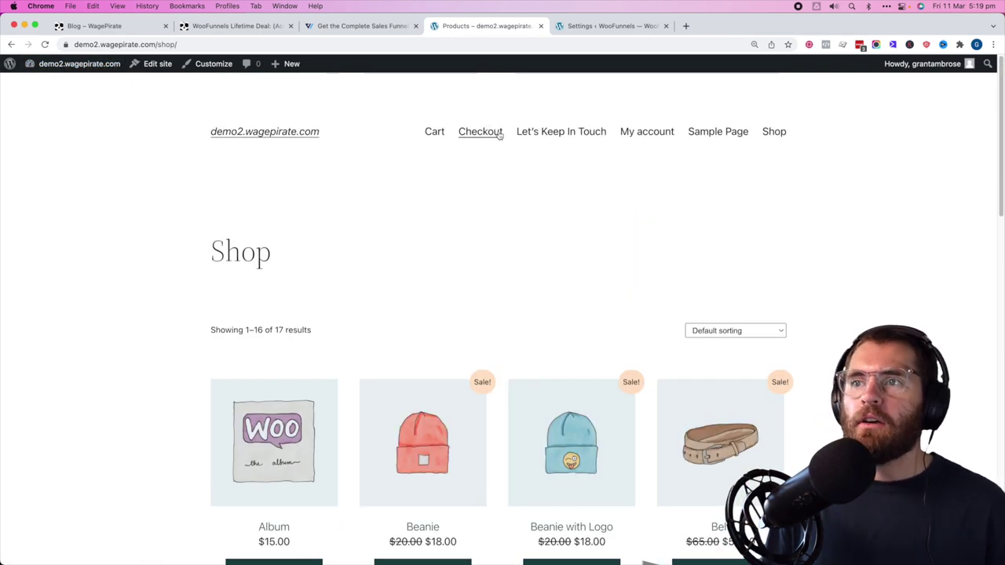
{"action": "left_click", "coordinate": [491, 140]}
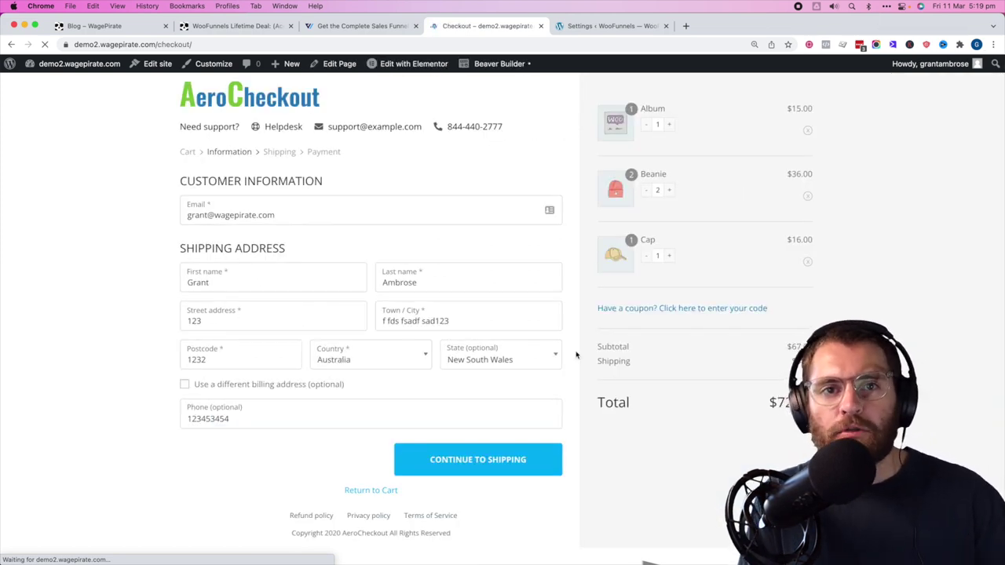
{"action": "left_click", "coordinate": [625, 25]}
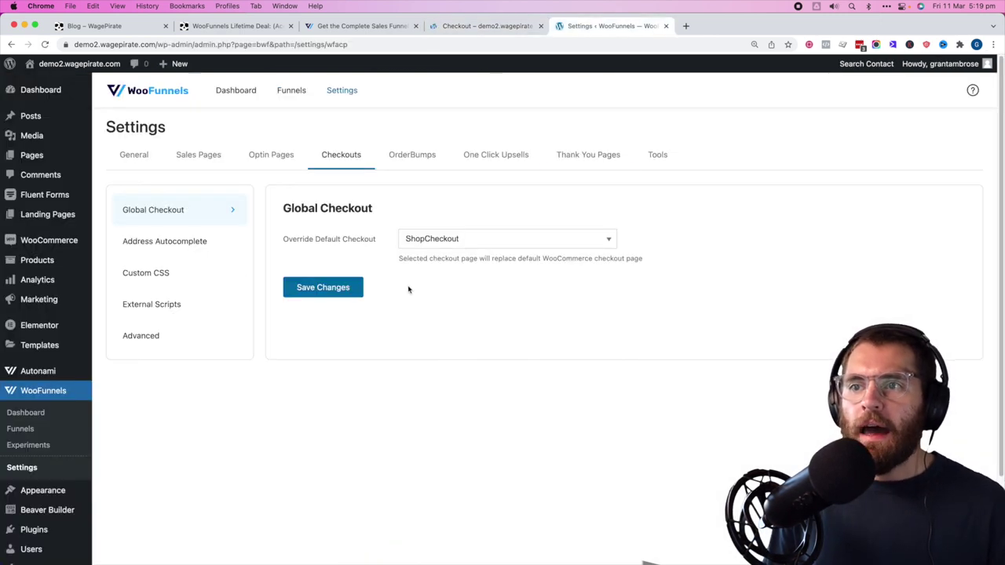
- Open the Global Checkout - Elementor funnel, then tick its row in the Funnels list
{"action": "left_click", "coordinate": [21, 429]}
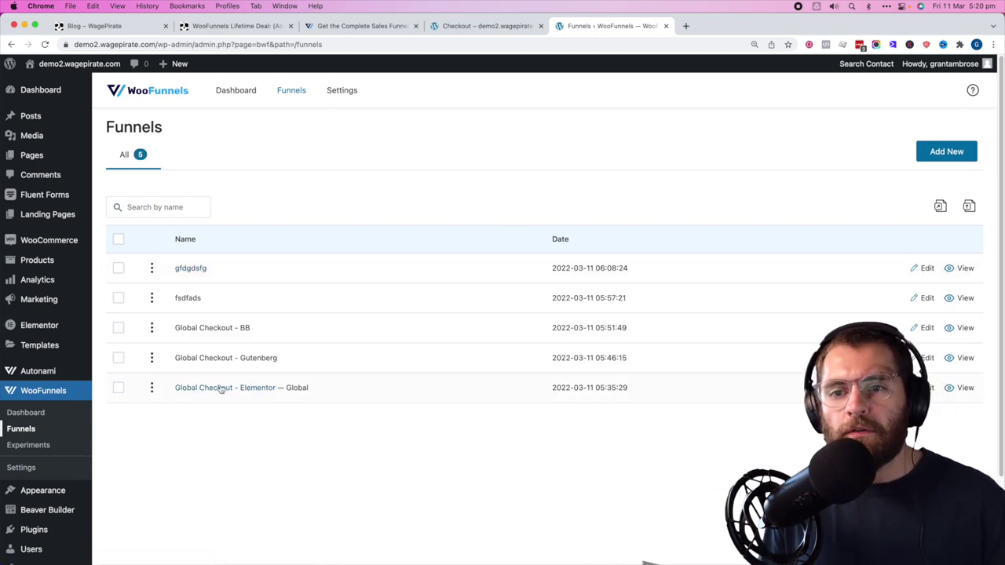
{"action": "left_click", "coordinate": [220, 388]}
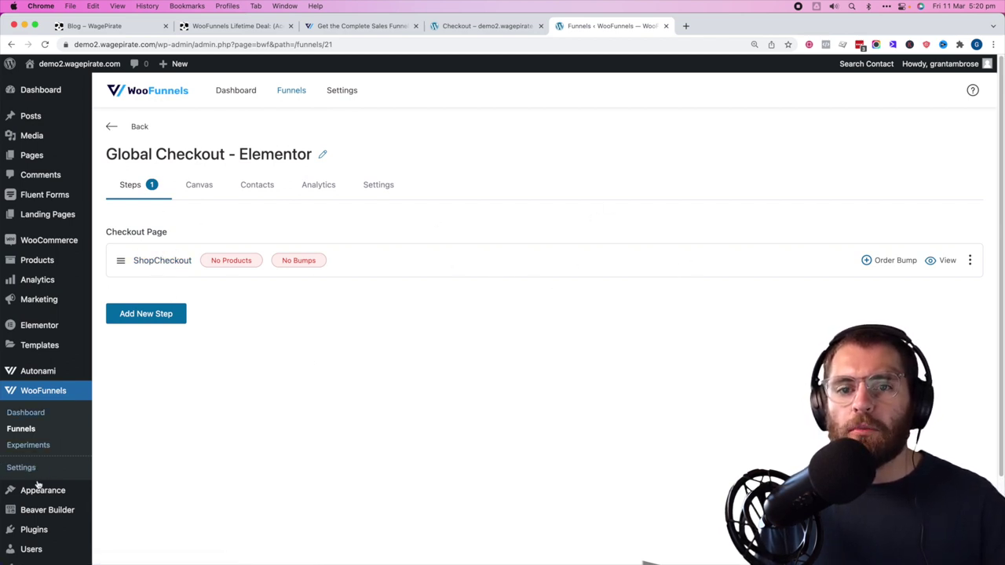
{"action": "left_click", "coordinate": [26, 430]}
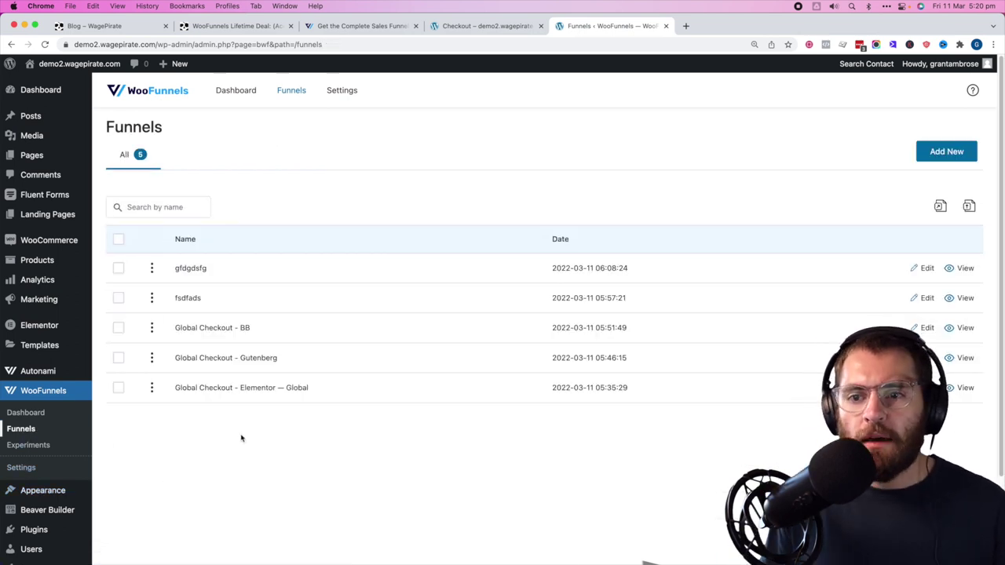
{"action": "double_click", "coordinate": [306, 387]}
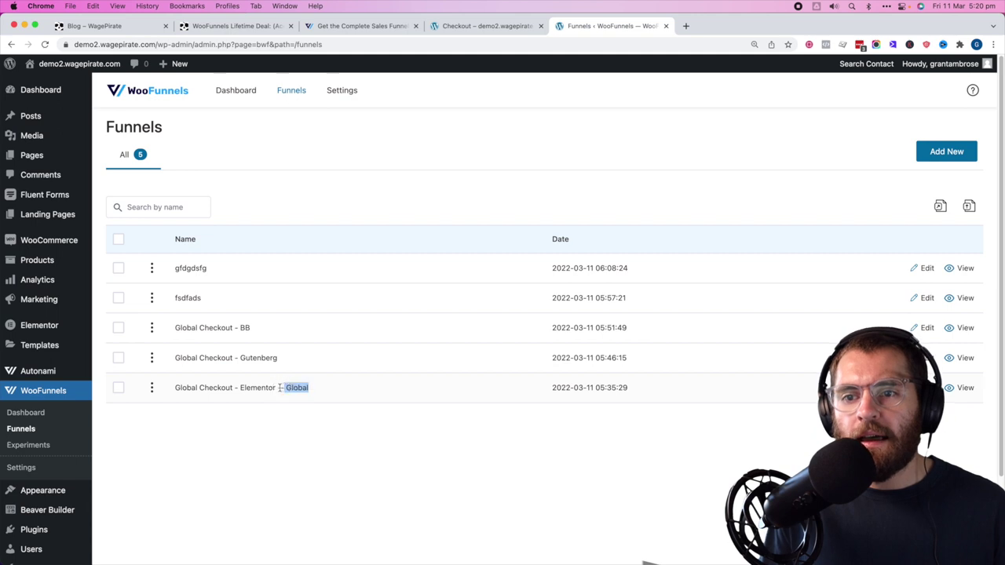
{"action": "left_click_drag", "start_coordinate": [306, 388], "coordinate": [299, 387]}
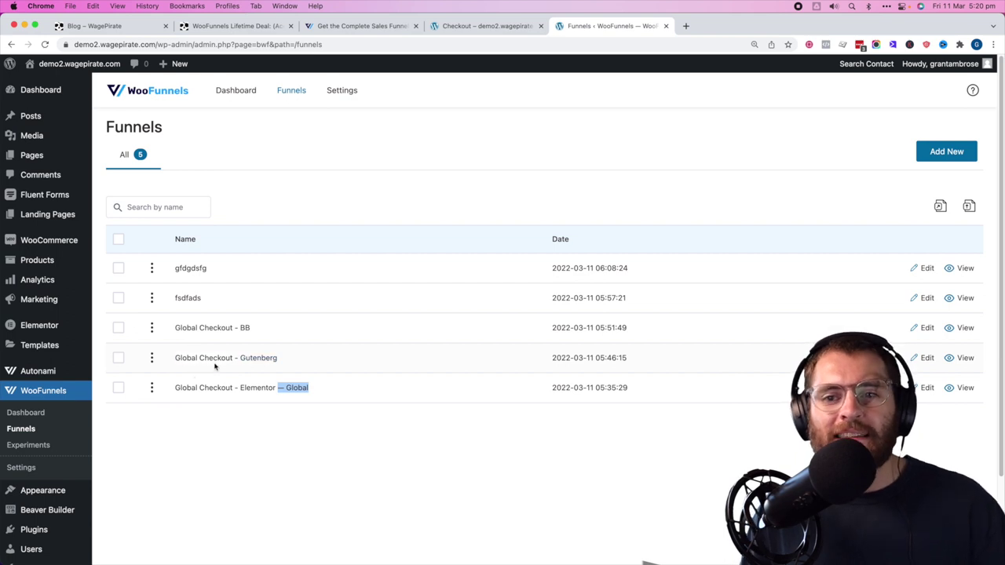
{"action": "left_click", "coordinate": [315, 414]}
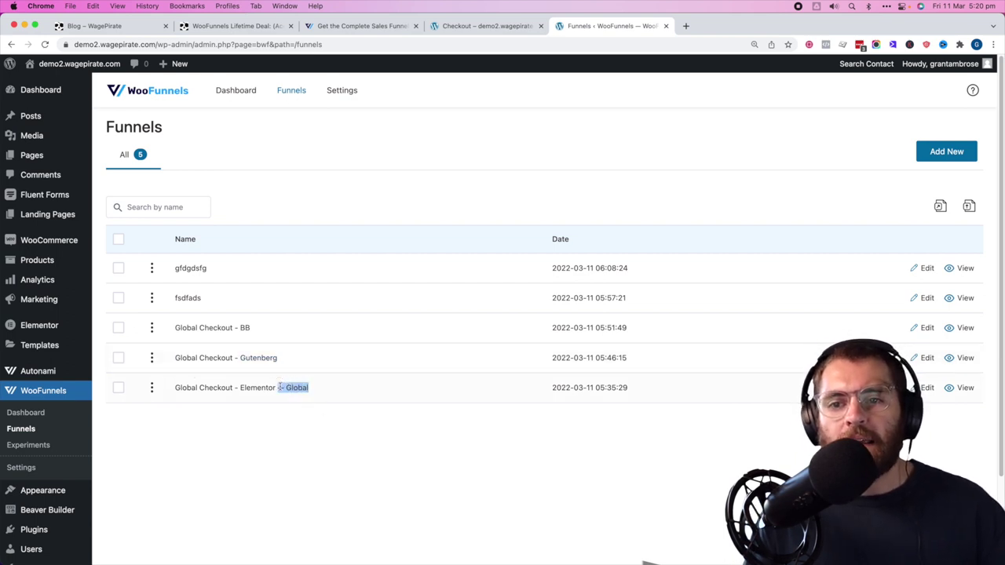
{"action": "left_click", "coordinate": [118, 387]}
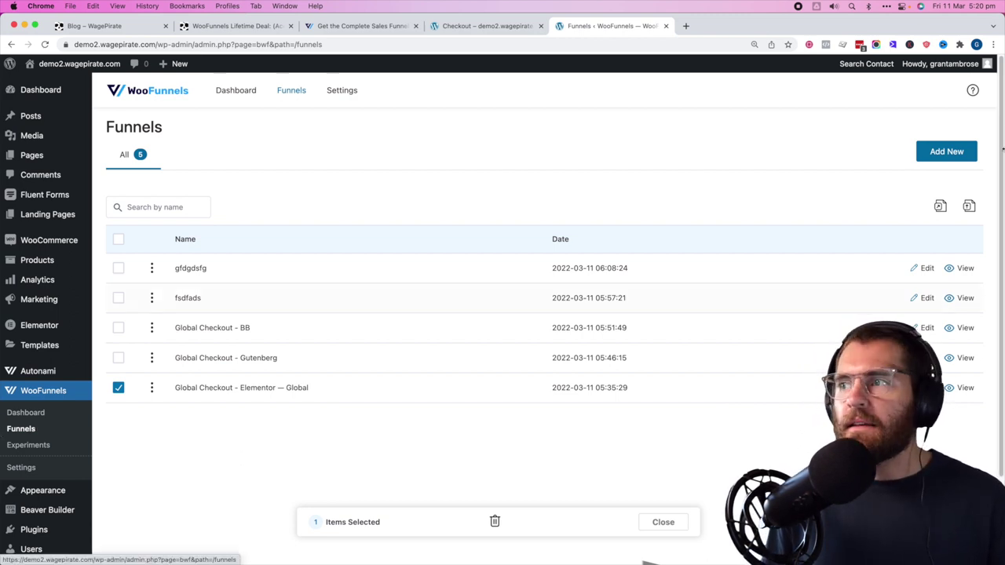
- Add a new funnel with the title 'Sales Funnel'
{"action": "left_click", "coordinate": [950, 151]}
{"action": "left_click", "coordinate": [514, 313]}
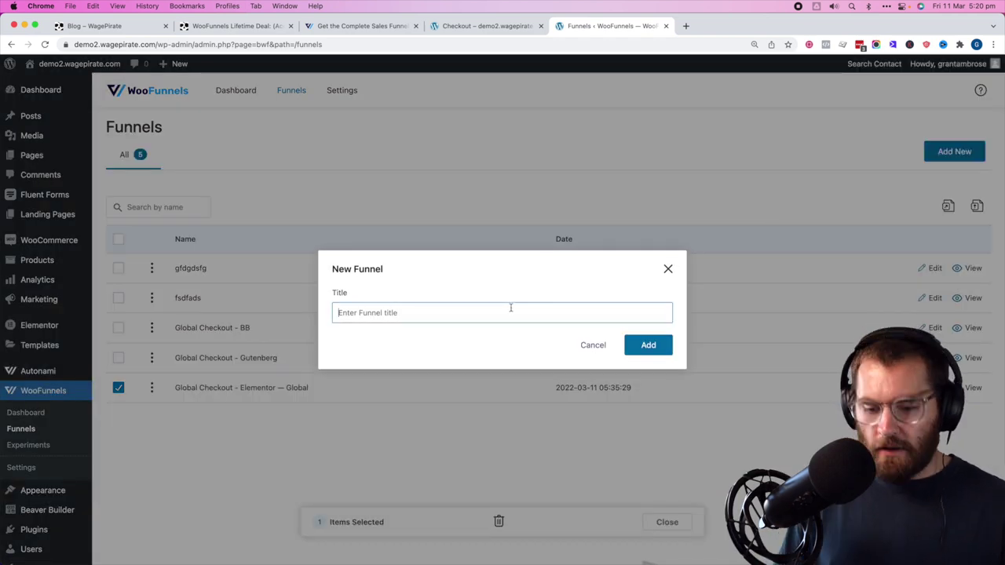
{"action": "type", "text": "Sales Fun"}
{"action": "left_click", "coordinate": [664, 348]}
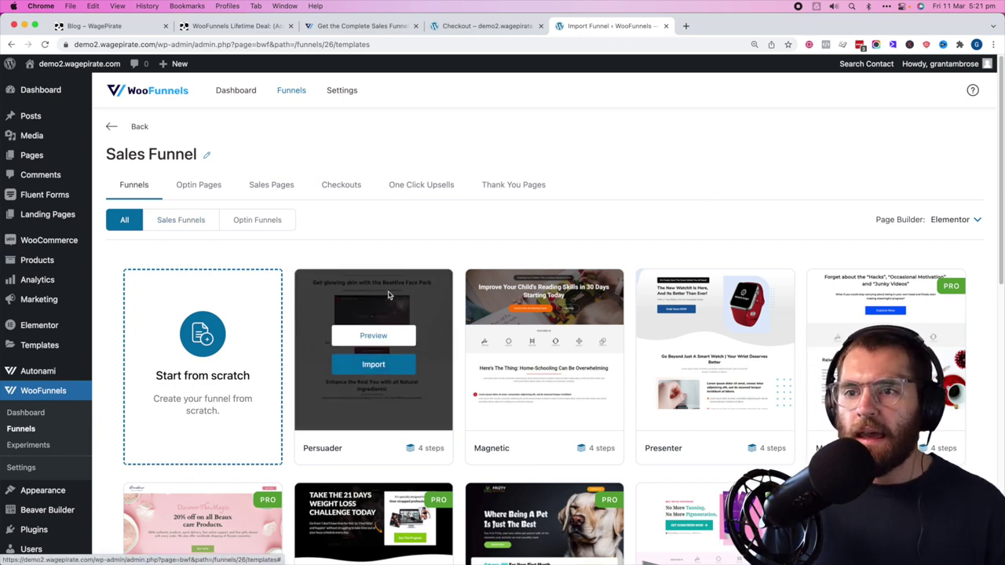
- Import the Rosetta template into the Sales Funnel
{"action": "scroll", "coordinate": [157, 236], "scroll_direction": "down", "scroll_amount": 5}
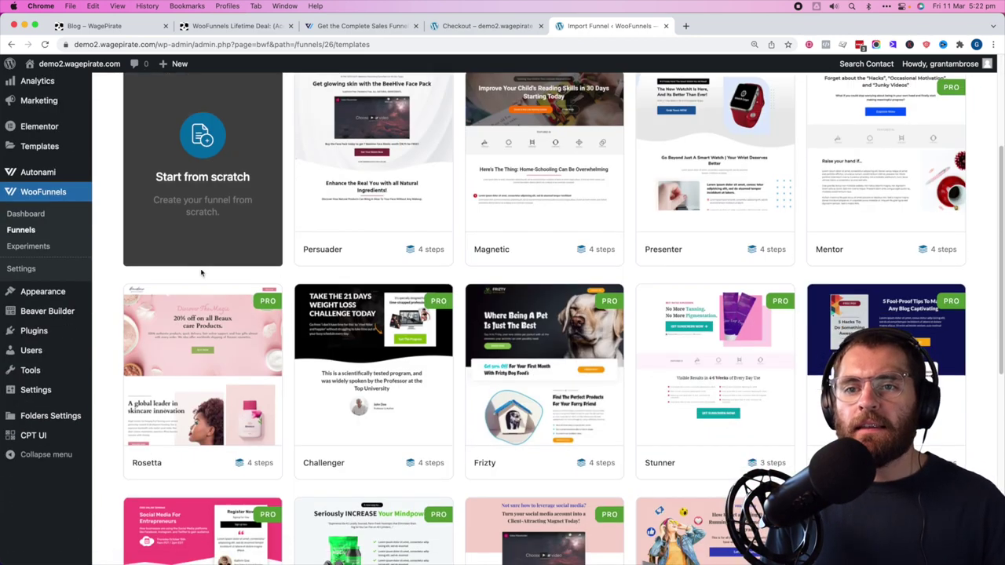
{"action": "mouse_move", "coordinate": [204, 314]}
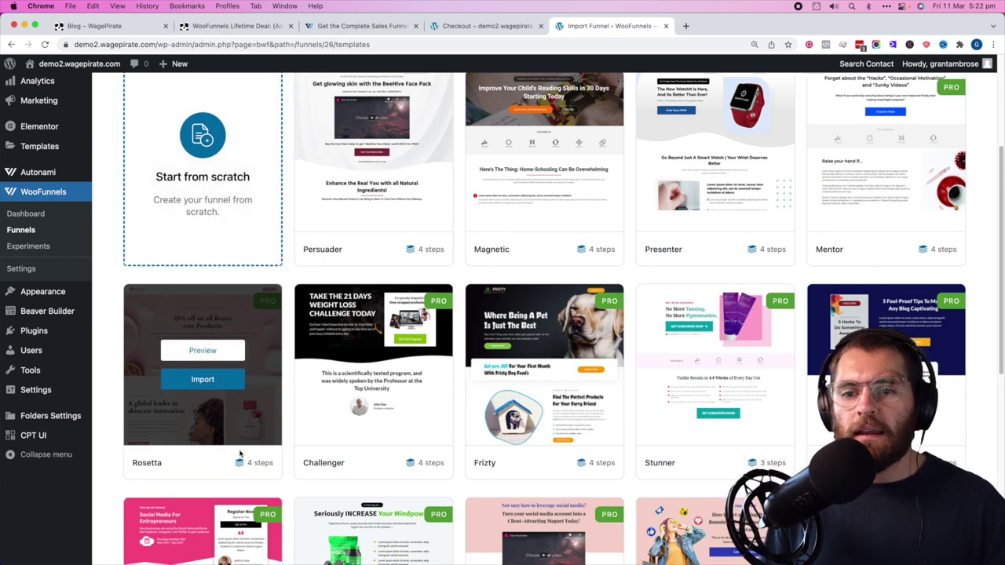
{"action": "left_click", "coordinate": [264, 462]}
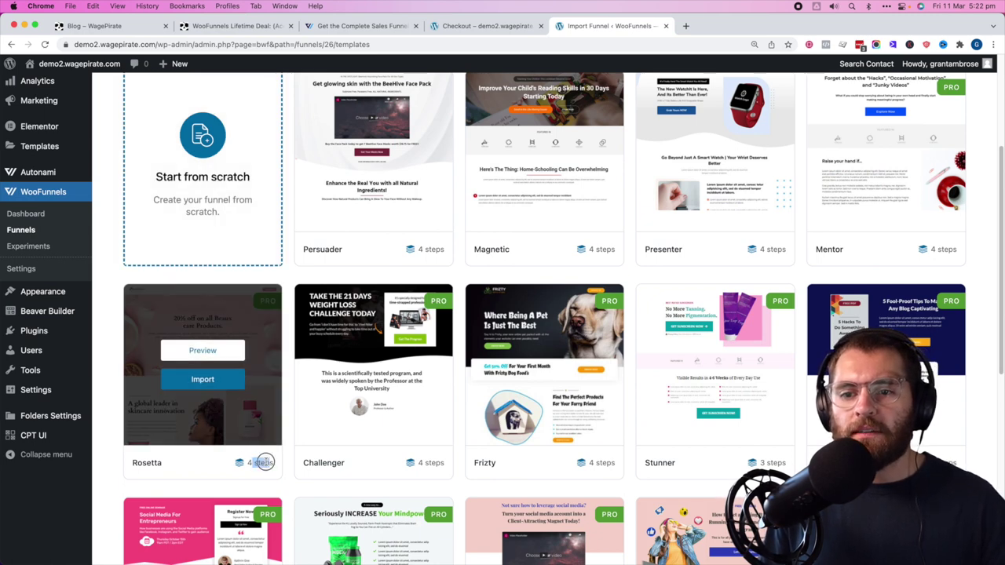
{"action": "left_click", "coordinate": [208, 383]}
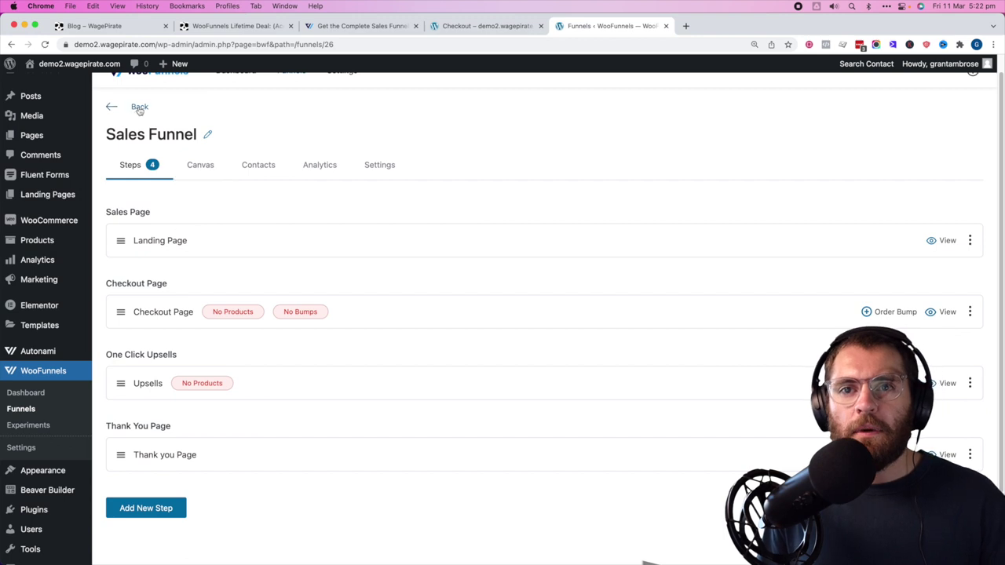
{"action": "left_click_drag", "start_coordinate": [124, 134], "coordinate": [205, 136]}
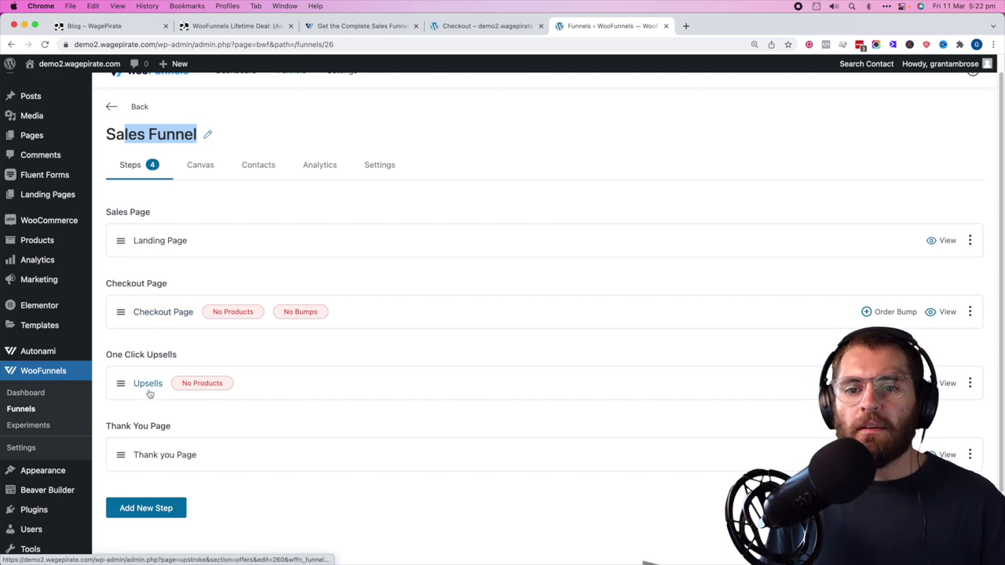
- Open the landing, checkout, upsell and thank-you steps in new tabs
{"action": "left_click", "coordinate": [946, 240], "text": "super"}
{"action": "left_click", "coordinate": [946, 311], "text": "super"}
{"action": "left_click", "coordinate": [946, 383], "text": "super"}
{"action": "left_click", "coordinate": [945, 454], "text": "super"}
{"action": "key", "text": "ctrl+Tab"}
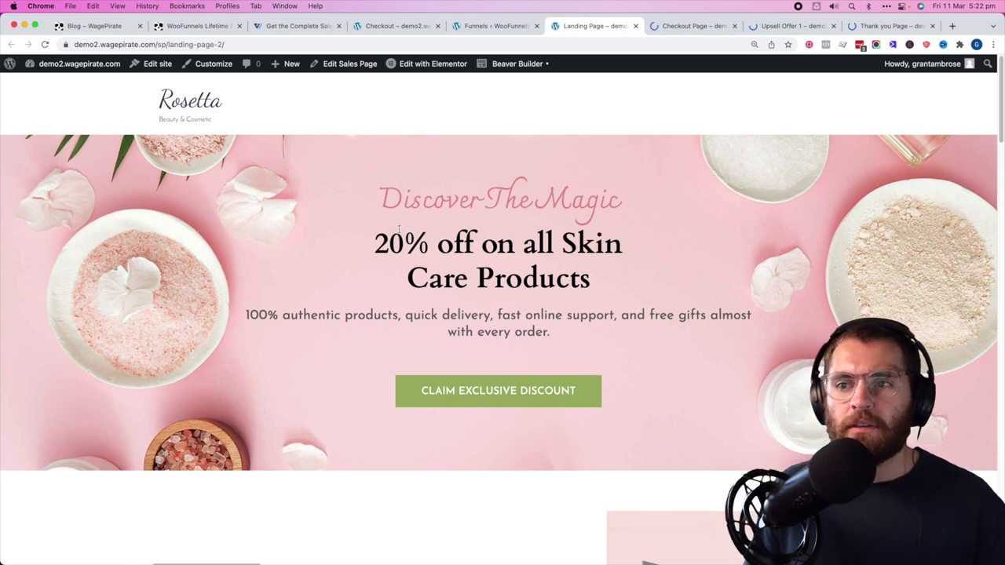
- Follow the landing page's 20% off discount offer through to the checkout's shipping step
{"action": "left_click_drag", "start_coordinate": [391, 242], "coordinate": [591, 280]}
{"action": "left_click", "coordinate": [542, 353]}
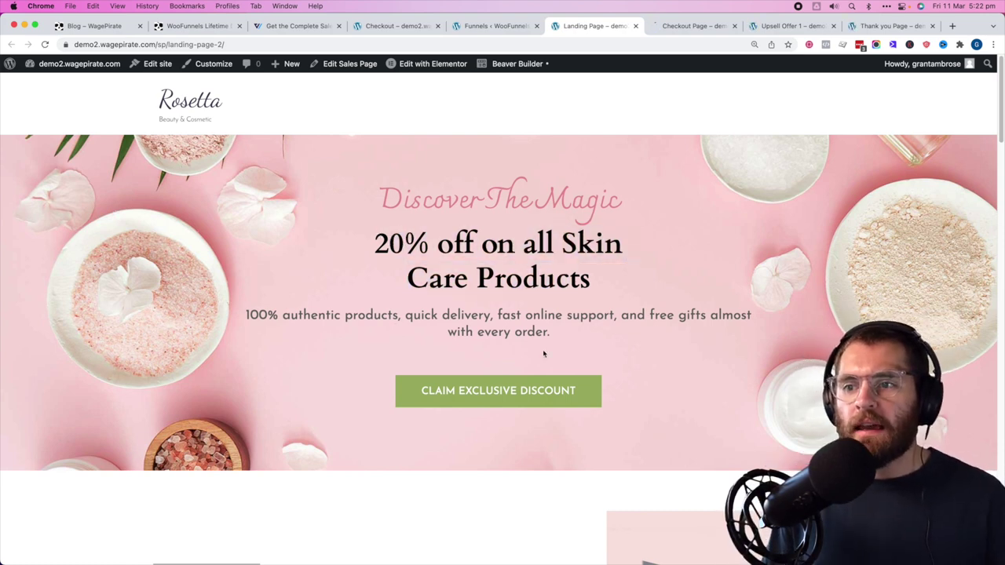
{"action": "left_click", "coordinate": [518, 395]}
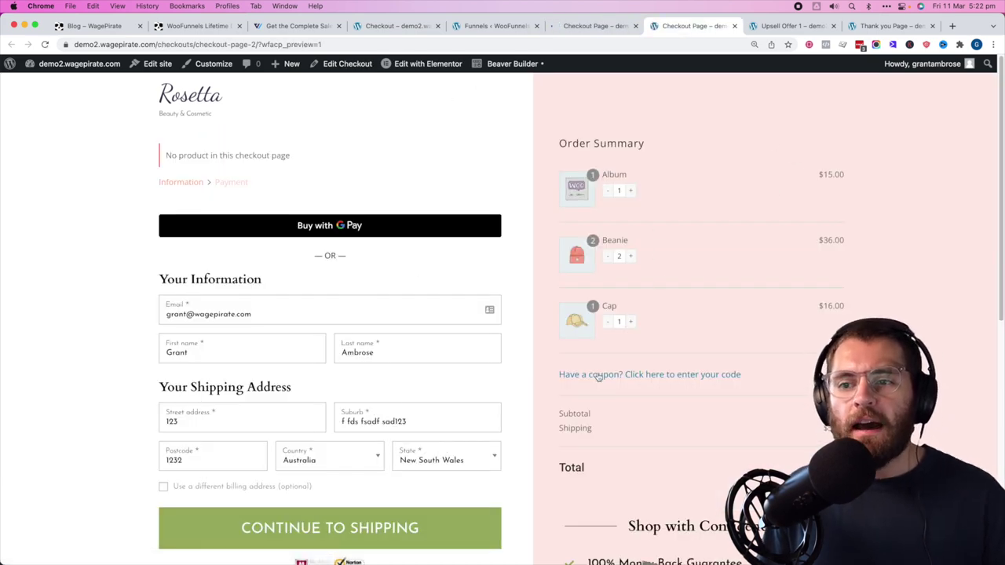
{"action": "scroll", "coordinate": [436, 423], "scroll_direction": "down", "scroll_amount": 2}
{"action": "left_click", "coordinate": [318, 440]}
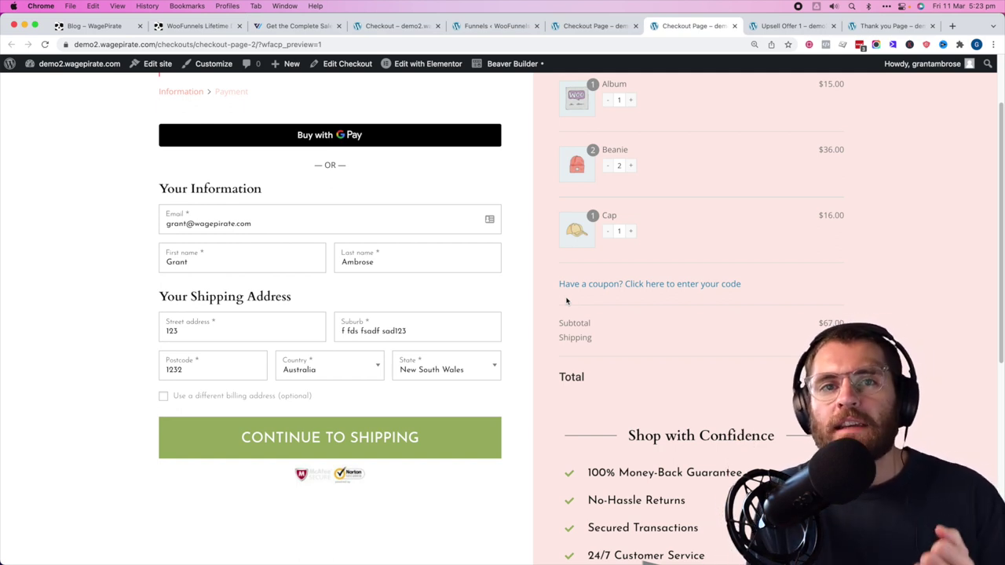
- Glance at the upsell and thank-you previews, then return to the Sales Funnel steps
{"action": "key", "text": "ctrl+Tab"}
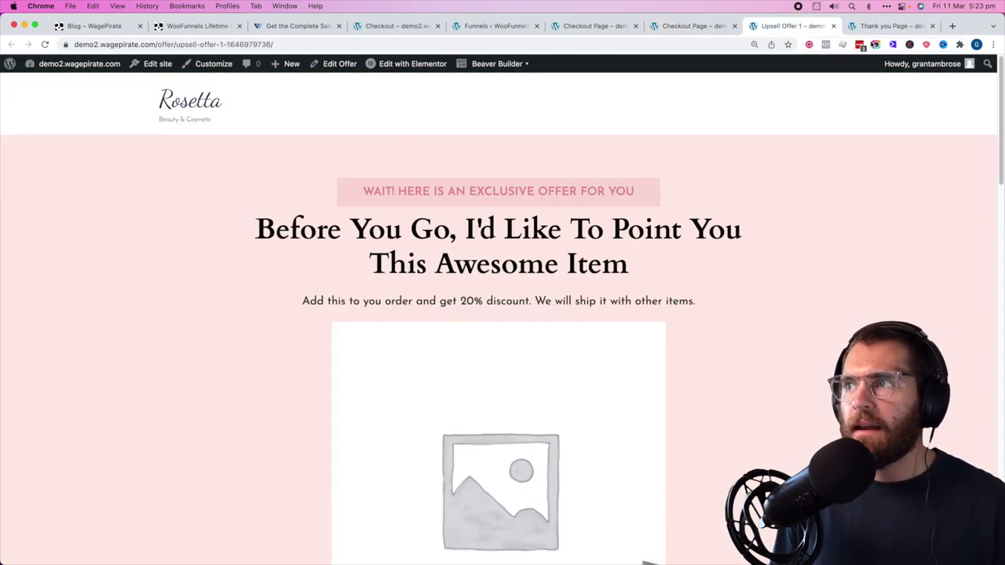
{"action": "key", "text": "ctrl+Tab"}
{"action": "key", "text": "super+5"}
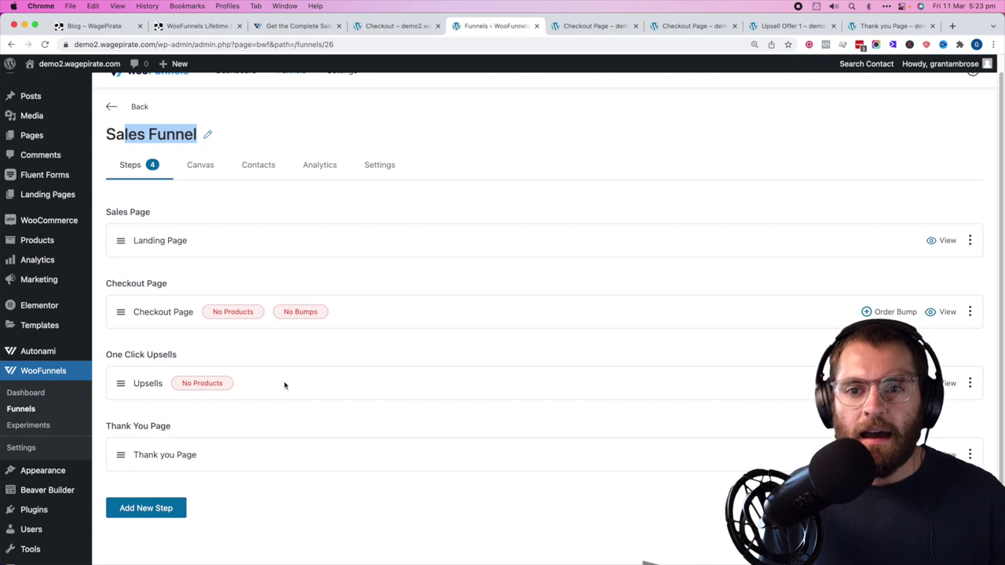
- Clear the highlighted text in the funnel title field
{"action": "left_click", "coordinate": [212, 217]}
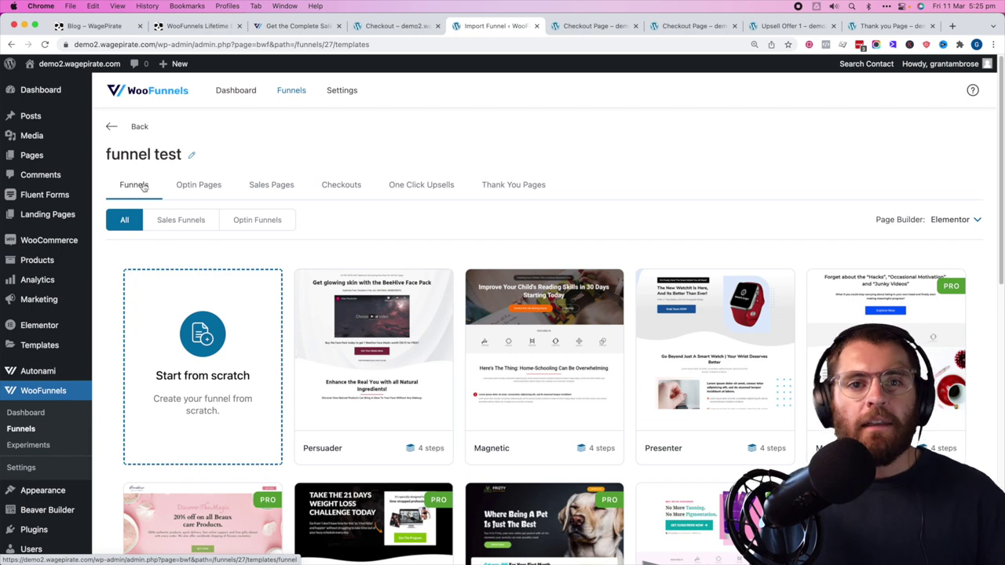
- Check the Optin Pages templates, then browse the full funnel template gallery
{"action": "left_click", "coordinate": [190, 179]}
{"action": "left_click", "coordinate": [157, 186]}
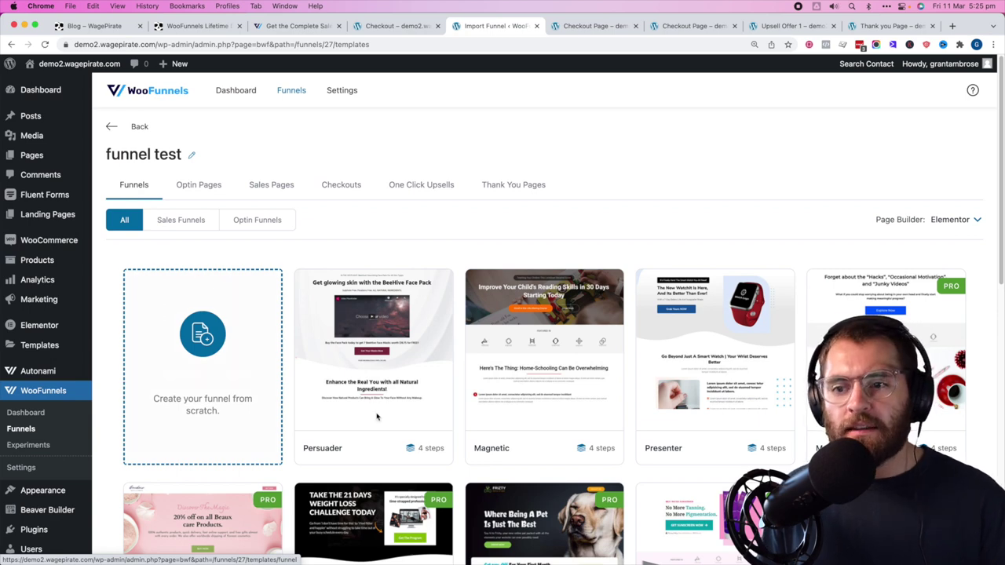
{"action": "mouse_move", "coordinate": [424, 443]}
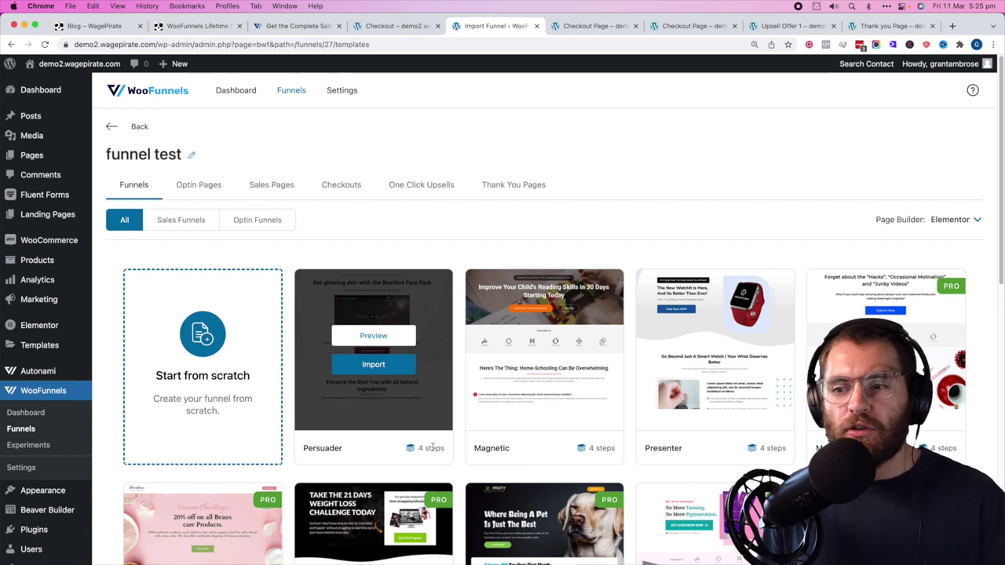
{"action": "scroll", "coordinate": [432, 447], "scroll_direction": "down", "scroll_amount": 5}
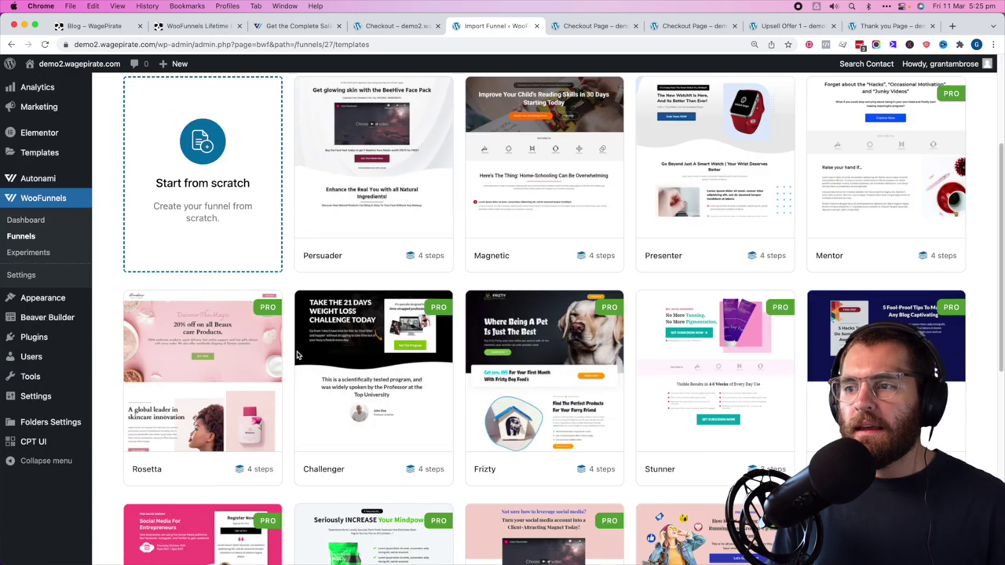
{"action": "mouse_move", "coordinate": [540, 355]}
{"action": "scroll", "coordinate": [541, 355], "scroll_direction": "down", "scroll_amount": 2}
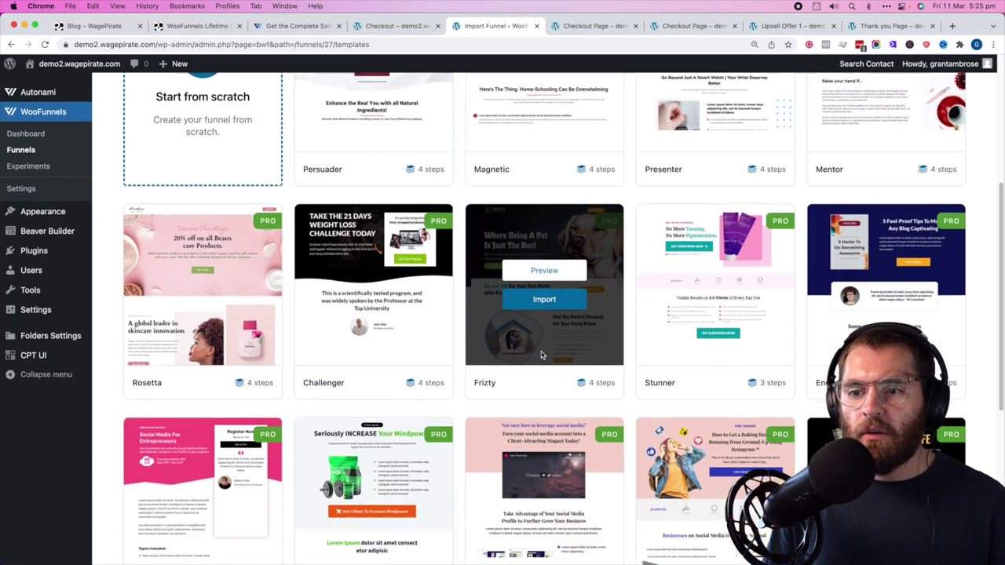
{"action": "scroll", "coordinate": [541, 356], "scroll_direction": "down", "scroll_amount": 4}
{"action": "scroll", "coordinate": [541, 356], "scroll_direction": "up", "scroll_amount": 5}
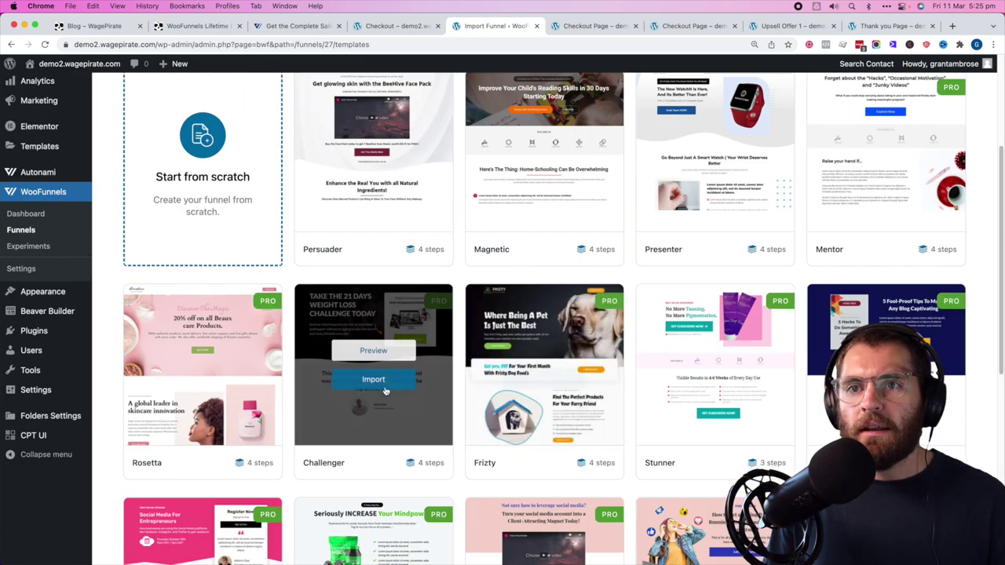
{"action": "scroll", "coordinate": [385, 391], "scroll_direction": "up", "scroll_amount": 2}
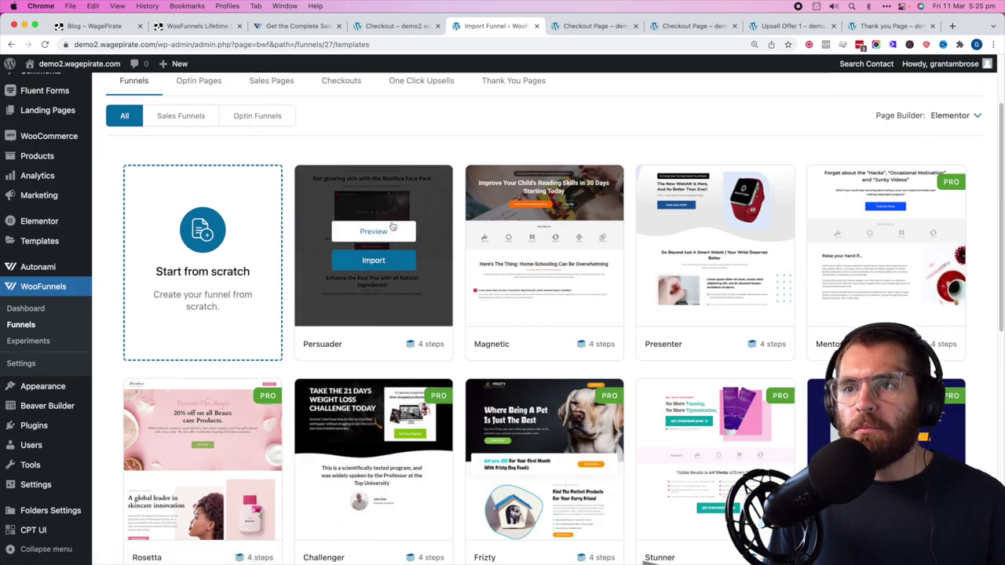
- Preview the Persuader funnel's checkout and one-click upsell pages, then close the preview
{"action": "left_click", "coordinate": [397, 232]}
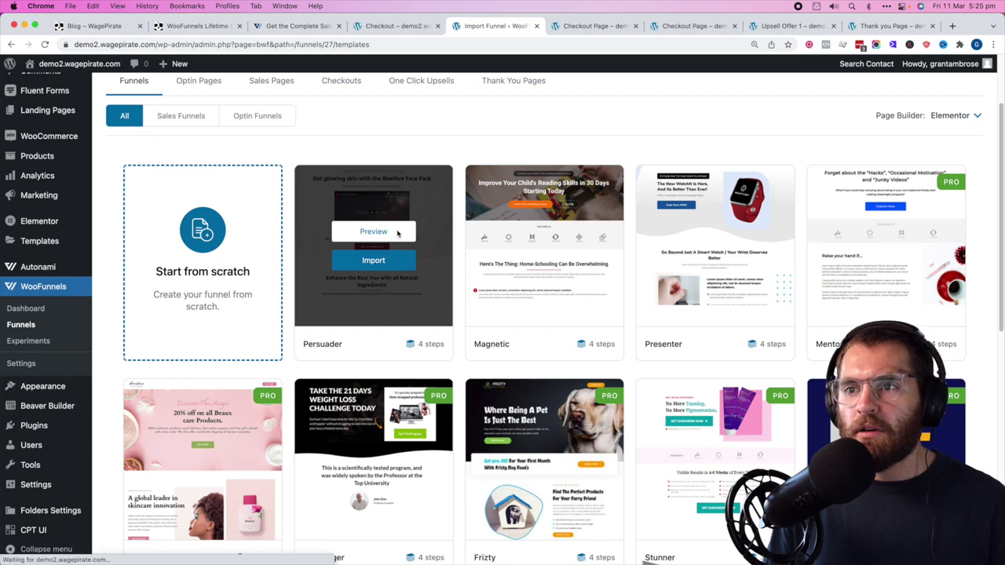
{"action": "left_click", "coordinate": [946, 299]}
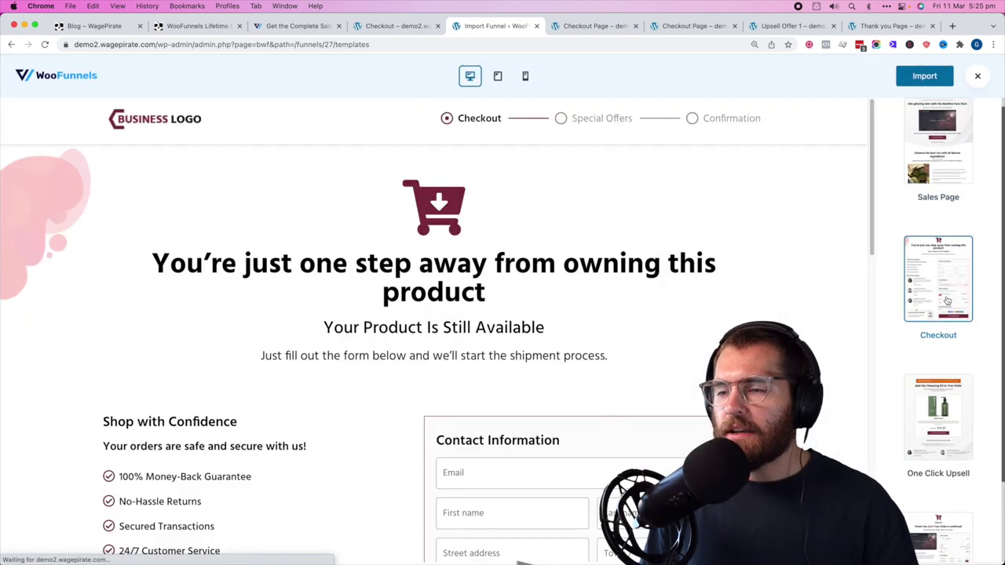
{"action": "left_click", "coordinate": [940, 420]}
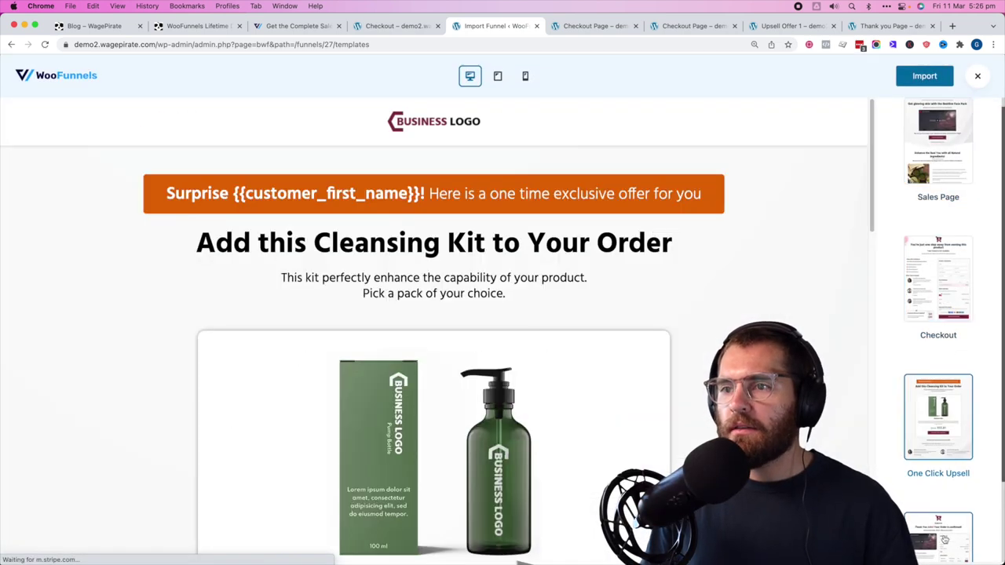
{"action": "scroll", "coordinate": [433, 329], "scroll_direction": "down", "scroll_amount": 4}
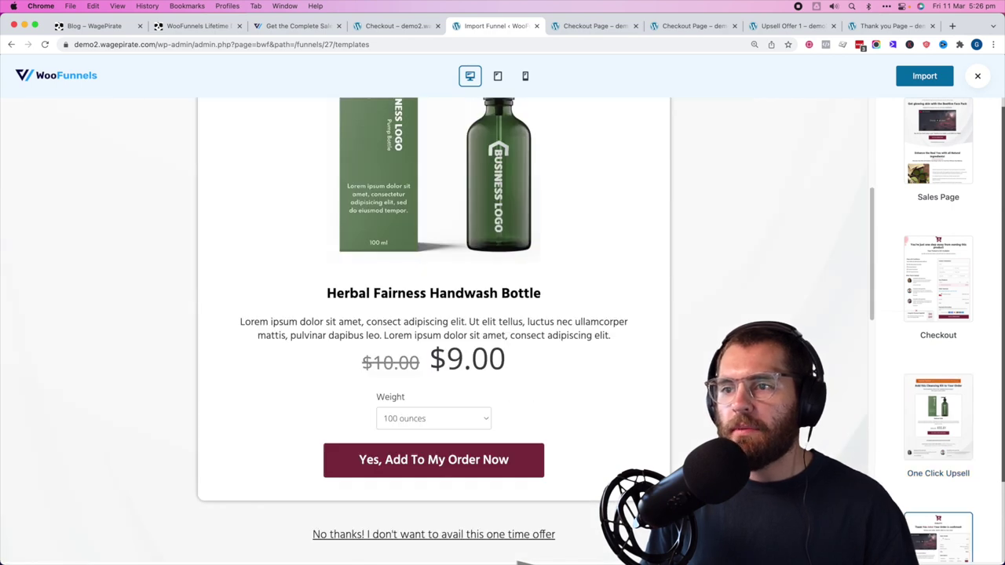
{"action": "scroll", "coordinate": [434, 314], "scroll_direction": "up", "scroll_amount": 4}
{"action": "left_click", "coordinate": [977, 75]}
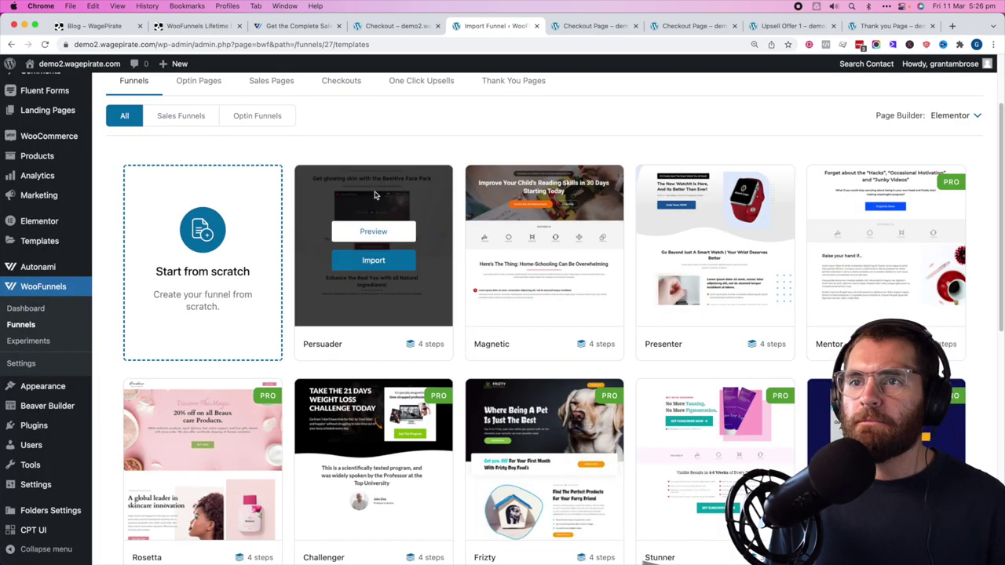
{"action": "scroll", "coordinate": [374, 196], "scroll_direction": "up", "scroll_amount": 3}
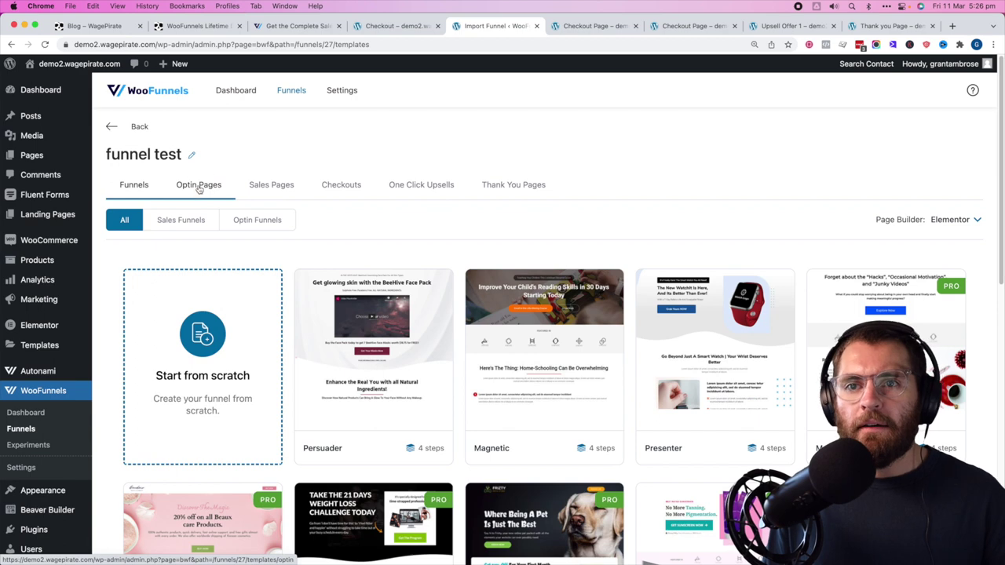
- Switch to the checkout templates and preview the one-step ShopCheckout template
{"action": "left_click", "coordinate": [271, 187]}
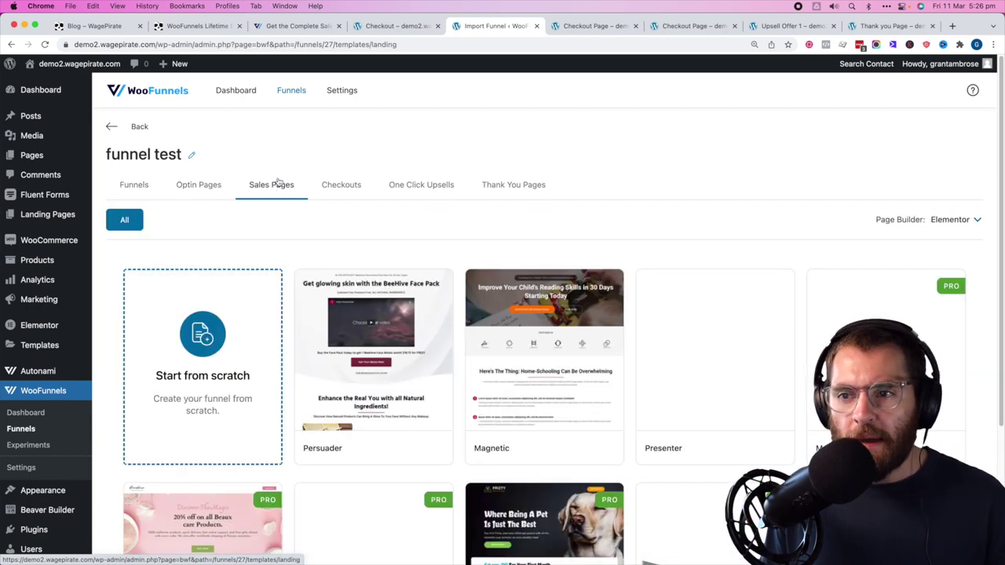
{"action": "left_click", "coordinate": [336, 187]}
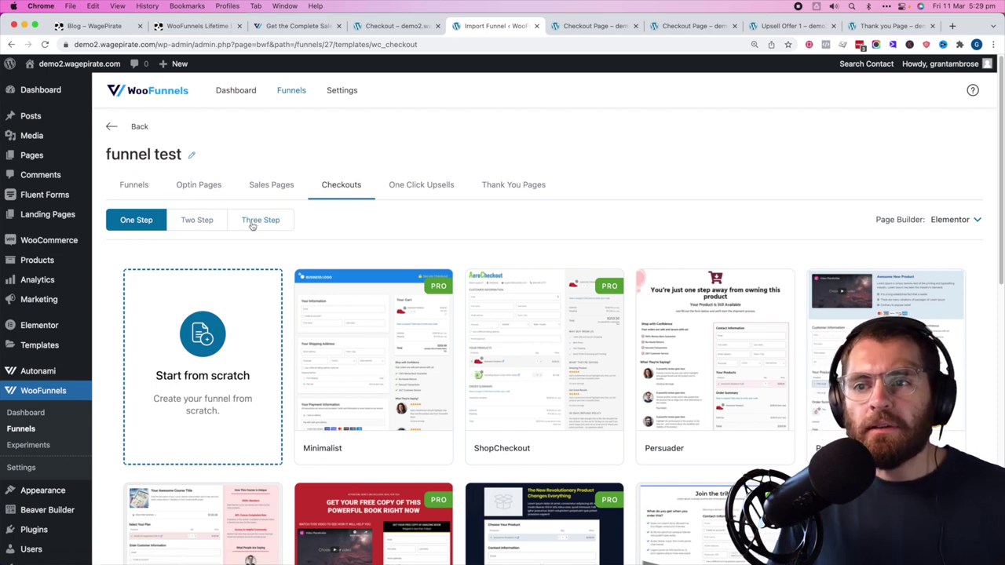
{"action": "mouse_move", "coordinate": [541, 357]}
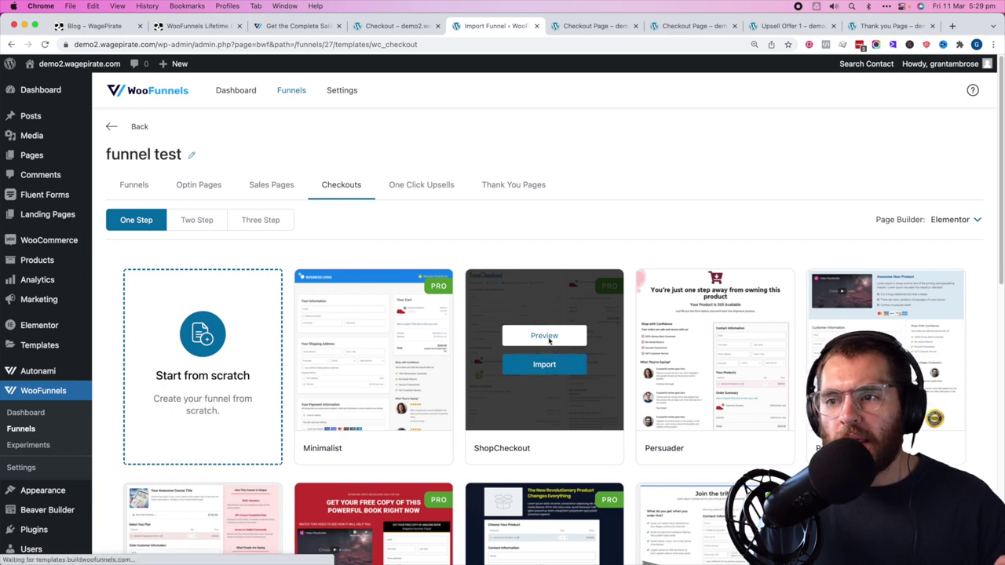
{"action": "left_click", "coordinate": [549, 340]}
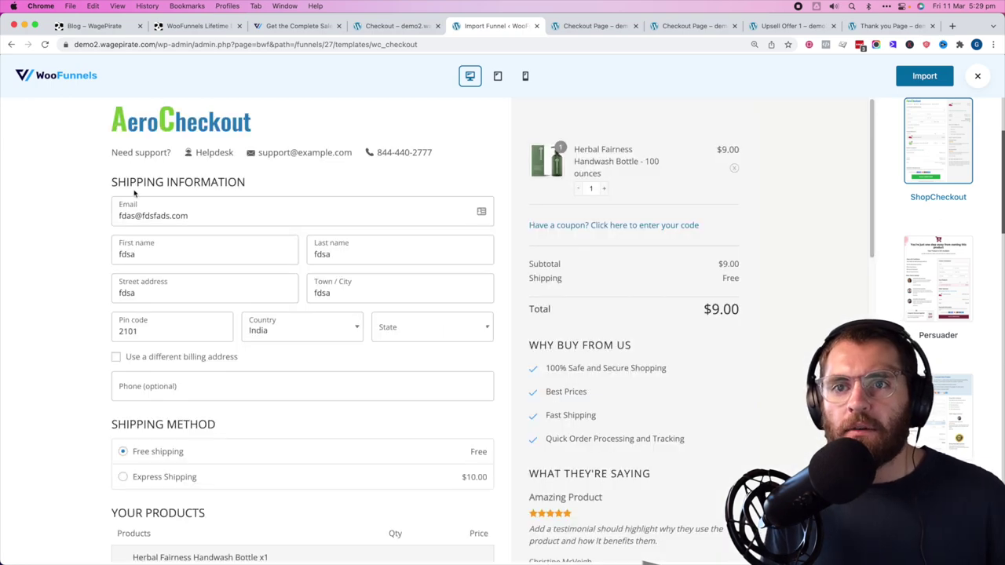
- Scroll through the ShopCheckout preview, close it, and filter to Two Step templates
{"action": "left_click_drag", "start_coordinate": [130, 183], "coordinate": [244, 185]}
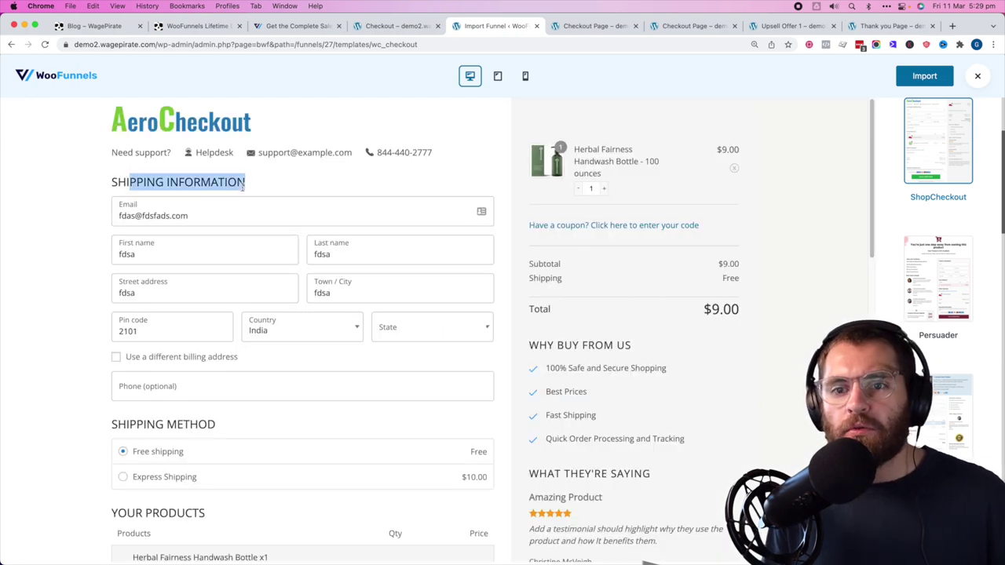
{"action": "scroll", "coordinate": [228, 242], "scroll_direction": "down", "scroll_amount": 3}
{"action": "scroll", "coordinate": [186, 302], "scroll_direction": "down", "scroll_amount": 3}
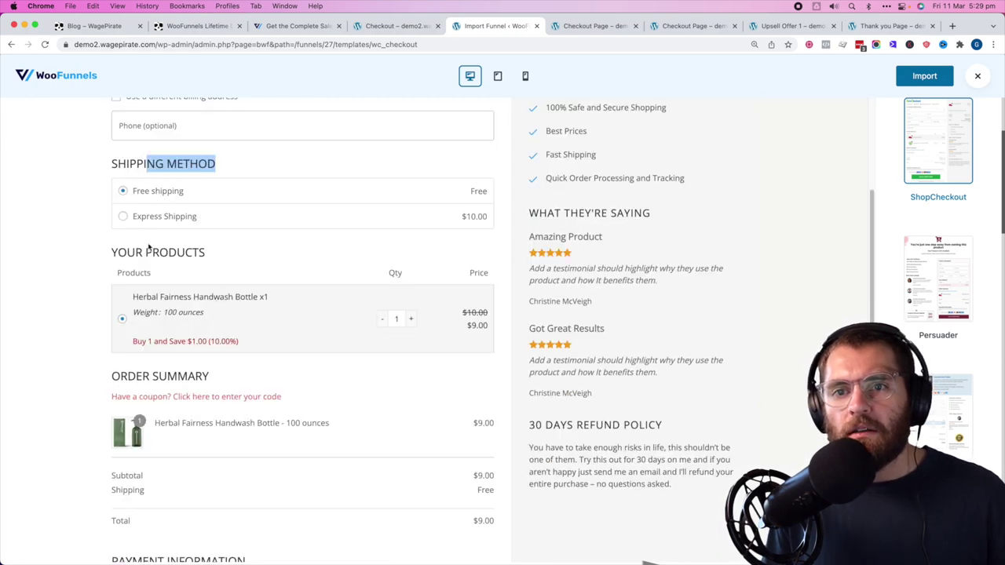
{"action": "scroll", "coordinate": [150, 248], "scroll_direction": "down", "scroll_amount": 8}
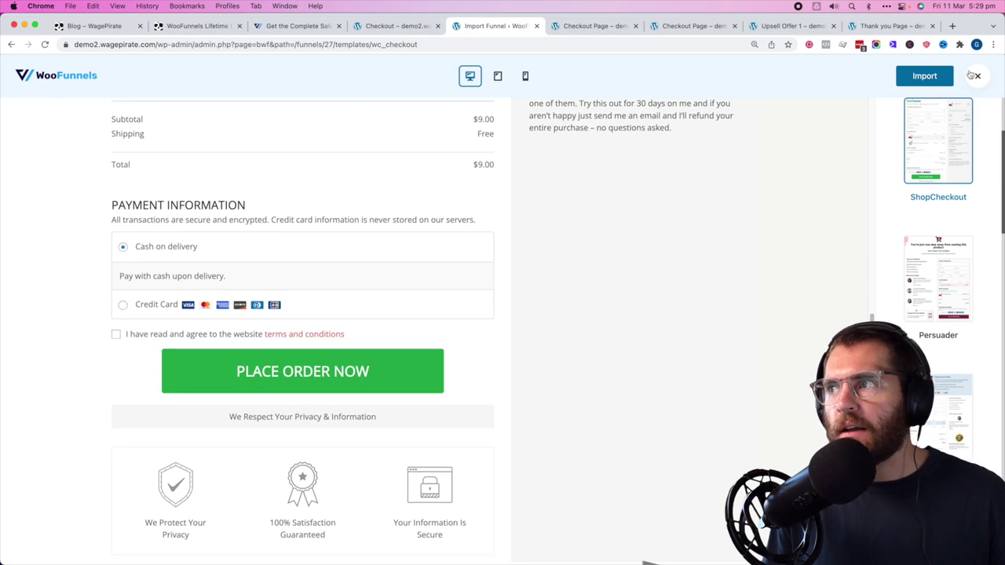
{"action": "left_click", "coordinate": [975, 76]}
{"action": "left_click", "coordinate": [217, 227]}
- Filter to Three Step templates and try Continue to Shipping in the ShopCheckout preview
{"action": "mouse_move", "coordinate": [500, 308]}
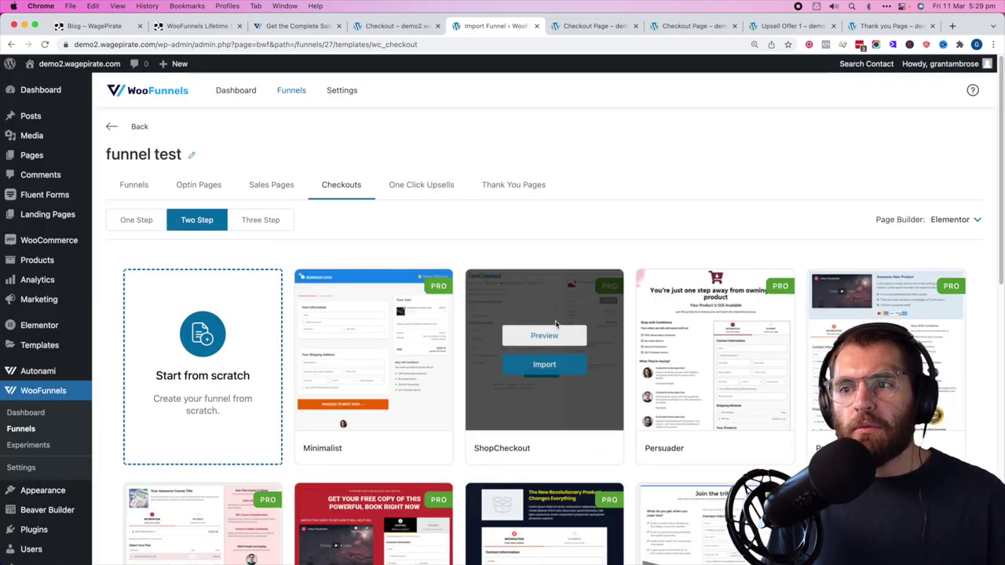
{"action": "left_click", "coordinate": [265, 221]}
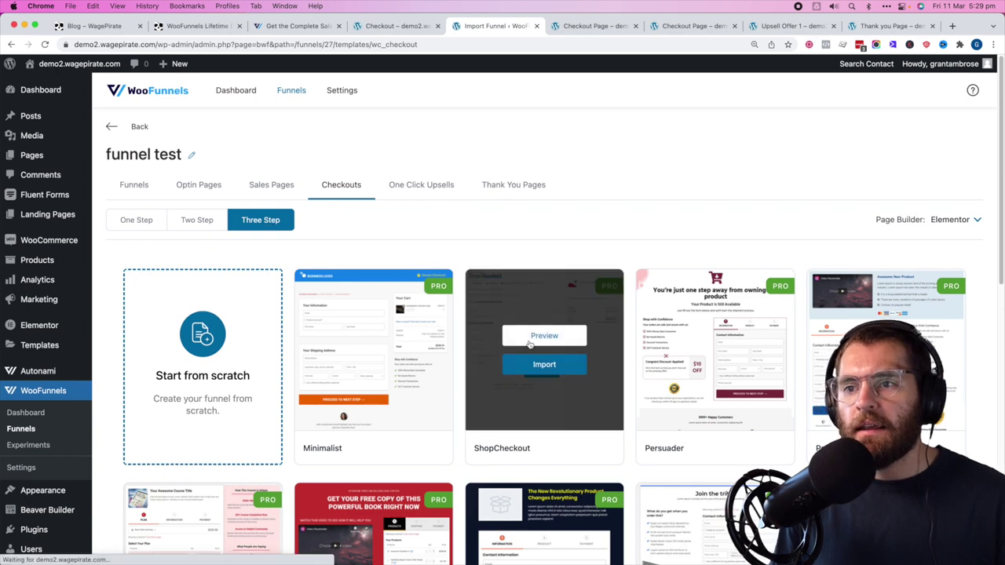
{"action": "left_click", "coordinate": [521, 336]}
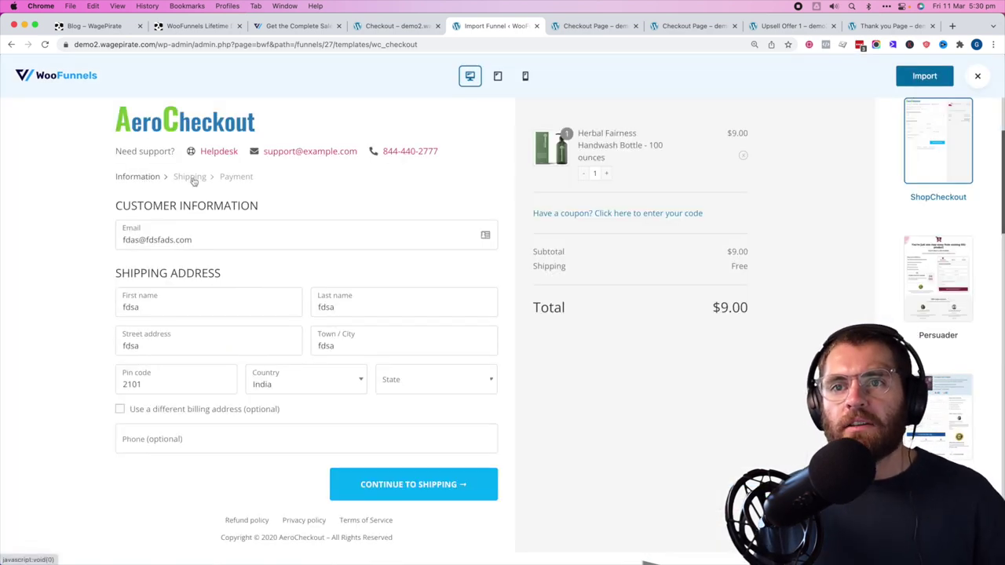
{"action": "left_click", "coordinate": [369, 471]}
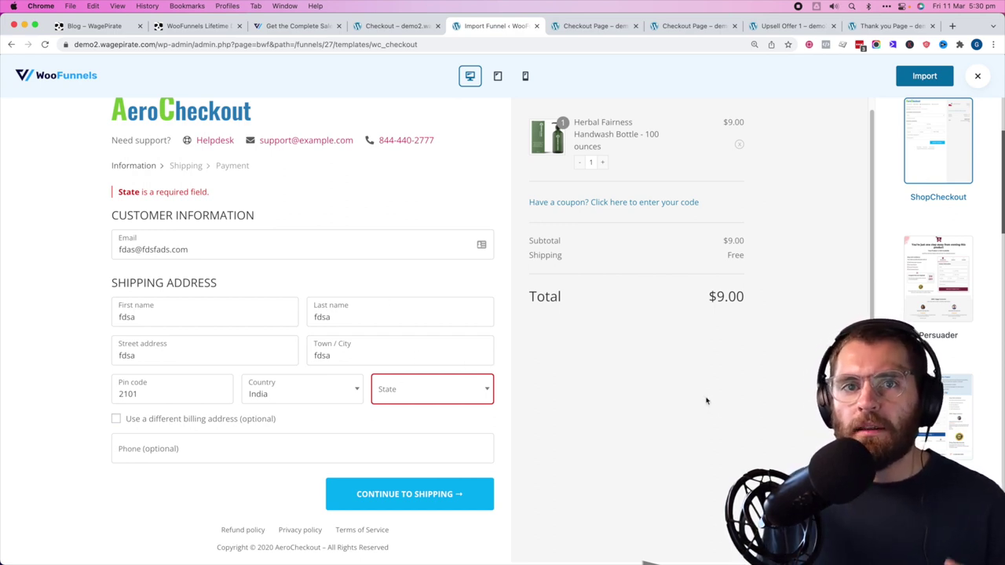
{"action": "left_click", "coordinate": [978, 75]}
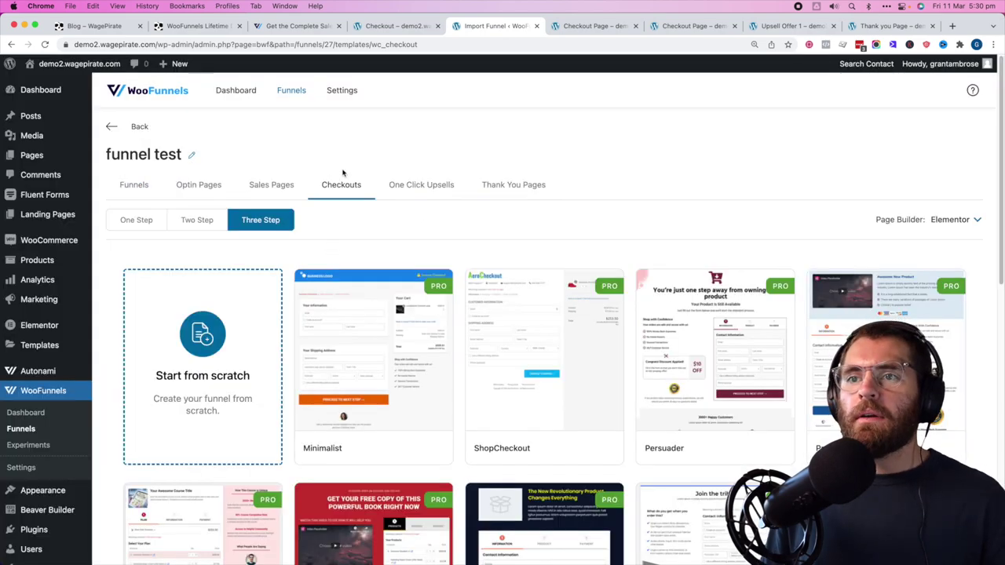
- Scroll down the three-step checkout gallery to the Minimalist template
{"action": "scroll", "coordinate": [376, 300], "scroll_direction": "down", "scroll_amount": 1}
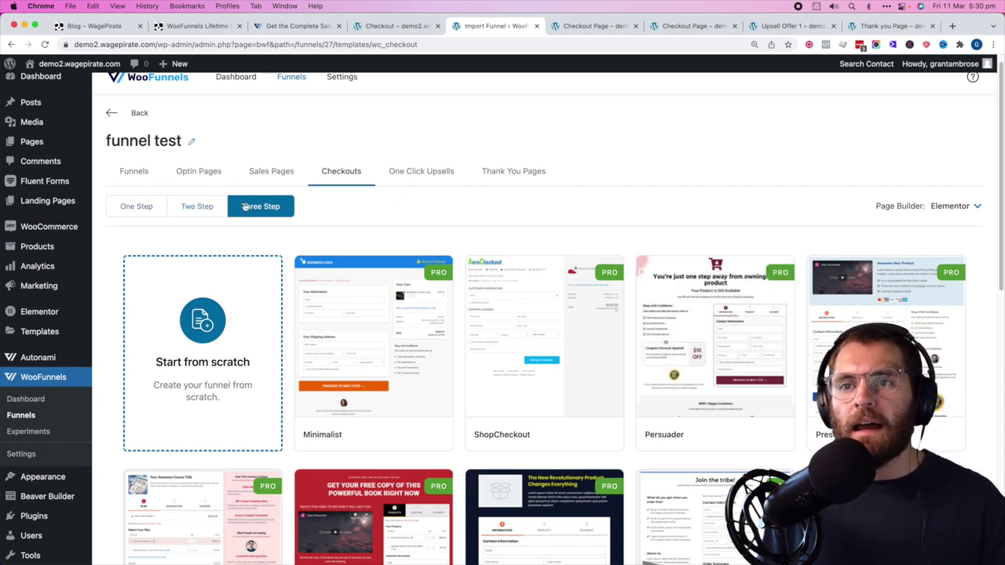
{"action": "scroll", "coordinate": [409, 210], "scroll_direction": "down", "scroll_amount": 1}
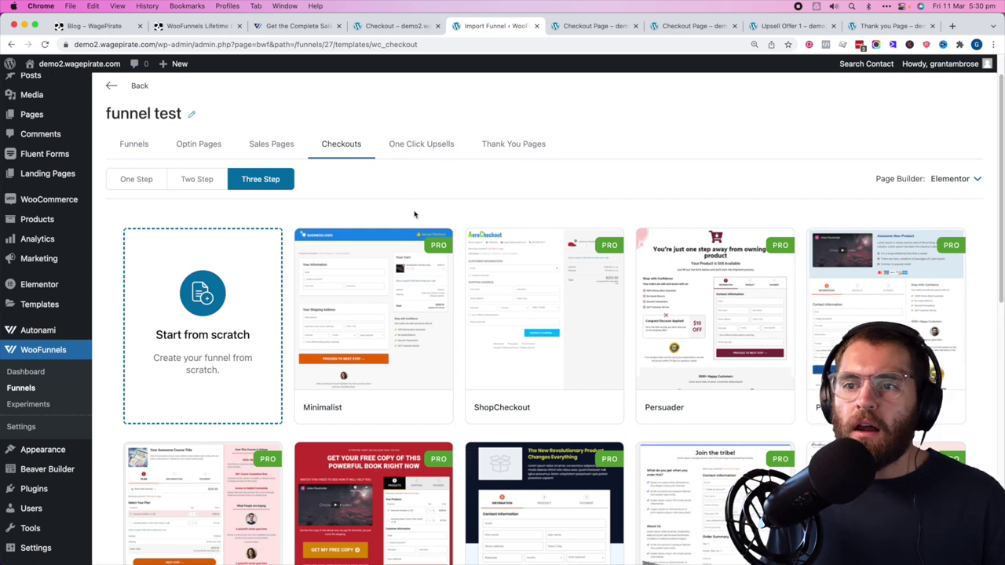
{"action": "mouse_move", "coordinate": [420, 252]}
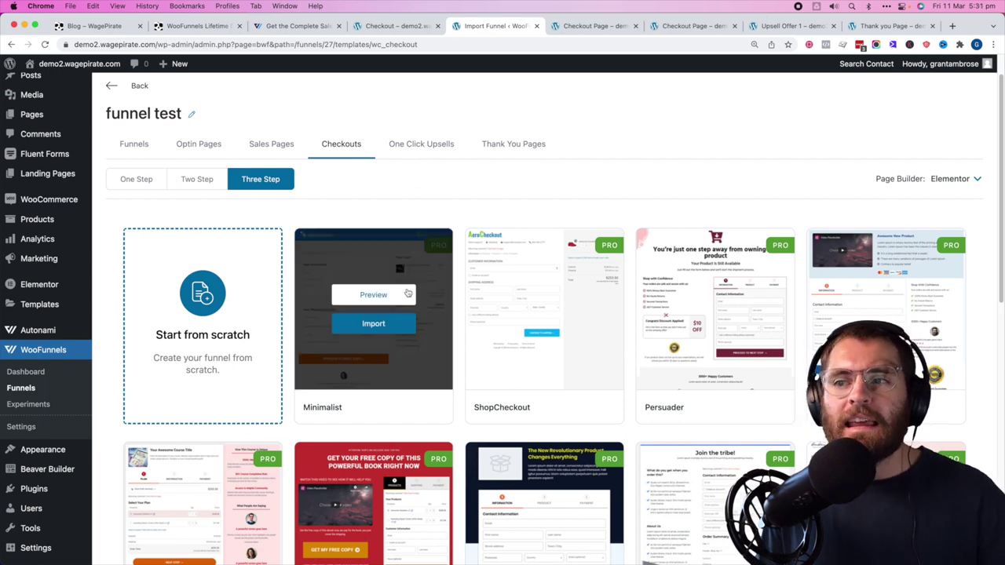
{"action": "scroll", "coordinate": [471, 181], "scroll_direction": "down", "scroll_amount": 1}
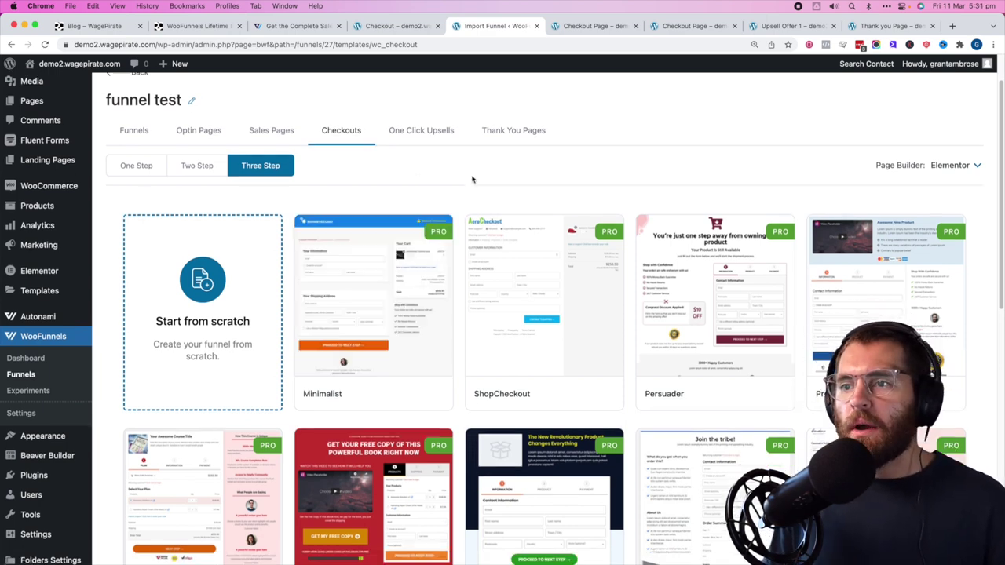
- Preview the three-step Minimalist checkout, stepping through to its order summary and payment steps
{"action": "mouse_move", "coordinate": [372, 283]}
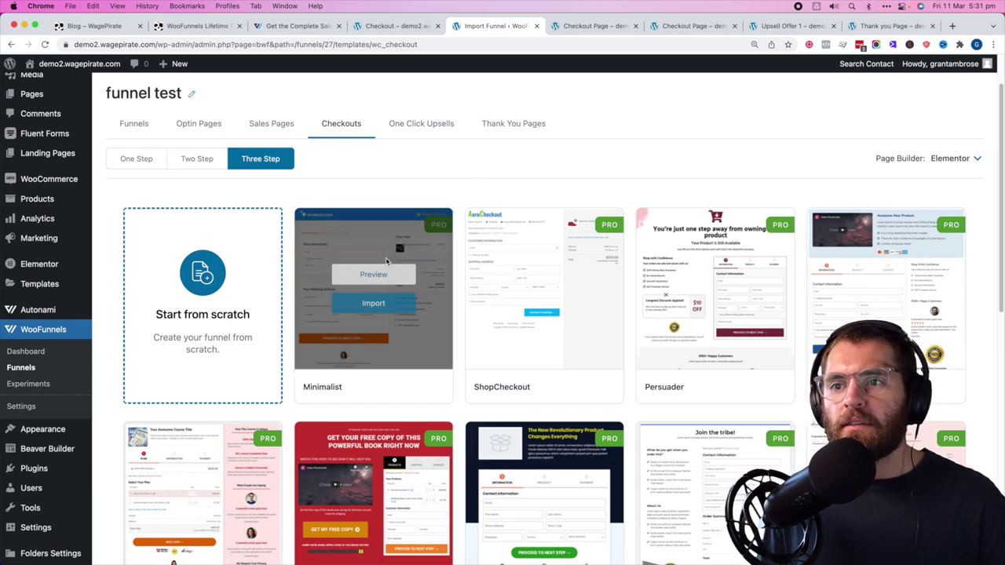
{"action": "left_click", "coordinate": [375, 276]}
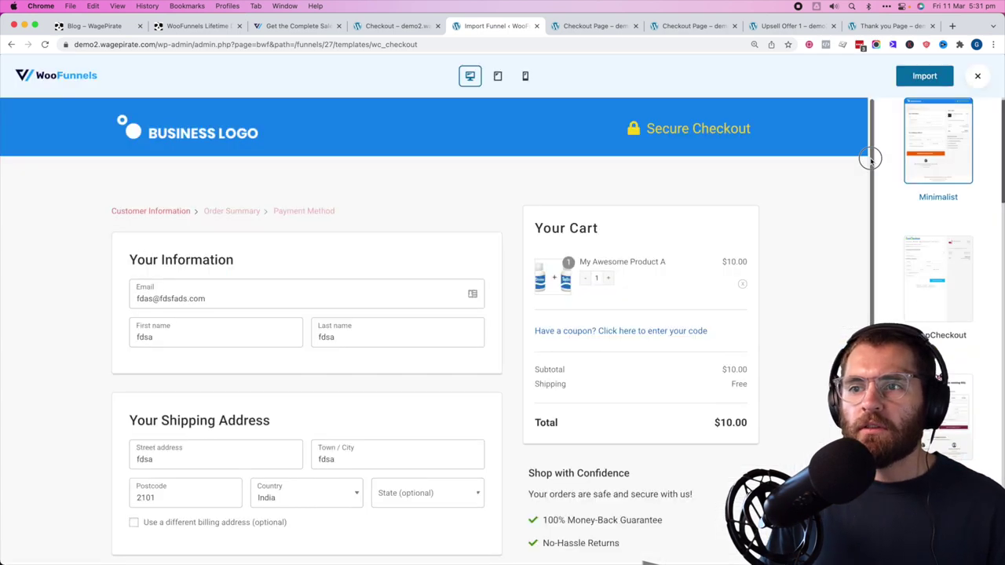
{"action": "scroll", "coordinate": [321, 190], "scroll_direction": "down", "scroll_amount": 2}
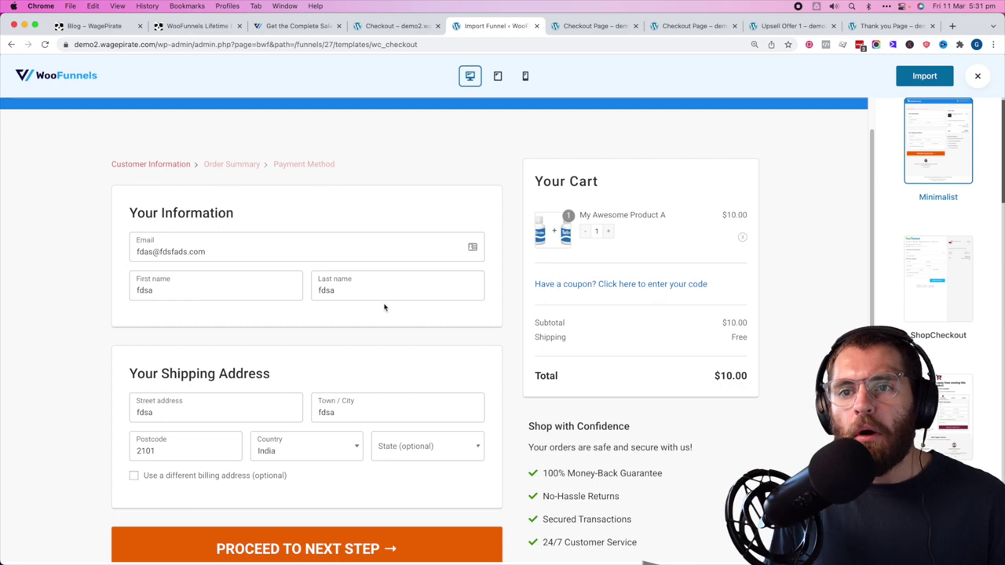
{"action": "scroll", "coordinate": [325, 346], "scroll_direction": "down", "scroll_amount": 5}
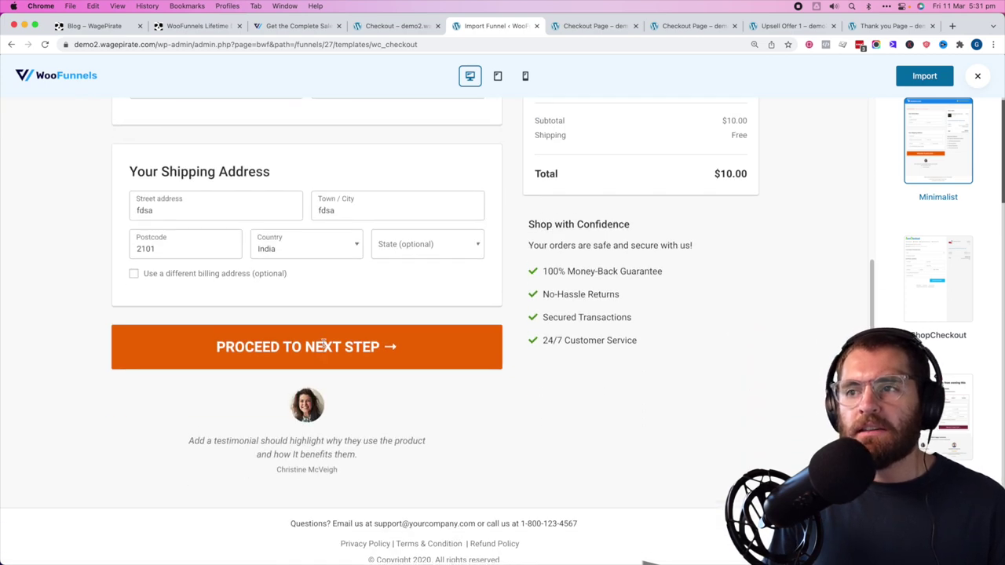
{"action": "scroll", "coordinate": [602, 316], "scroll_direction": "up", "scroll_amount": 8}
{"action": "scroll", "coordinate": [581, 289], "scroll_direction": "down", "scroll_amount": 3}
{"action": "left_click", "coordinate": [366, 478]}
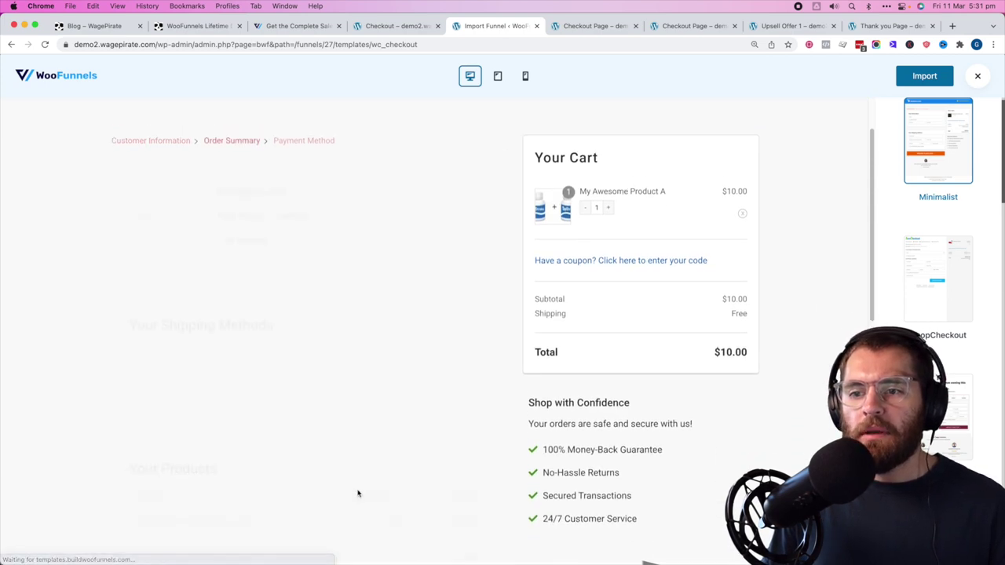
{"action": "scroll", "coordinate": [299, 290], "scroll_direction": "down", "scroll_amount": 10}
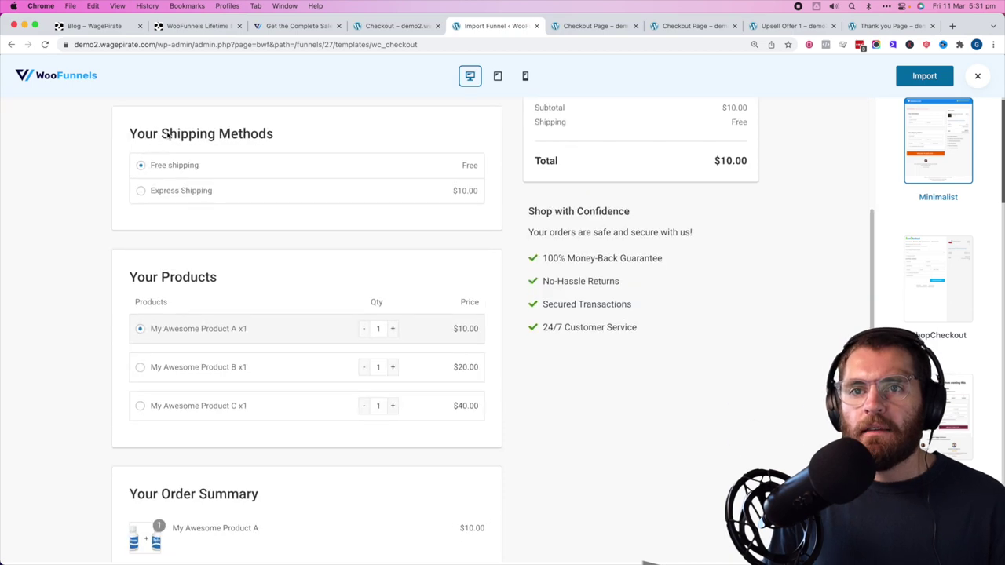
{"action": "left_click", "coordinate": [350, 339]}
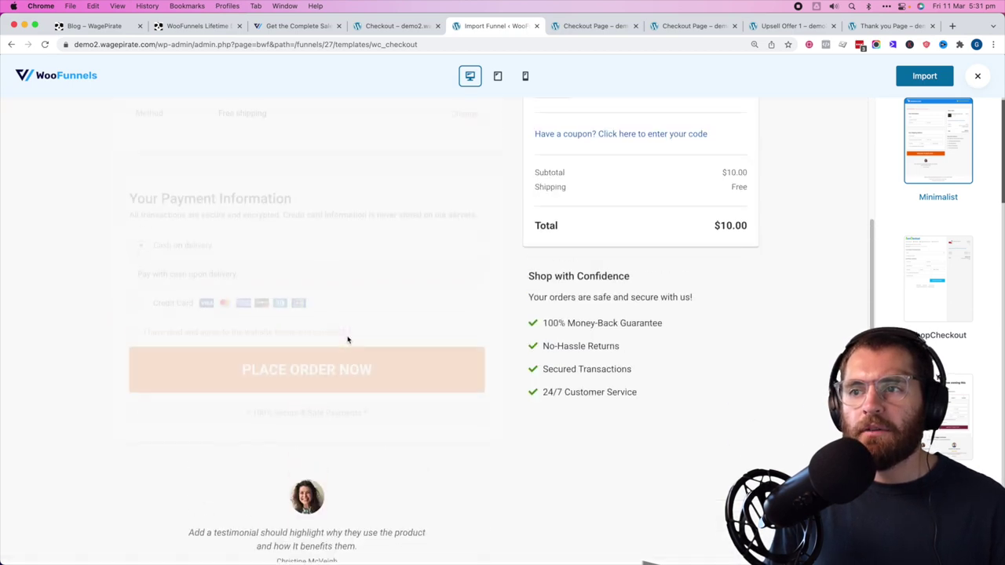
{"action": "scroll", "coordinate": [393, 239], "scroll_direction": "up", "scroll_amount": 1}
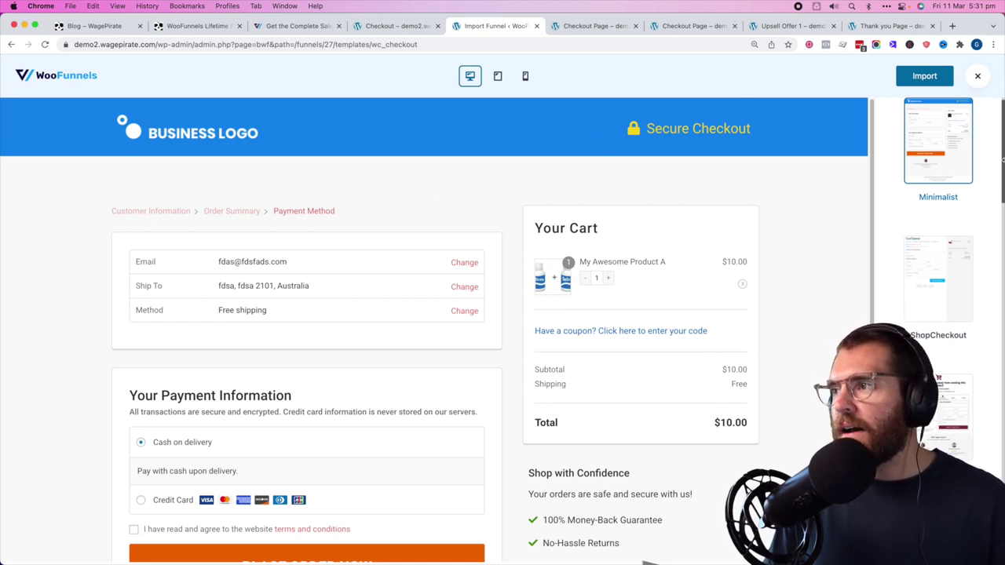
{"action": "scroll", "coordinate": [965, 204], "scroll_direction": "down", "scroll_amount": 5}
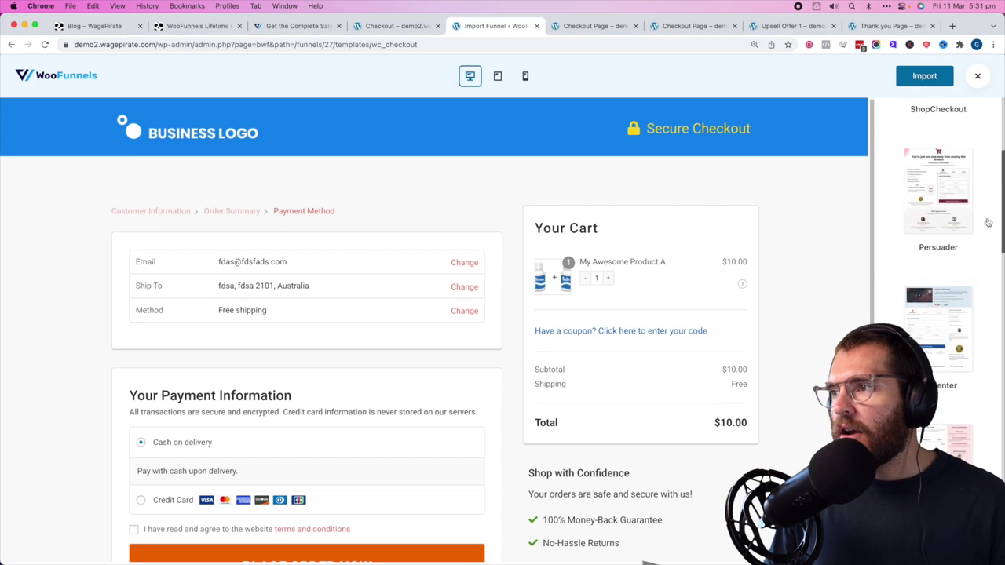
- Preview the Persuader and Challenger checkouts, advancing Challenger to its payment step
{"action": "left_click", "coordinate": [944, 197]}
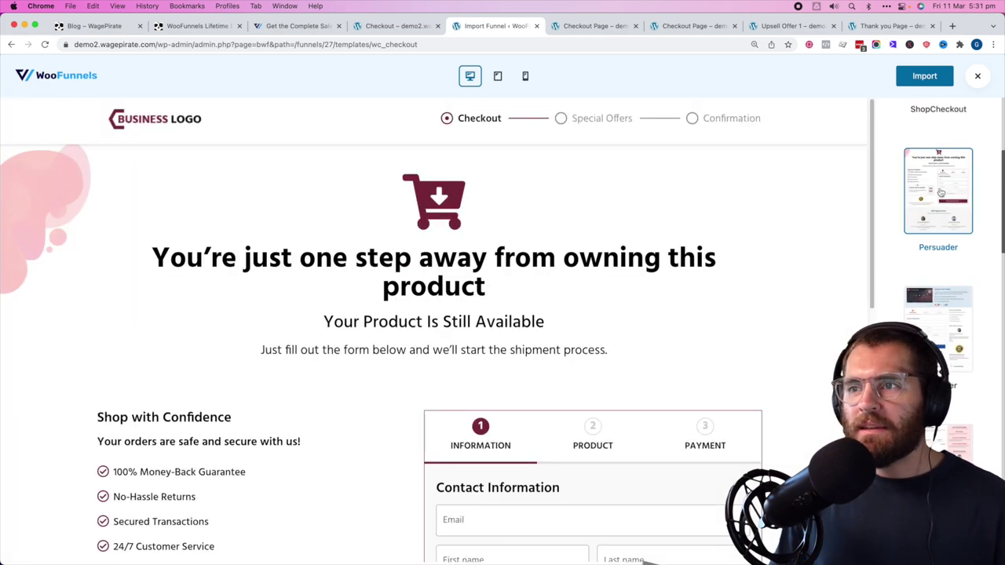
{"action": "scroll", "coordinate": [604, 355], "scroll_direction": "down", "scroll_amount": 4}
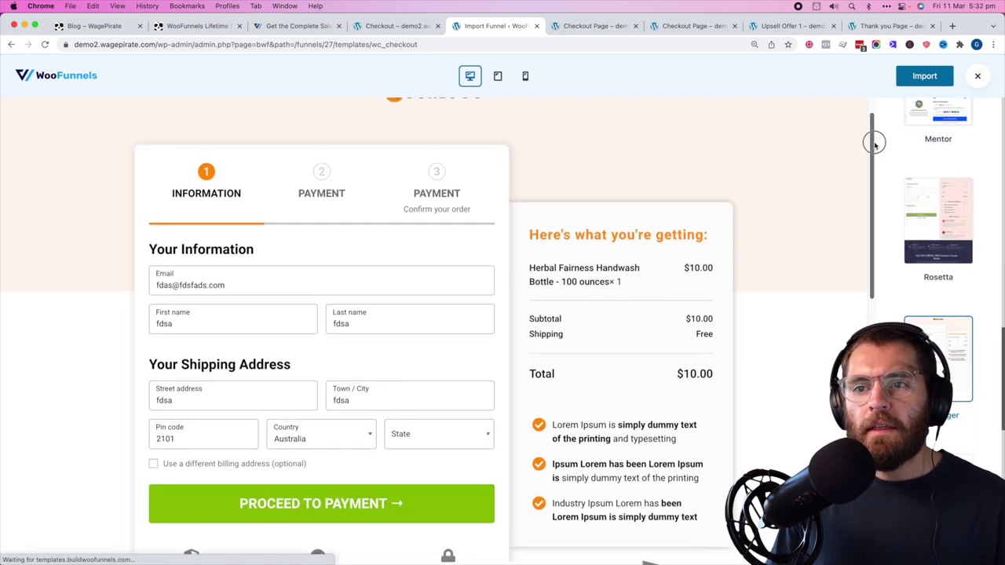
{"action": "left_click_drag", "start_coordinate": [872, 139], "coordinate": [888, 155]}
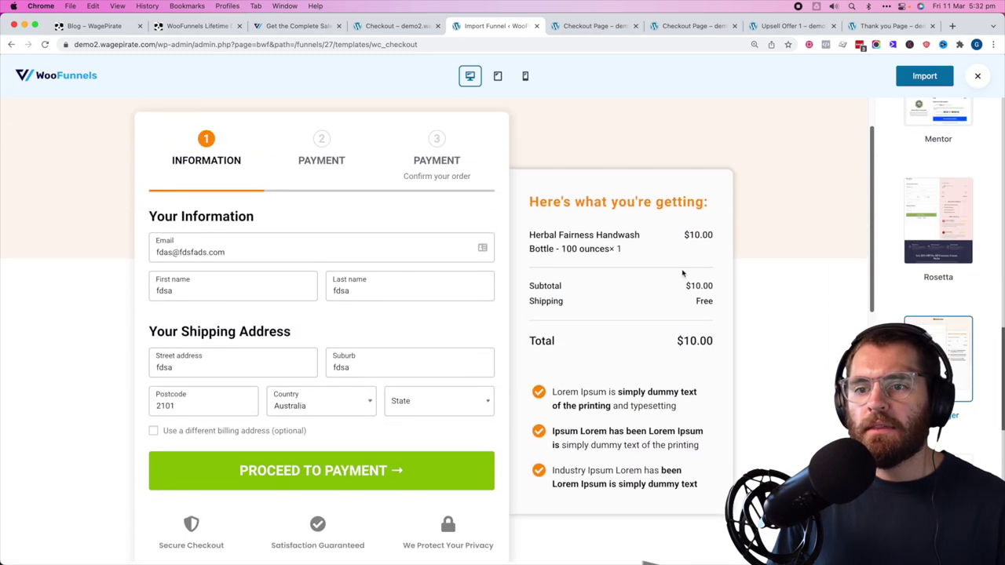
{"action": "left_click", "coordinate": [403, 469]}
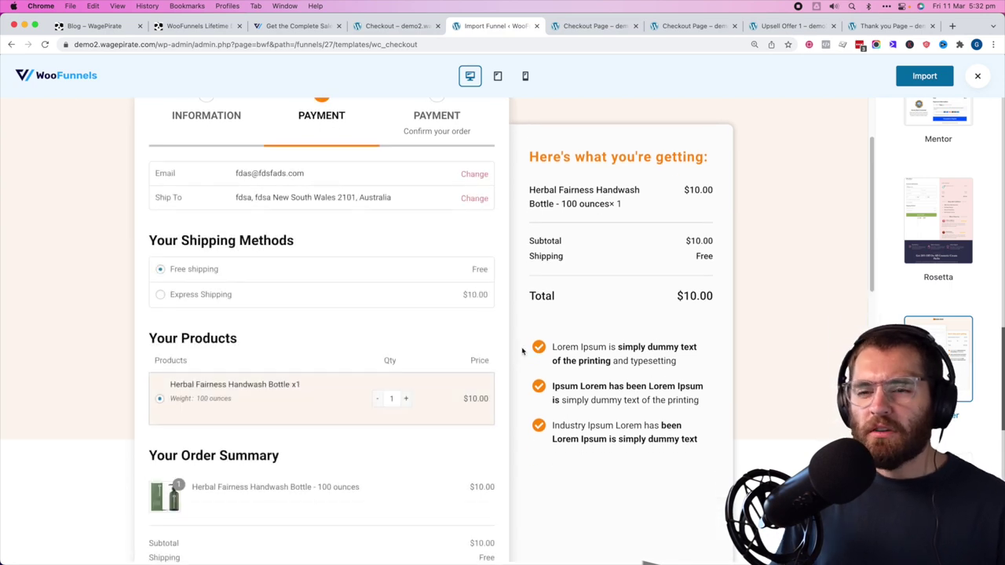
{"action": "scroll", "coordinate": [541, 353], "scroll_direction": "down", "scroll_amount": 5}
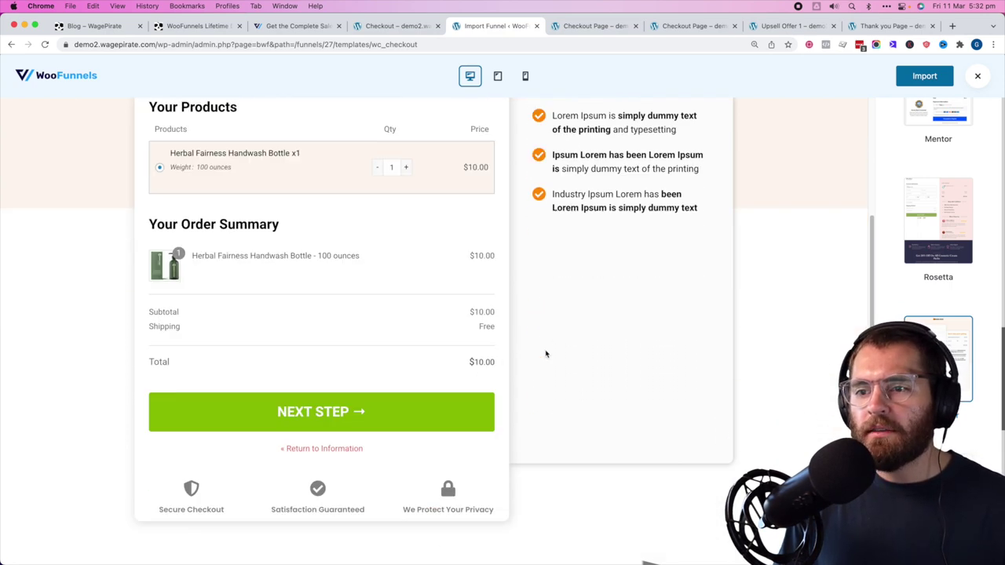
{"action": "scroll", "coordinate": [586, 404], "scroll_direction": "up", "scroll_amount": 5}
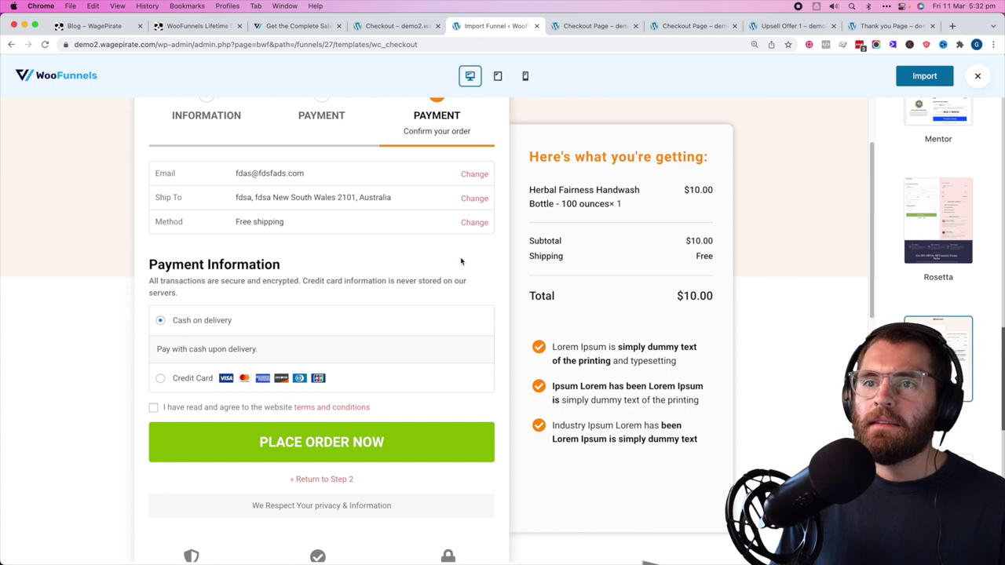
{"action": "scroll", "coordinate": [938, 275], "scroll_direction": "down", "scroll_amount": 3}
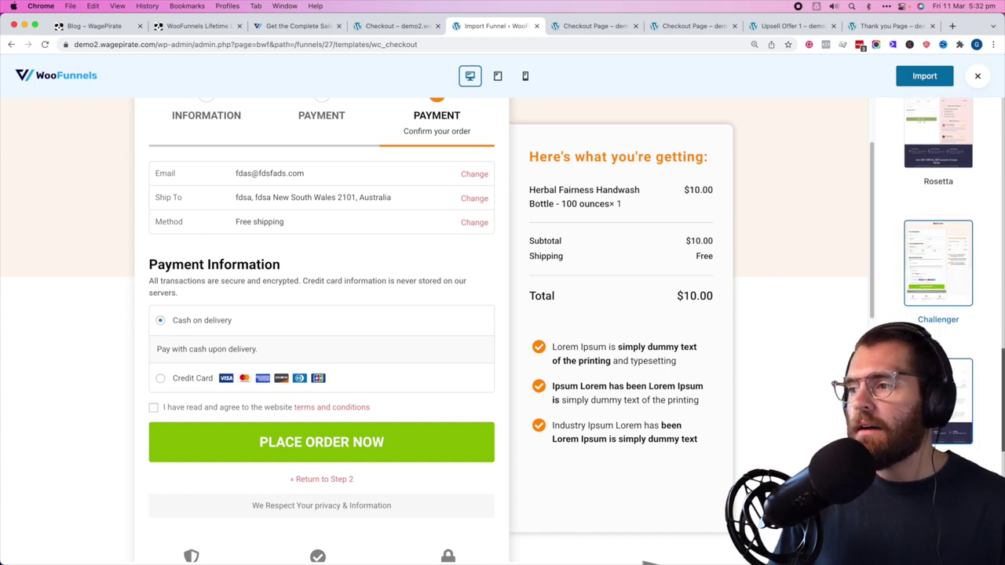
- Preview the Frizty Pets style checkout template
{"action": "left_click", "coordinate": [938, 266]}
{"action": "scroll", "coordinate": [863, 330], "scroll_direction": "down", "scroll_amount": 10}
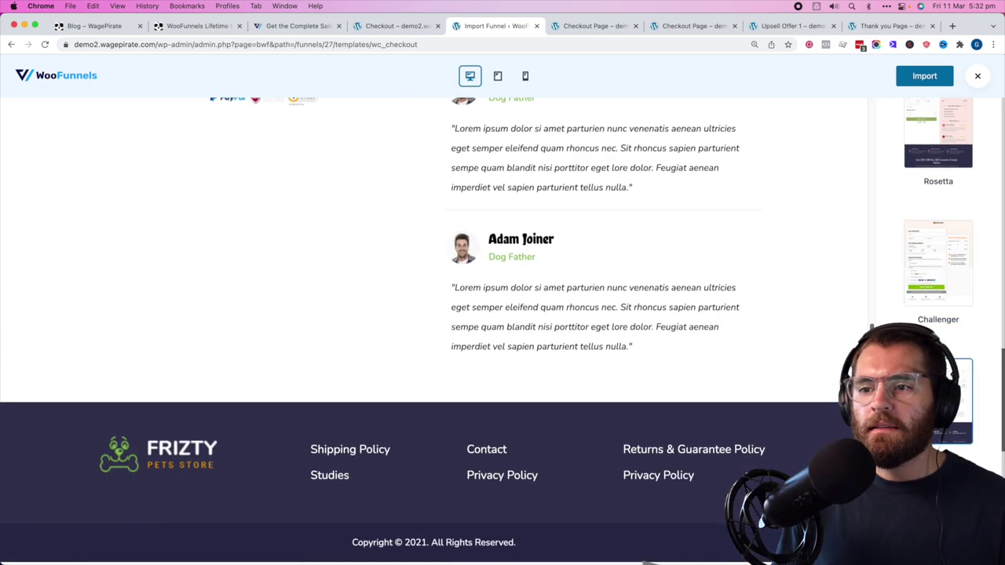
{"action": "scroll", "coordinate": [196, 141], "scroll_direction": "up", "scroll_amount": 3}
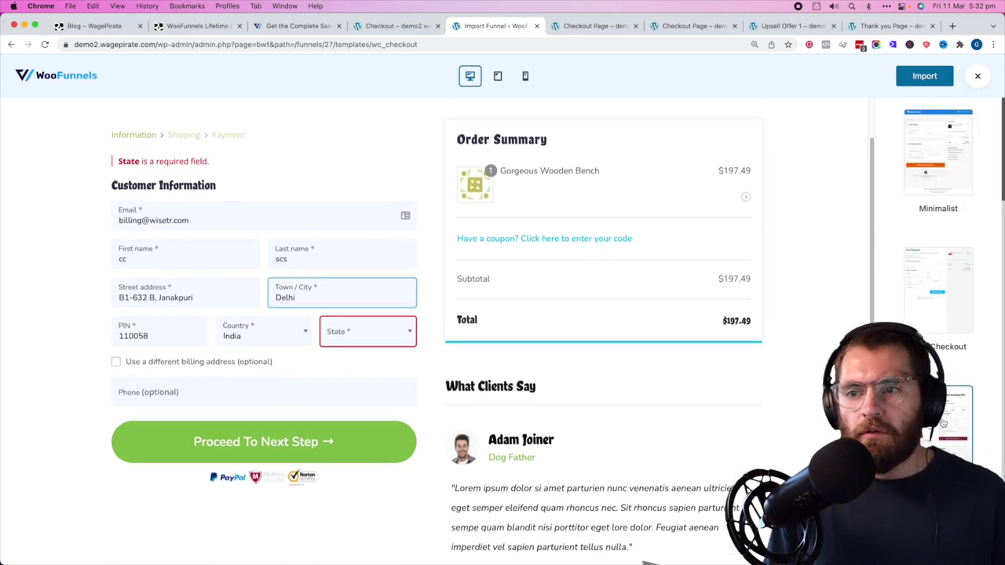
{"action": "type", "text": "bv"}
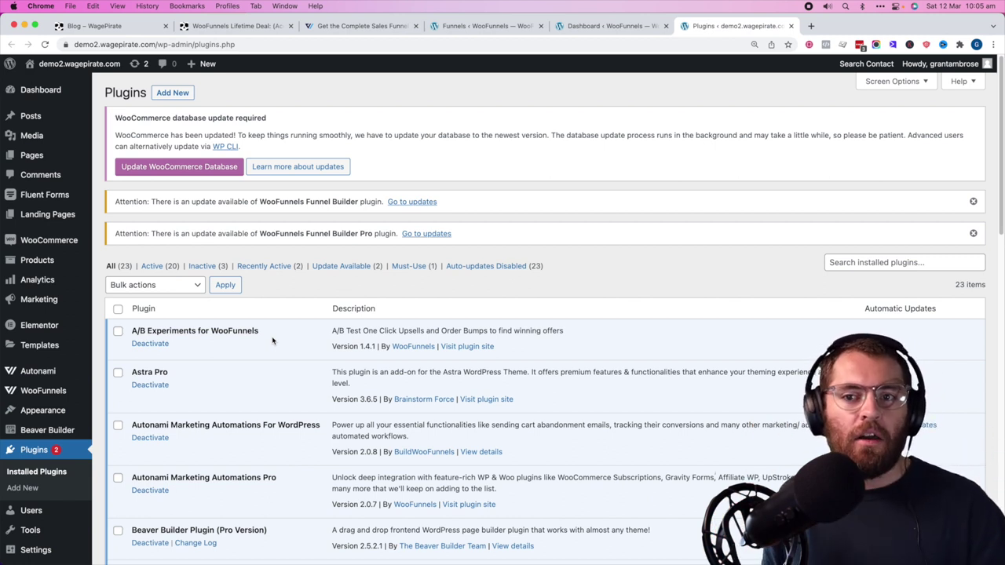
- Go to WooFunnels Experiments and create a new experiment, reaching the page-type choice
{"action": "left_click_drag", "start_coordinate": [271, 336], "coordinate": [258, 332]}
{"action": "left_click", "coordinate": [163, 330]}
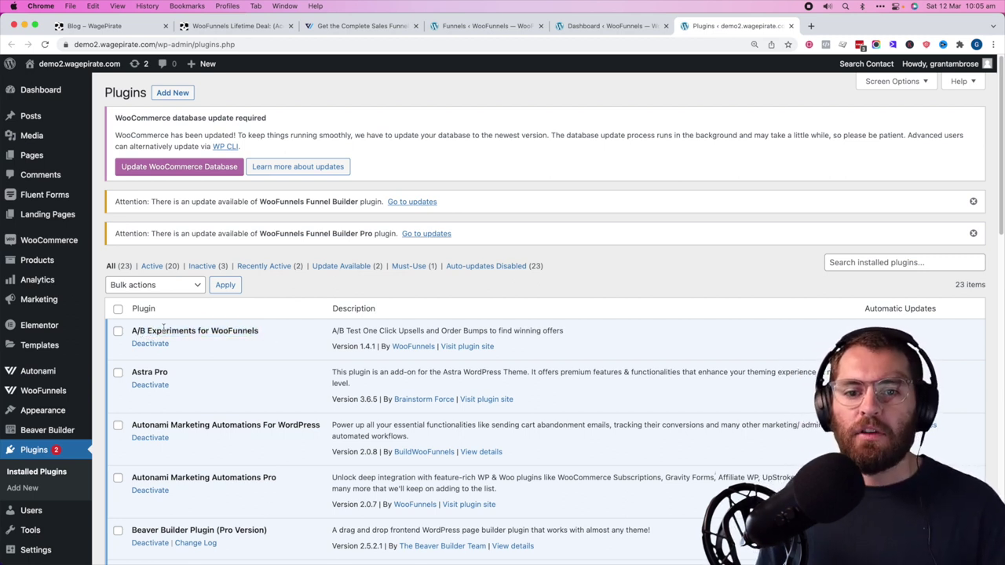
{"action": "mouse_move", "coordinate": [43, 390]}
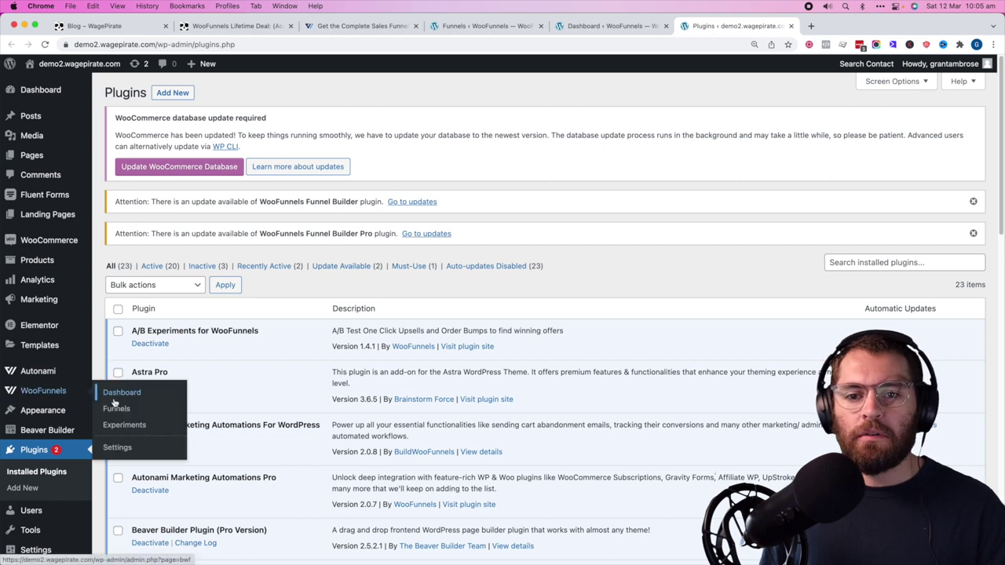
{"action": "left_click", "coordinate": [132, 428]}
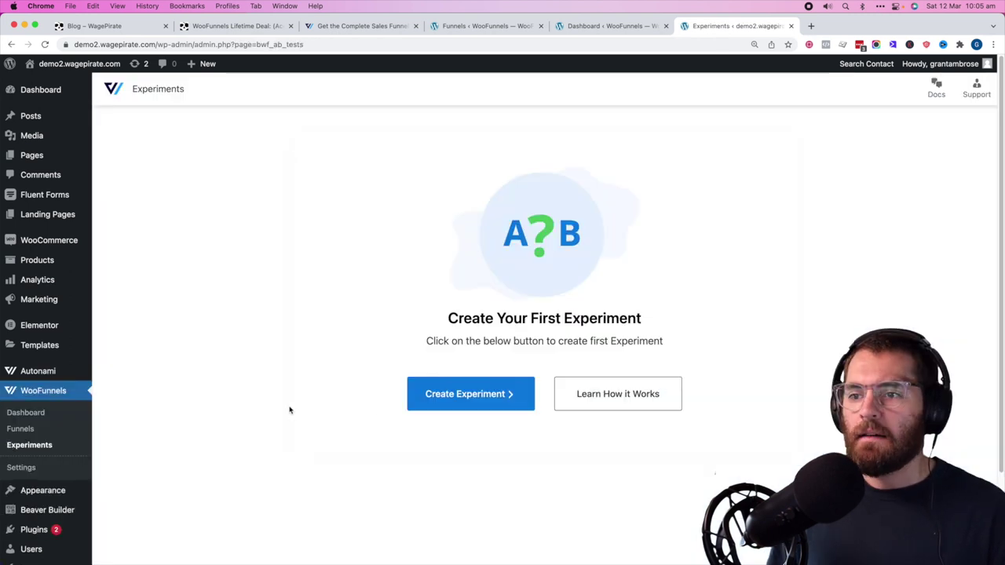
{"action": "left_click", "coordinate": [437, 395]}
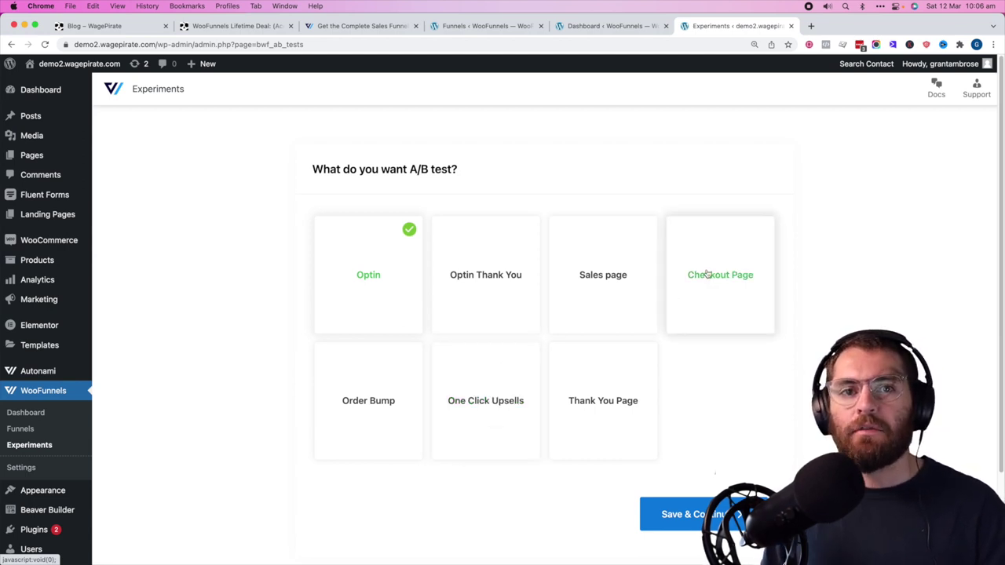
- Create a Checkout Page experiment 'Global Checkout - Initial Design test' with ShopCheckout as original
{"action": "left_click", "coordinate": [706, 273]}
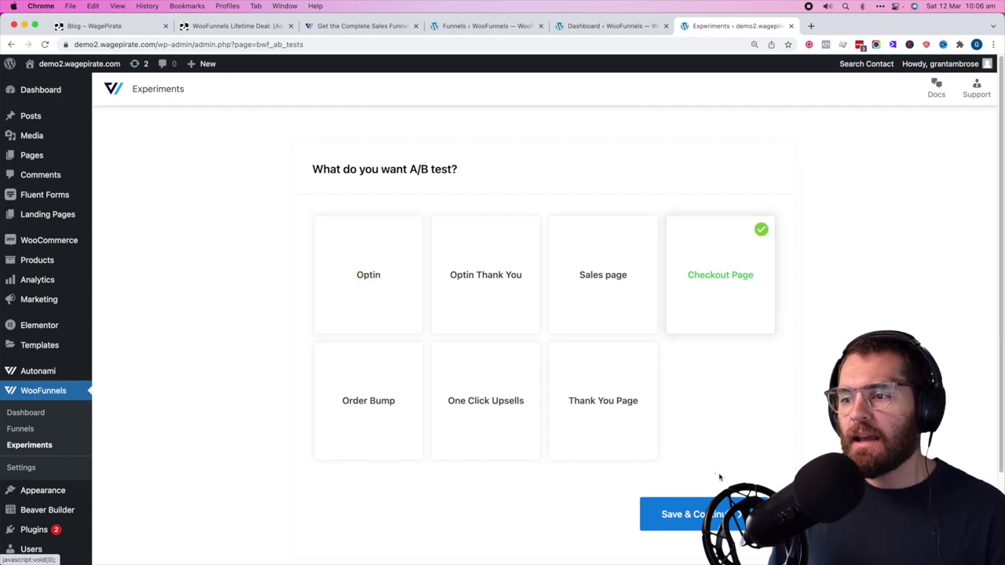
{"action": "left_click", "coordinate": [659, 514]}
{"action": "left_click", "coordinate": [416, 246]}
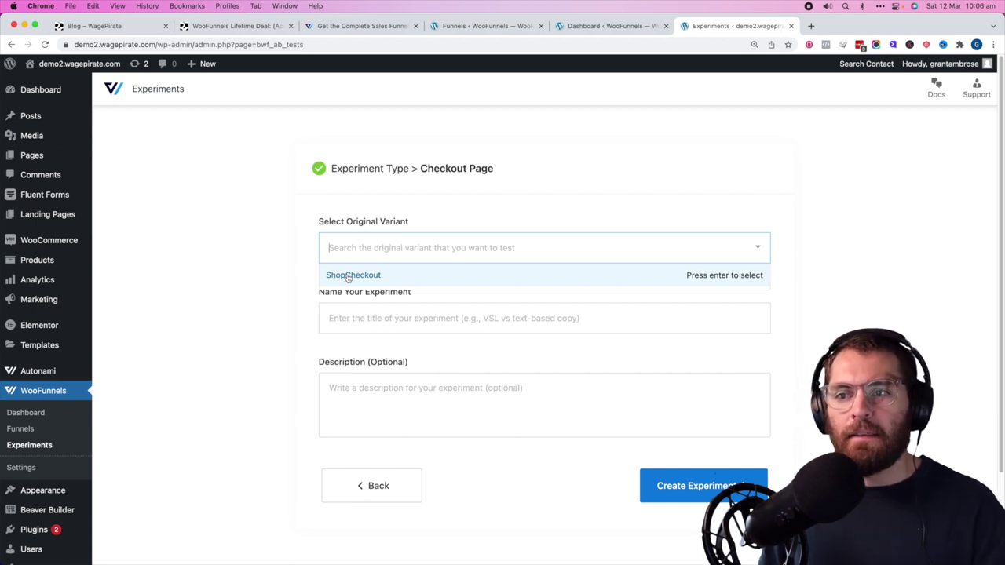
{"action": "left_click", "coordinate": [348, 275]}
{"action": "left_click", "coordinate": [345, 320]}
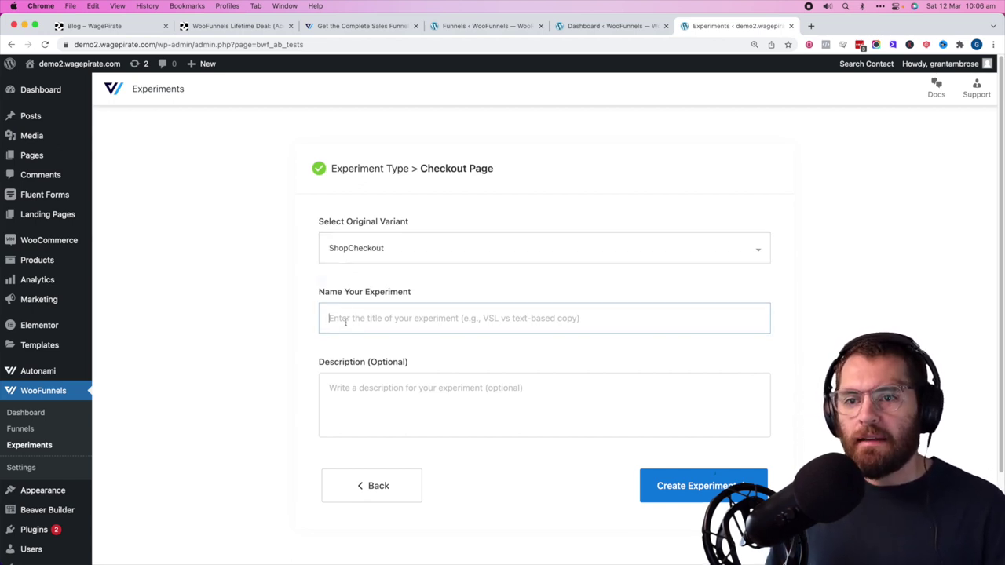
{"action": "type", "text": "Global Checkout -"}
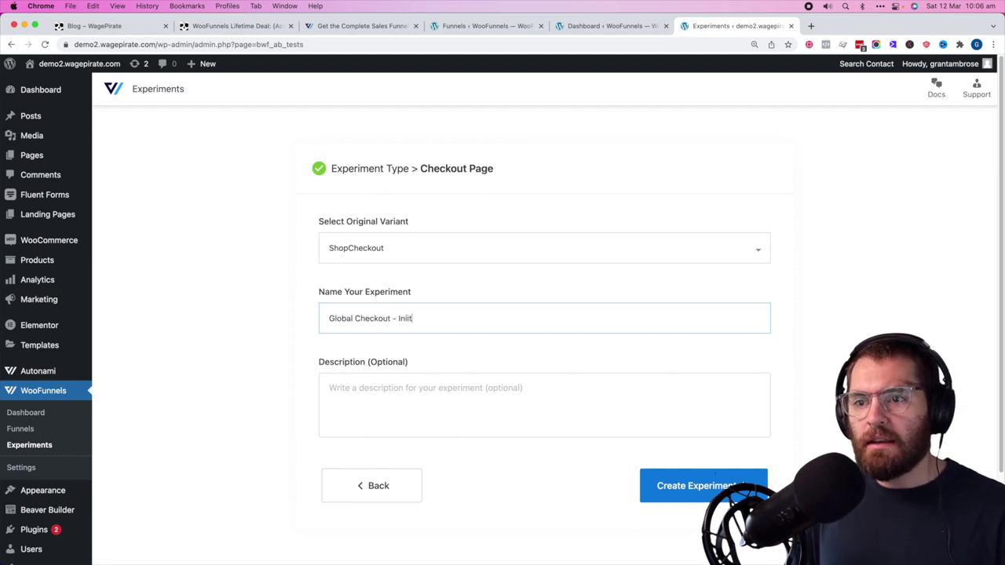
{"action": "type", "text": " Initial Design test"}
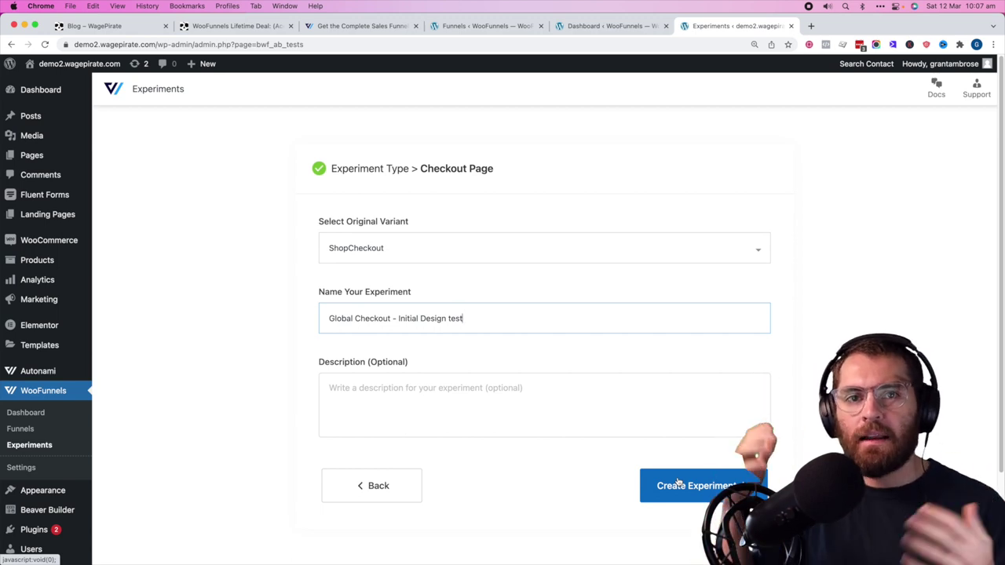
{"action": "left_click", "coordinate": [679, 484]}
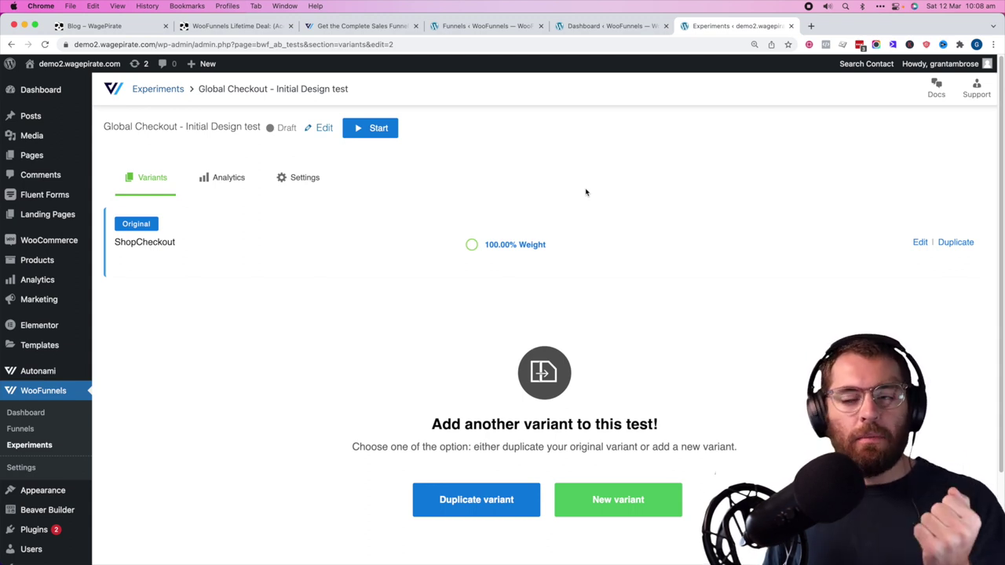
- Duplicate ShopCheckout as a variant, set both traffic weights to 50, and edit the copy
{"action": "left_click", "coordinate": [472, 494]}
{"action": "left_click", "coordinate": [471, 372]}
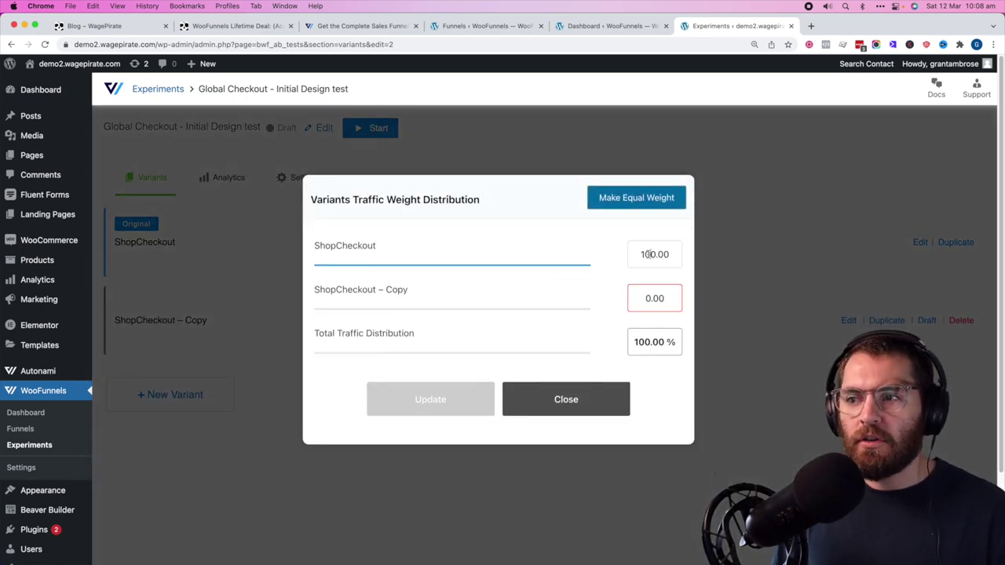
{"action": "left_click", "coordinate": [643, 254]}
{"action": "type", "text": "0"}
{"action": "key", "text": "BackSpace"}
{"action": "double_click", "coordinate": [644, 254]}
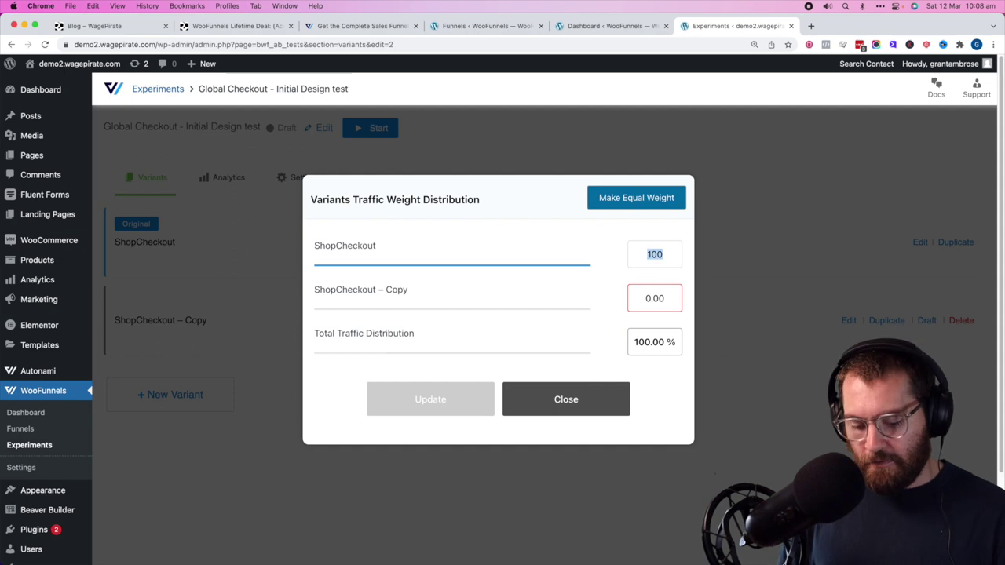
{"action": "type", "text": "50"}
{"action": "double_click", "coordinate": [649, 298]}
{"action": "type", "text": "50"}
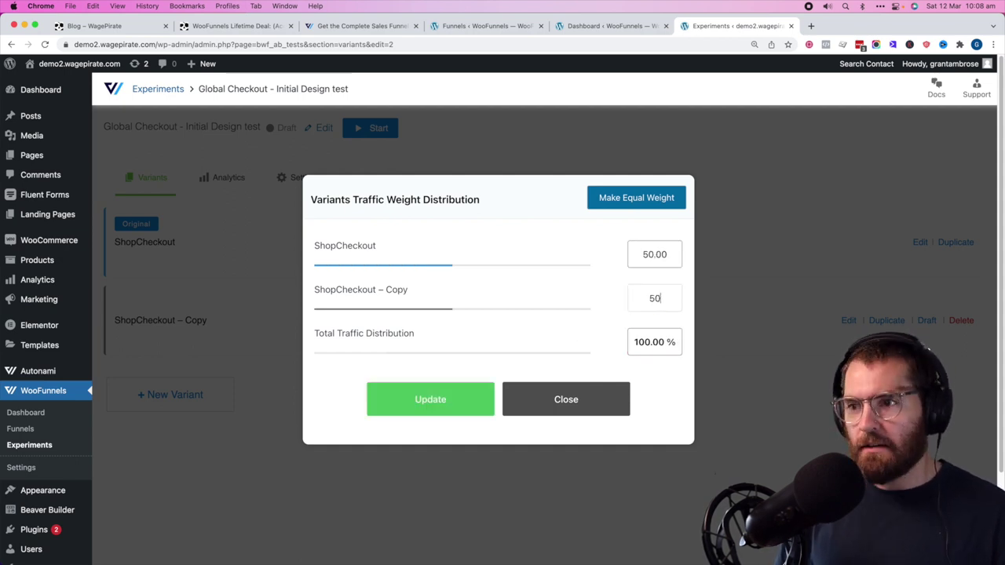
{"action": "left_click", "coordinate": [441, 410]}
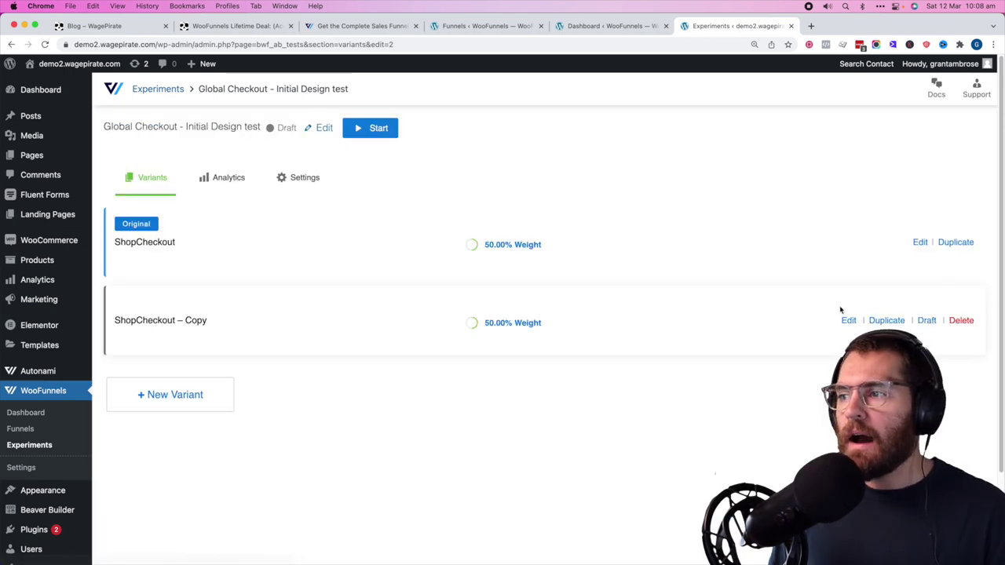
{"action": "left_click", "coordinate": [846, 321]}
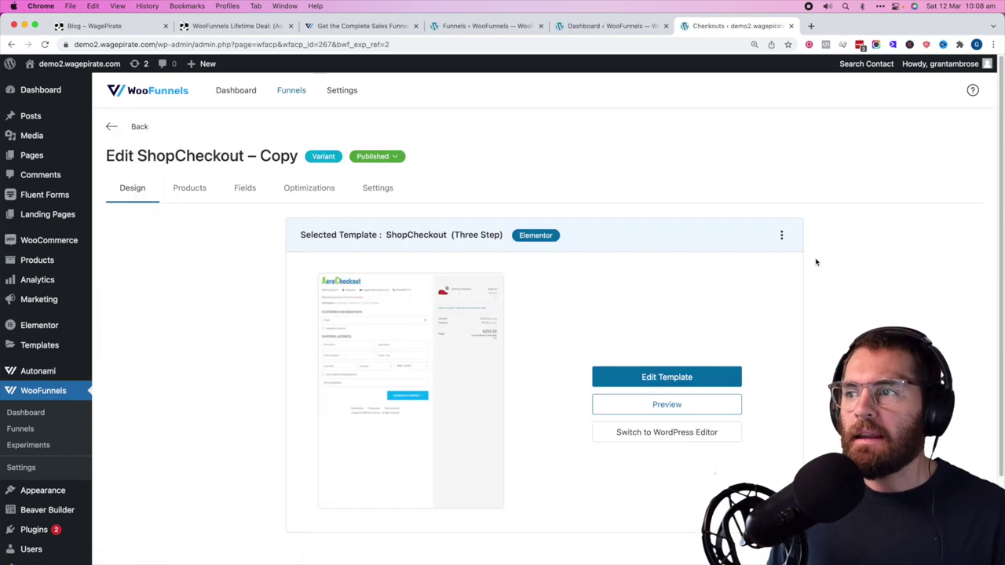
- Remove the current template from the ShopCheckout – Copy variant
{"action": "left_click", "coordinate": [783, 235]}
{"action": "left_click", "coordinate": [753, 264]}
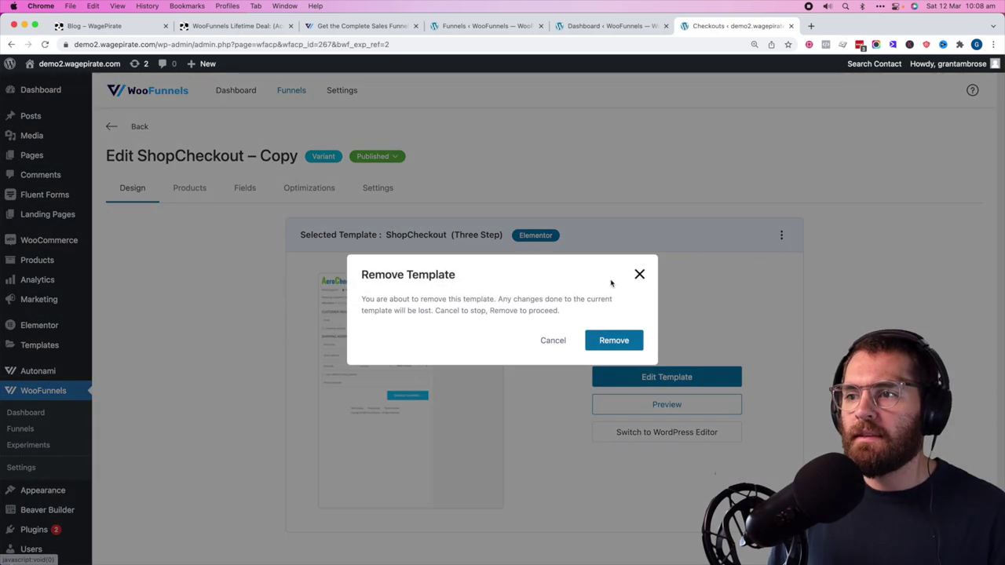
{"action": "left_click", "coordinate": [623, 339]}
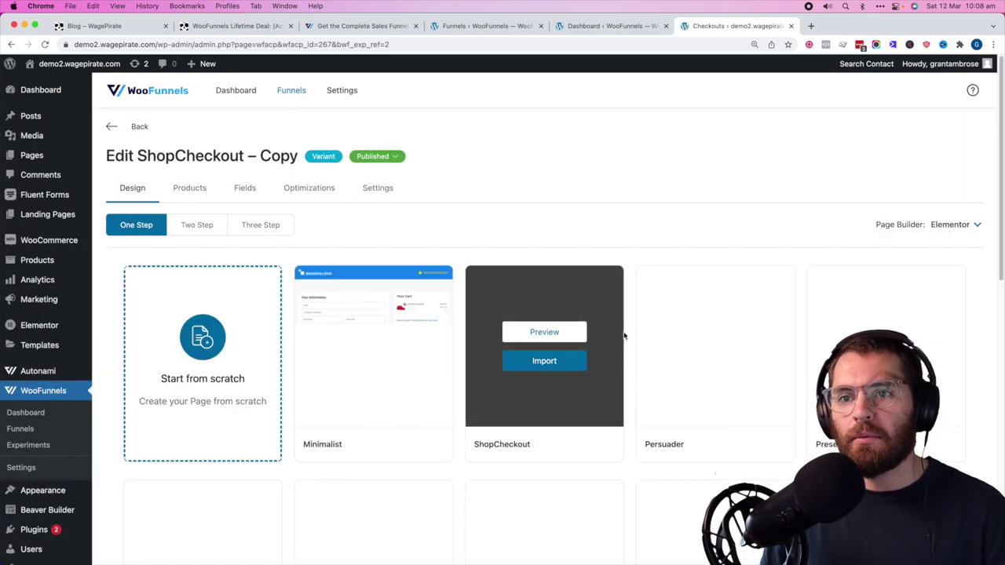
- Import the Minimalist template from the Three Step checkout templates
{"action": "left_click", "coordinate": [263, 225]}
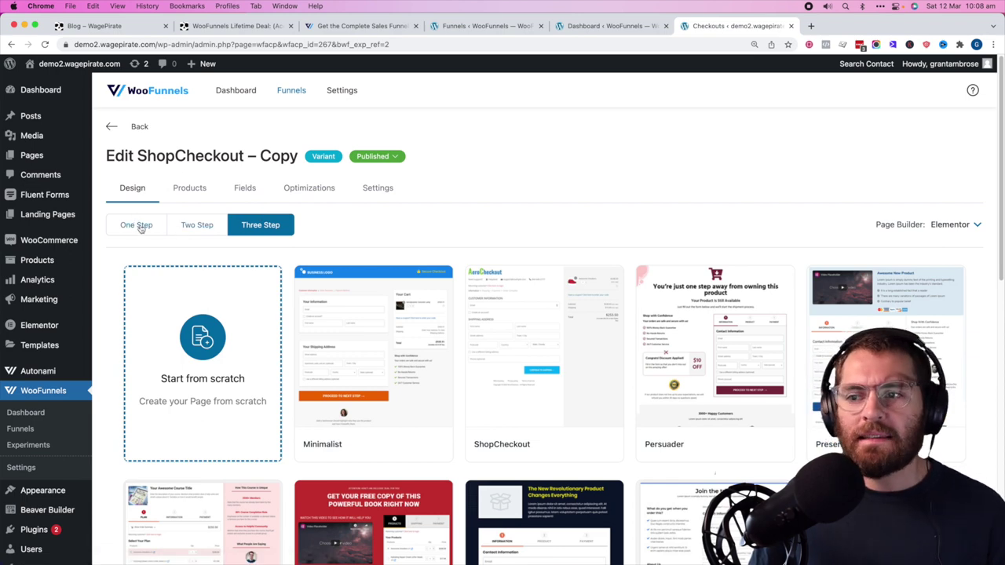
{"action": "mouse_move", "coordinate": [945, 433]}
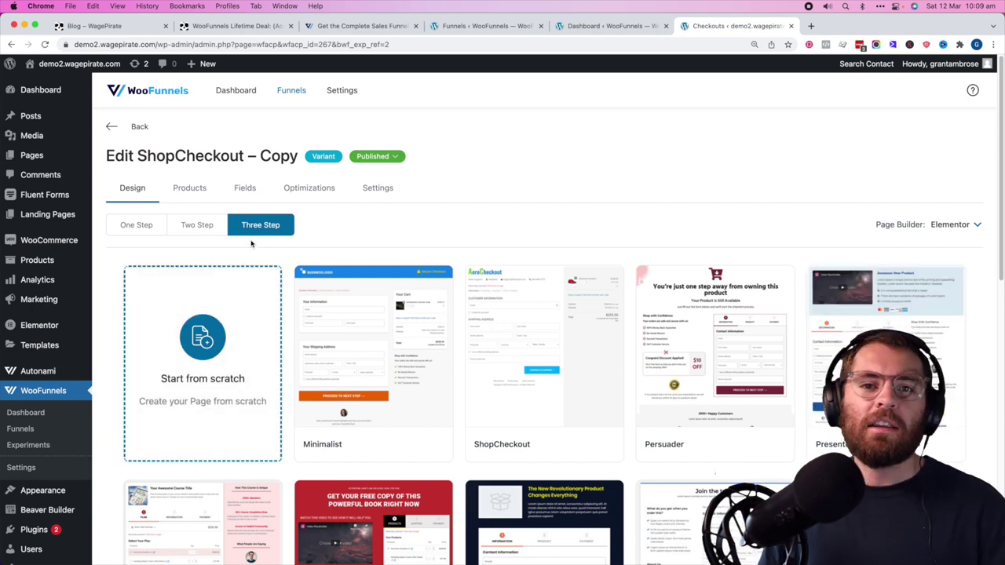
{"action": "scroll", "coordinate": [498, 224], "scroll_direction": "down", "scroll_amount": 2}
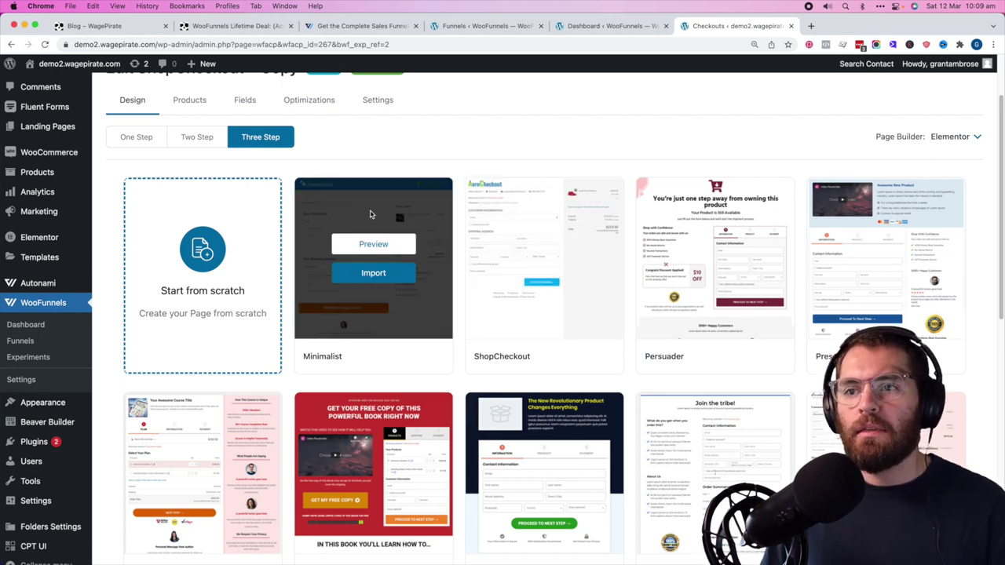
{"action": "left_click", "coordinate": [376, 267]}
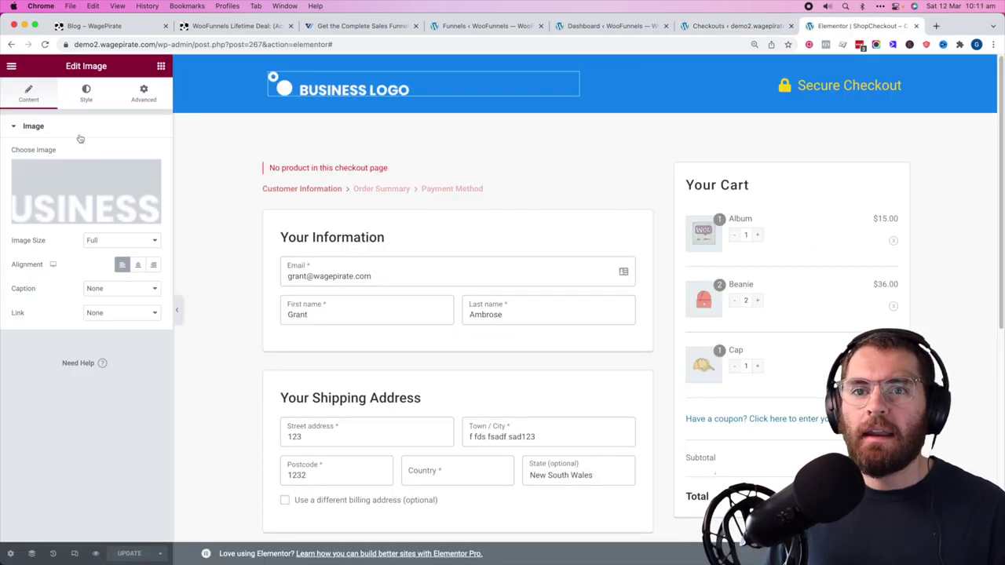
- Set the Wage Pirate logo and give the checkout buttons a #32B200 green background
{"action": "left_click", "coordinate": [131, 212]}
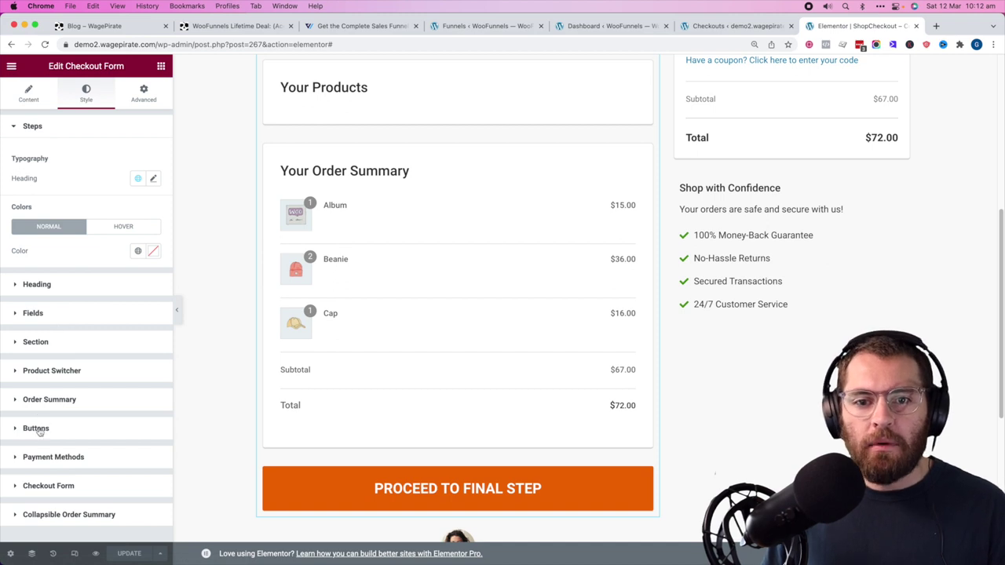
{"action": "left_click", "coordinate": [33, 429]}
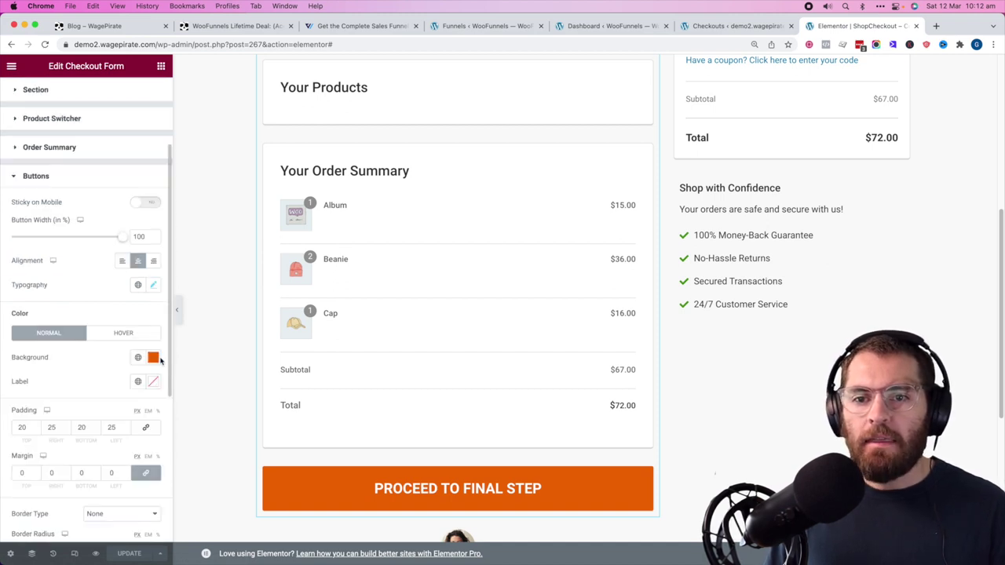
{"action": "left_click", "coordinate": [153, 357]}
{"action": "left_click_drag", "start_coordinate": [25, 506], "coordinate": [59, 505]}
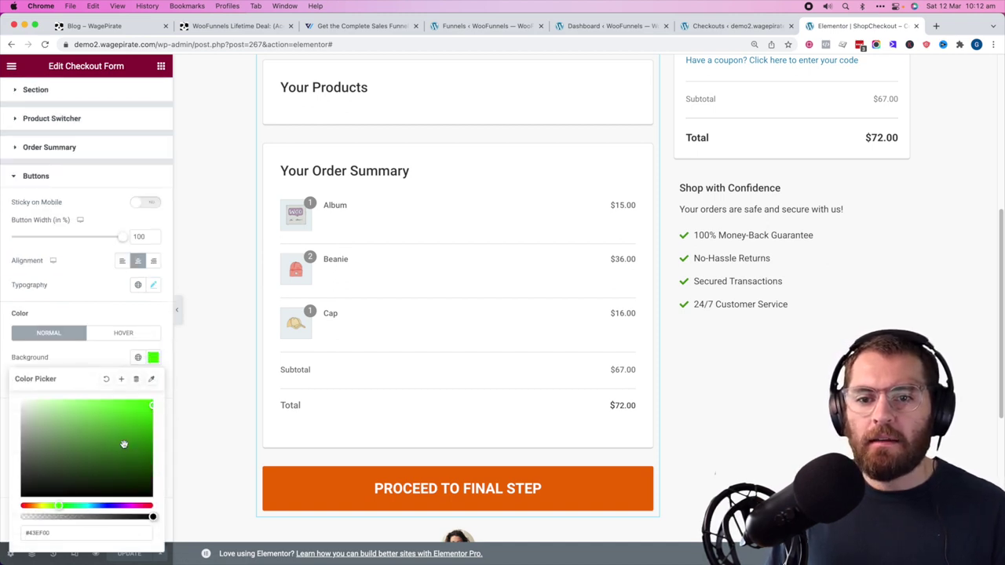
{"action": "left_click_drag", "start_coordinate": [123, 444], "coordinate": [154, 429]}
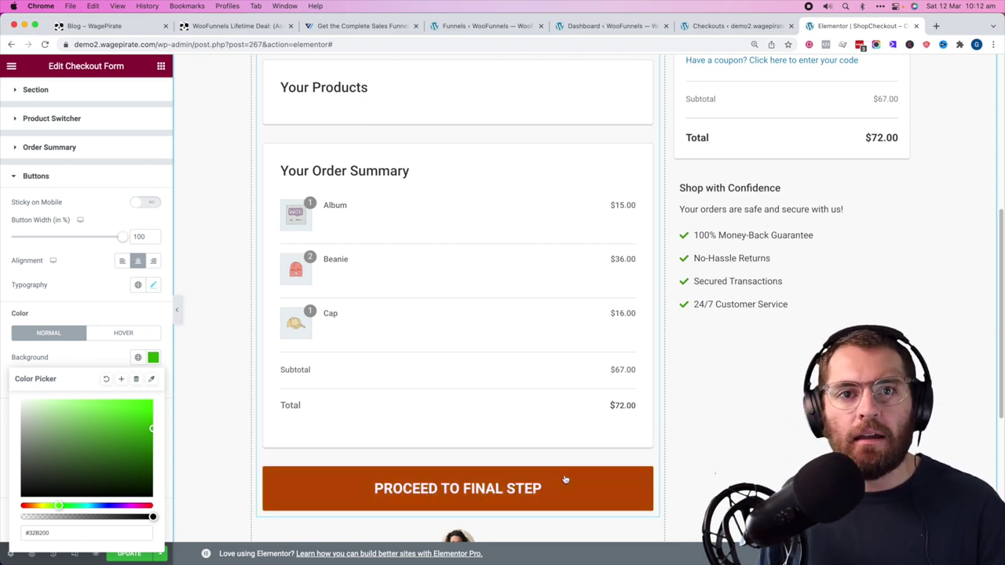
{"action": "scroll", "coordinate": [620, 306], "scroll_direction": "up", "scroll_amount": 5}
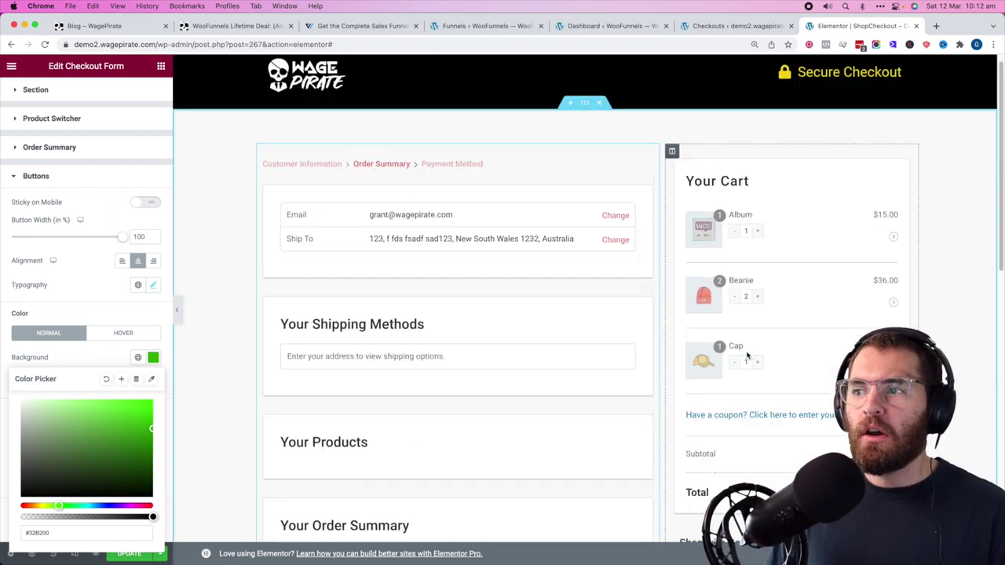
{"action": "scroll", "coordinate": [626, 202], "scroll_direction": "down", "scroll_amount": 3}
{"action": "scroll", "coordinate": [626, 202], "scroll_direction": "down", "scroll_amount": 3}
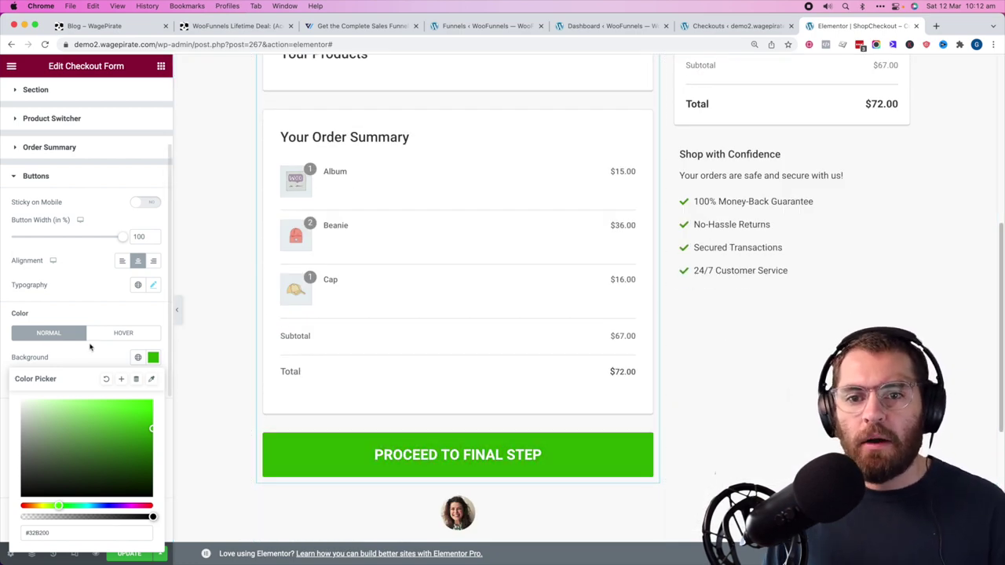
{"action": "left_click", "coordinate": [89, 348]}
- Set the button hover background to darker green #00A138 and update the design
{"action": "scroll", "coordinate": [139, 395], "scroll_direction": "down", "scroll_amount": 1}
{"action": "left_click", "coordinate": [123, 301]}
{"action": "left_click", "coordinate": [153, 327]}
{"action": "scroll", "coordinate": [100, 471], "scroll_direction": "down", "scroll_amount": 3}
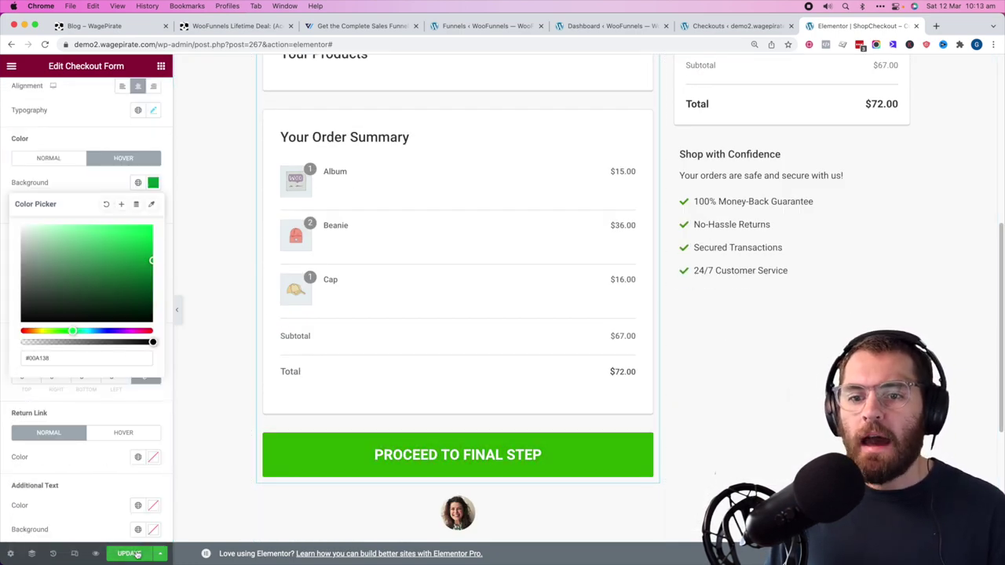
{"action": "left_click", "coordinate": [130, 553]}
{"action": "scroll", "coordinate": [619, 372], "scroll_direction": "up", "scroll_amount": 2}
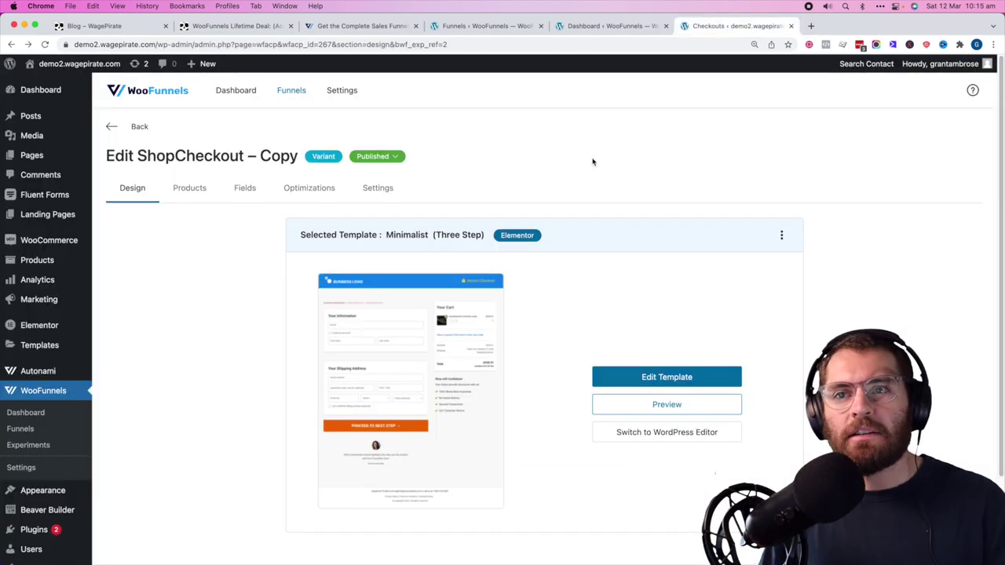
- Start the ShopCheckout A/B test immediately from the A/B Test page
{"action": "left_click", "coordinate": [115, 128]}
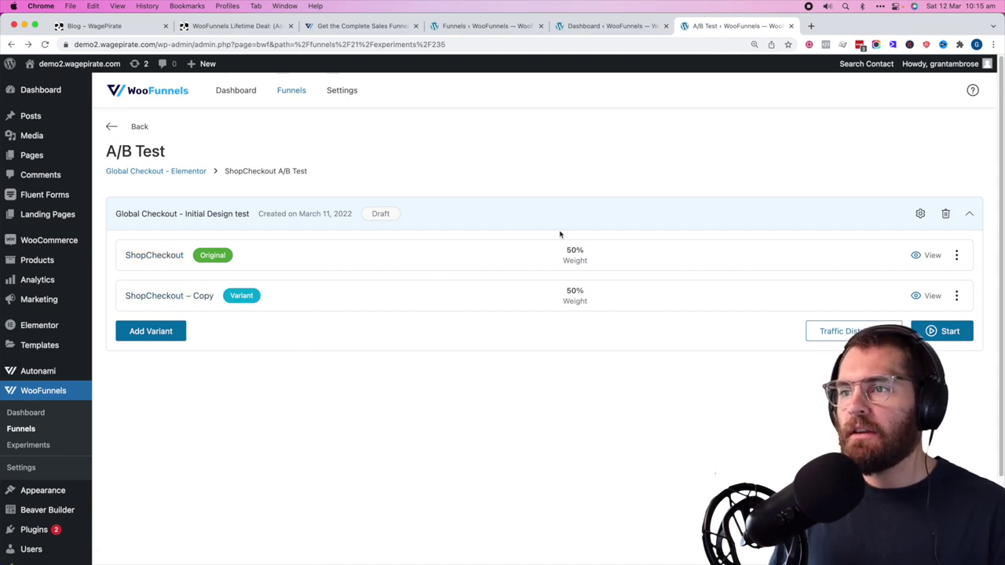
{"action": "left_click", "coordinate": [947, 332]}
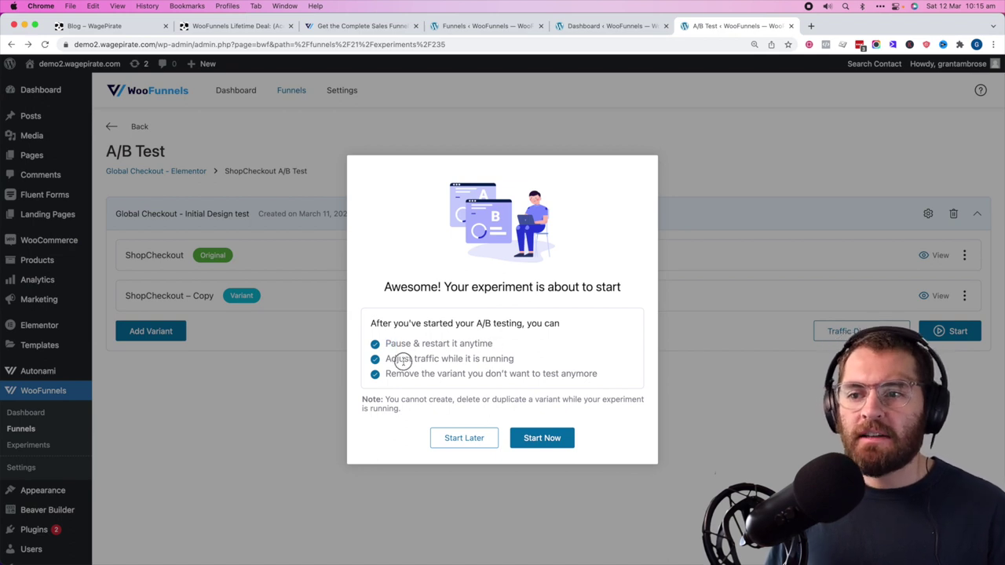
{"action": "left_click_drag", "start_coordinate": [412, 359], "coordinate": [509, 360]}
{"action": "left_click", "coordinate": [483, 373]}
{"action": "left_click_drag", "start_coordinate": [444, 376], "coordinate": [595, 375]}
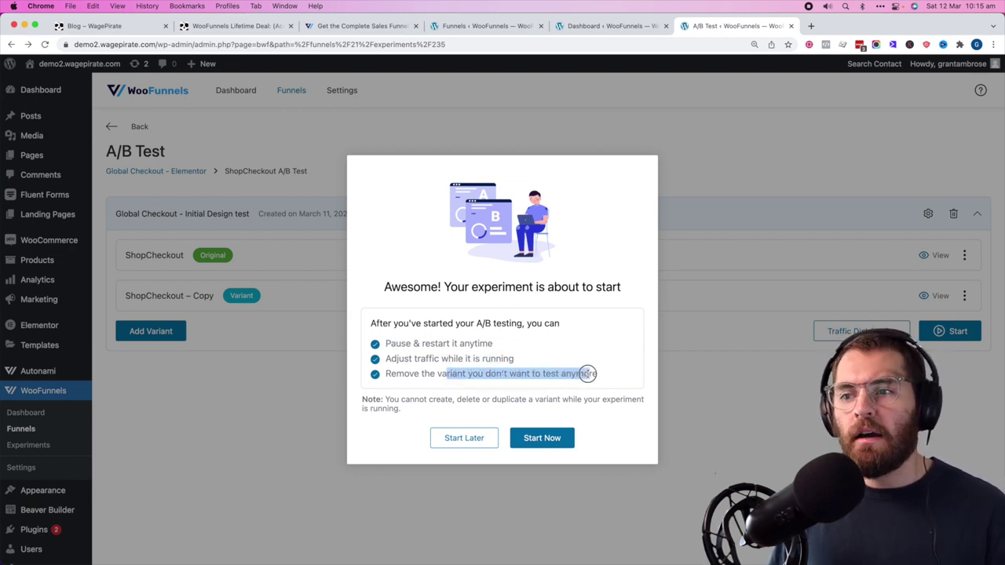
{"action": "left_click", "coordinate": [587, 374]}
{"action": "left_click", "coordinate": [541, 444]}
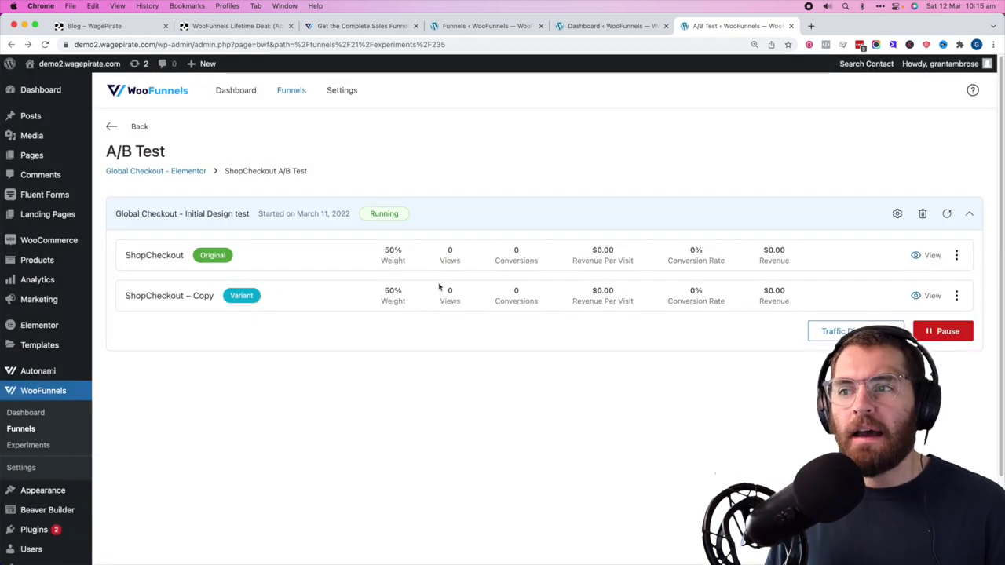
{"action": "left_click_drag", "start_coordinate": [599, 253], "coordinate": [616, 251]}
{"action": "left_click", "coordinate": [683, 253]}
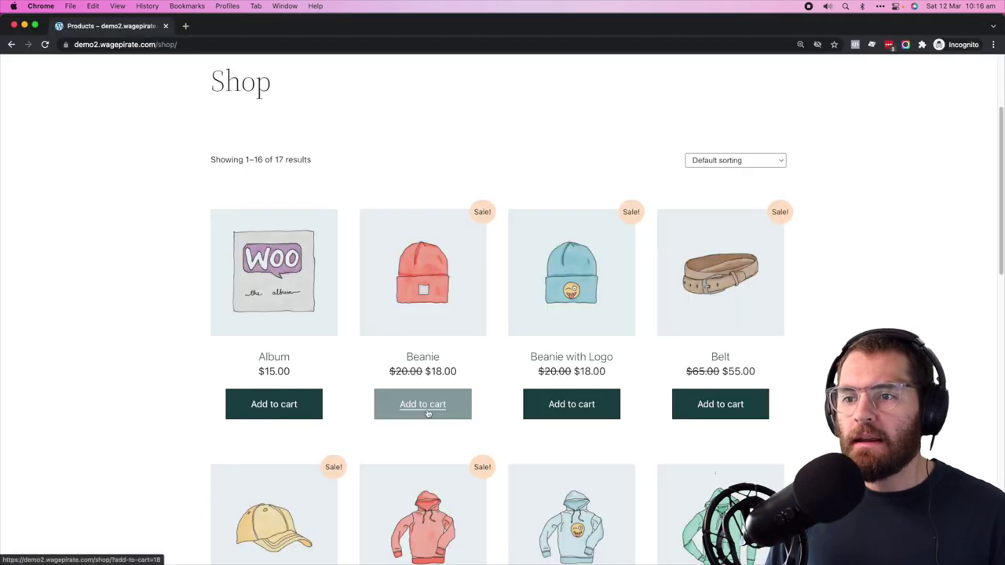
- In the private window, add the Beanie to the cart and proceed to checkout
{"action": "scroll", "coordinate": [426, 411], "scroll_direction": "up", "scroll_amount": 3}
{"action": "left_click", "coordinate": [479, 113]}
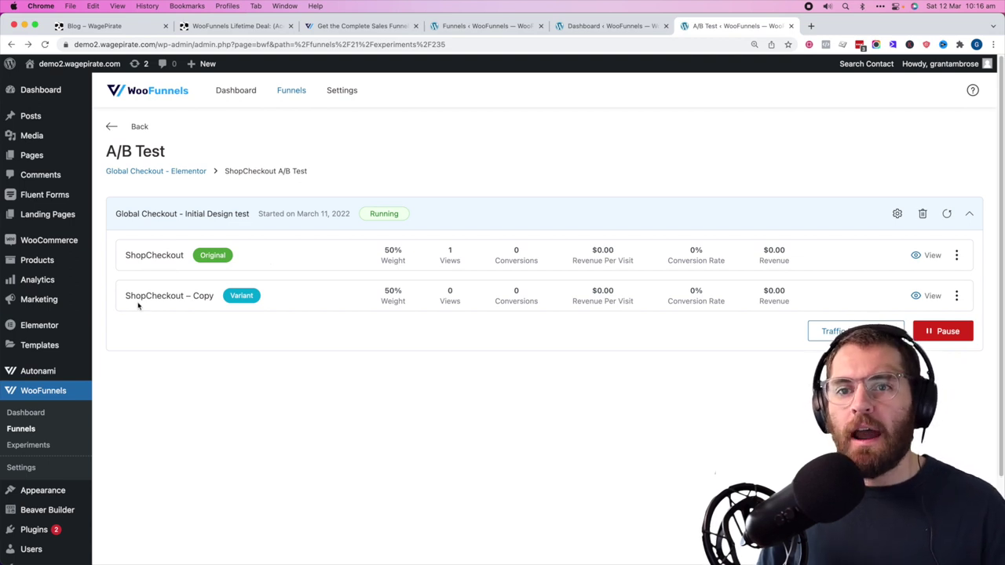
{"action": "key", "text": "super+grave"}
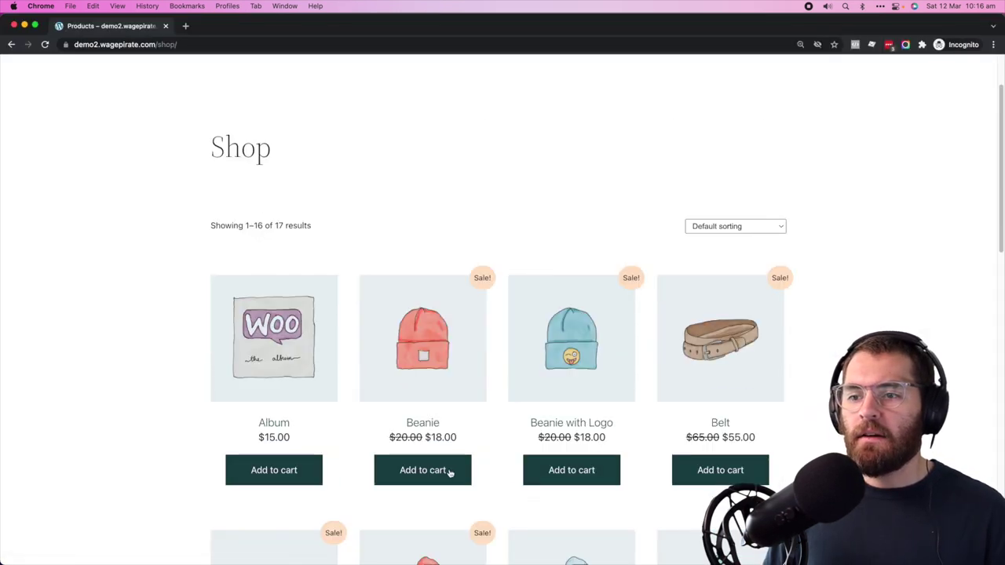
{"action": "left_click", "coordinate": [432, 471]}
{"action": "scroll", "coordinate": [453, 360], "scroll_direction": "up", "scroll_amount": 3}
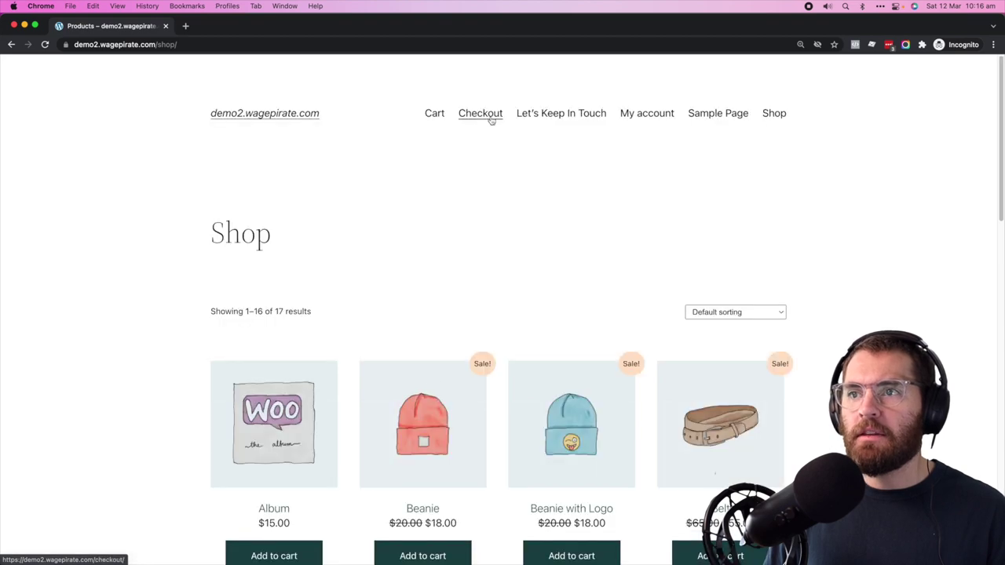
{"action": "left_click", "coordinate": [479, 113]}
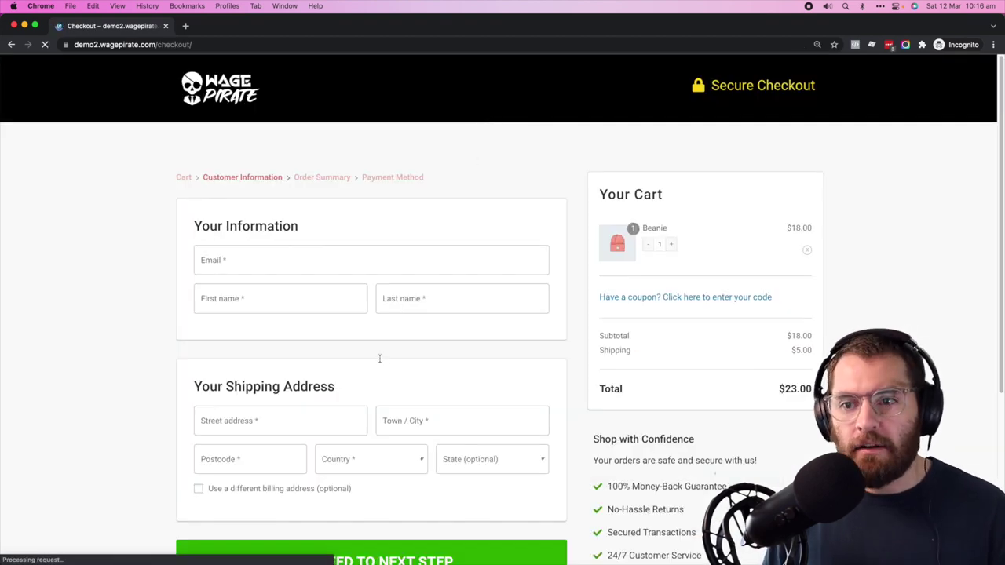
- Return to the A/B Test page and confirm the original ShopCheckout shows 1 view
{"action": "scroll", "coordinate": [381, 361], "scroll_direction": "down", "scroll_amount": 3}
{"action": "scroll", "coordinate": [381, 361], "scroll_direction": "up", "scroll_amount": 3}
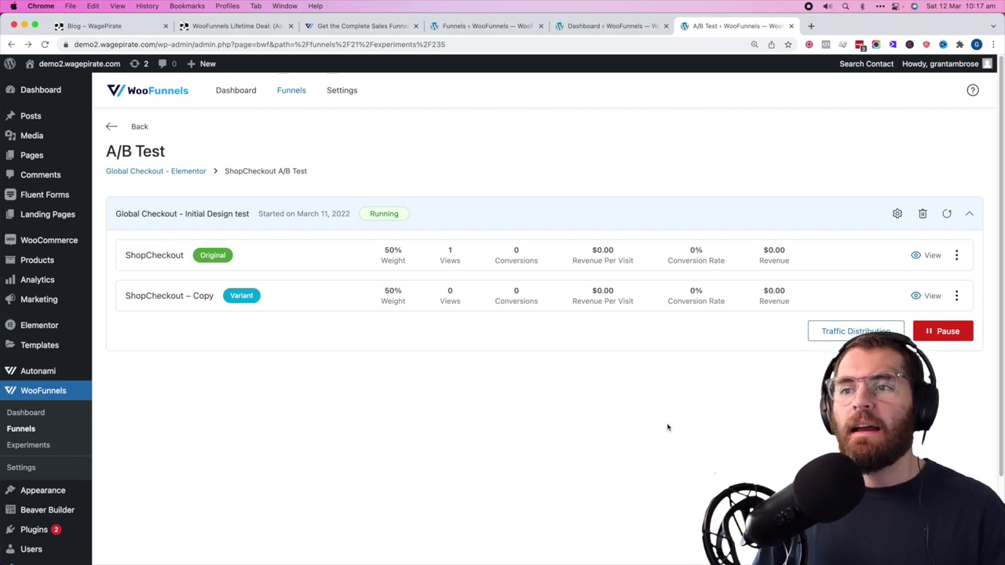
{"action": "left_click", "coordinate": [568, 343]}
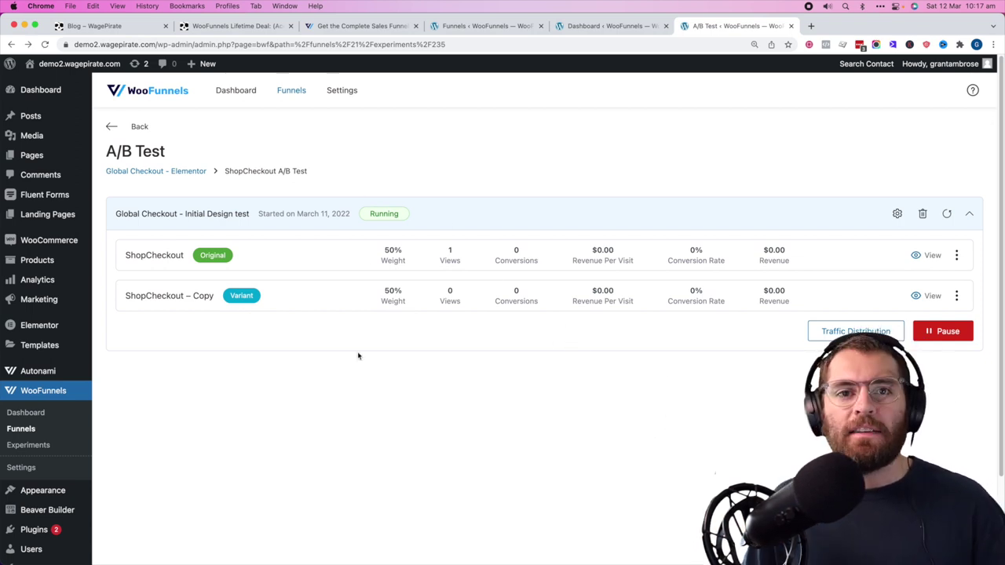
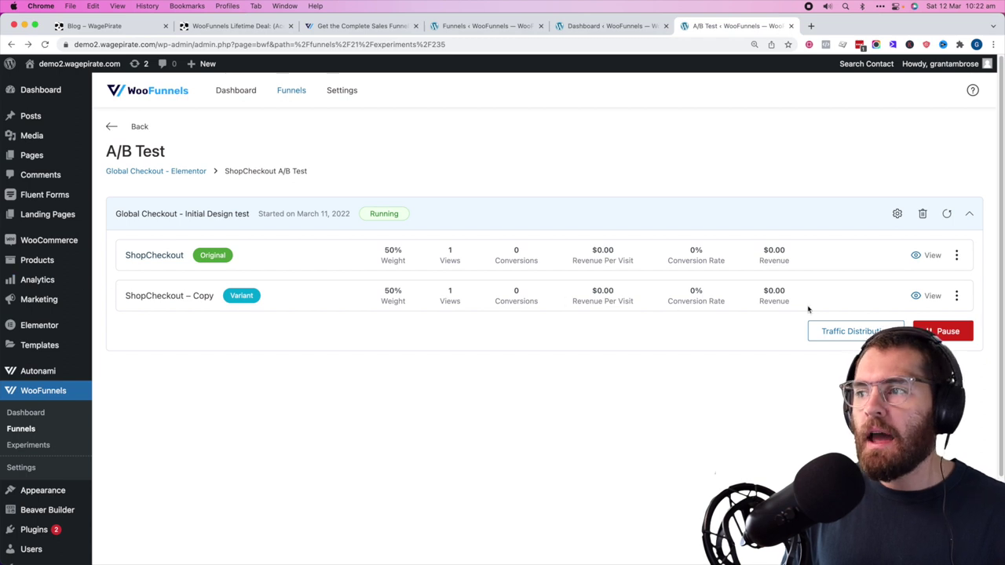
- Declare the variant 'ShopCheckout – Copy' the winner of the Initial Design test
{"action": "left_click", "coordinate": [956, 295]}
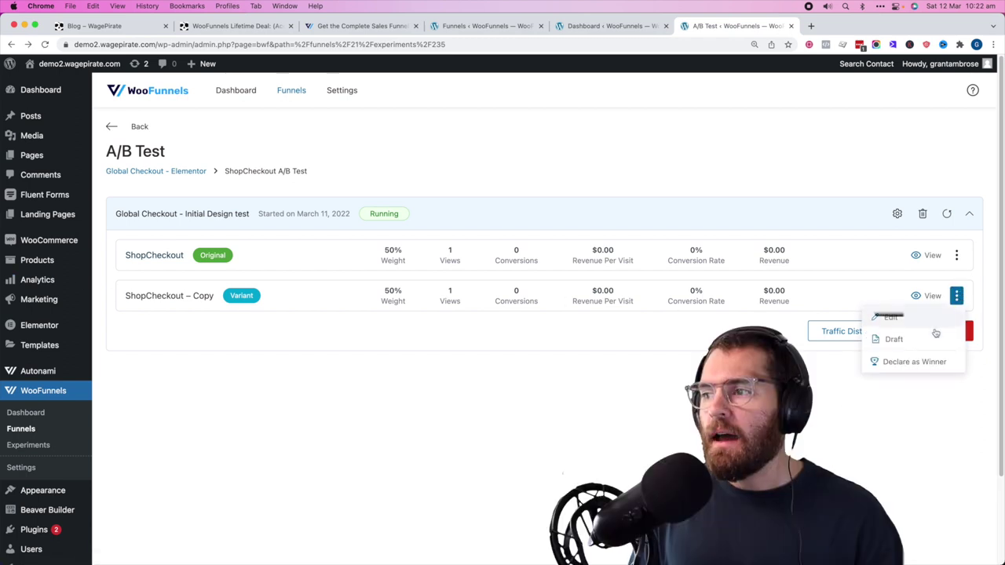
{"action": "left_click", "coordinate": [909, 359]}
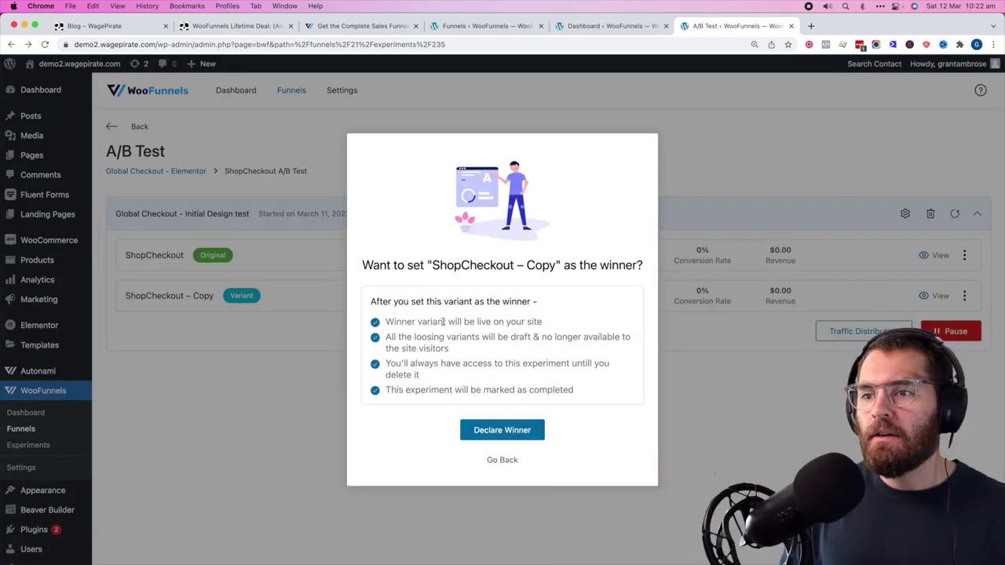
{"action": "left_click", "coordinate": [506, 432]}
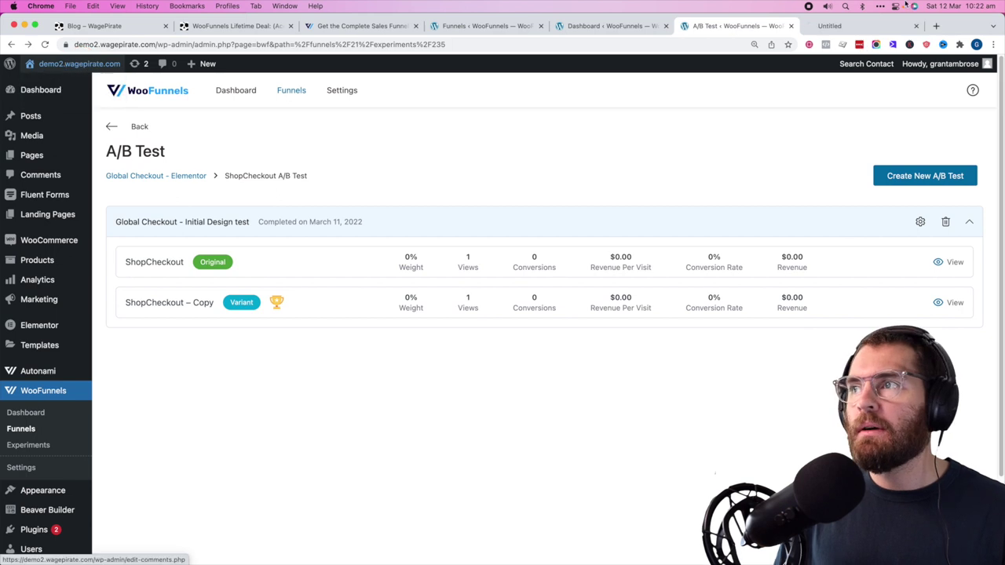
{"action": "left_click", "coordinate": [852, 27]}
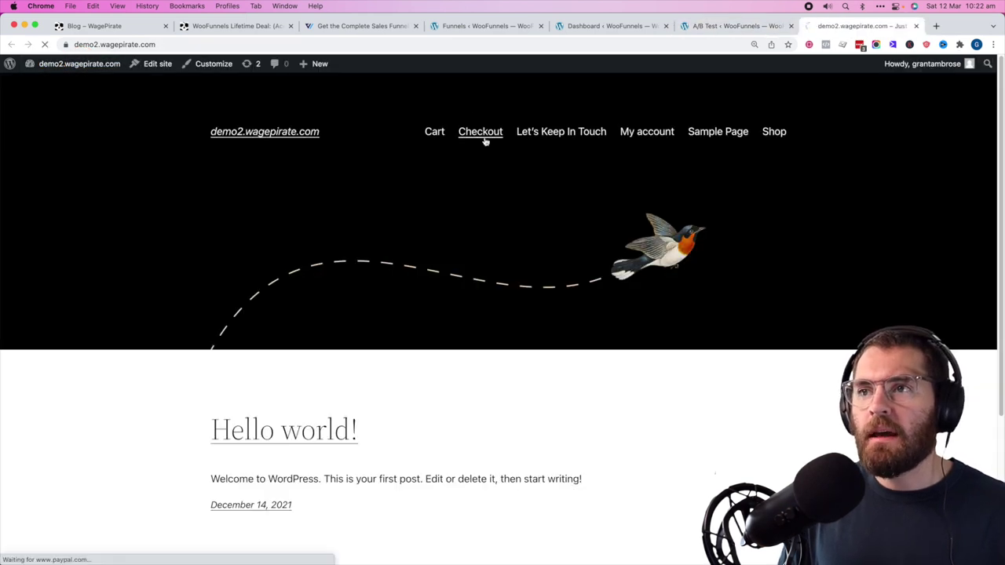
{"action": "left_click", "coordinate": [480, 132]}
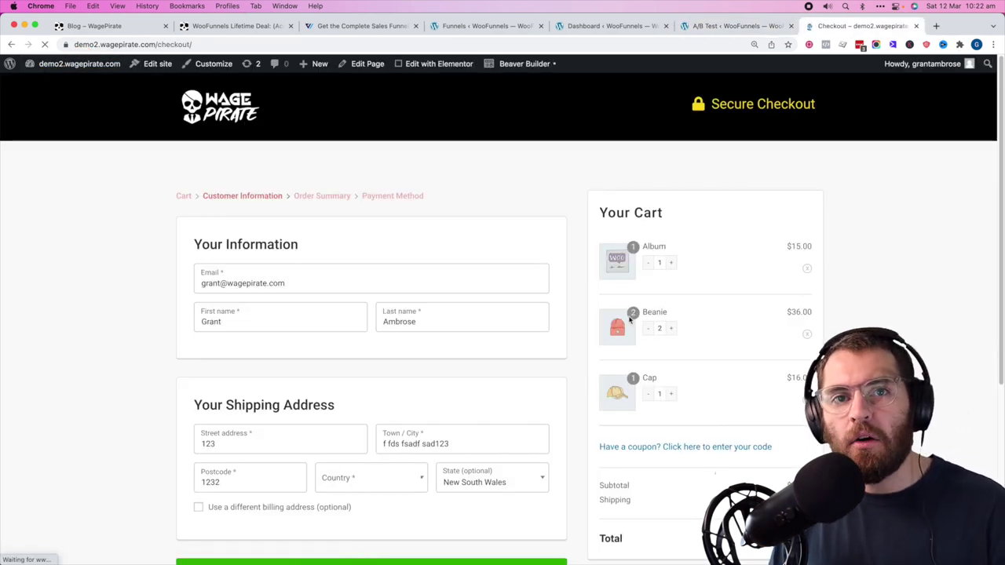
{"action": "scroll", "coordinate": [667, 314], "scroll_direction": "down", "scroll_amount": 2}
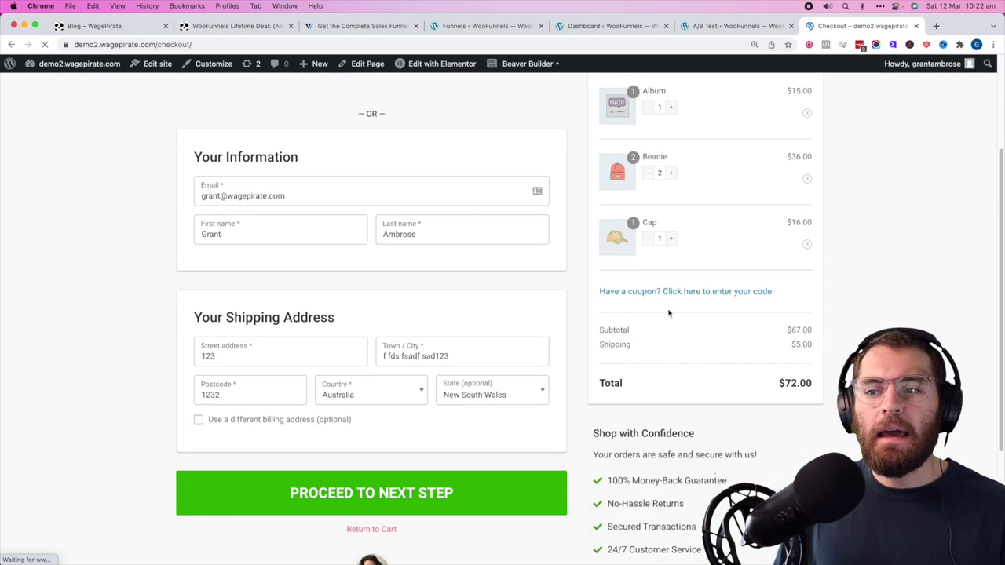
{"action": "scroll", "coordinate": [668, 313], "scroll_direction": "down", "scroll_amount": 3}
{"action": "scroll", "coordinate": [663, 353], "scroll_direction": "up", "scroll_amount": 7}
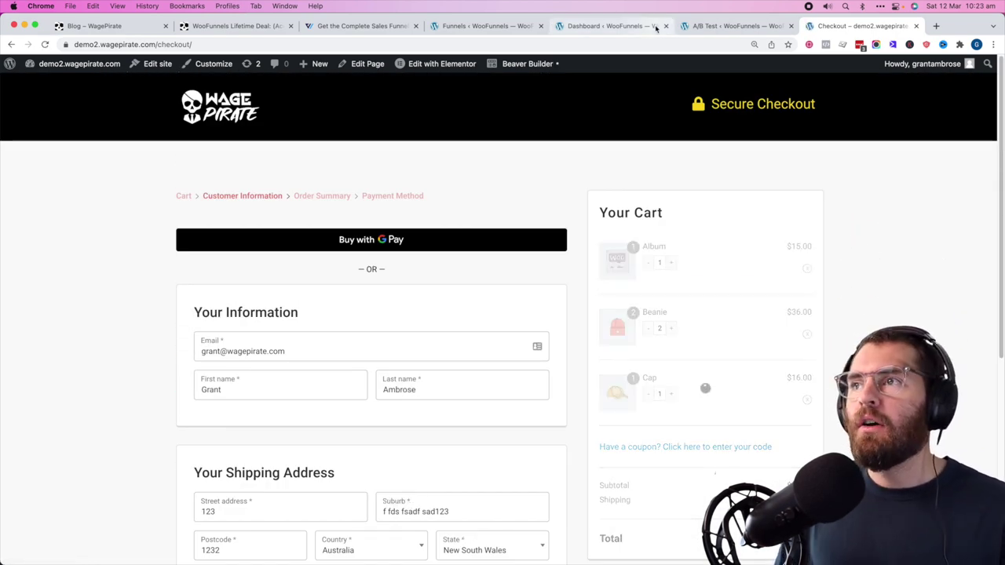
{"action": "left_click", "coordinate": [692, 26]}
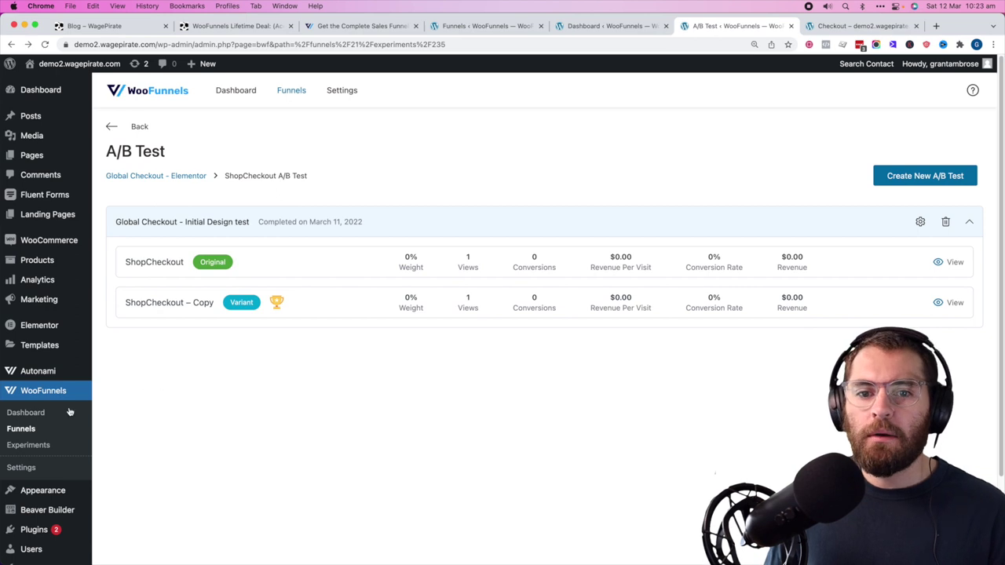
- Create a checkout page experiment named 'Address Autocomplete' with ShopCheckout as the original
{"action": "left_click", "coordinate": [26, 445]}
{"action": "left_click", "coordinate": [202, 122]}
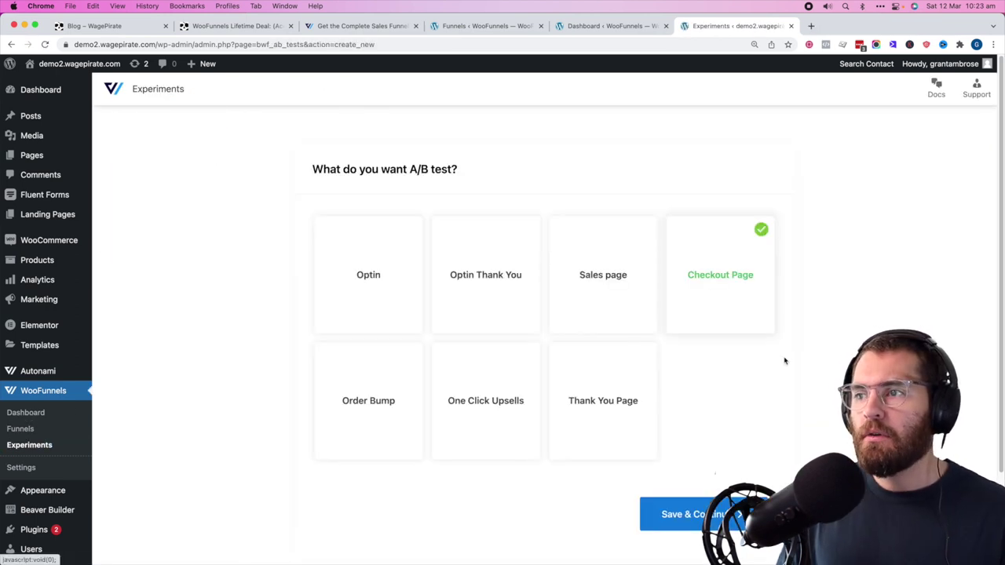
{"action": "left_click", "coordinate": [743, 281]}
{"action": "left_click", "coordinate": [661, 514]}
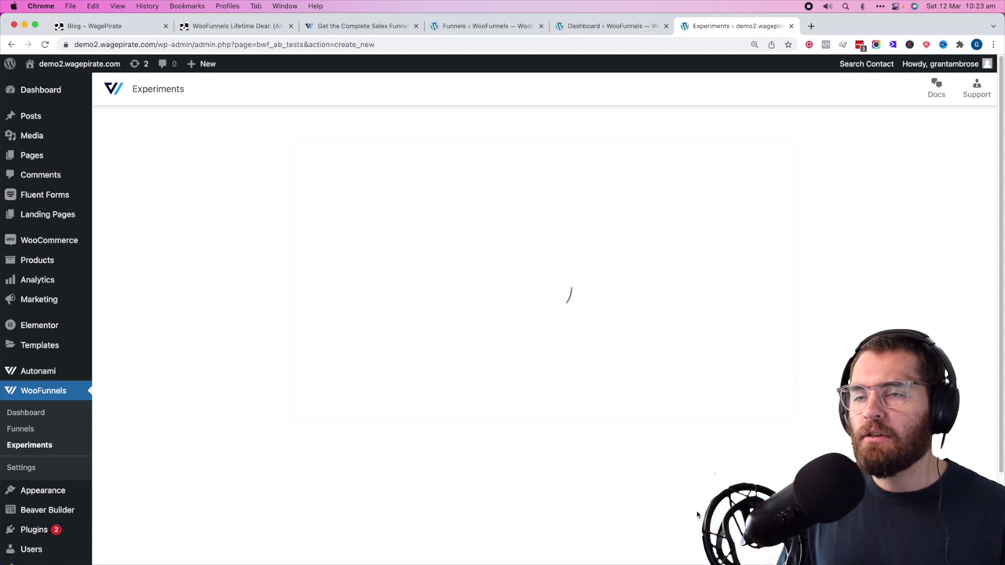
{"action": "left_click", "coordinate": [361, 274]}
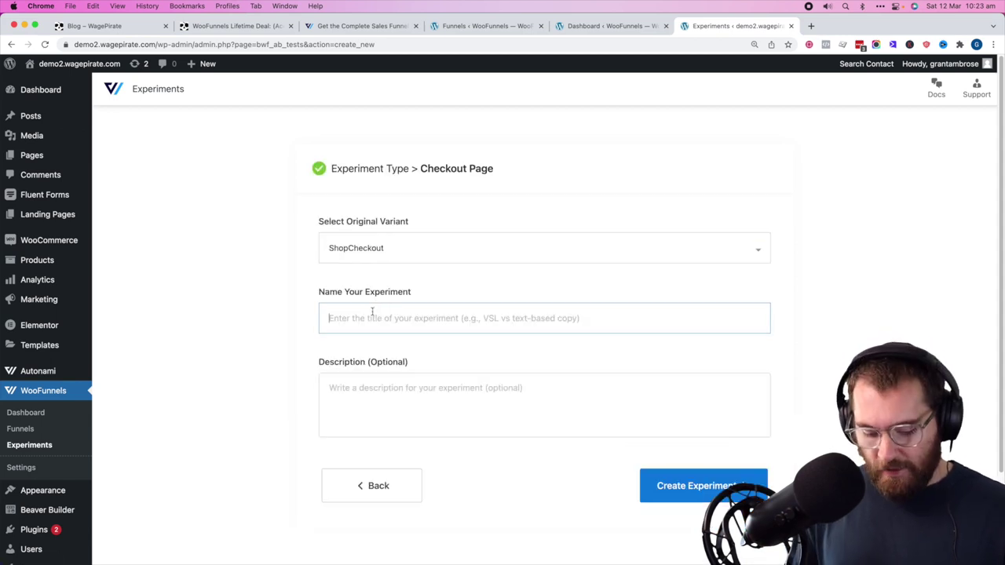
{"action": "type", "text": "Address Auto"}
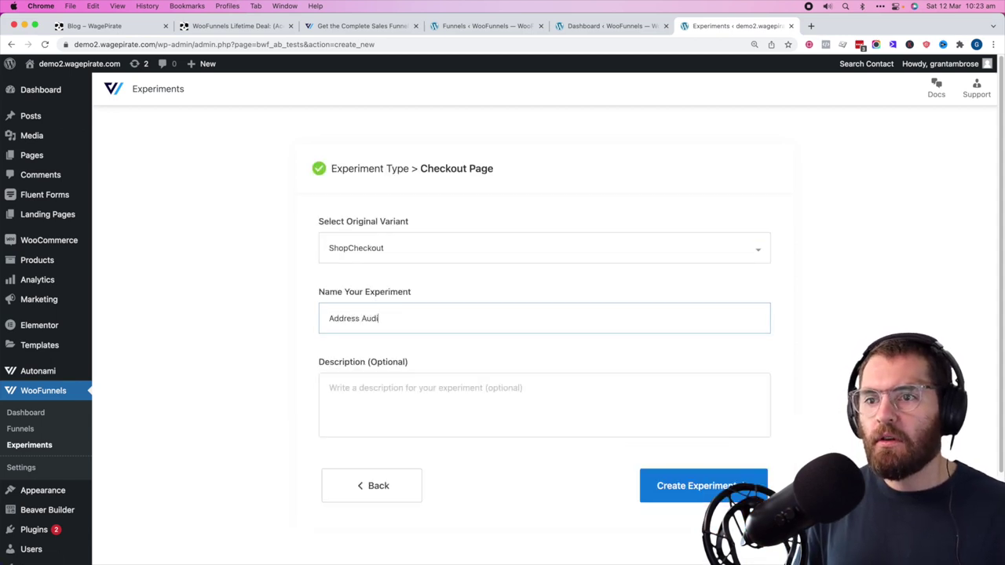
{"action": "type", "text": "complete"}
{"action": "left_click", "coordinate": [697, 484]}
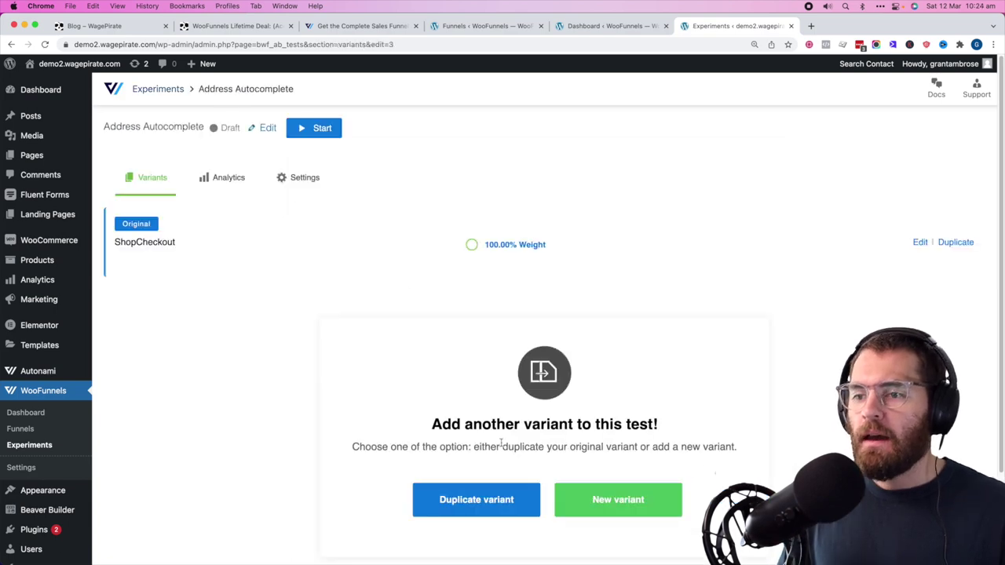
- Duplicate the ShopCheckout variant, split traffic 50/50, and open the copy for editing
{"action": "left_click", "coordinate": [465, 509]}
{"action": "left_click", "coordinate": [436, 370]}
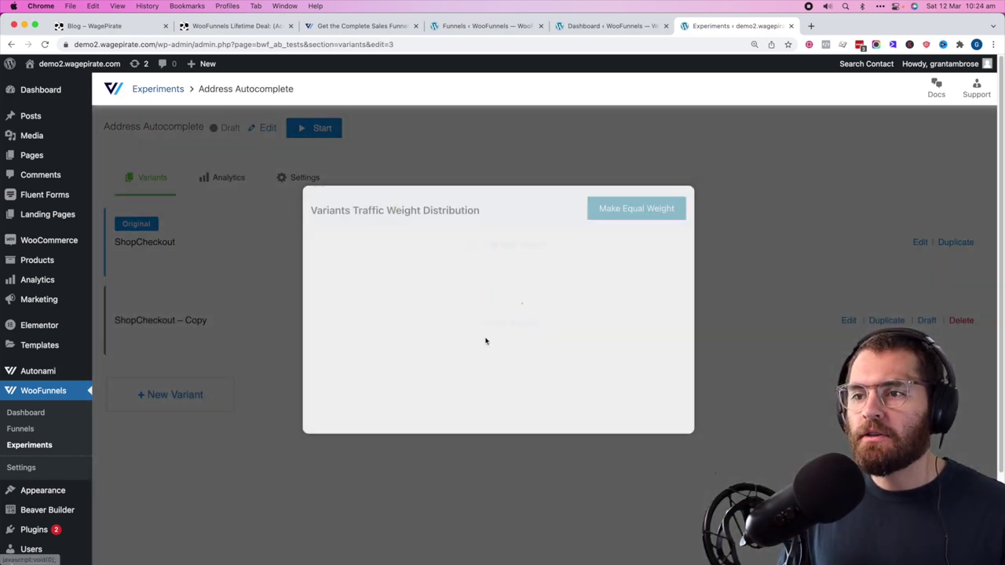
{"action": "left_click", "coordinate": [645, 199]}
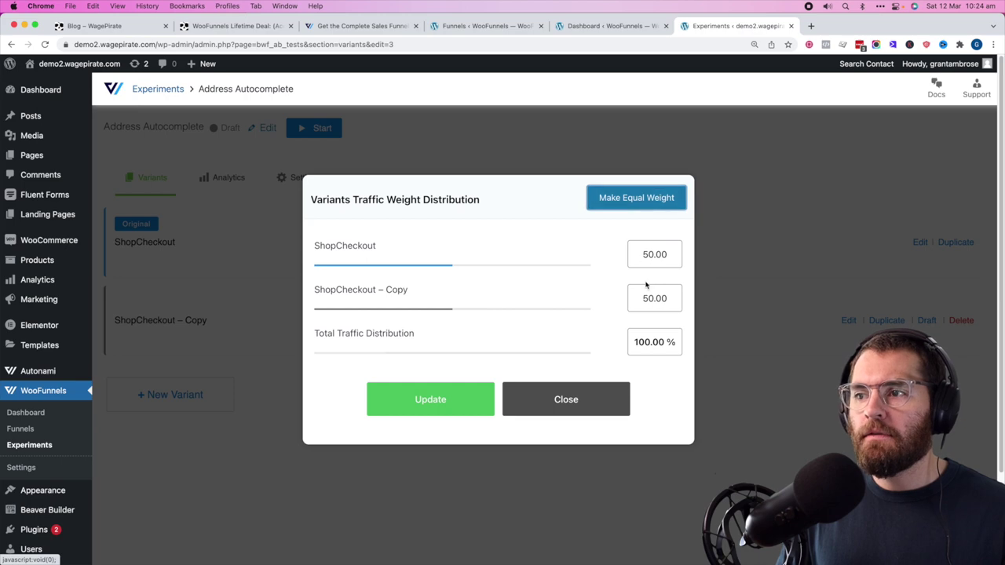
{"action": "left_click", "coordinate": [455, 392]}
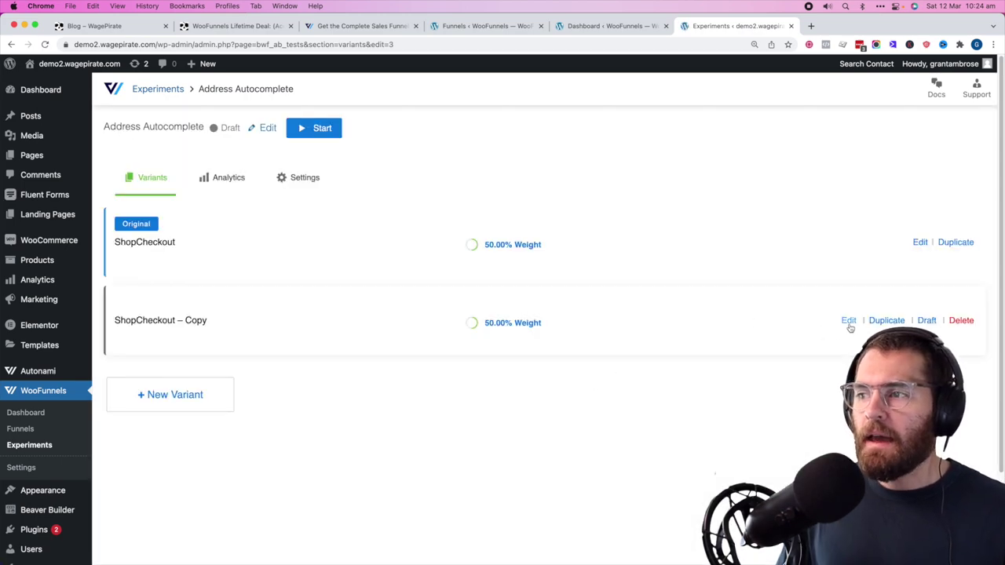
{"action": "left_click", "coordinate": [849, 322]}
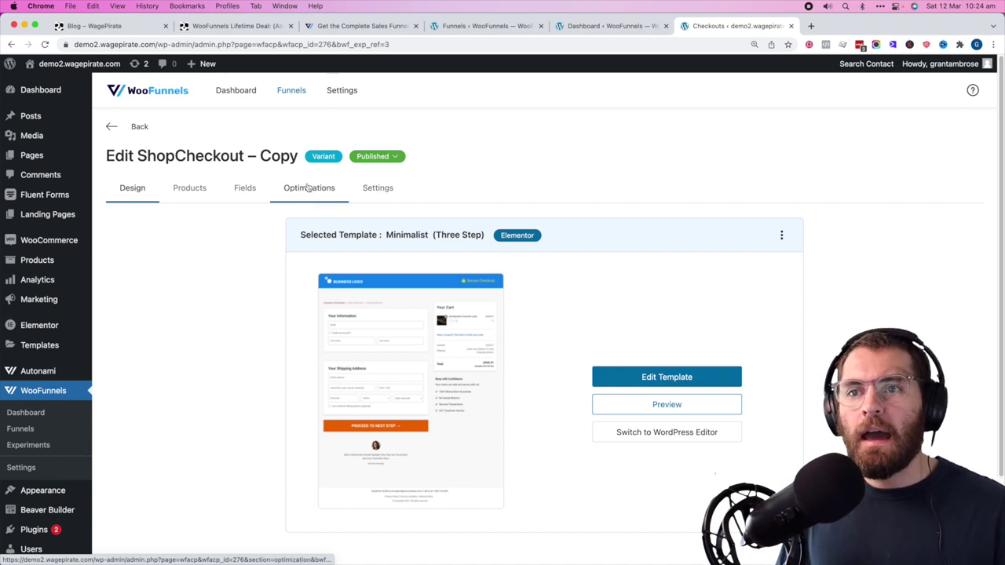
- Enable Google Address Autocompletion, retitle the variant 'Address Autocomplete', and start the experiment
{"action": "left_click", "coordinate": [317, 192]}
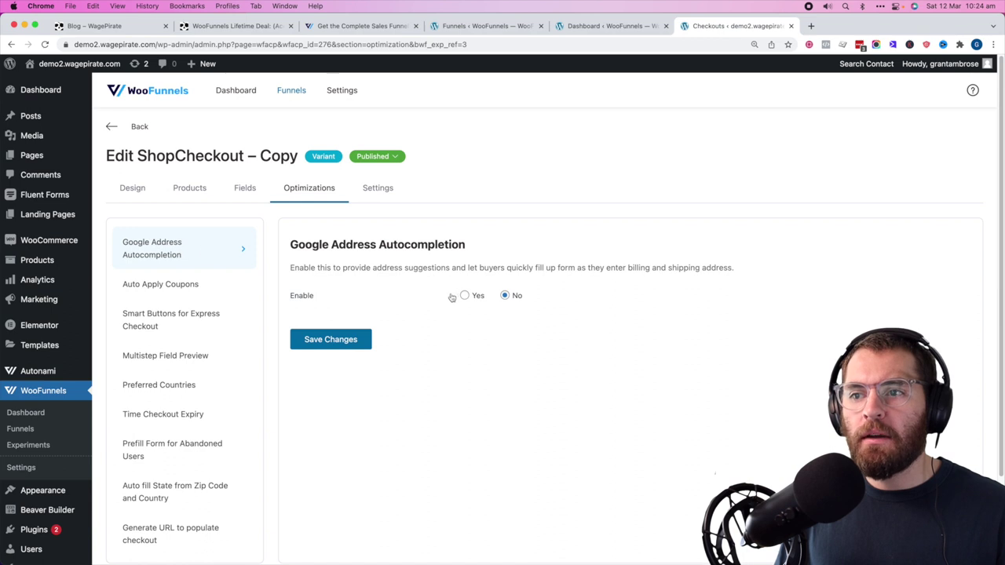
{"action": "left_click", "coordinate": [464, 295]}
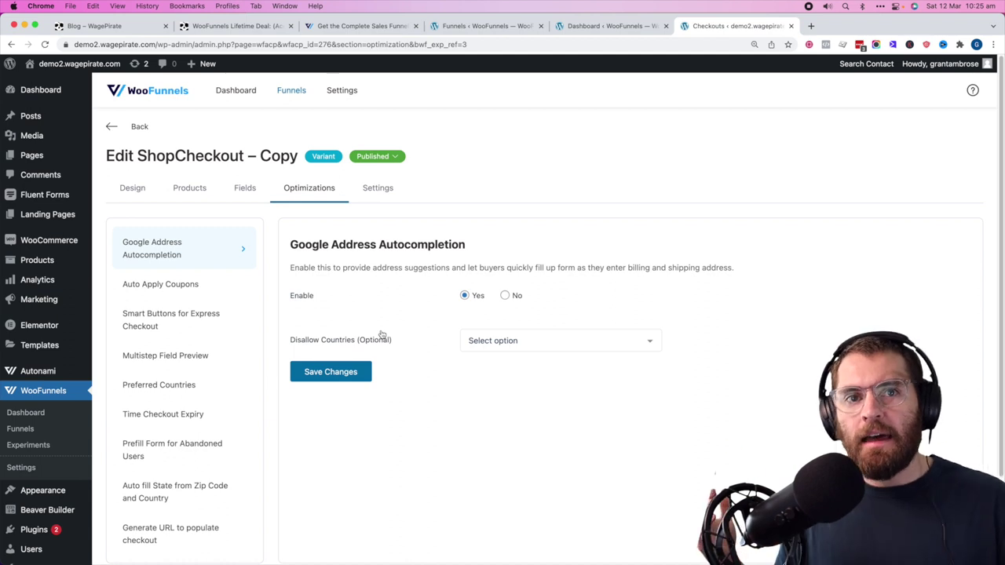
{"action": "left_click", "coordinate": [377, 156]}
{"action": "left_click", "coordinate": [315, 181]}
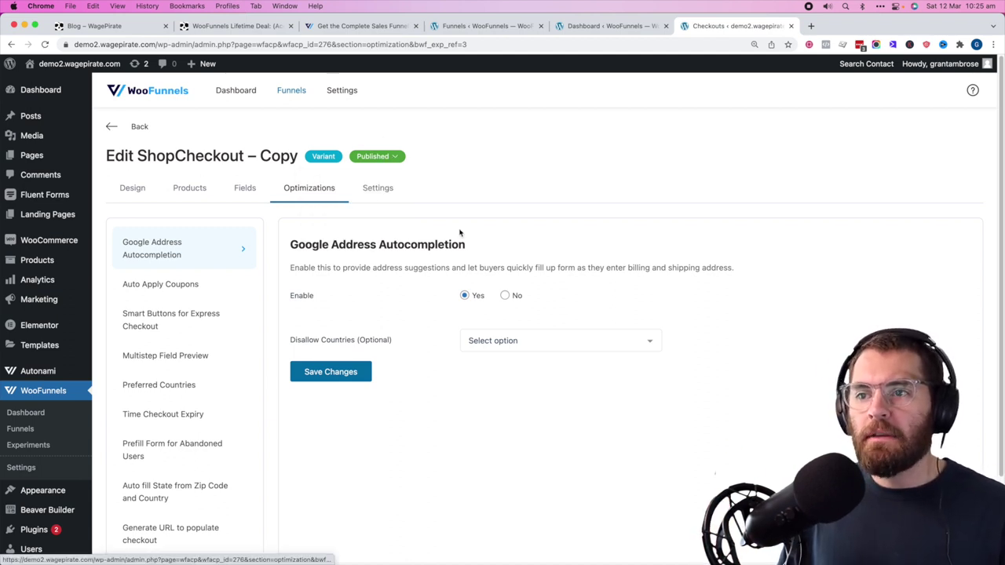
{"action": "key", "text": "super+a"}
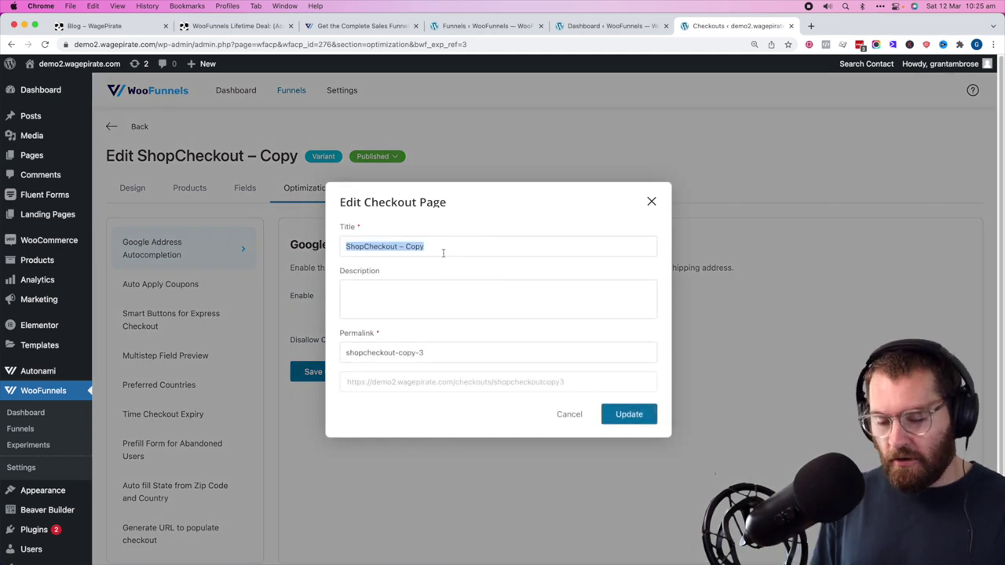
{"action": "type", "text": "Address Autocomp"}
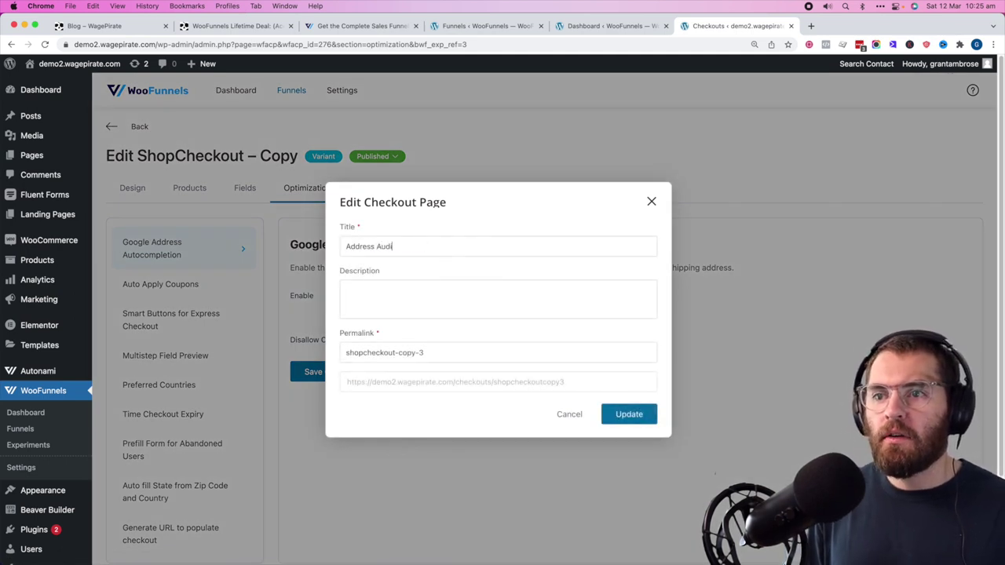
{"action": "type", "text": "lete"}
{"action": "key", "text": "Return"}
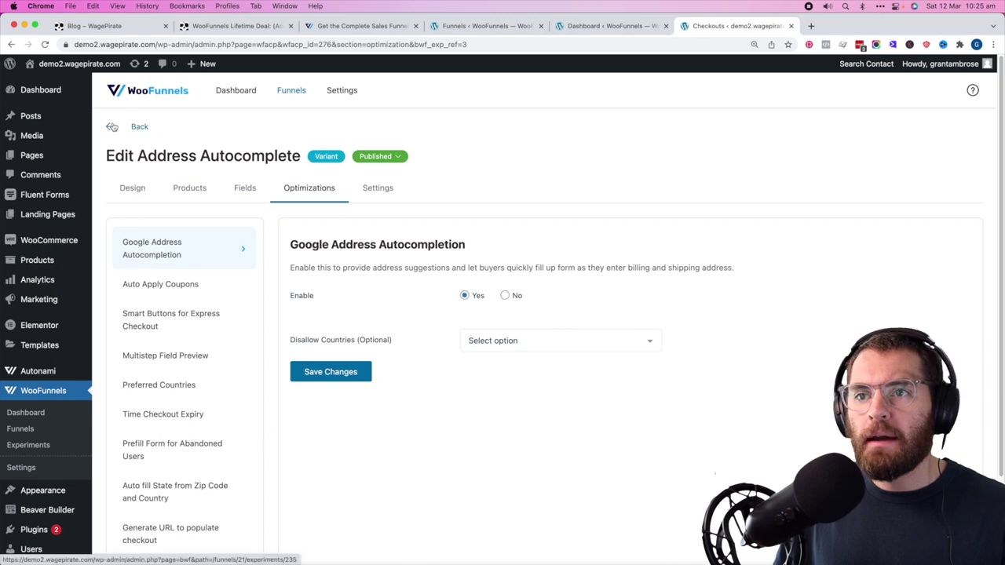
{"action": "left_click", "coordinate": [119, 126]}
{"action": "left_click", "coordinate": [949, 331]}
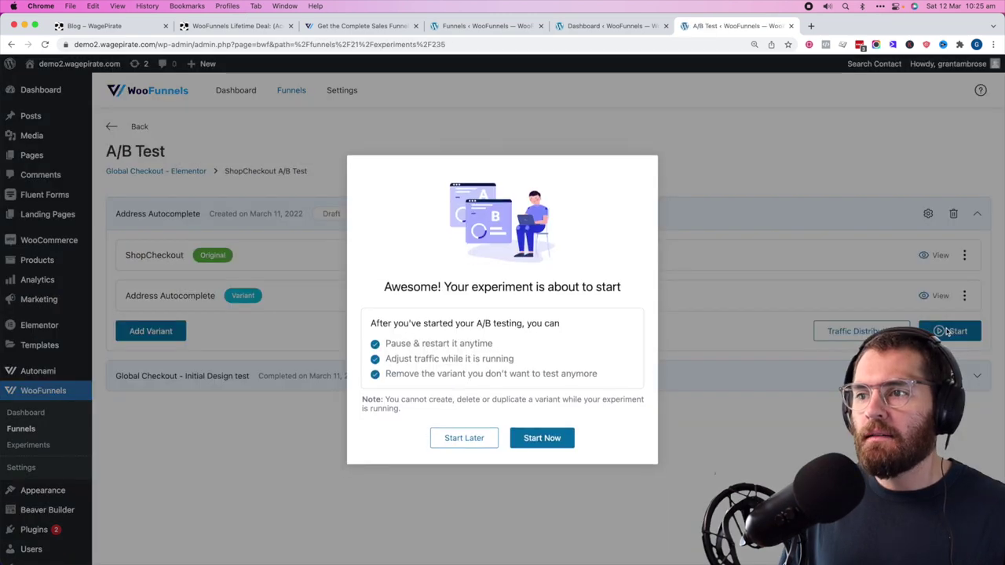
- Confirm Start Now so the Address Autocomplete experiment begins running
{"action": "left_click", "coordinate": [541, 438]}
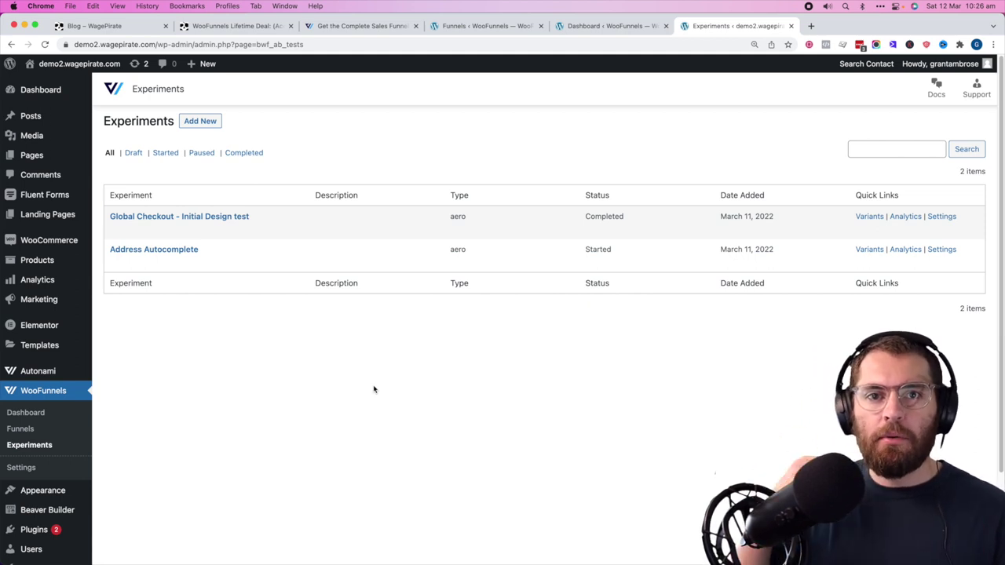
{"action": "left_click", "coordinate": [31, 468]}
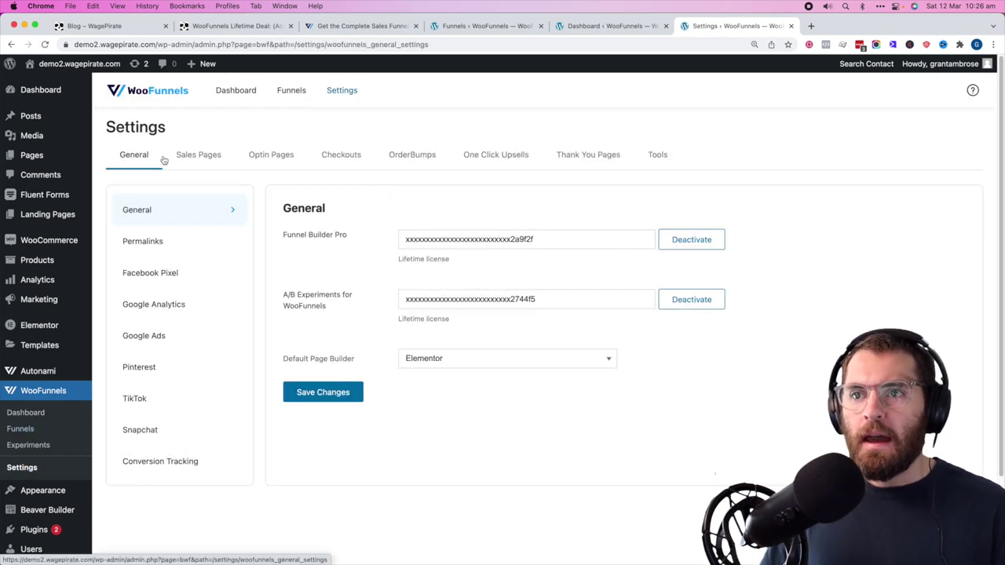
{"action": "left_click", "coordinate": [347, 151]}
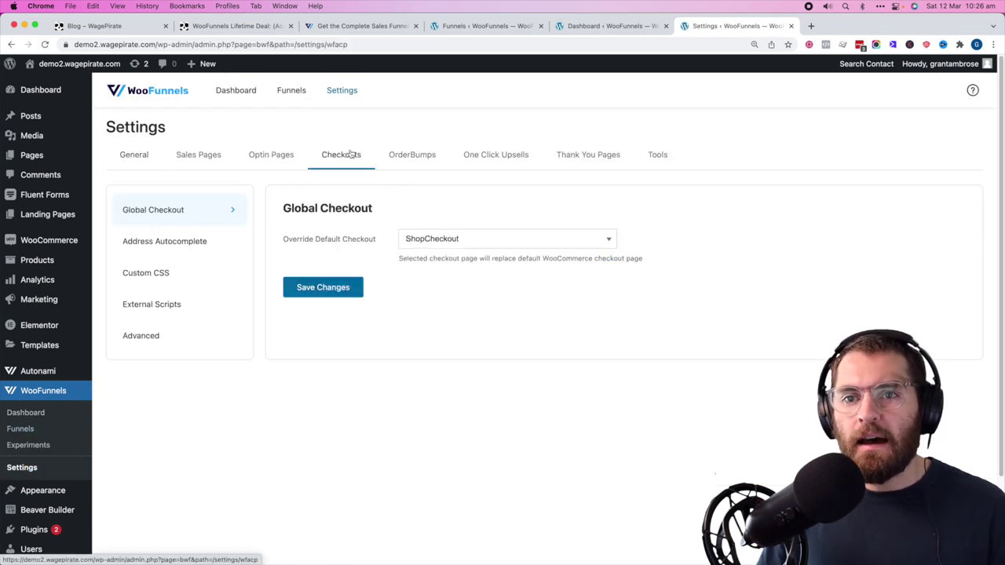
{"action": "left_click", "coordinate": [145, 245]}
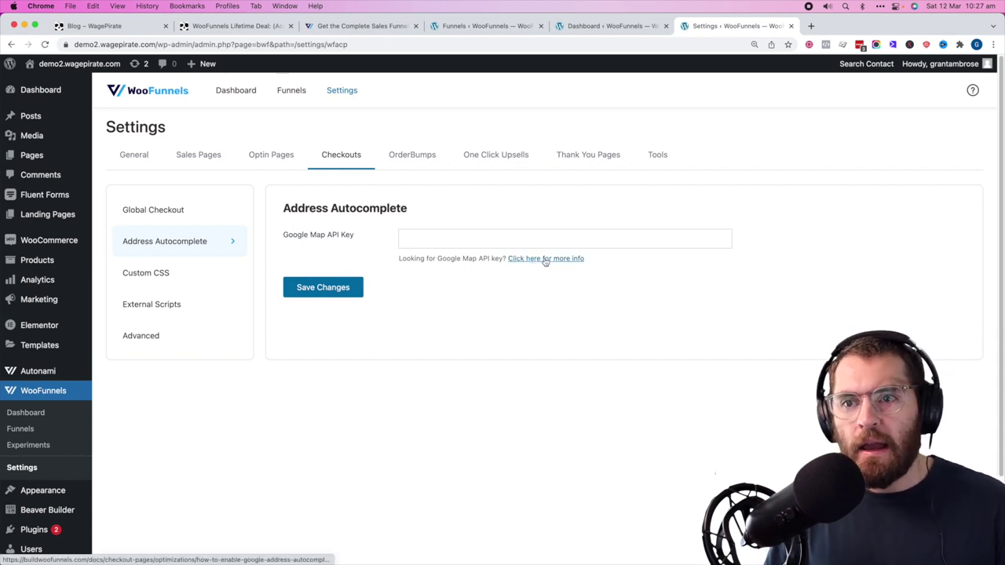
{"action": "left_click", "coordinate": [453, 233]}
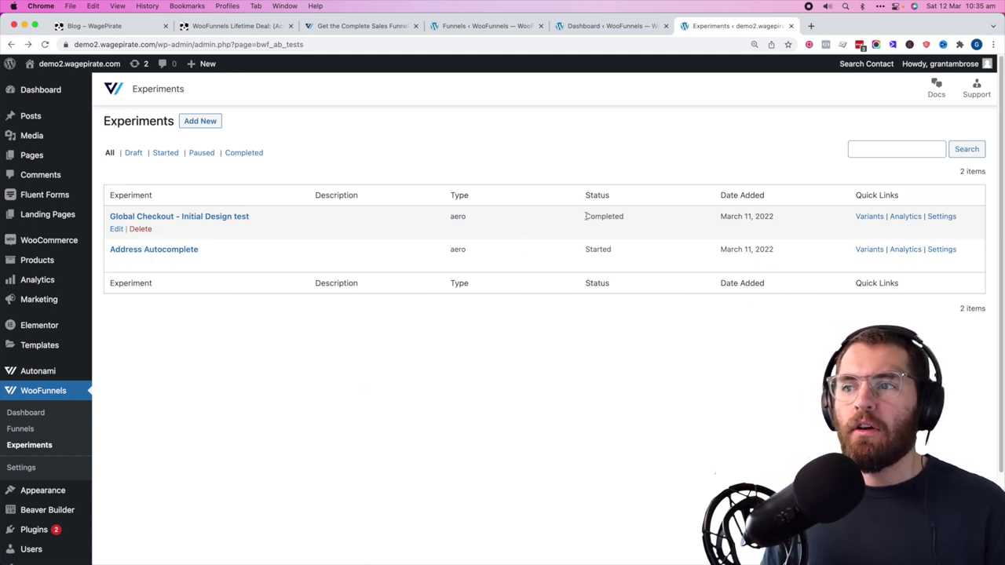
{"action": "double_click", "coordinate": [586, 216]}
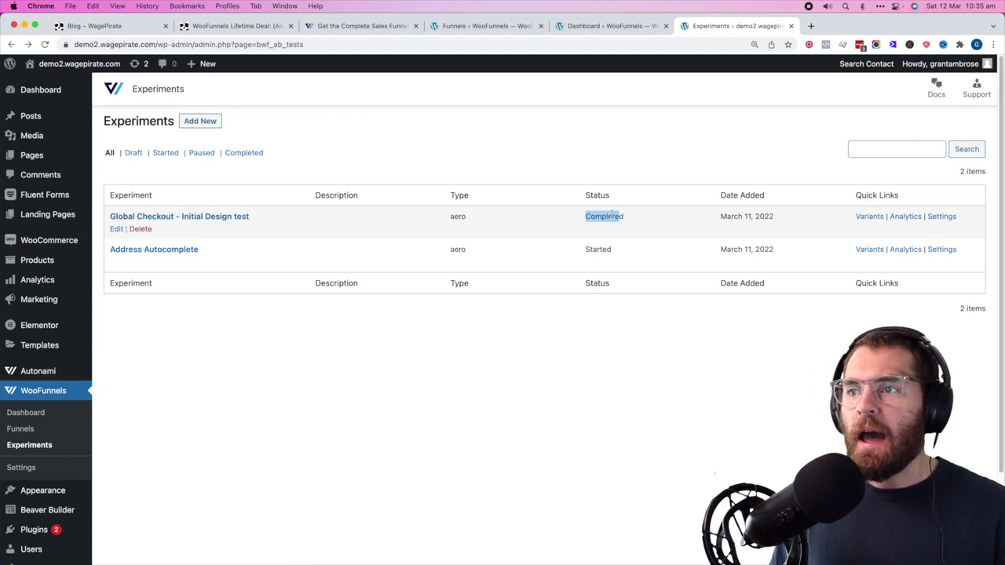
{"action": "left_click_drag", "start_coordinate": [621, 215], "coordinate": [591, 213]}
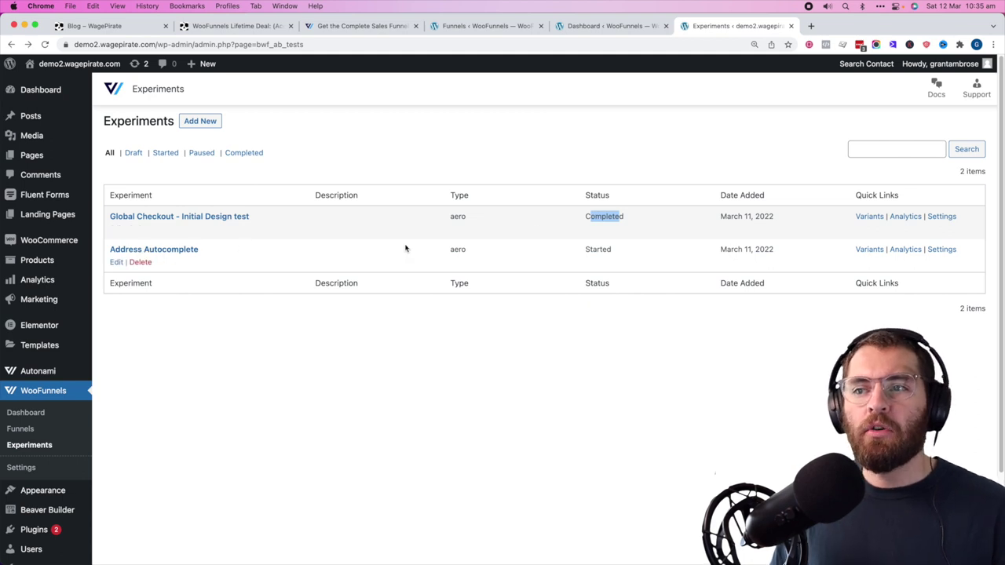
{"action": "left_click", "coordinate": [603, 248]}
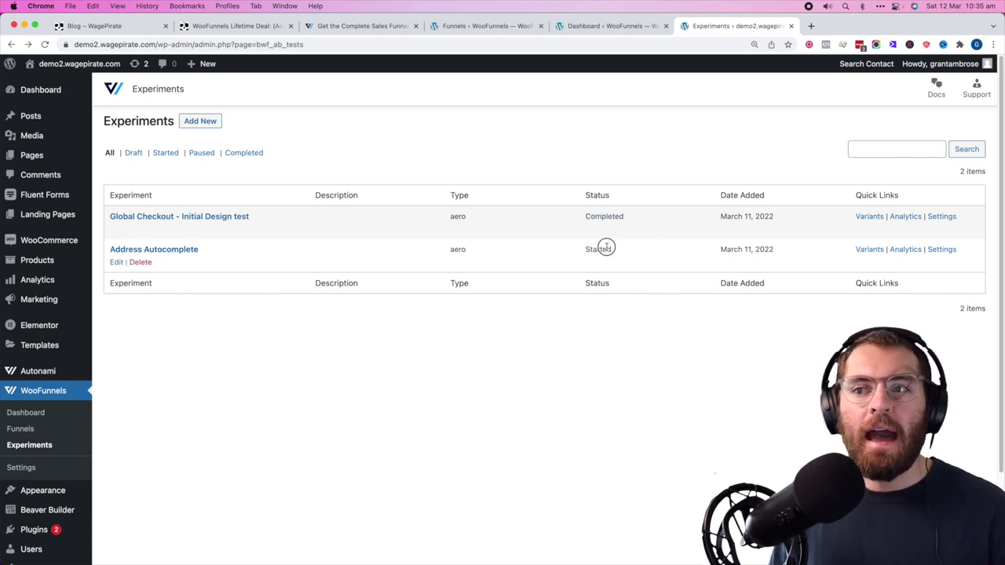
{"action": "left_click", "coordinate": [203, 123]}
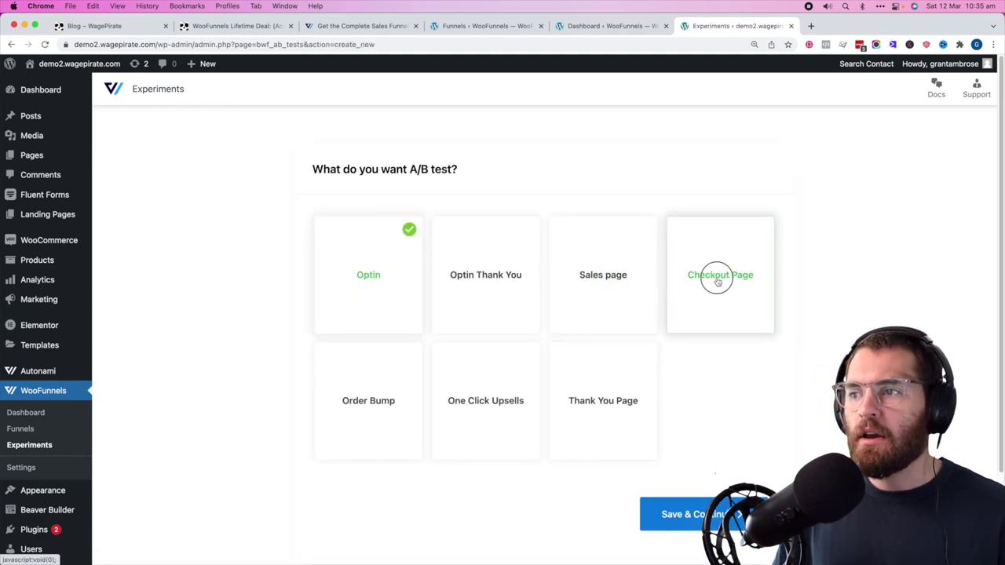
{"action": "left_click", "coordinate": [717, 277]}
{"action": "left_click", "coordinate": [663, 515]}
{"action": "left_click", "coordinate": [455, 246]}
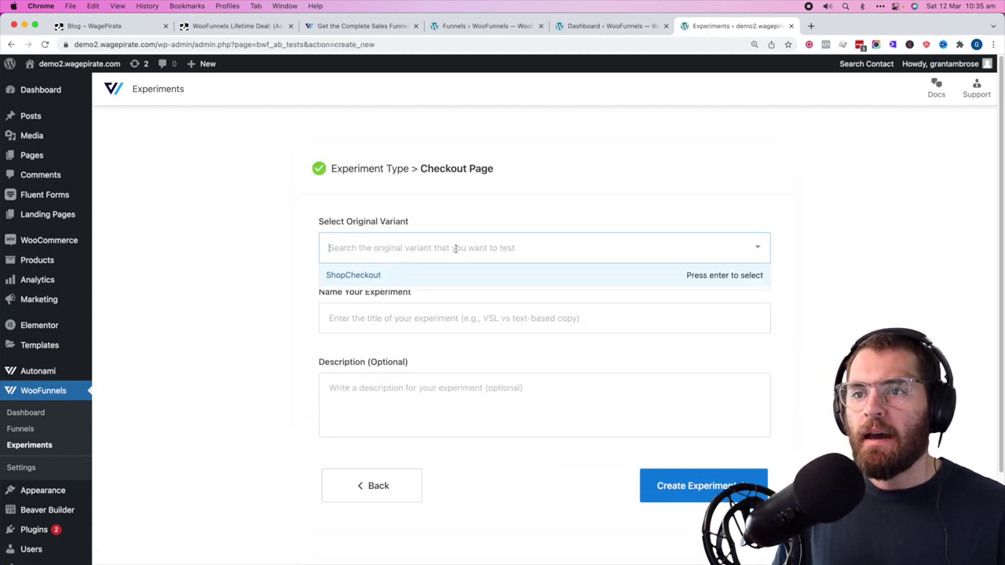
{"action": "left_click", "coordinate": [365, 275]}
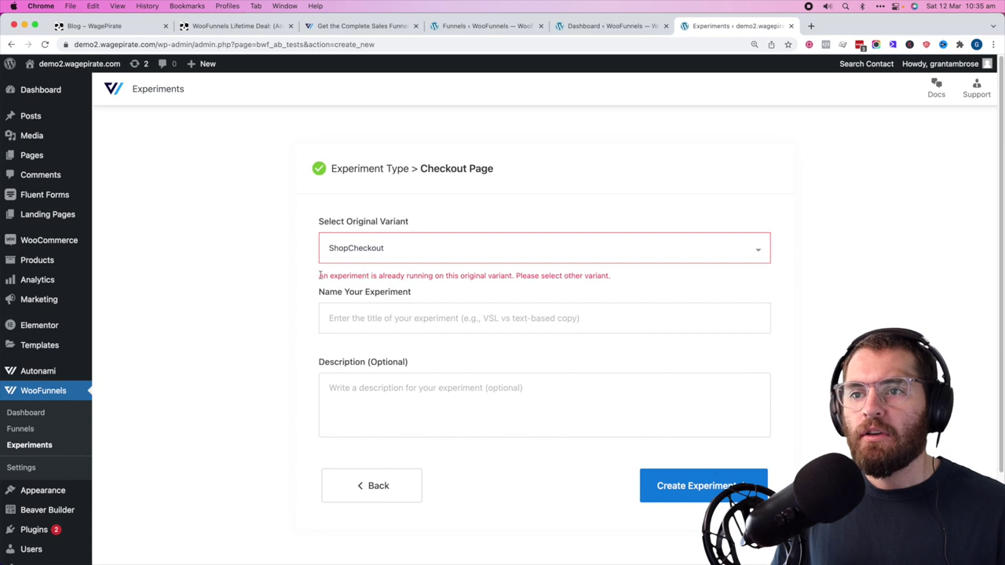
{"action": "left_click_drag", "start_coordinate": [319, 274], "coordinate": [594, 275]}
{"action": "left_click", "coordinate": [595, 276]}
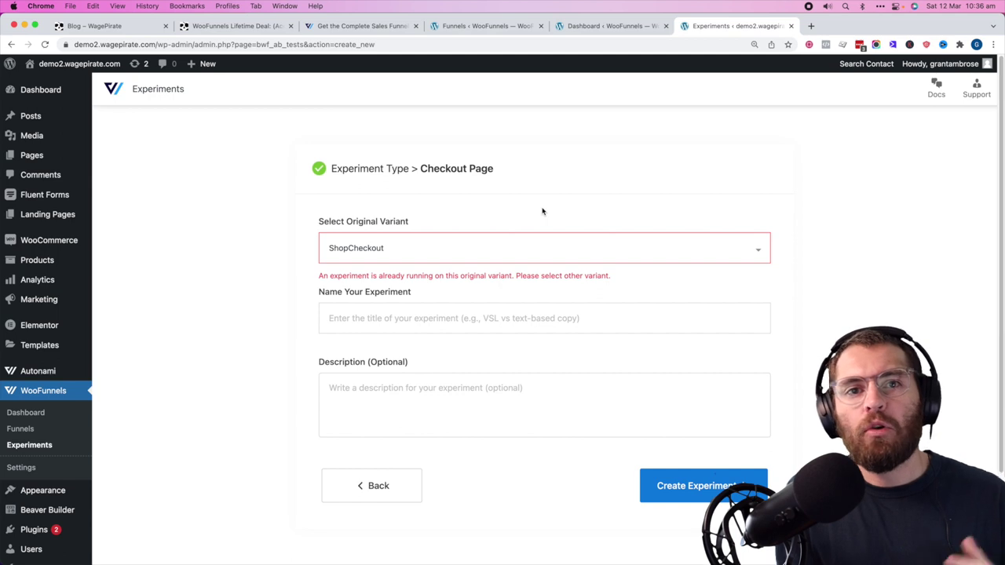
{"action": "left_click_drag", "start_coordinate": [592, 276], "coordinate": [341, 280]}
{"action": "left_click", "coordinate": [341, 277]}
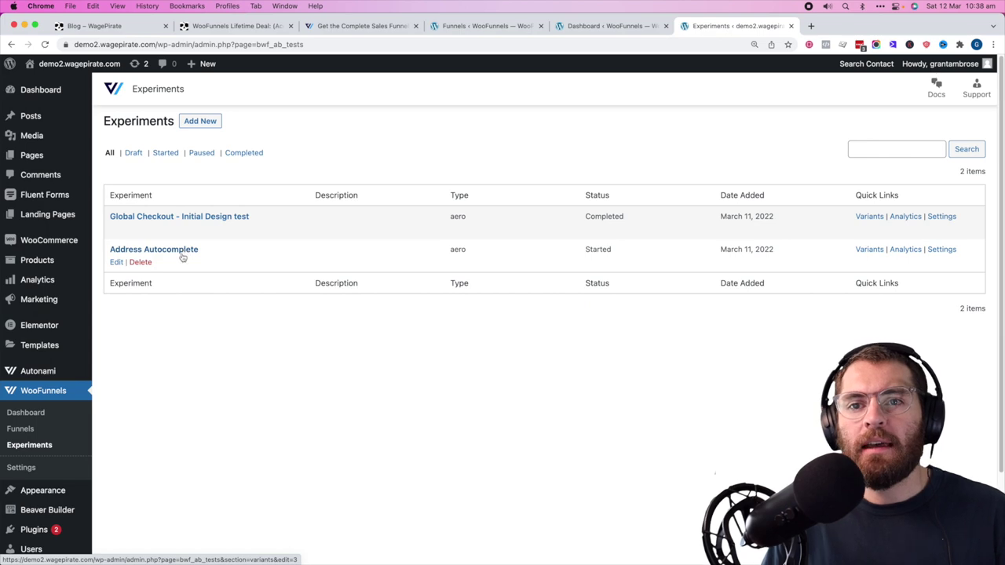
- Delete the Address Autocomplete test and create a ShopCheckout checkout experiment named 'Multistep VS Single'
{"action": "left_click", "coordinate": [140, 262]}
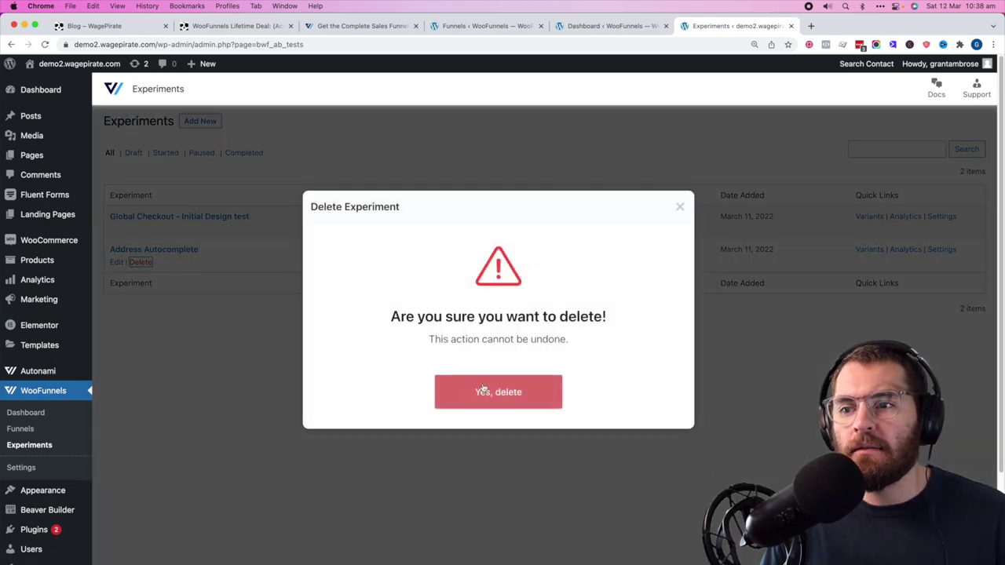
{"action": "left_click", "coordinate": [499, 393]}
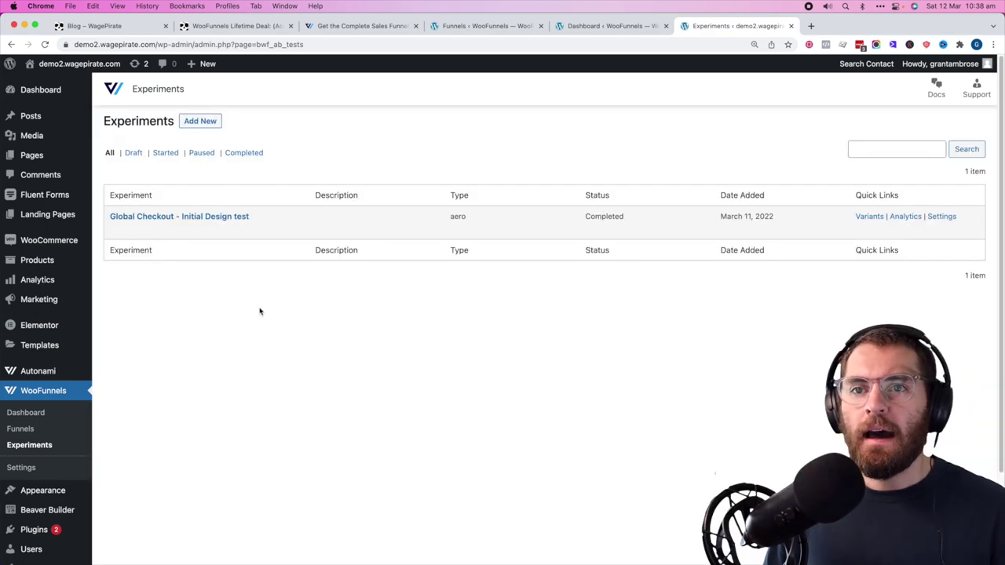
{"action": "left_click", "coordinate": [201, 121]}
{"action": "left_click", "coordinate": [722, 282]}
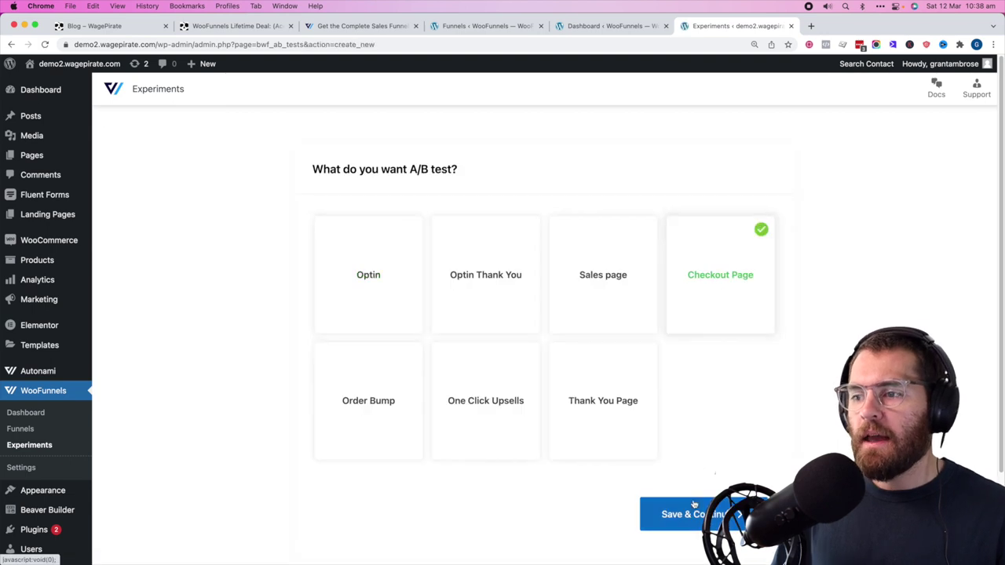
{"action": "left_click", "coordinate": [696, 508]}
{"action": "left_click", "coordinate": [482, 248]}
{"action": "left_click", "coordinate": [482, 275]}
{"action": "left_click", "coordinate": [368, 318]}
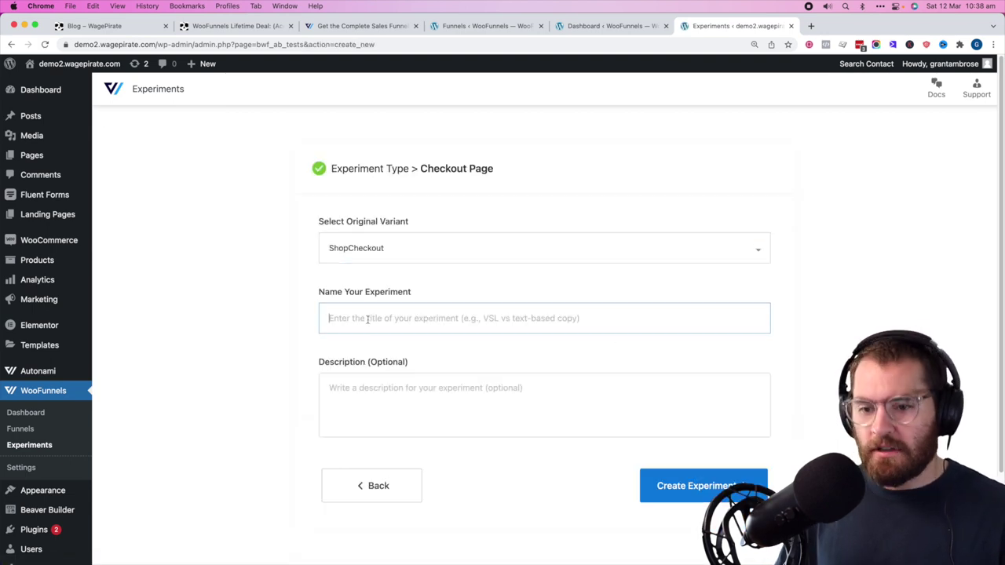
{"action": "type", "text": "Multis"}
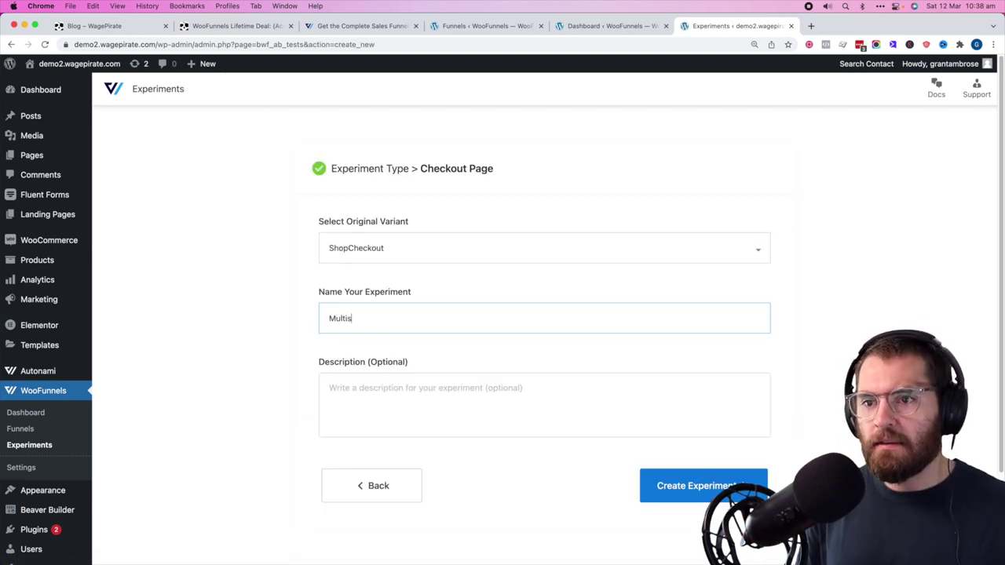
{"action": "type", "text": "tep VS Single"}
{"action": "left_click", "coordinate": [674, 480]}
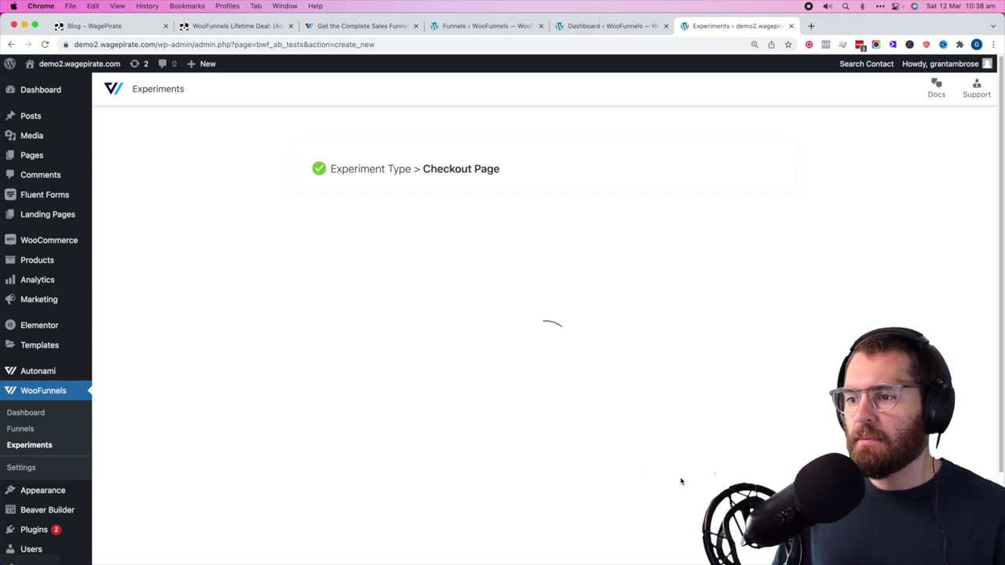
- Add a duplicate ShopCheckout variant, set equal 50/50 weights, and edit the copy
{"action": "left_click", "coordinate": [476, 498]}
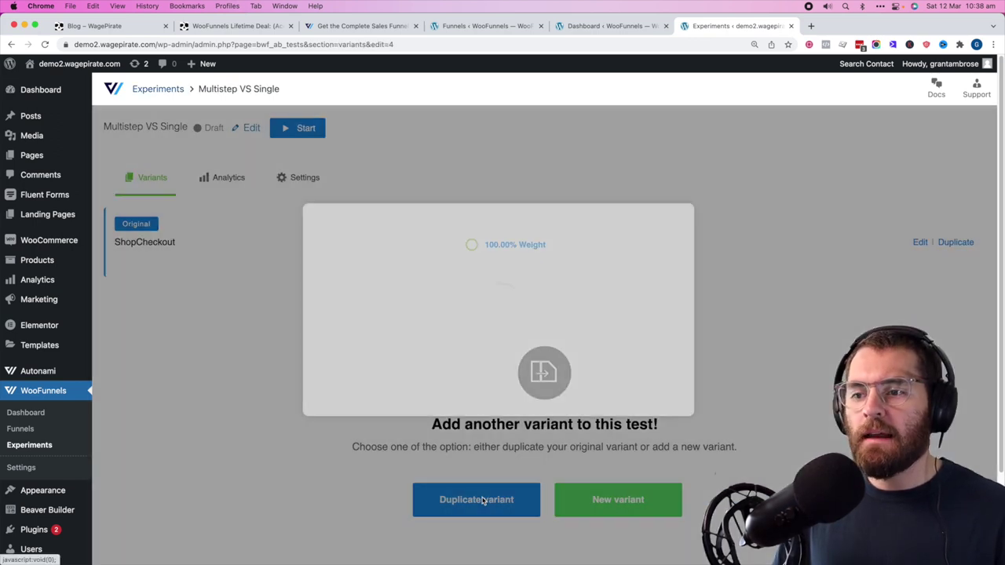
{"action": "left_click", "coordinate": [453, 374]}
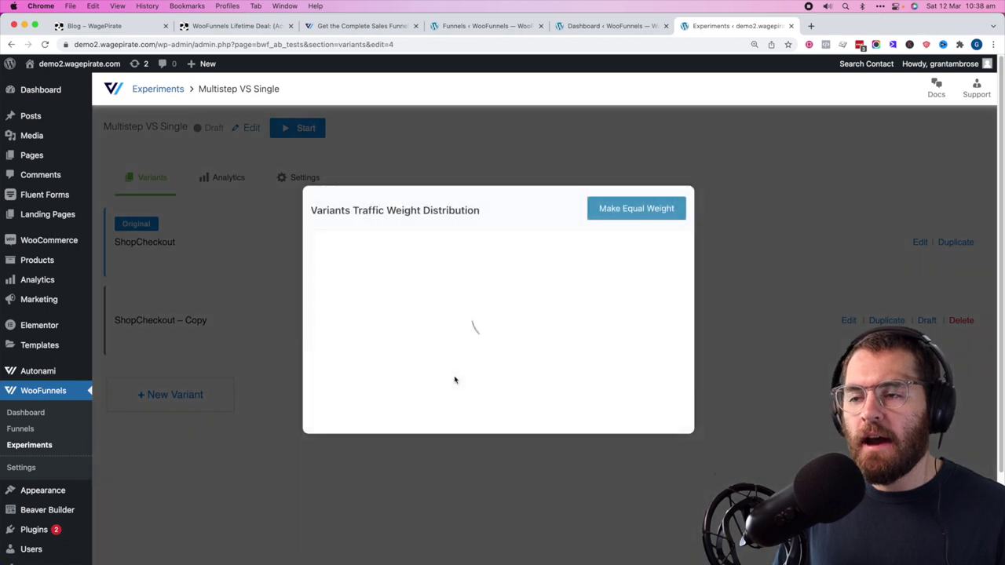
{"action": "left_click", "coordinate": [620, 201]}
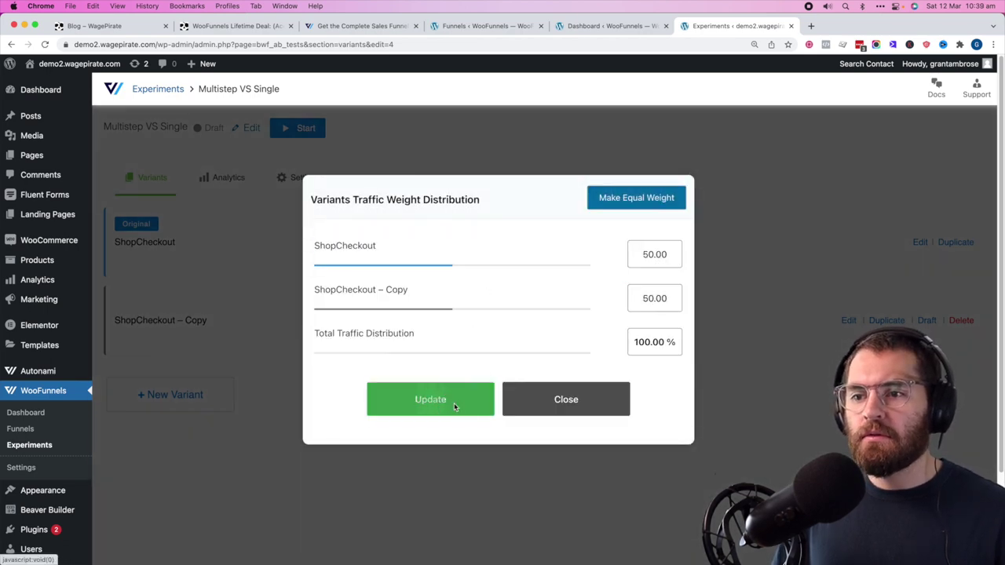
{"action": "left_click", "coordinate": [453, 403]}
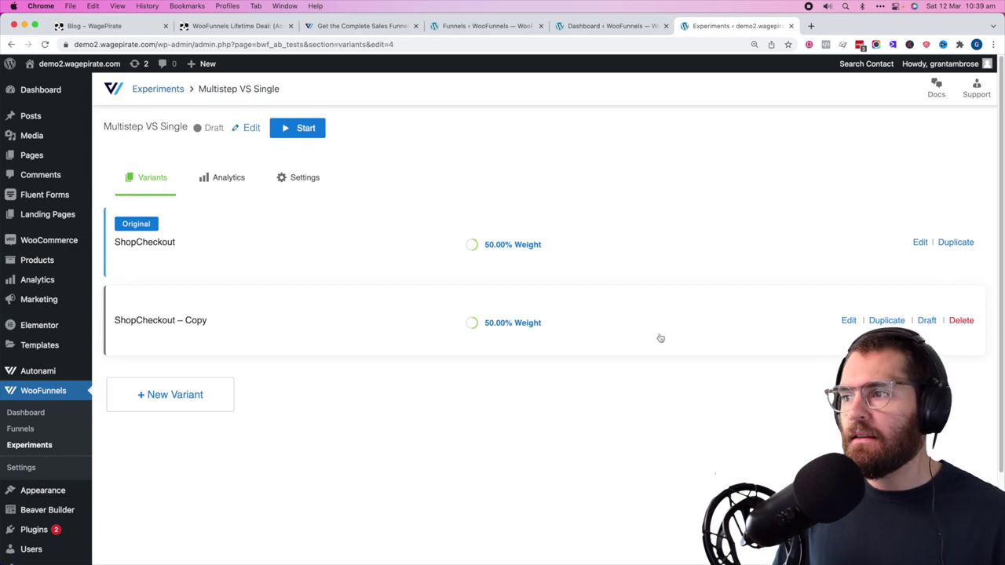
{"action": "left_click", "coordinate": [849, 318]}
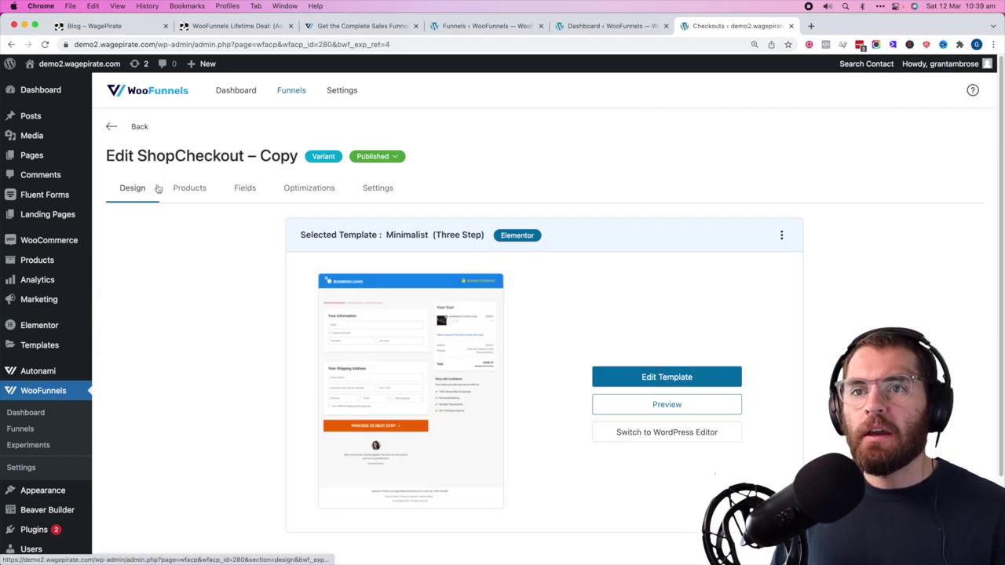
- Review the copy's three field steps: information/shipping address, shipping method/summary, and payment
{"action": "left_click", "coordinate": [245, 189]}
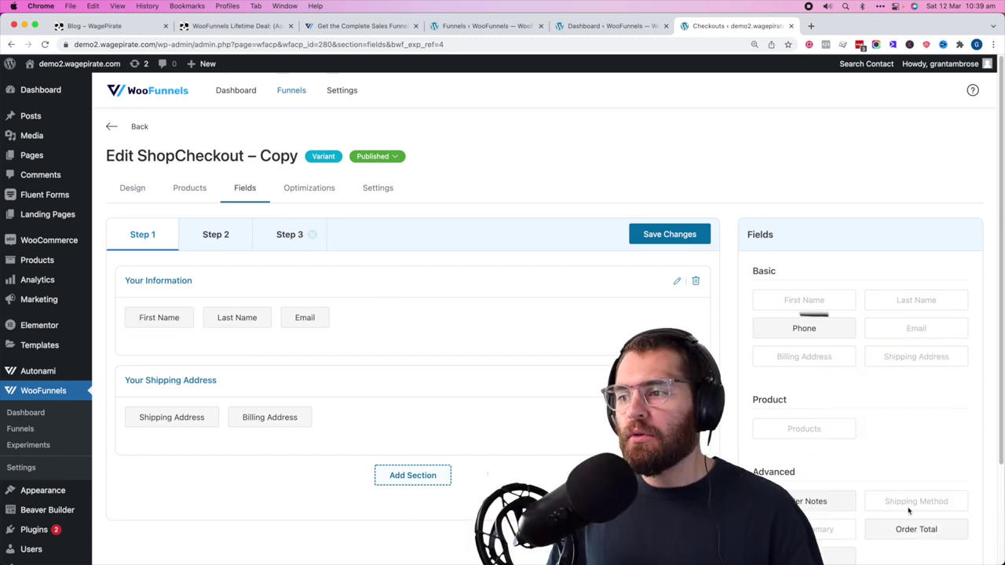
{"action": "scroll", "coordinate": [706, 392], "scroll_direction": "down", "scroll_amount": 3}
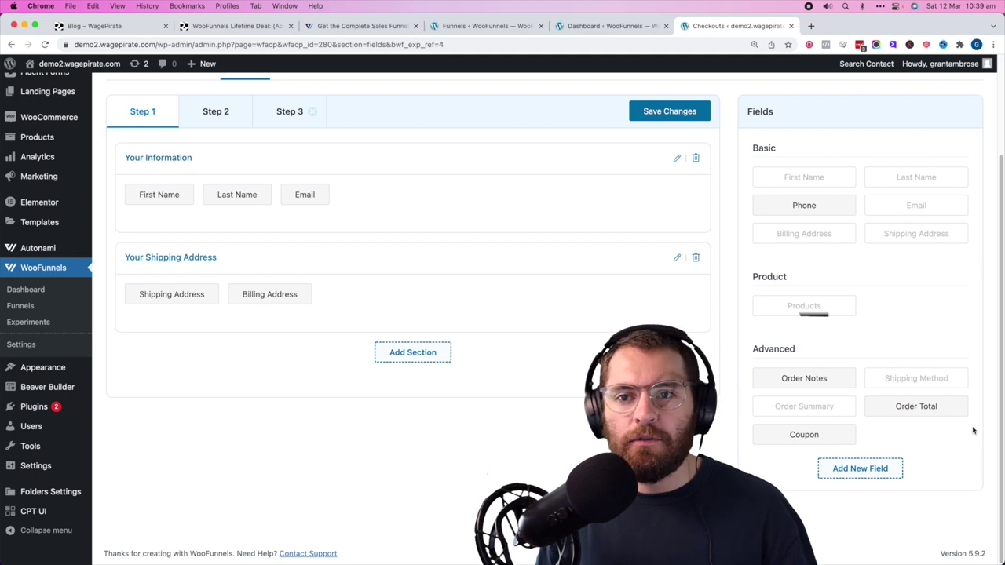
{"action": "scroll", "coordinate": [973, 430], "scroll_direction": "up", "scroll_amount": 3}
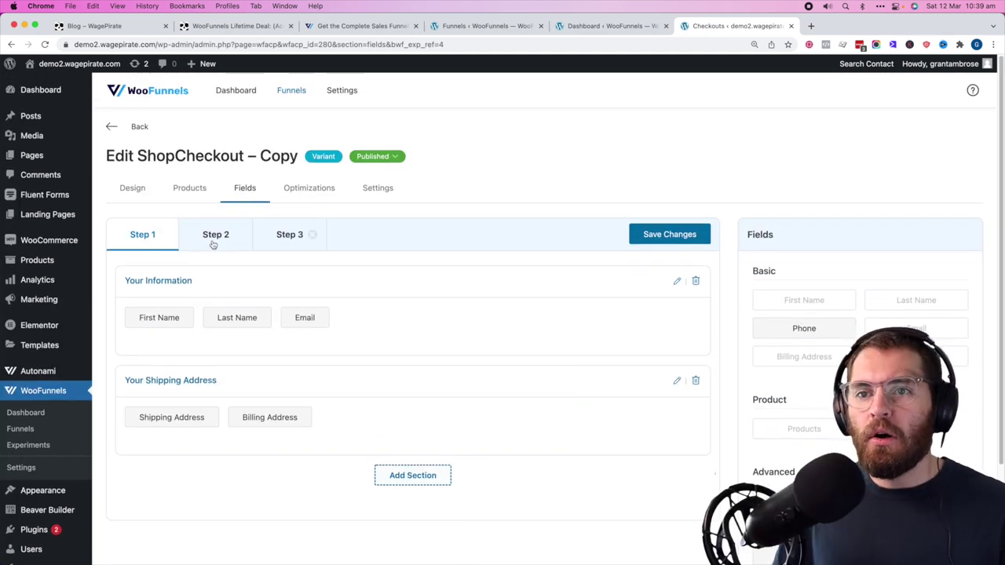
{"action": "left_click", "coordinate": [213, 245]}
{"action": "left_click", "coordinate": [270, 243]}
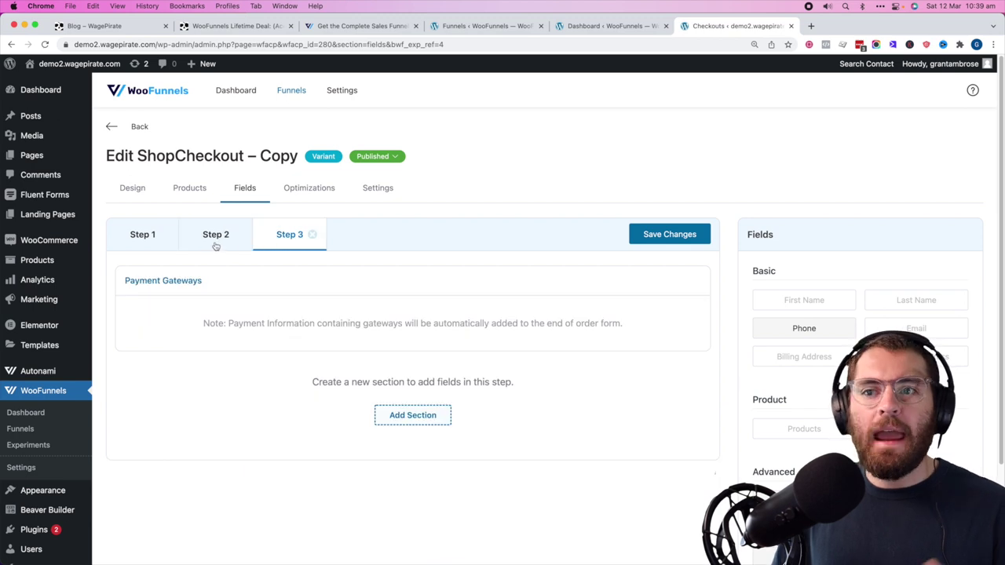
{"action": "left_click", "coordinate": [215, 246]}
{"action": "left_click", "coordinate": [304, 237]}
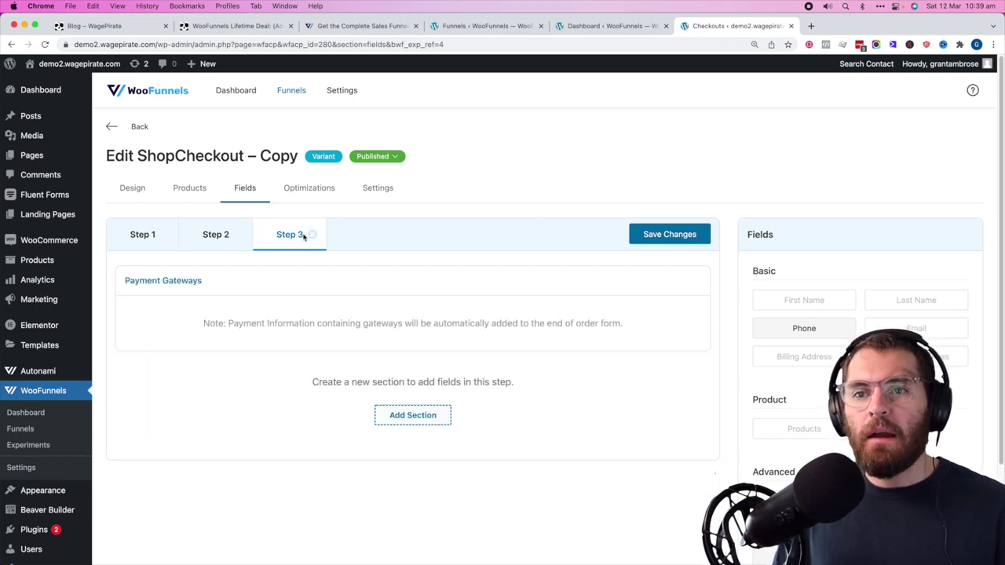
{"action": "left_click", "coordinate": [146, 237]}
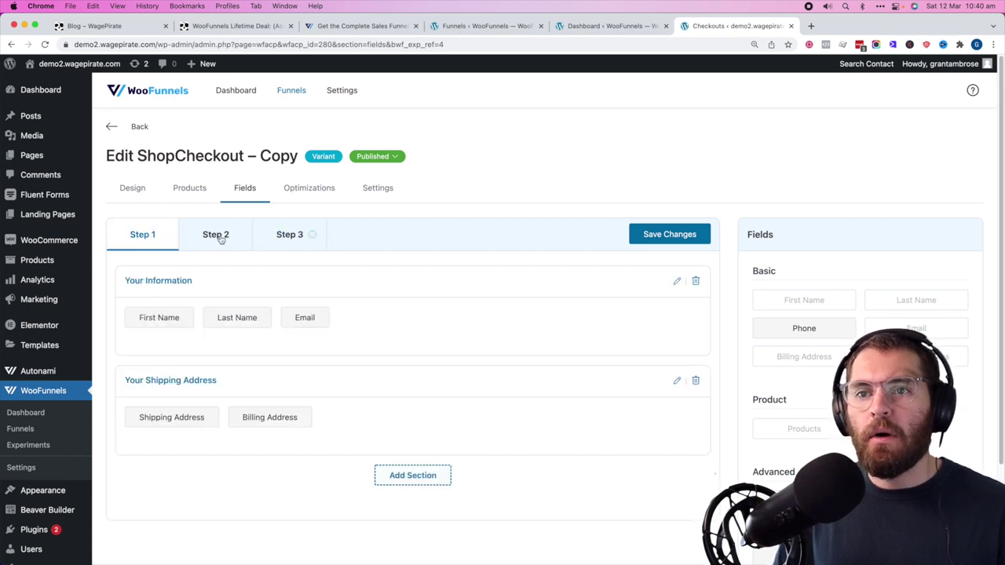
{"action": "left_click", "coordinate": [213, 232]}
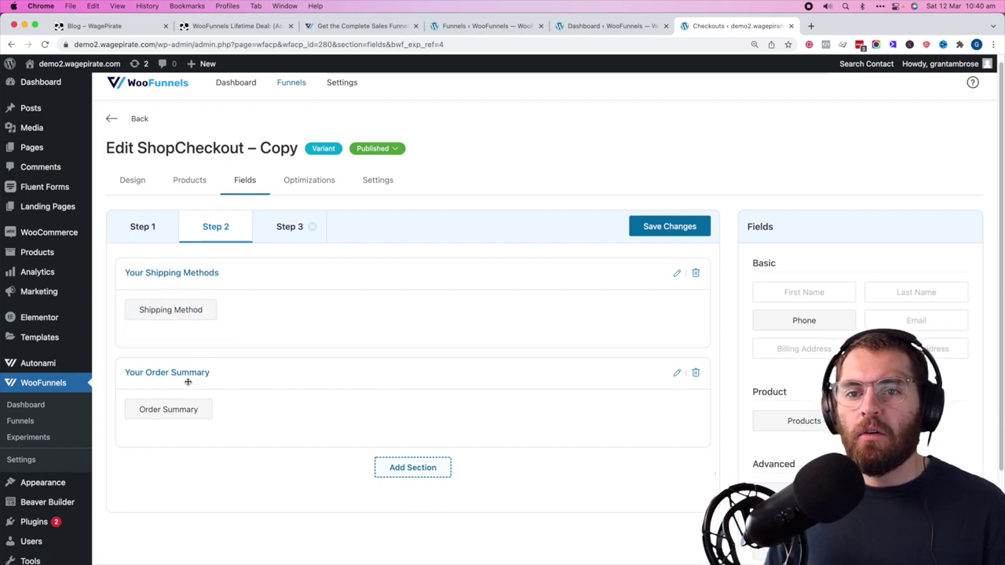
{"action": "left_click", "coordinate": [158, 235]}
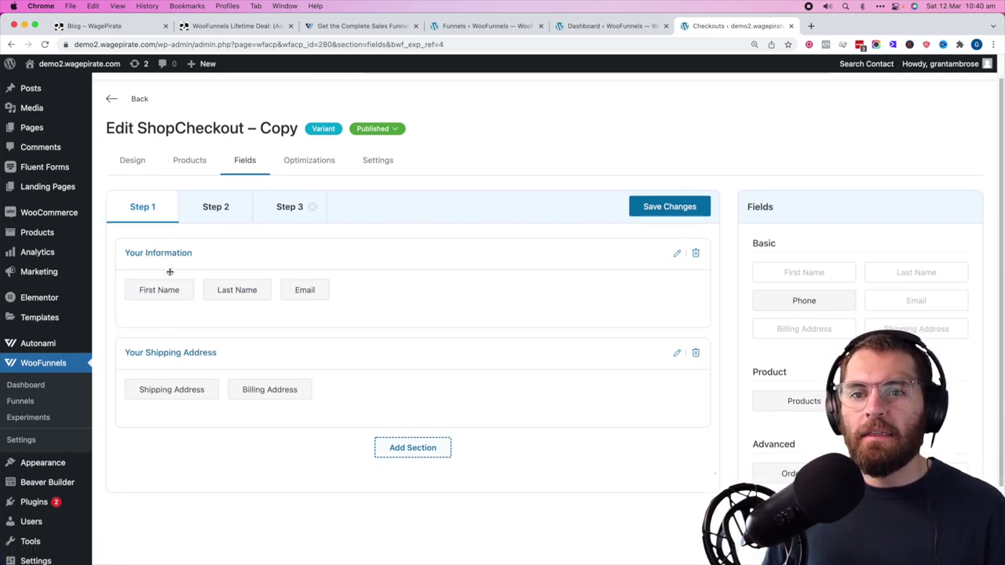
- Add a Shipping Methods section to step 1 and move the Shipping Method field into it
{"action": "left_click", "coordinate": [413, 447]}
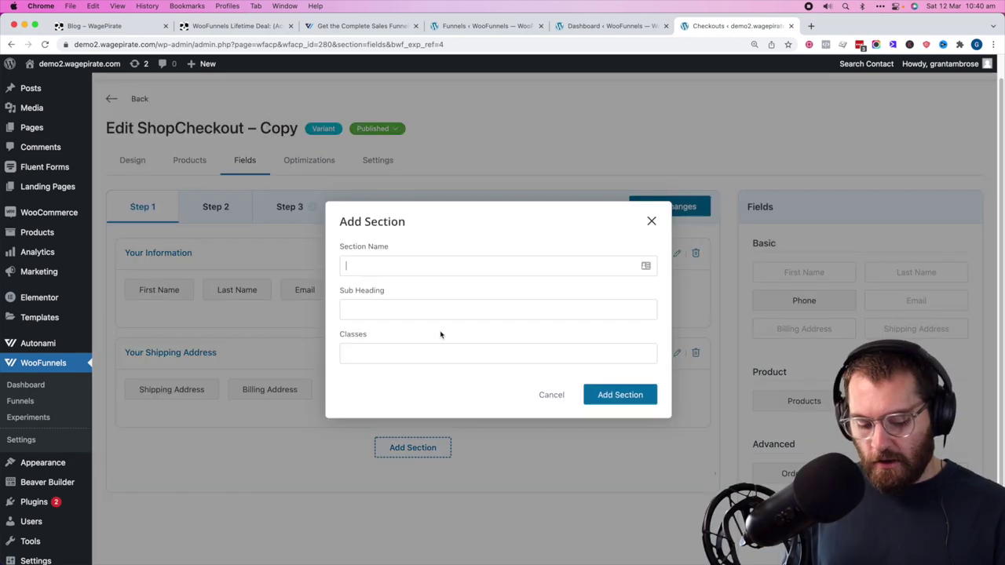
{"action": "type", "text": "Shipping ME"}
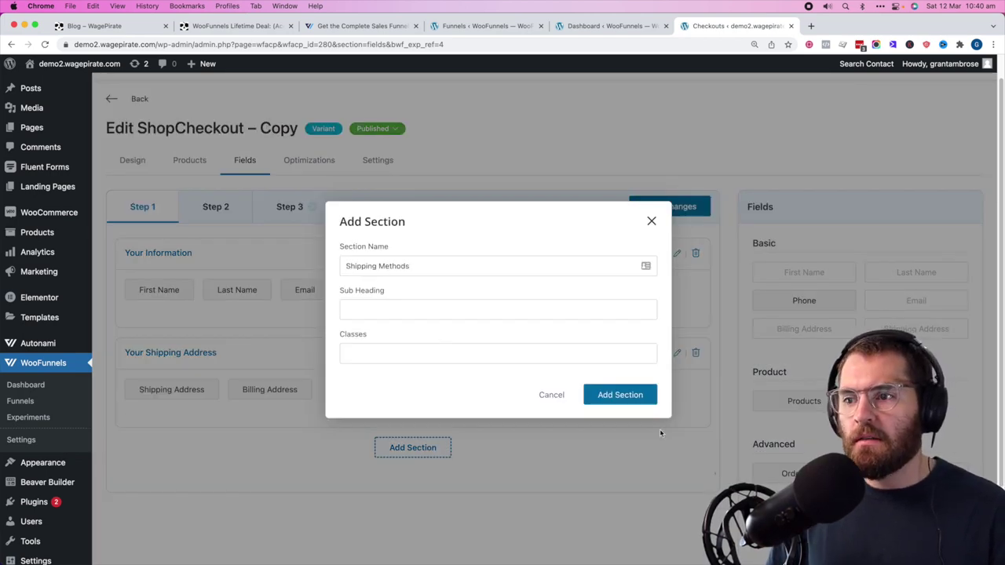
{"action": "left_click", "coordinate": [620, 395]}
{"action": "left_click", "coordinate": [235, 206]}
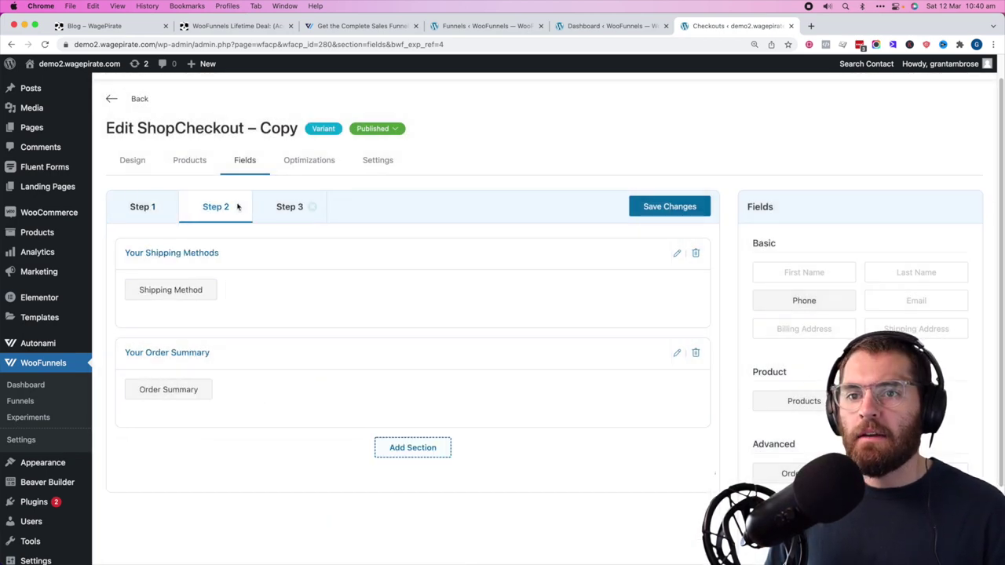
{"action": "left_click", "coordinate": [214, 281]}
{"action": "left_click", "coordinate": [141, 206]}
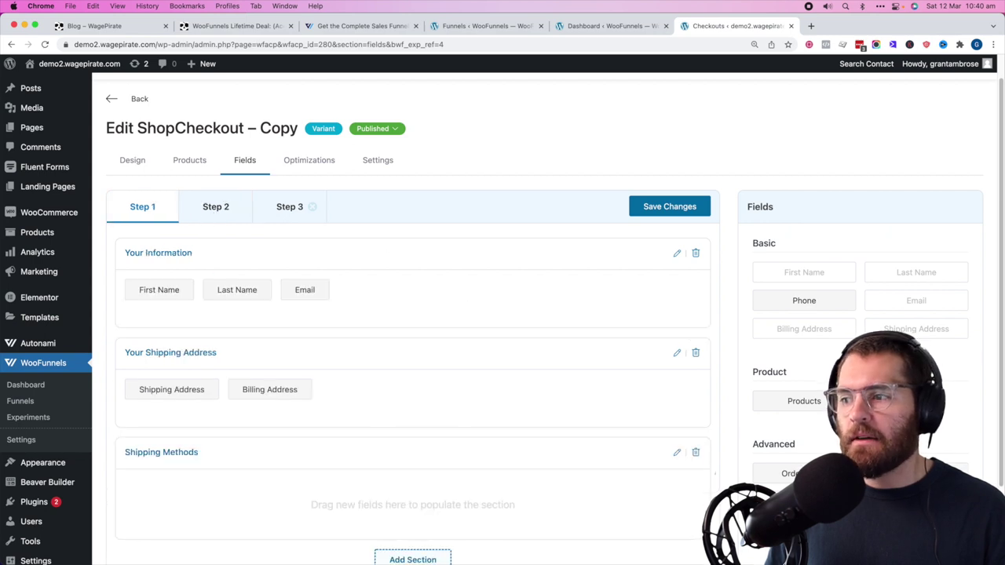
{"action": "left_click_drag", "start_coordinate": [916, 473], "coordinate": [348, 485]}
- Move the Order Summary field from step 2 into step 1's Your Order Summary section
{"action": "left_click", "coordinate": [215, 207]}
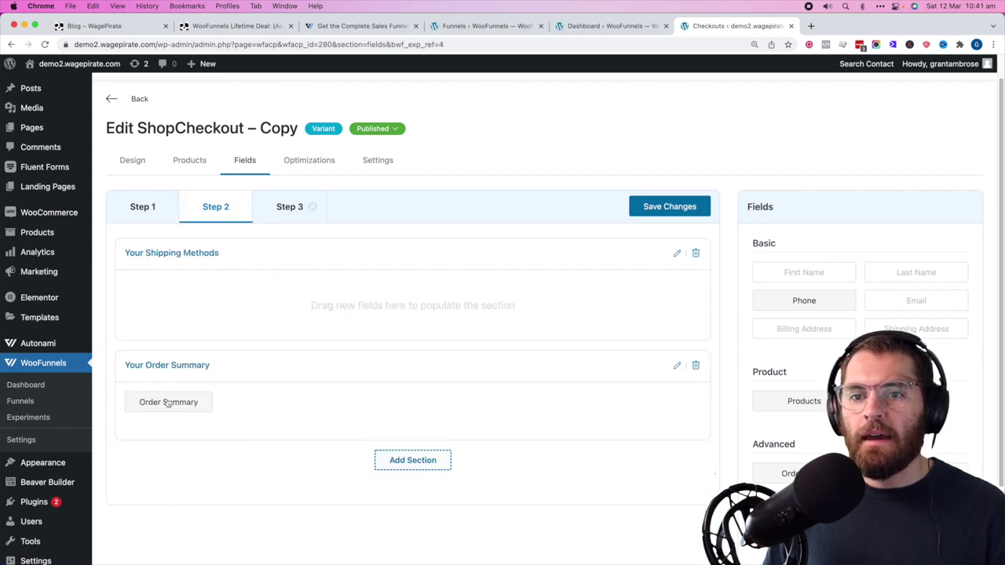
{"action": "left_click", "coordinate": [149, 206]}
{"action": "scroll", "coordinate": [243, 307], "scroll_direction": "down", "scroll_amount": 2}
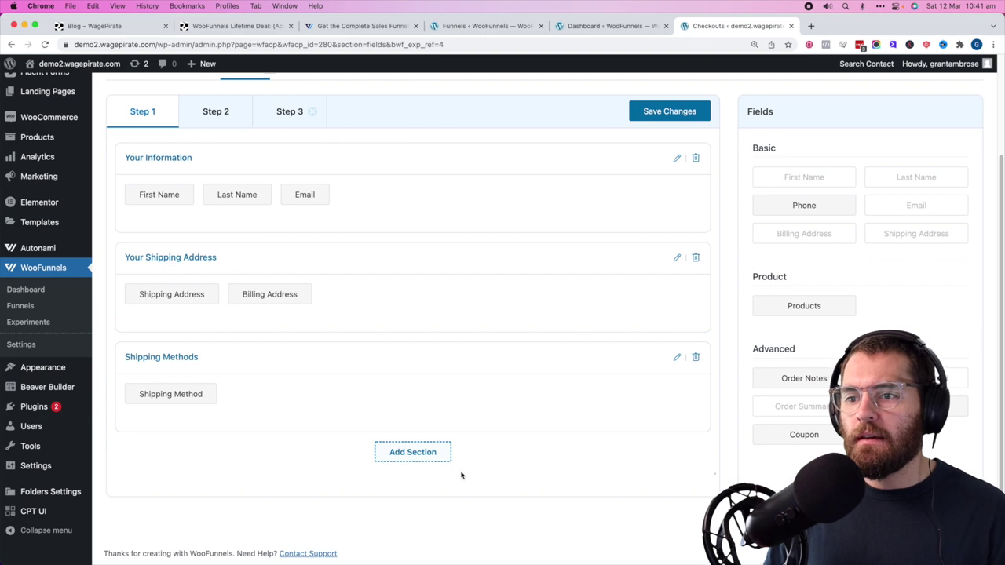
{"action": "left_click", "coordinate": [412, 452]}
{"action": "key", "text": "Escape"}
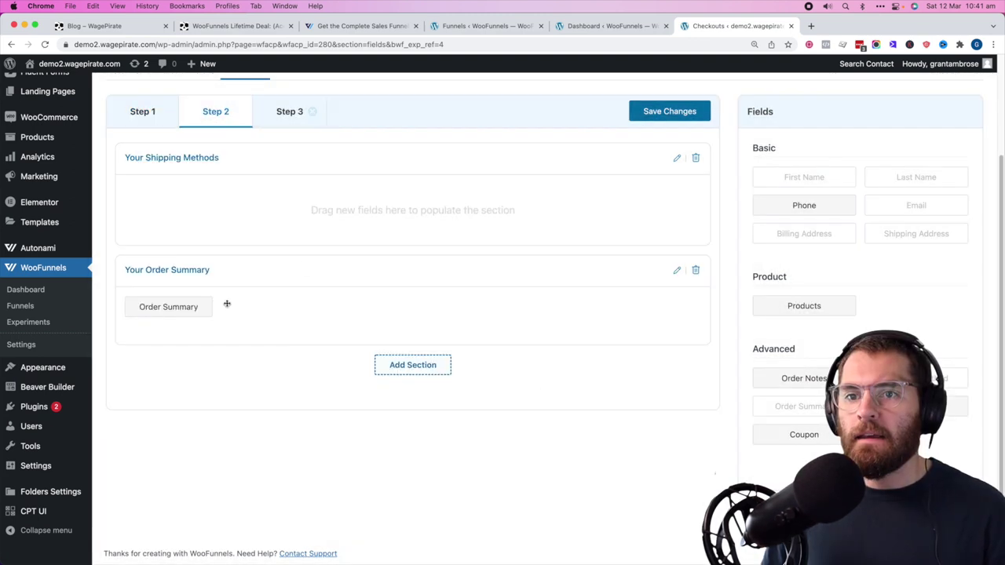
{"action": "left_click", "coordinate": [209, 294]}
{"action": "left_click", "coordinate": [142, 111]}
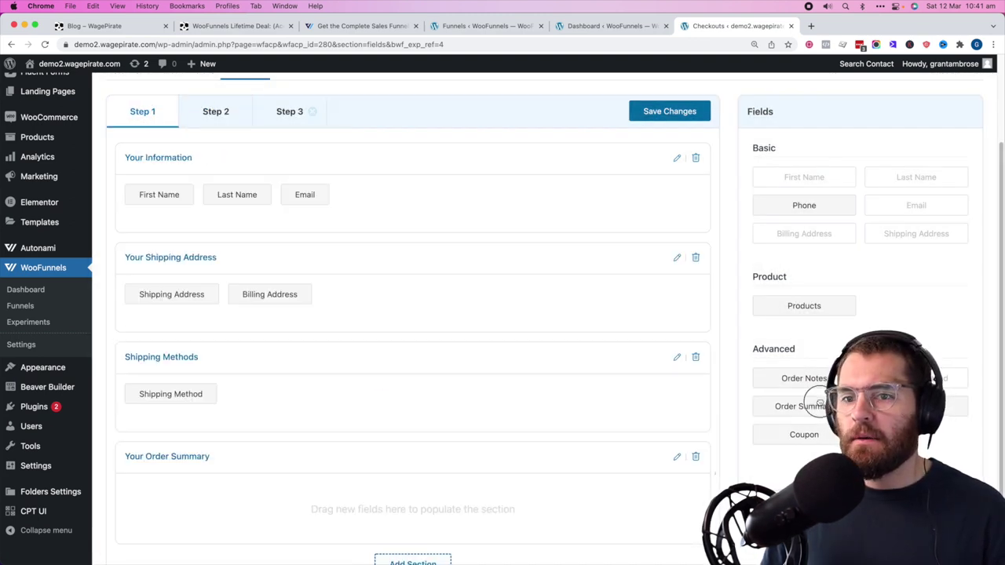
{"action": "left_click_drag", "start_coordinate": [819, 402], "coordinate": [401, 495]}
- Delete the Step 3 and Step 2 tabs and save the checkout field changes
{"action": "left_click", "coordinate": [298, 111]}
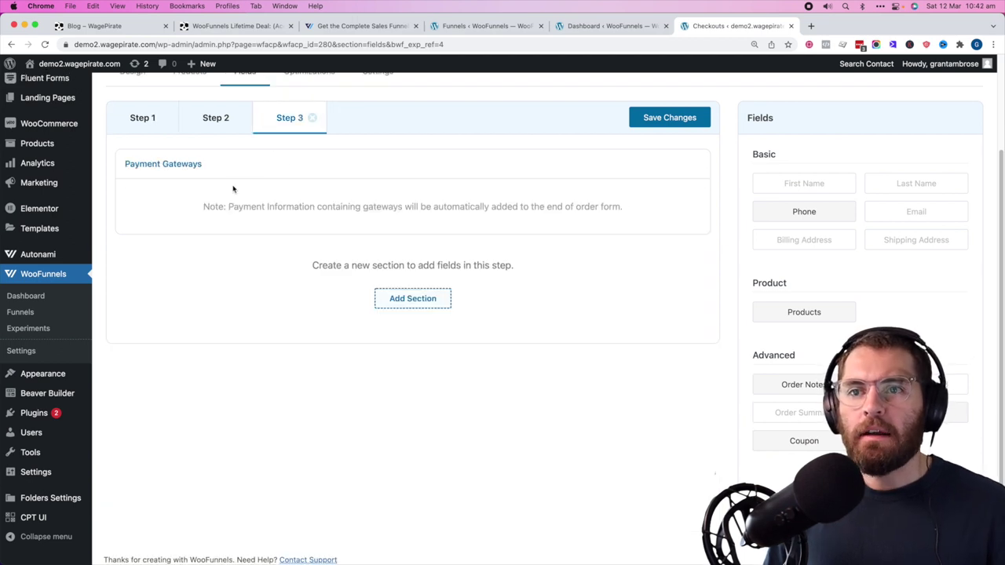
{"action": "left_click_drag", "start_coordinate": [227, 217], "coordinate": [606, 205]}
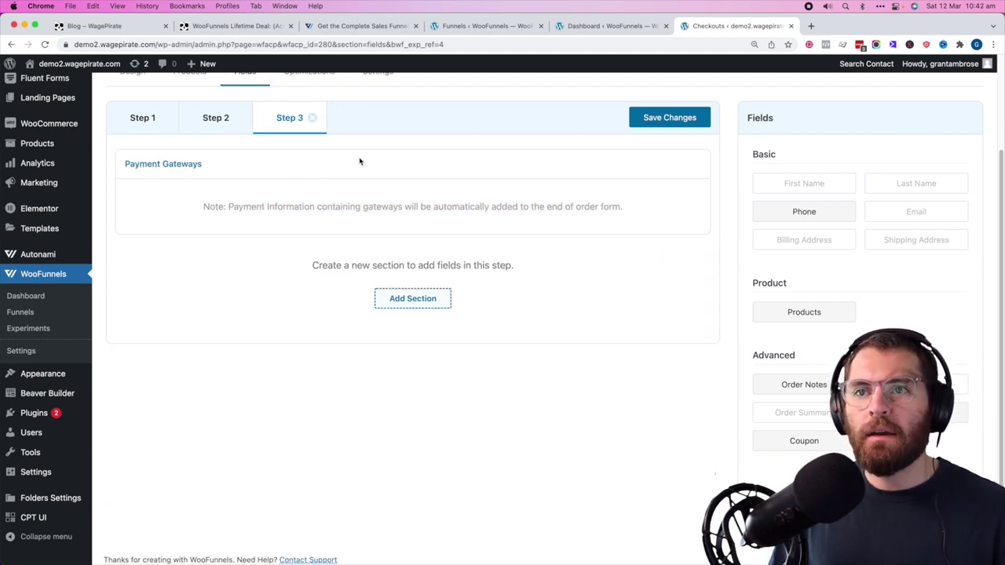
{"action": "left_click", "coordinate": [312, 118]}
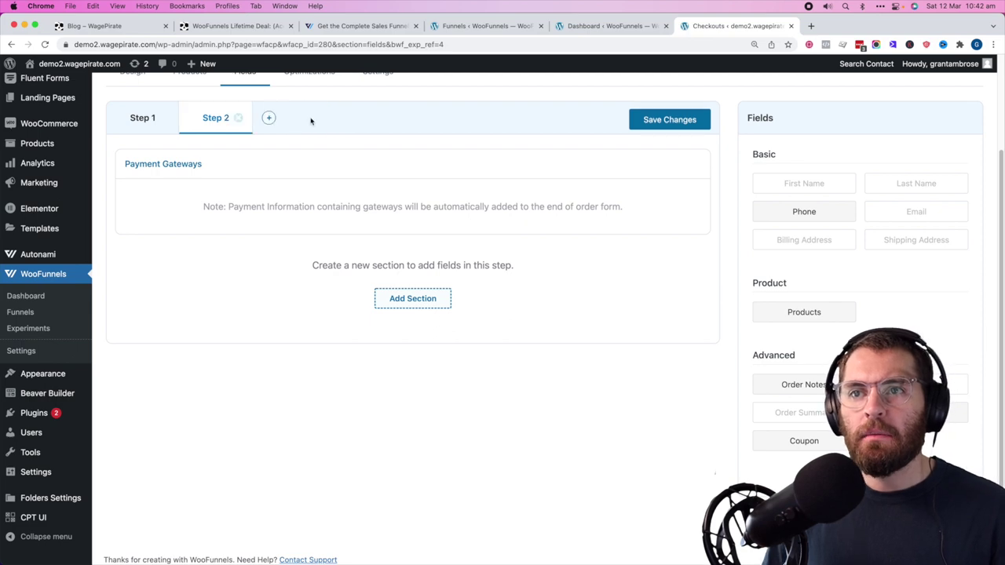
{"action": "left_click", "coordinate": [240, 118]}
{"action": "scroll", "coordinate": [314, 315], "scroll_direction": "down", "scroll_amount": 2}
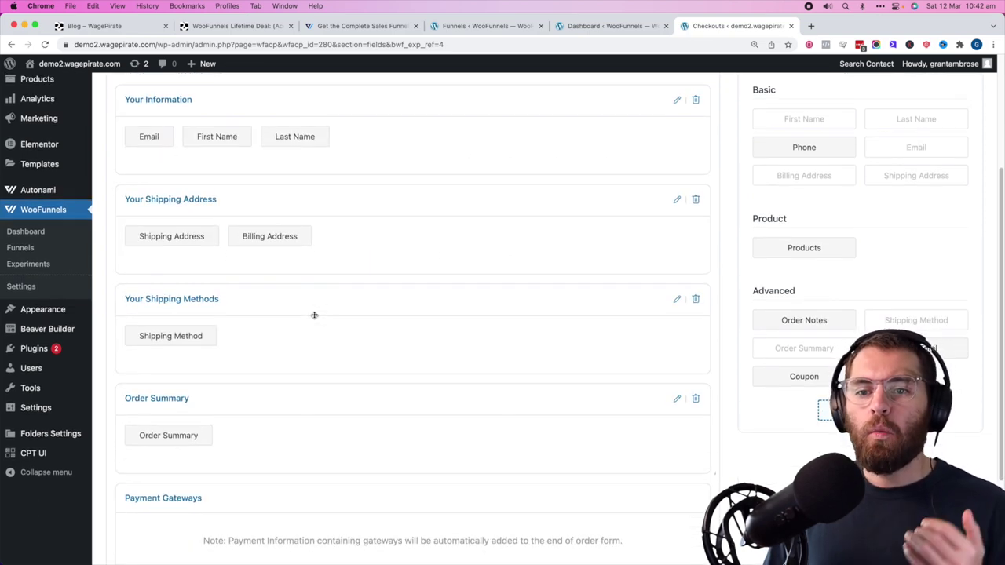
{"action": "scroll", "coordinate": [314, 315], "scroll_direction": "down", "scroll_amount": 3}
{"action": "scroll", "coordinate": [314, 315], "scroll_direction": "up", "scroll_amount": 6}
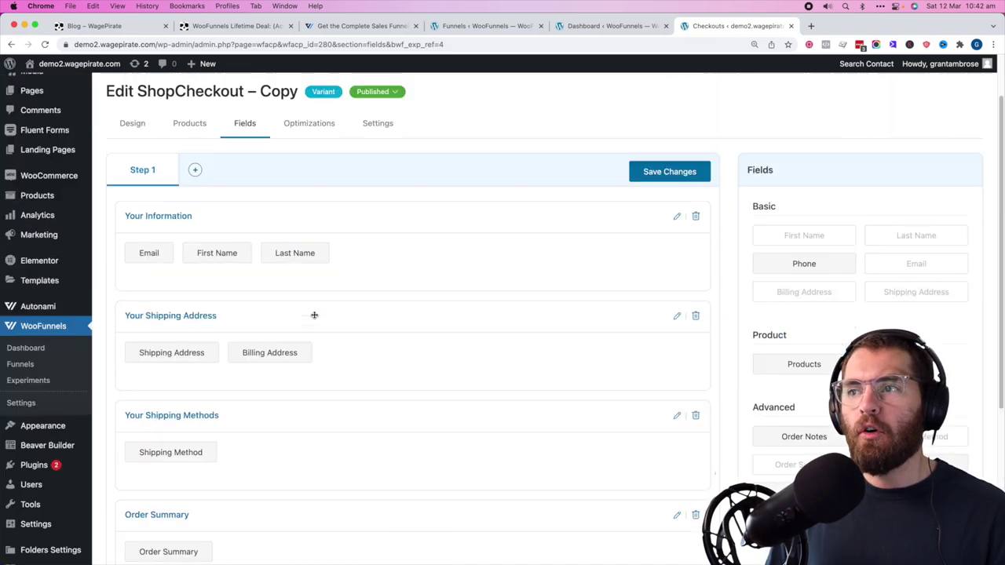
{"action": "left_click", "coordinate": [682, 176]}
- Preview the single-step checkout page in a new browser tab
{"action": "left_click", "coordinate": [383, 91]}
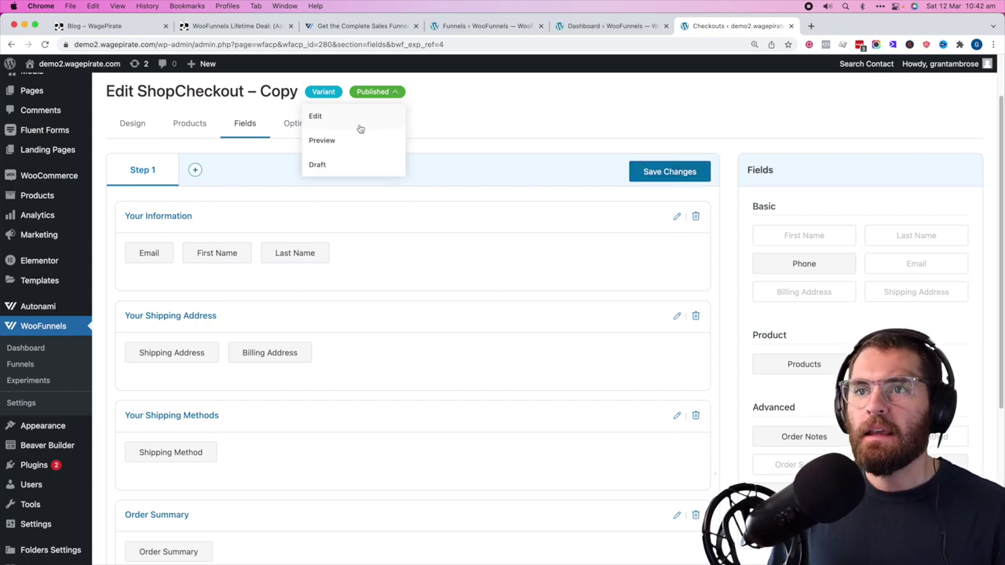
{"action": "left_click", "coordinate": [324, 142]}
{"action": "left_click_drag", "start_coordinate": [998, 86], "coordinate": [981, 86]}
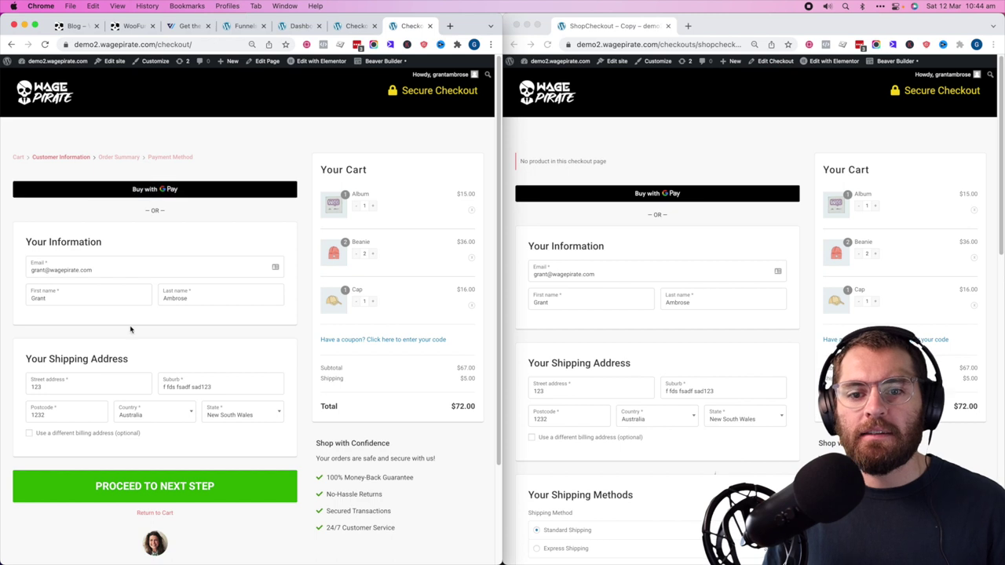
- Compare the multistep checkout with the single-step preview, then go back to the admin tab
{"action": "left_click", "coordinate": [147, 486]}
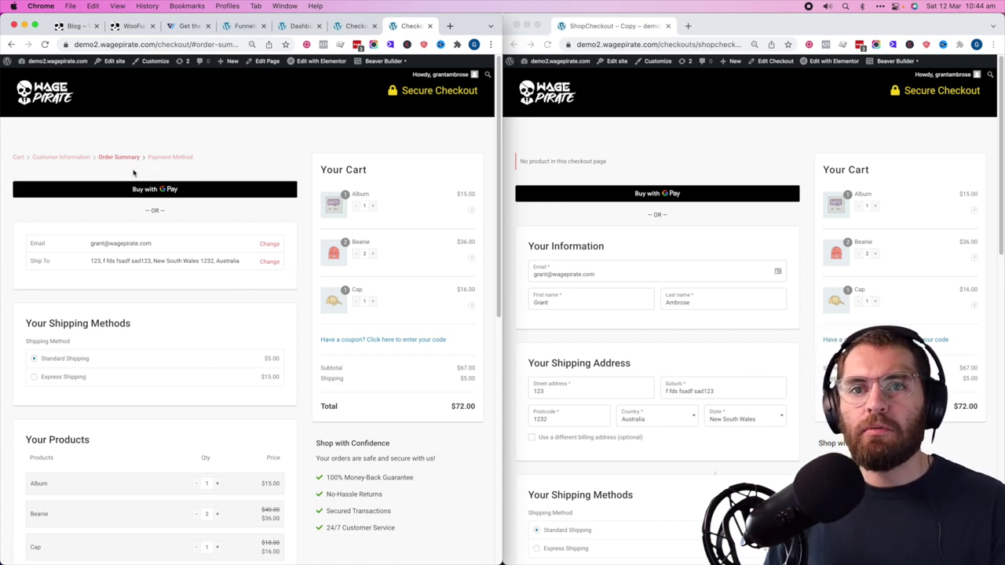
{"action": "left_click", "coordinate": [616, 171]}
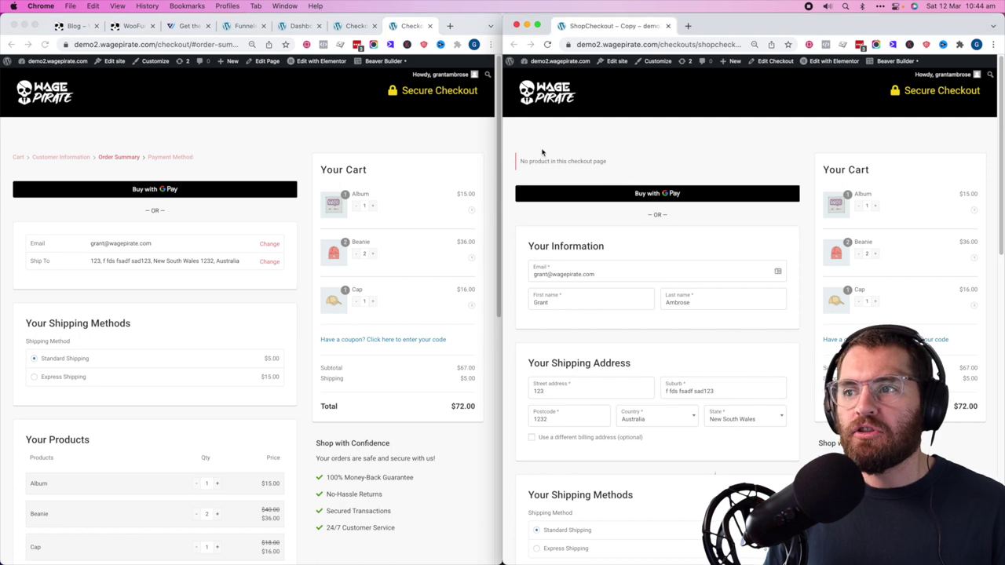
{"action": "scroll", "coordinate": [953, 157], "scroll_direction": "down", "scroll_amount": 10}
{"action": "scroll", "coordinate": [800, 186], "scroll_direction": "up", "scroll_amount": 10}
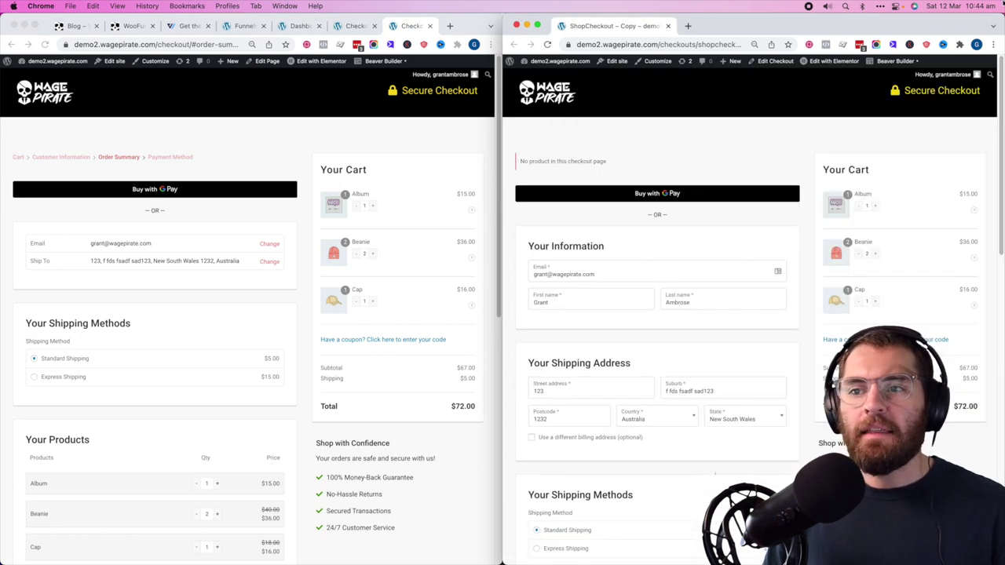
{"action": "left_click", "coordinate": [343, 26]}
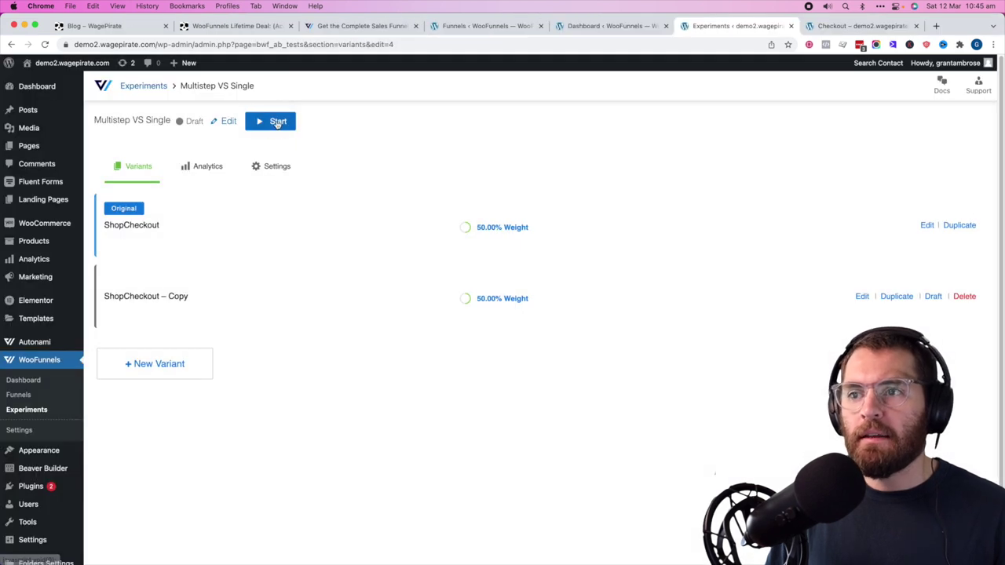
- Bring up the Multistep VS Single start prompt, then dismiss it without starting
{"action": "left_click", "coordinate": [289, 127]}
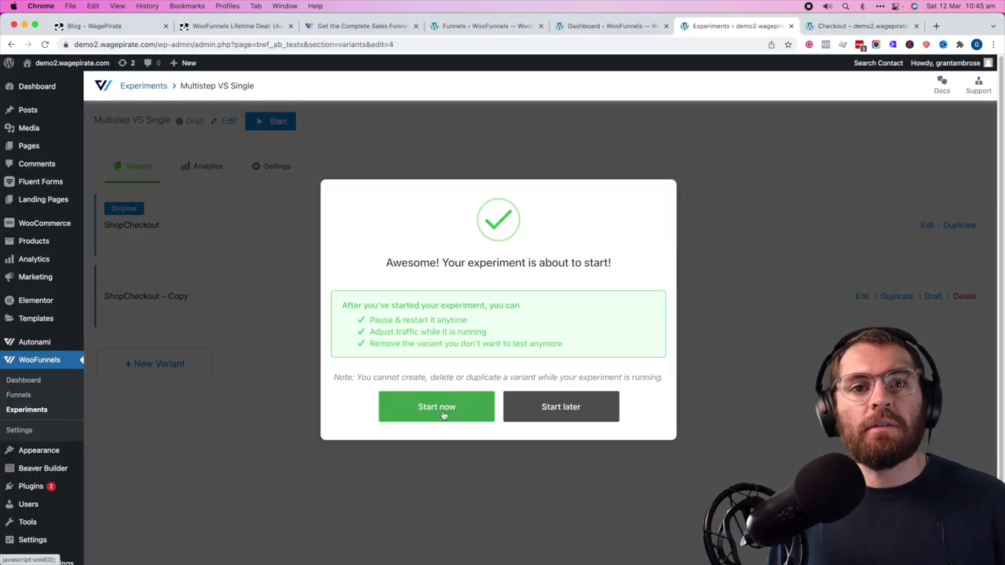
{"action": "left_click", "coordinate": [760, 382]}
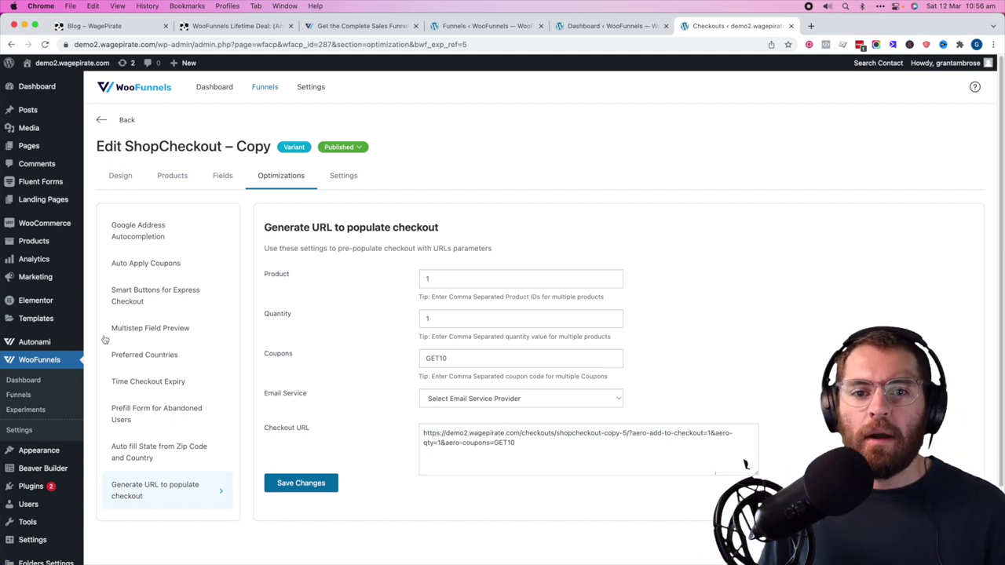
- Review the Dashboard's 7 orders, $220.00 revenue, and the Top Checkouts leaderboard
{"action": "left_click", "coordinate": [25, 381]}
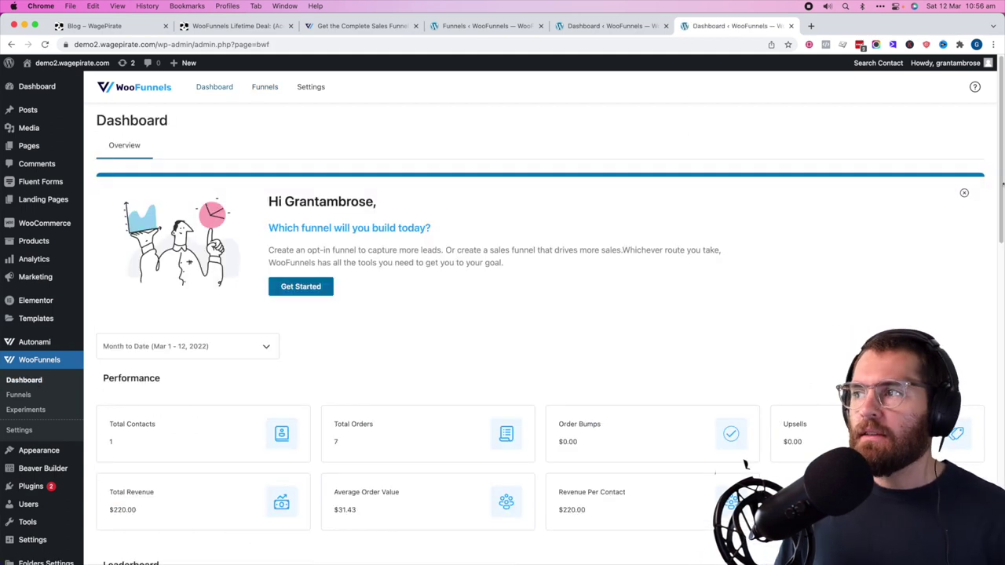
{"action": "scroll", "coordinate": [361, 191], "scroll_direction": "down", "scroll_amount": 5}
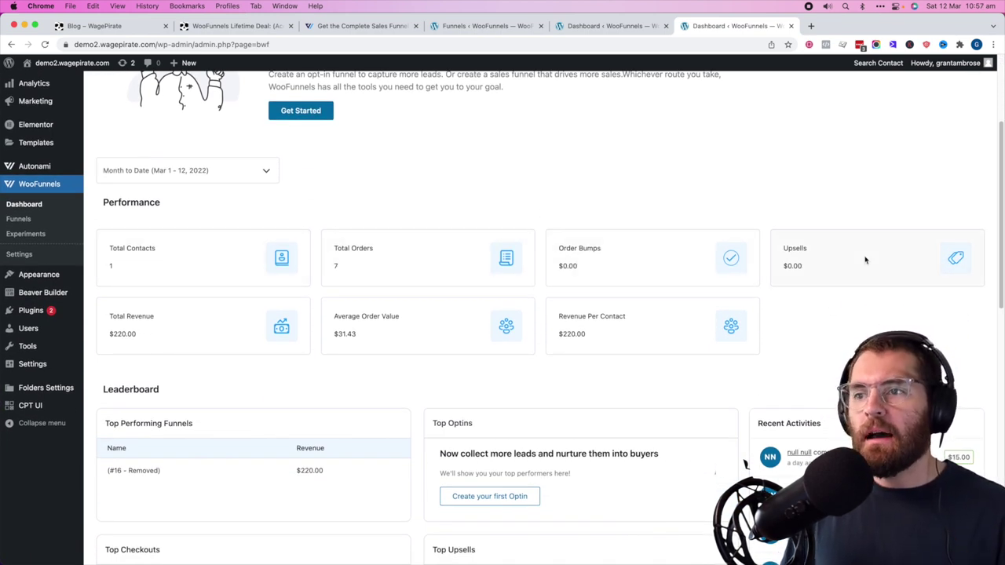
{"action": "scroll", "coordinate": [206, 342], "scroll_direction": "down", "scroll_amount": 9}
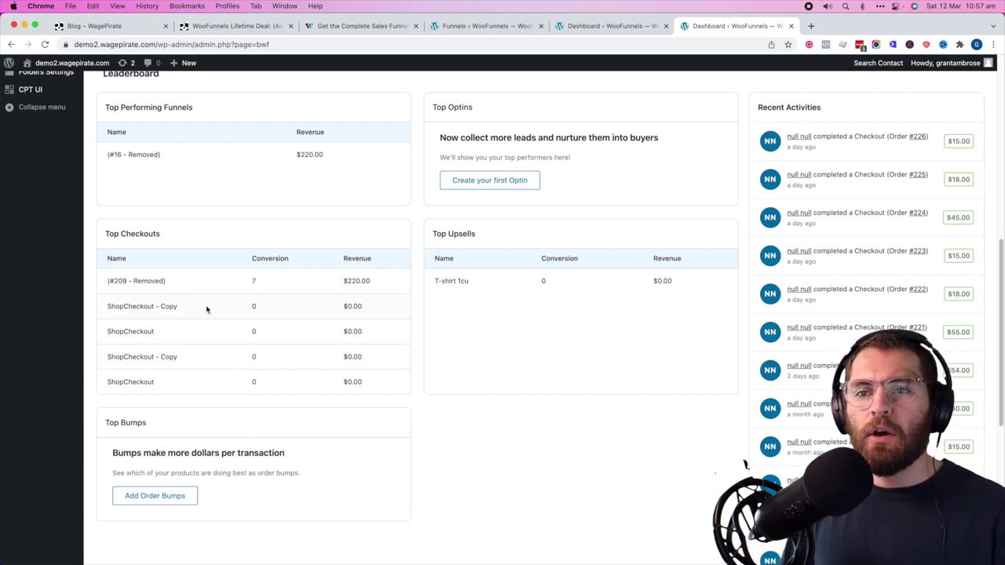
{"action": "left_click_drag", "start_coordinate": [121, 278], "coordinate": [363, 280]}
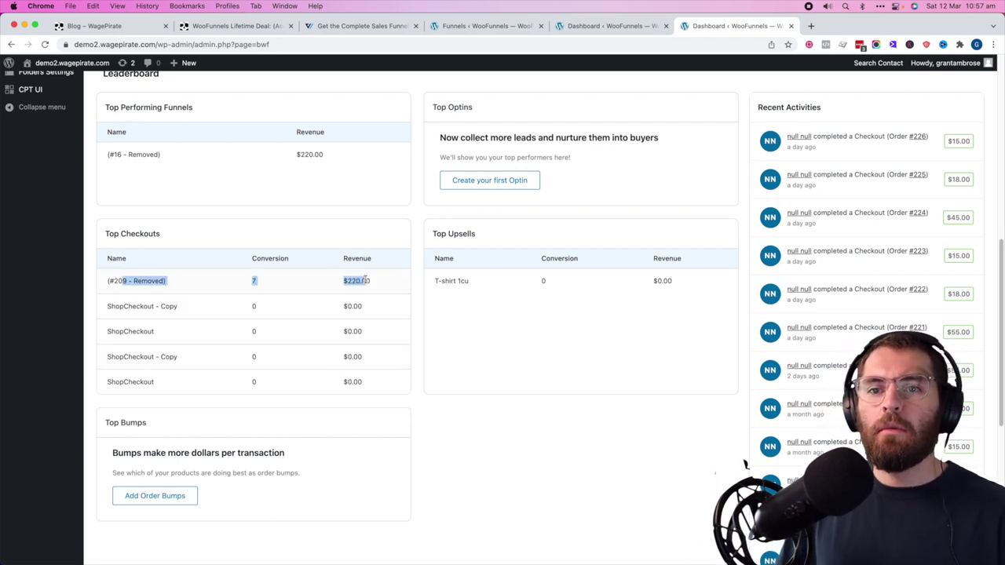
{"action": "left_click", "coordinate": [365, 284]}
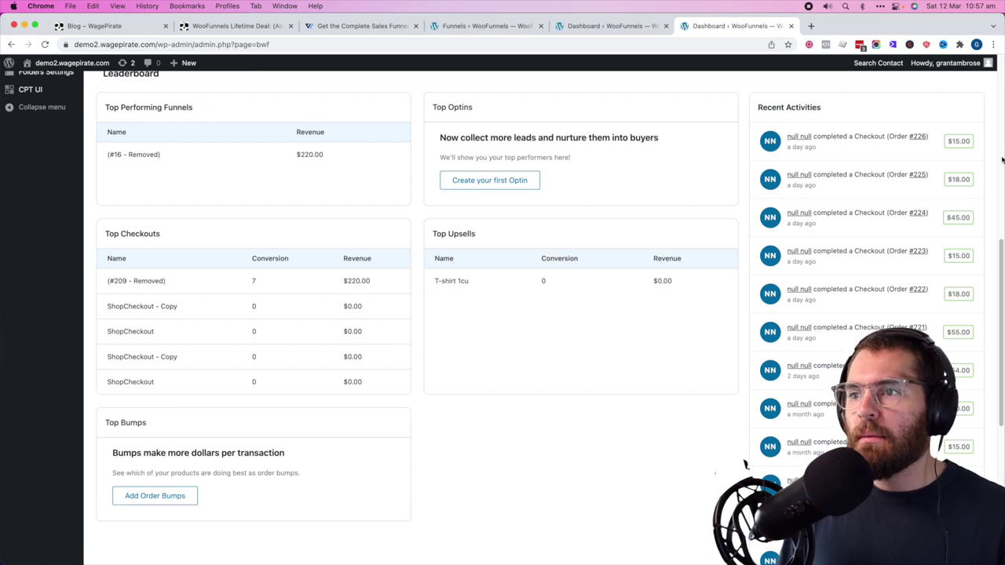
{"action": "scroll", "coordinate": [454, 410], "scroll_direction": "up", "scroll_amount": 10}
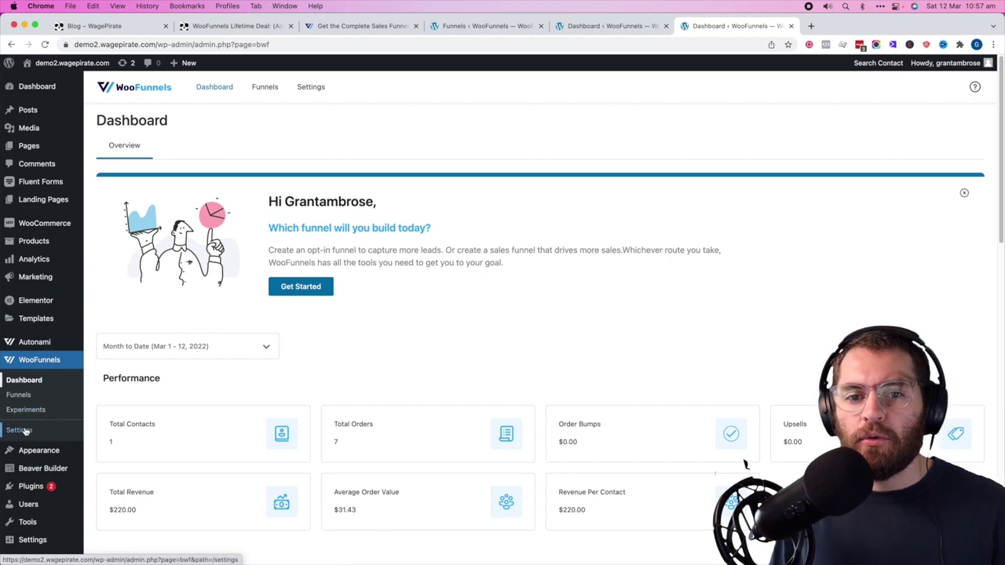
- Browse the WooFunnels settings tabs, from Sales Page and Checkout through Order Bump, Thank You and Tools
{"action": "left_click", "coordinate": [25, 431]}
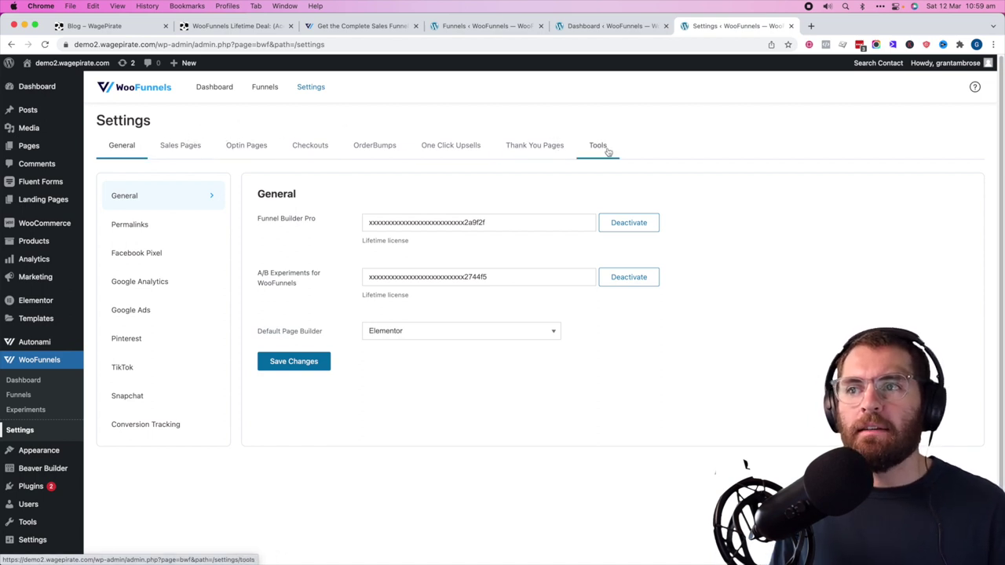
{"action": "left_click", "coordinate": [178, 149]}
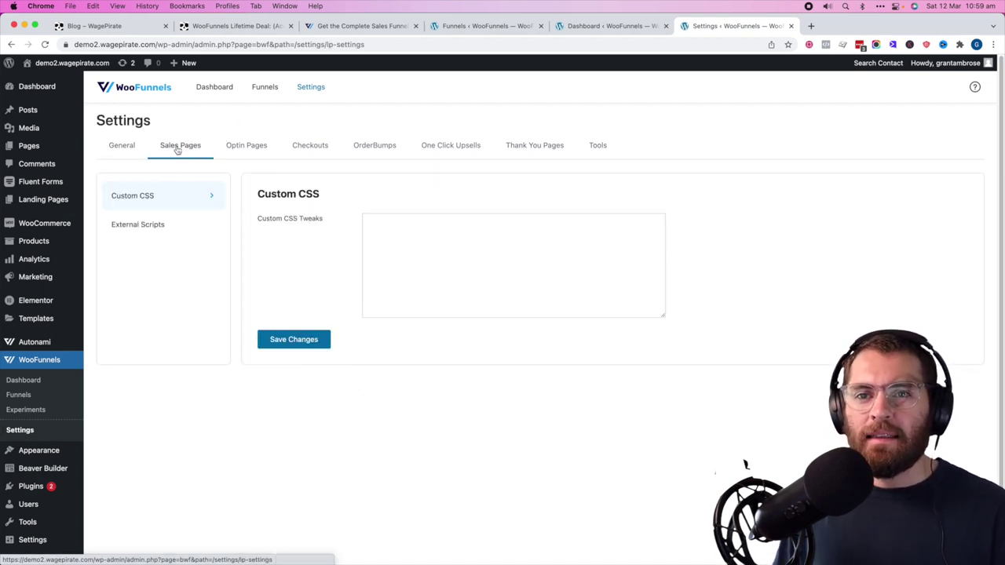
{"action": "left_click", "coordinate": [306, 155]}
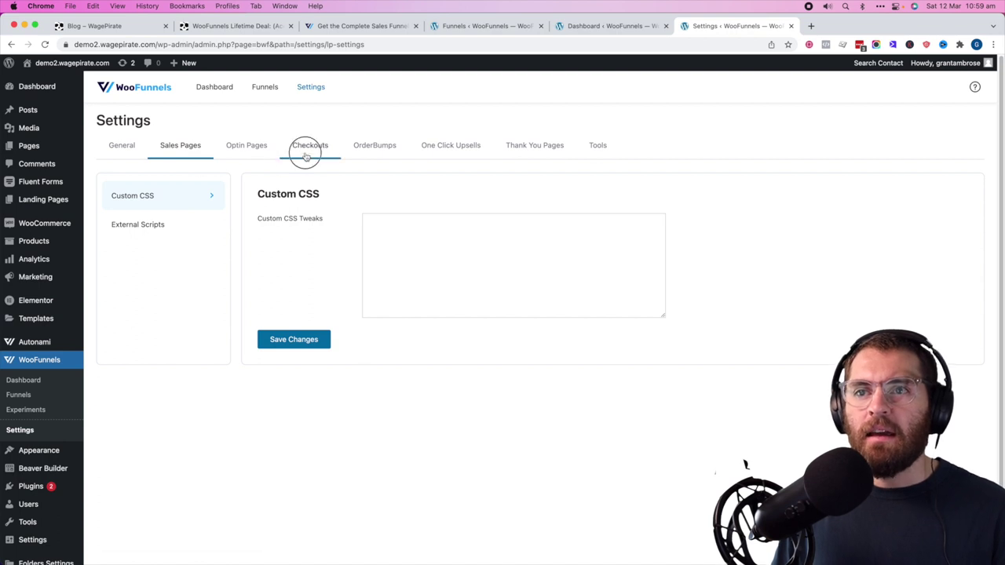
{"action": "left_click", "coordinate": [145, 228]}
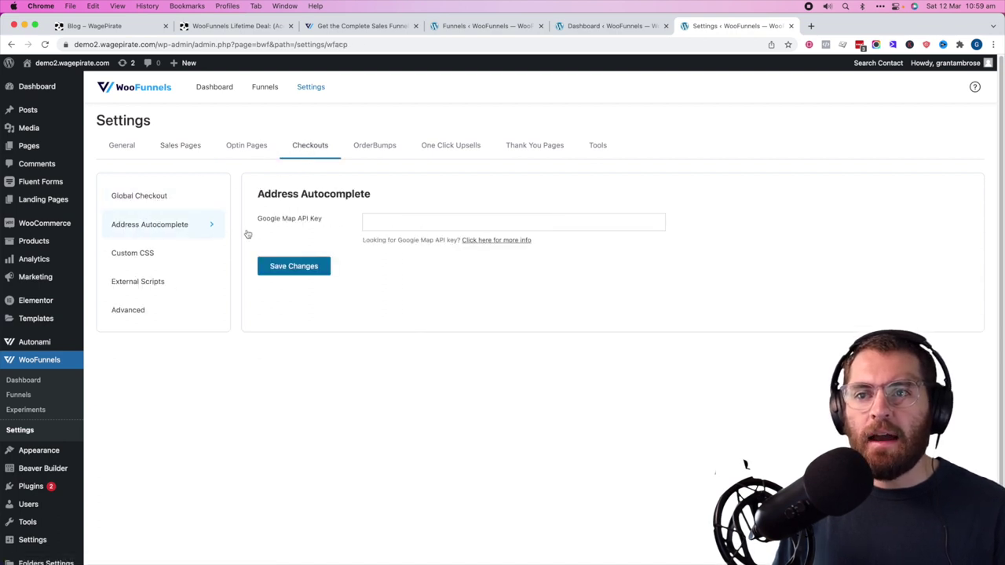
{"action": "left_click", "coordinate": [139, 196]}
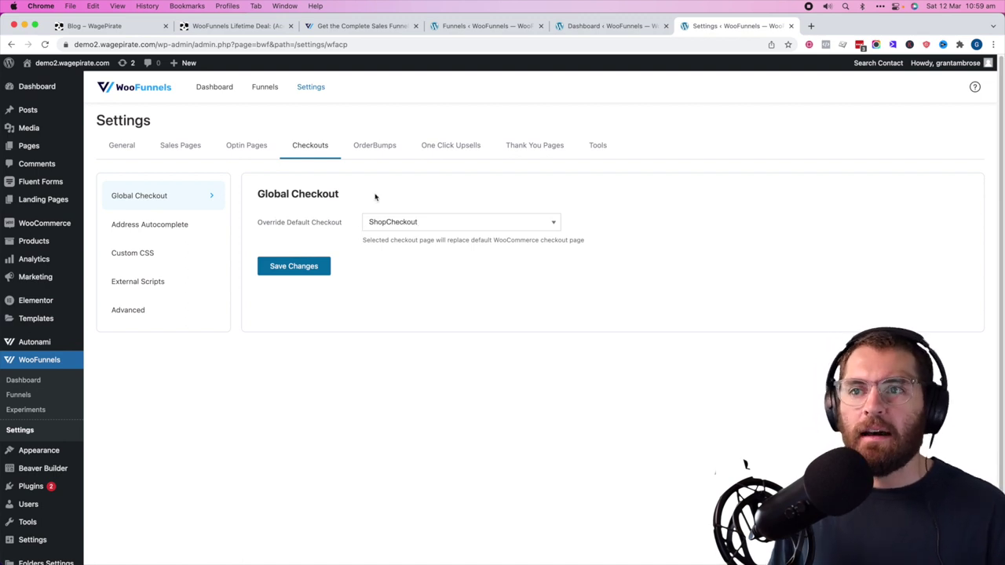
{"action": "left_click", "coordinate": [394, 144]}
{"action": "left_click", "coordinate": [531, 146]}
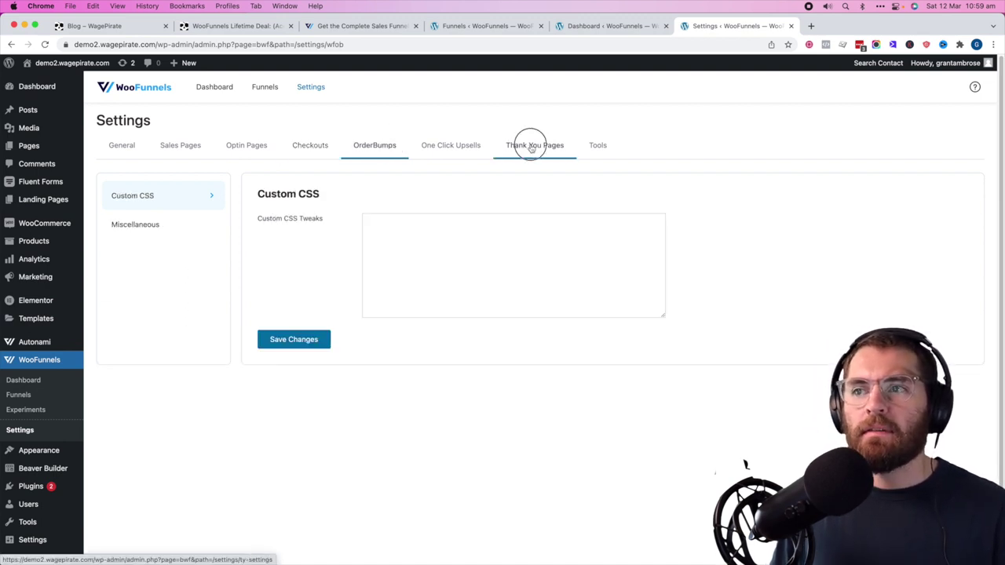
{"action": "left_click", "coordinate": [594, 146]}
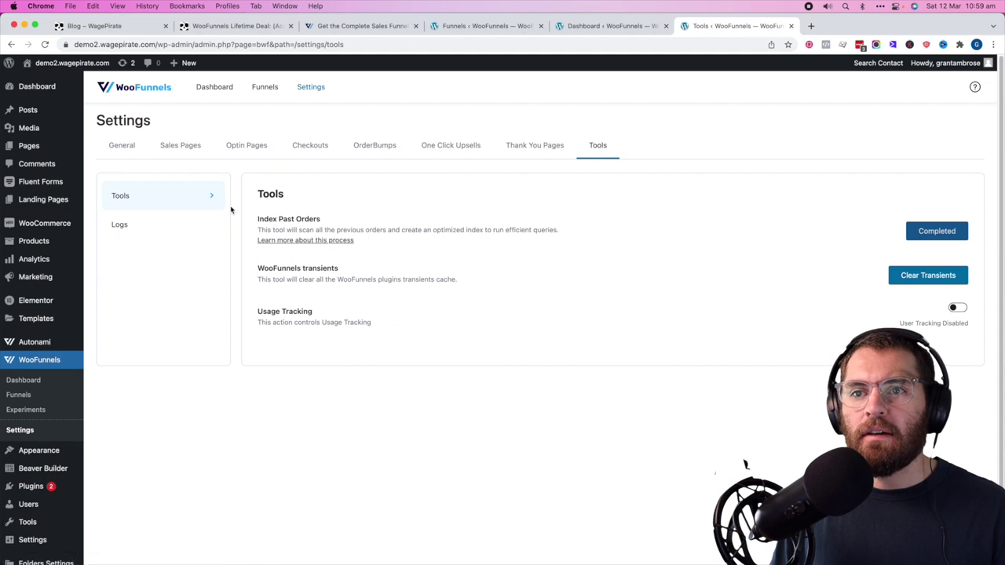
- Review the General Facebook Pixel, Google Analytics and permalink sections, then list the experiments
{"action": "left_click", "coordinate": [124, 149]}
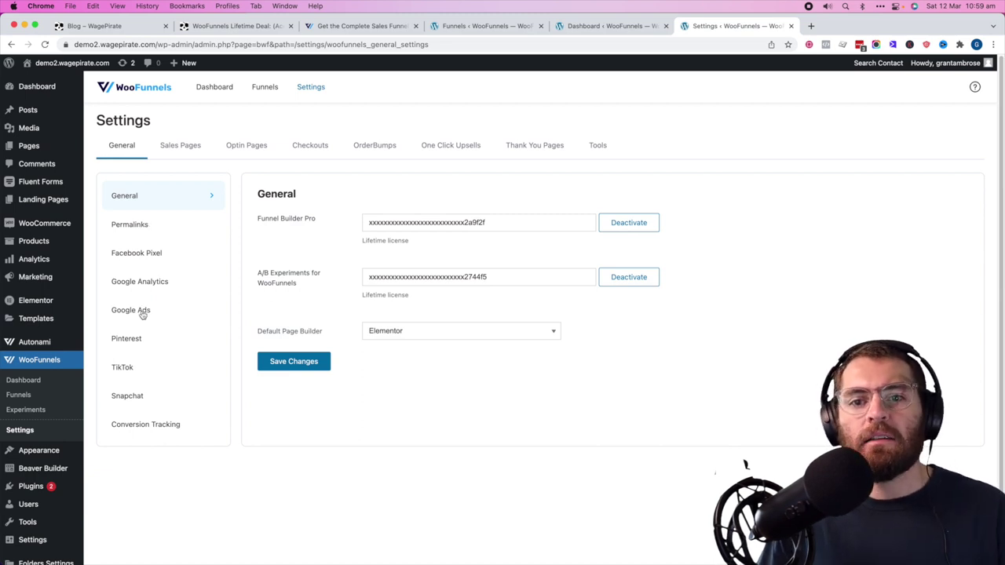
{"action": "left_click", "coordinate": [139, 251]}
{"action": "left_click", "coordinate": [153, 281]}
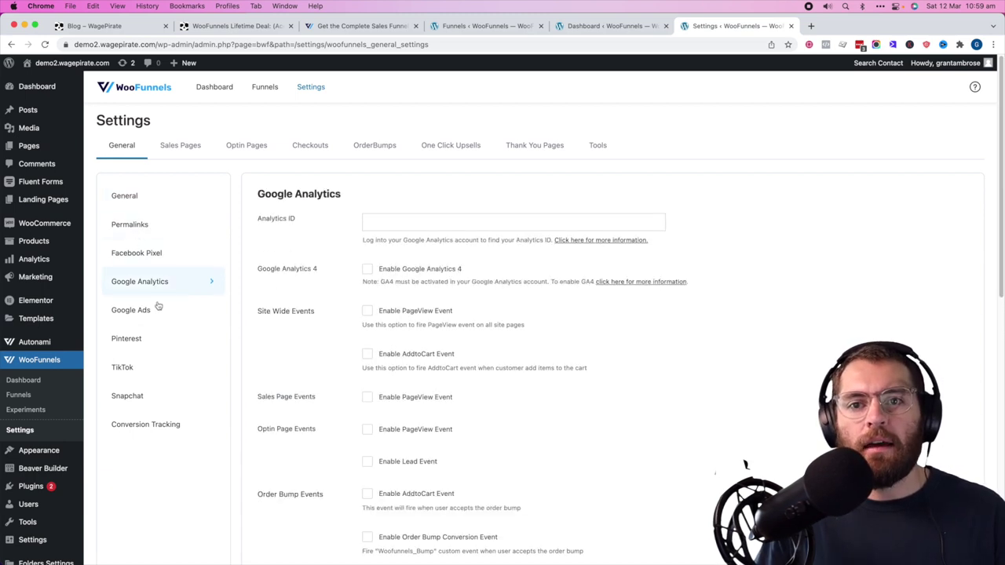
{"action": "left_click", "coordinate": [162, 228]}
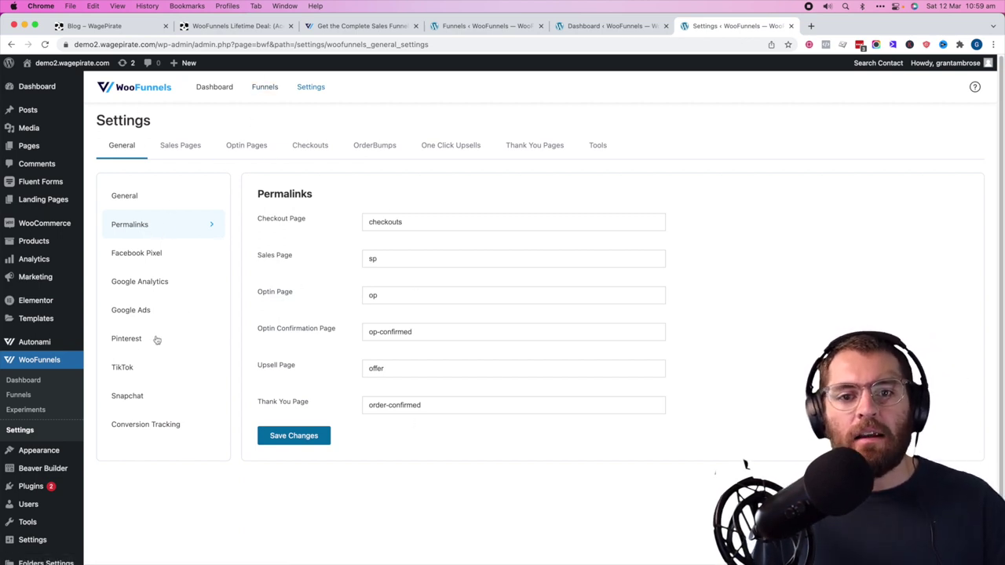
{"action": "left_click", "coordinate": [34, 410]}
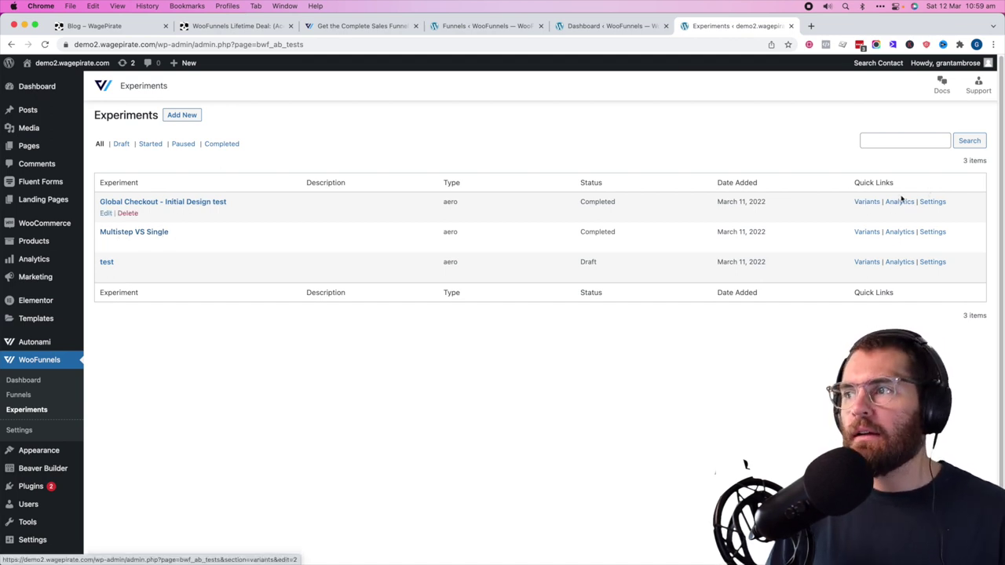
- Open the Global Checkout Initial Design test's analytics and scroll through the results
{"action": "left_click", "coordinate": [899, 208]}
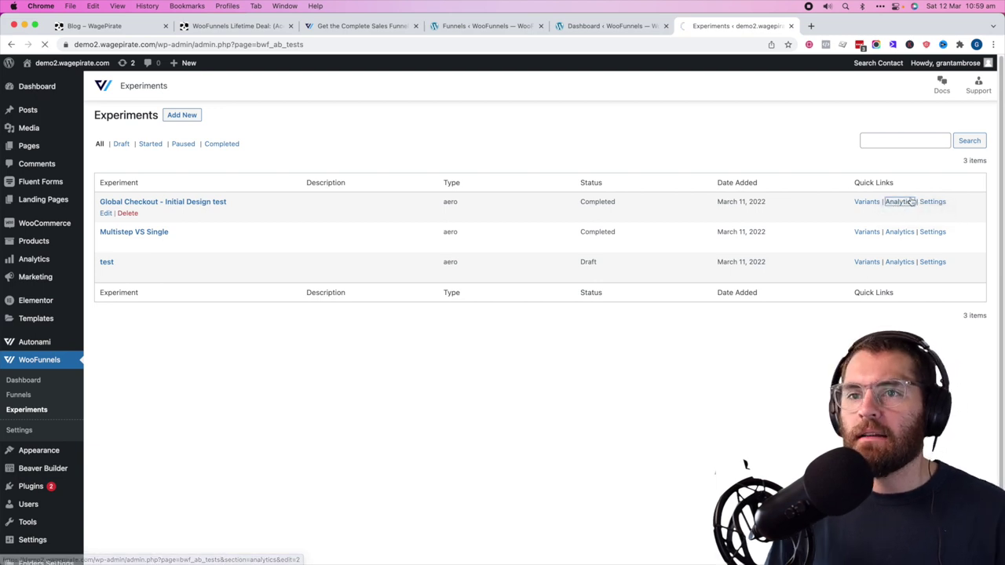
{"action": "scroll", "coordinate": [601, 261], "scroll_direction": "down", "scroll_amount": 1}
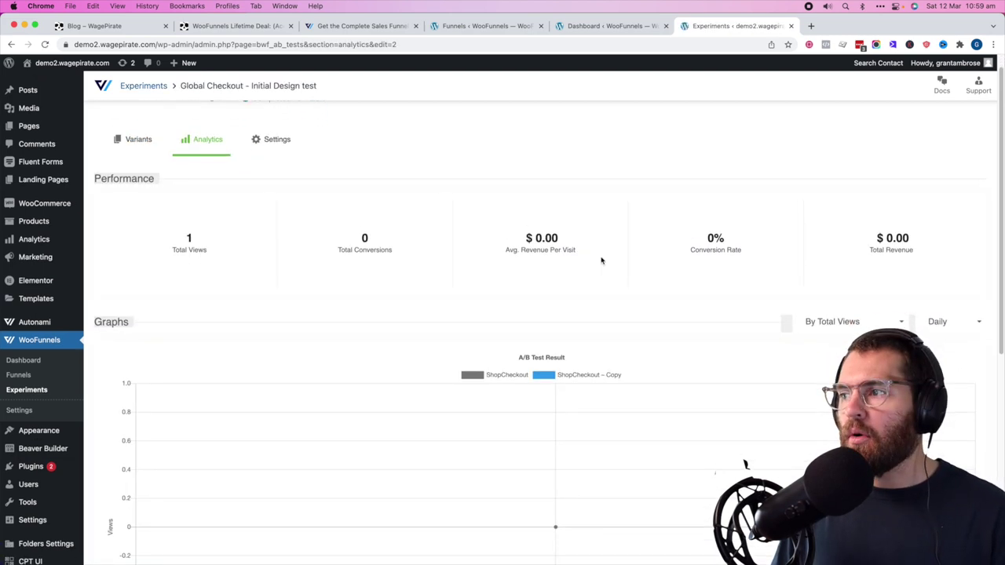
{"action": "left_click_drag", "start_coordinate": [1001, 146], "coordinate": [999, 253]}
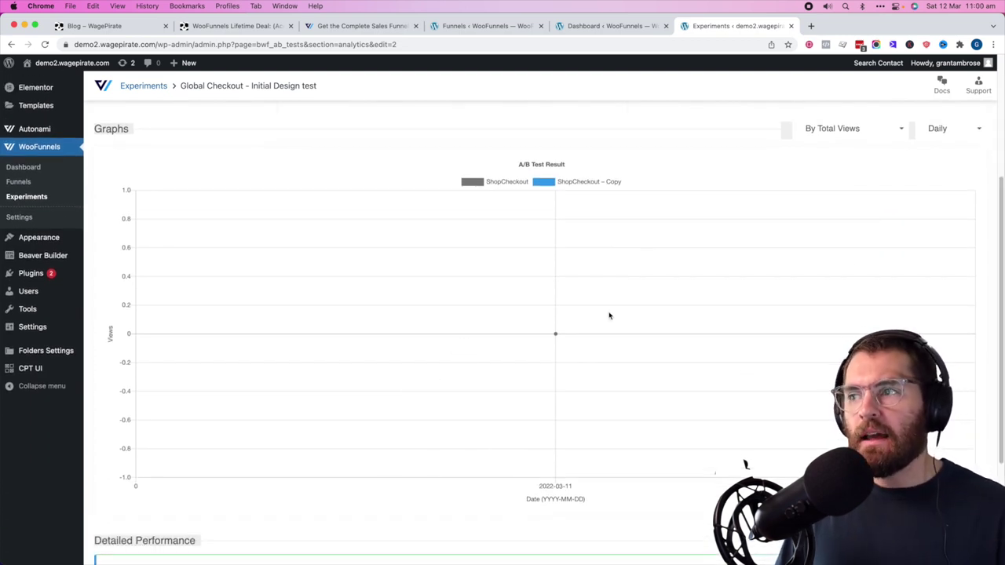
{"action": "scroll", "coordinate": [981, 275], "scroll_direction": "down", "scroll_amount": 5}
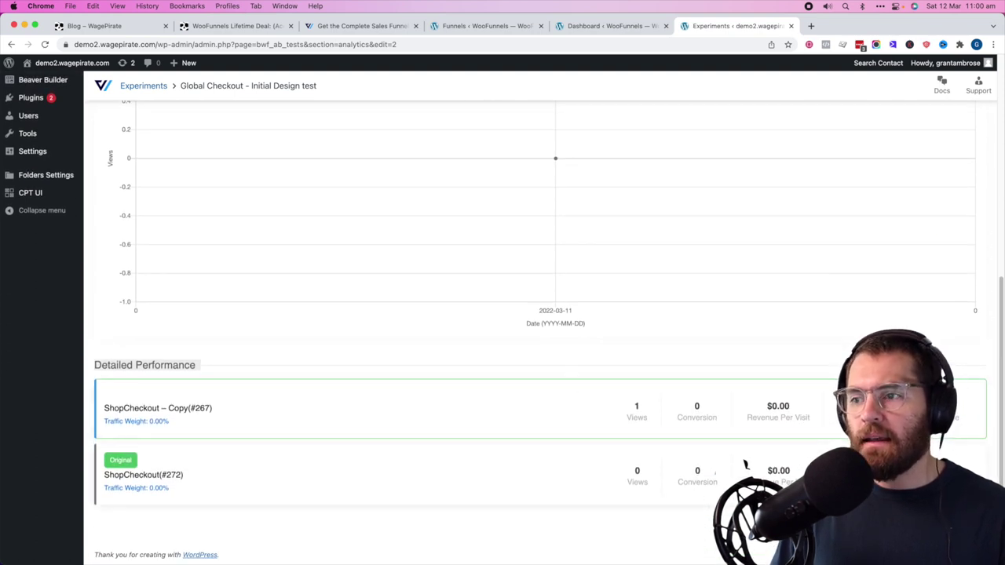
{"action": "scroll", "coordinate": [329, 141], "scroll_direction": "up", "scroll_amount": 10}
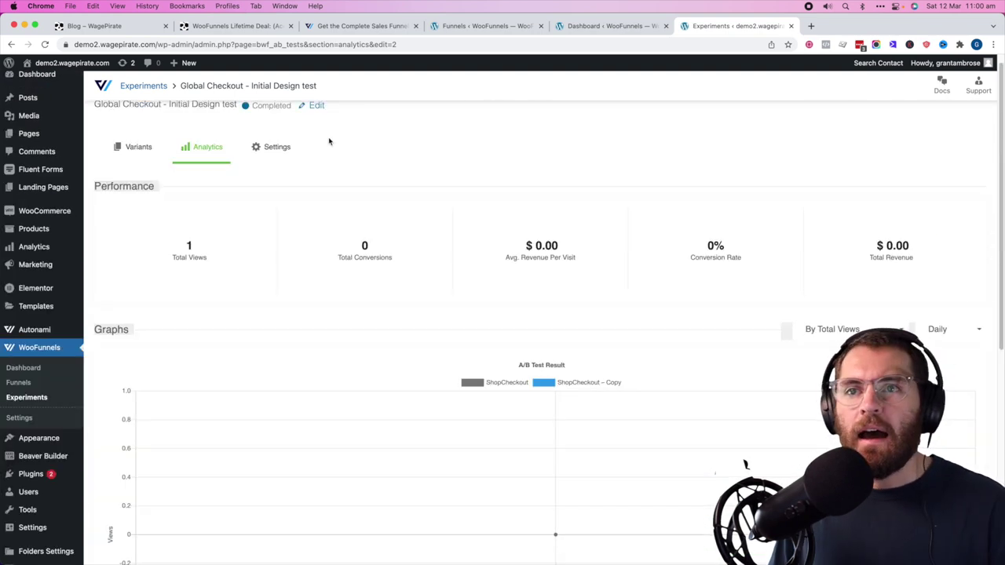
- Show the experiment's Settings tab with its Reset experiment option
{"action": "left_click", "coordinate": [274, 149]}
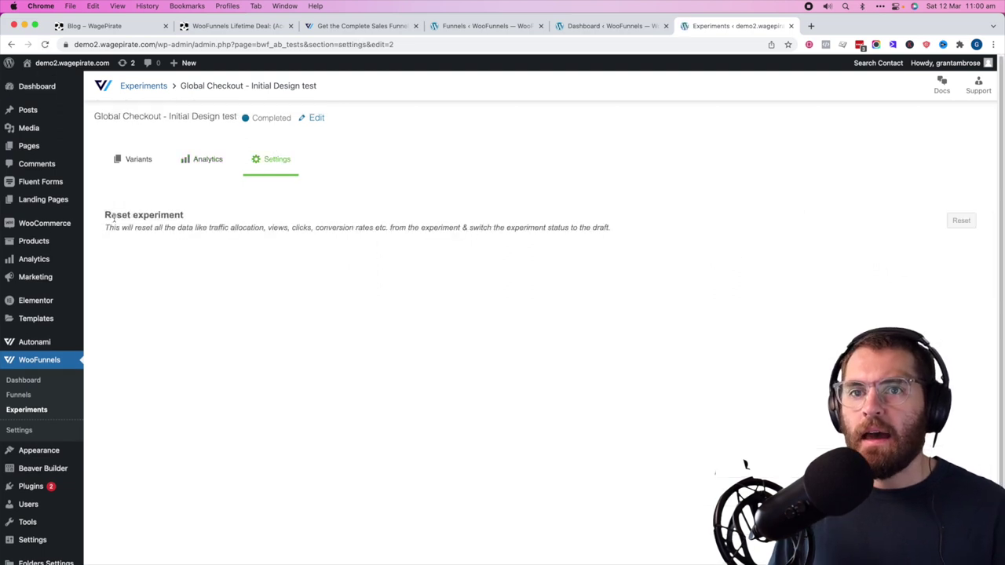
{"action": "left_click_drag", "start_coordinate": [104, 210], "coordinate": [233, 242]}
{"action": "left_click", "coordinate": [489, 228]}
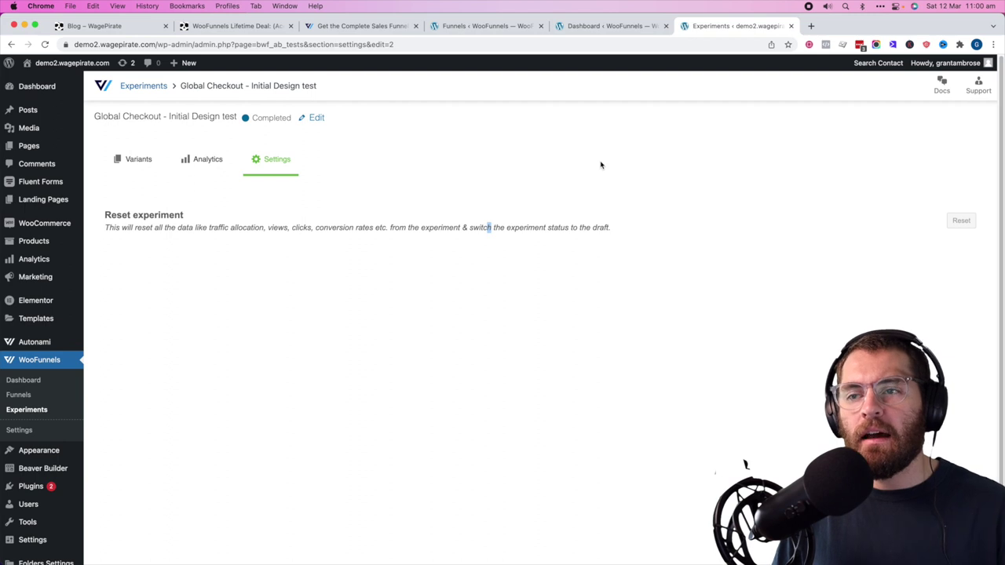
- Create a funnel titled 'Sales Funnel' and import the Frizty template into it
{"action": "left_click", "coordinate": [19, 396]}
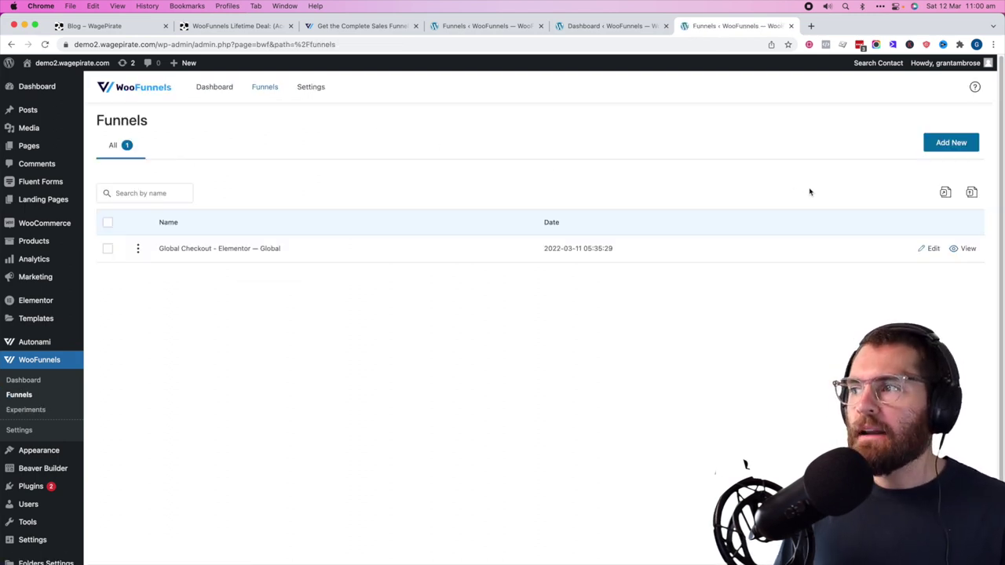
{"action": "left_click", "coordinate": [957, 146]}
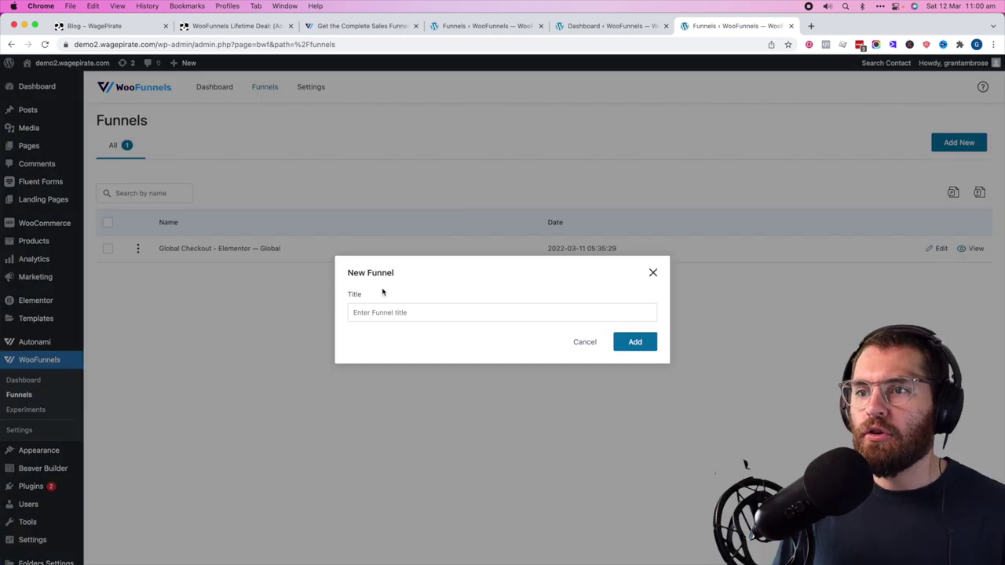
{"action": "left_click", "coordinate": [384, 314]}
{"action": "type", "text": "Sales Funnel"}
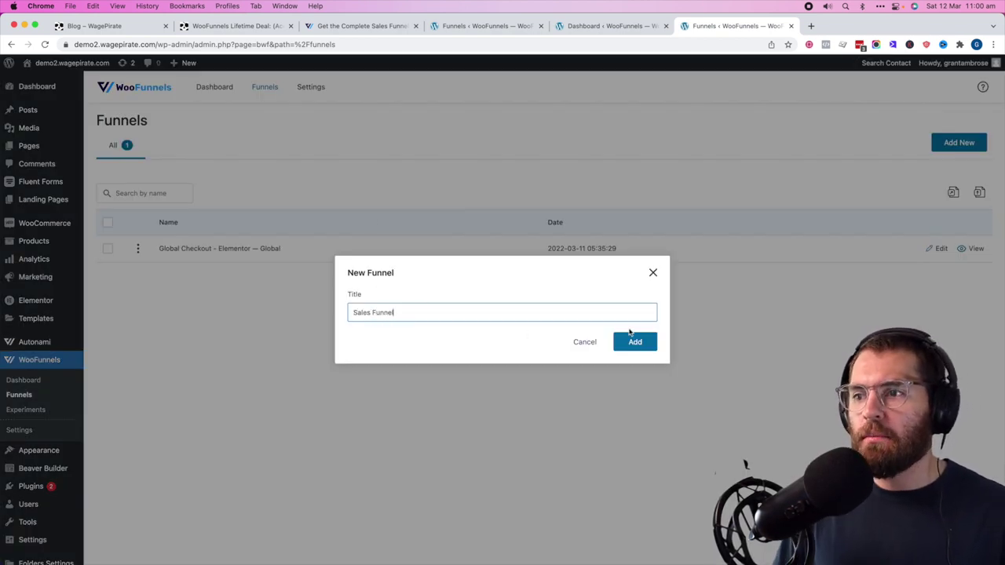
{"action": "left_click", "coordinate": [640, 340]}
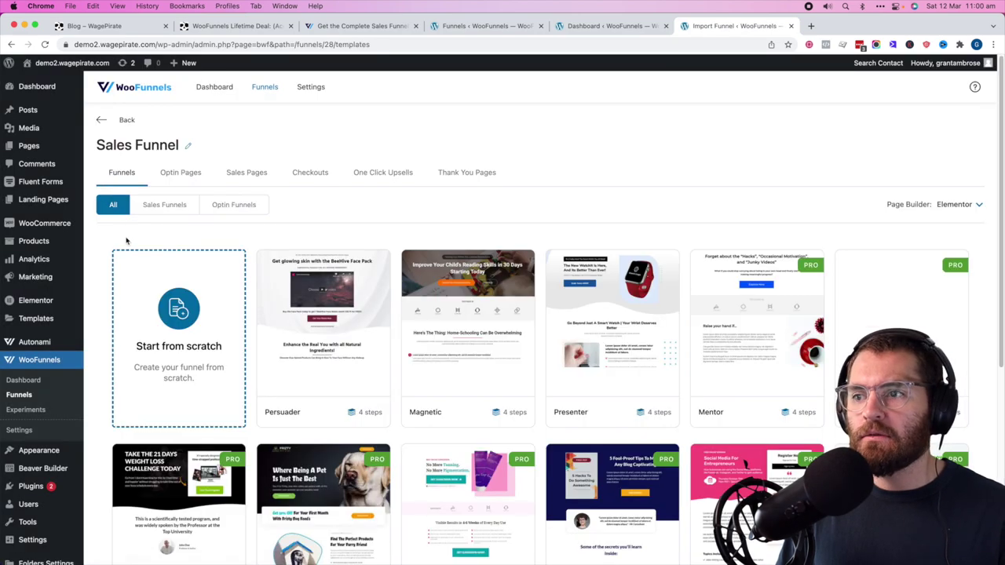
{"action": "scroll", "coordinate": [494, 437], "scroll_direction": "down", "scroll_amount": 2}
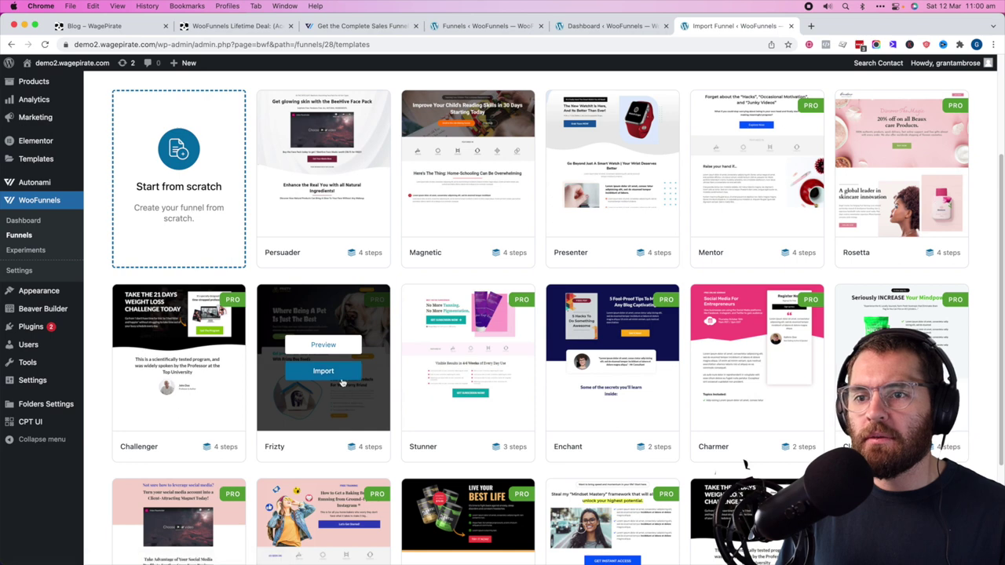
{"action": "left_click", "coordinate": [342, 376]}
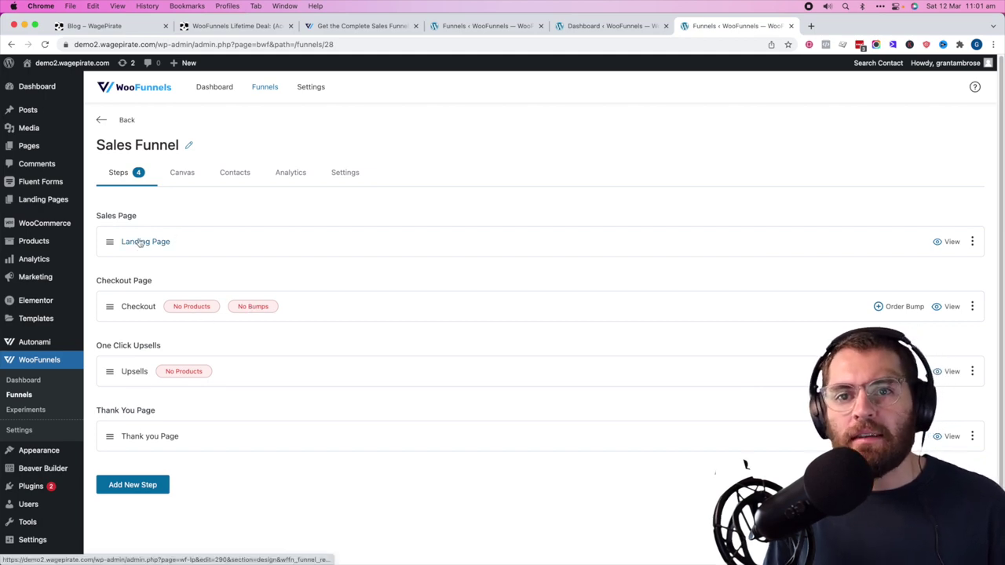
{"action": "left_click", "coordinate": [946, 241]}
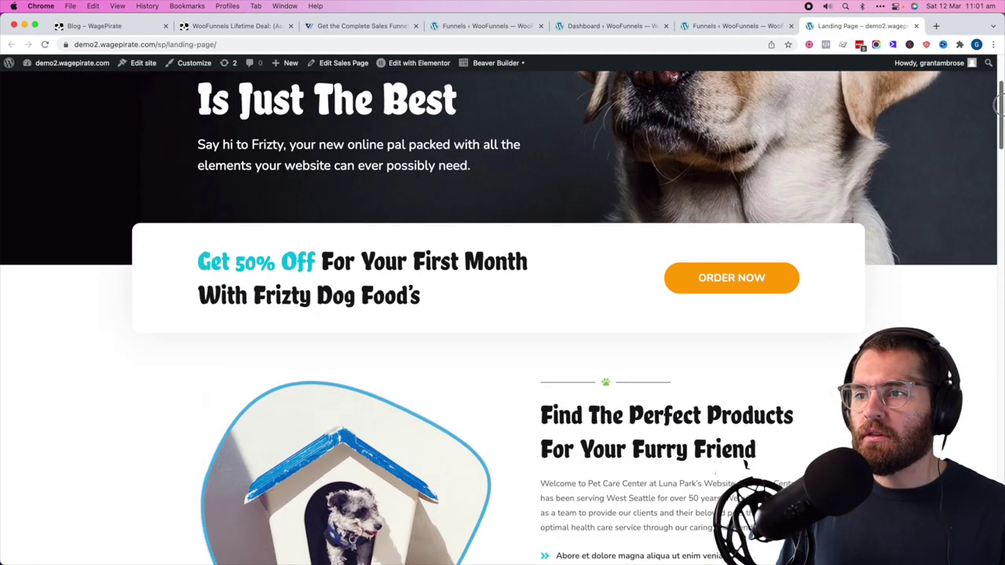
{"action": "scroll", "coordinate": [946, 241], "scroll_direction": "down", "scroll_amount": 10}
{"action": "scroll", "coordinate": [824, 404], "scroll_direction": "up", "scroll_amount": 10}
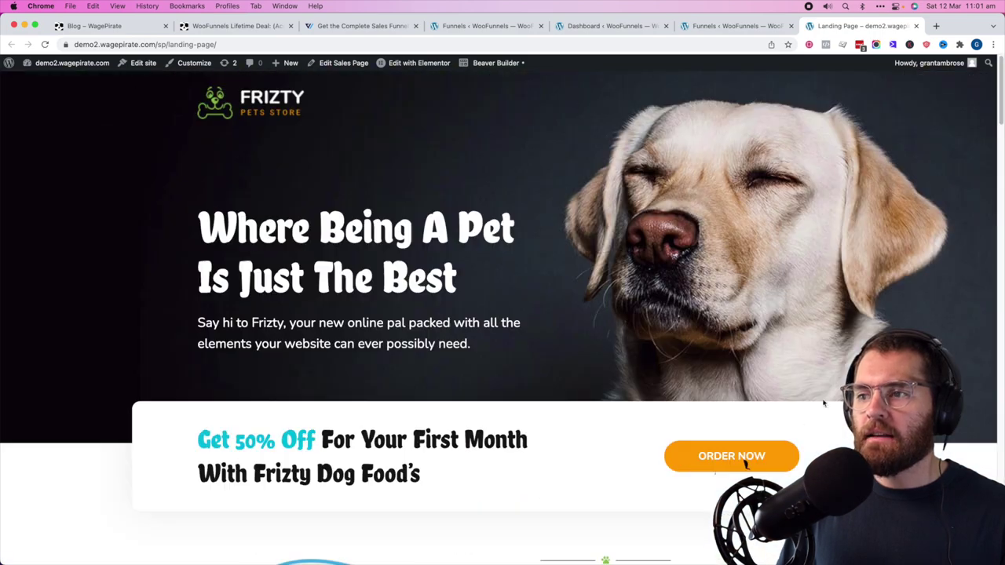
{"action": "left_click", "coordinate": [739, 462]}
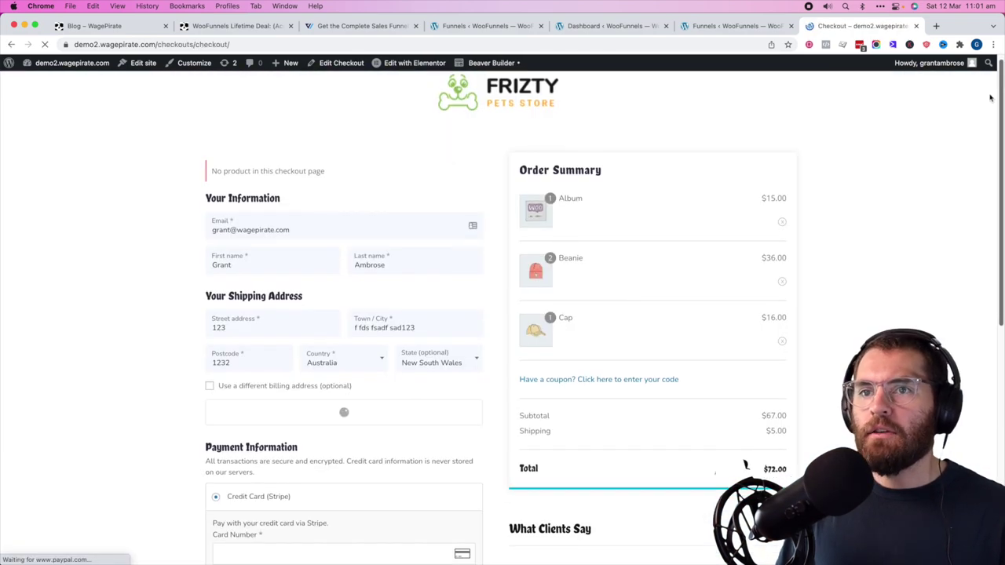
{"action": "left_click_drag", "start_coordinate": [214, 171], "coordinate": [332, 169]}
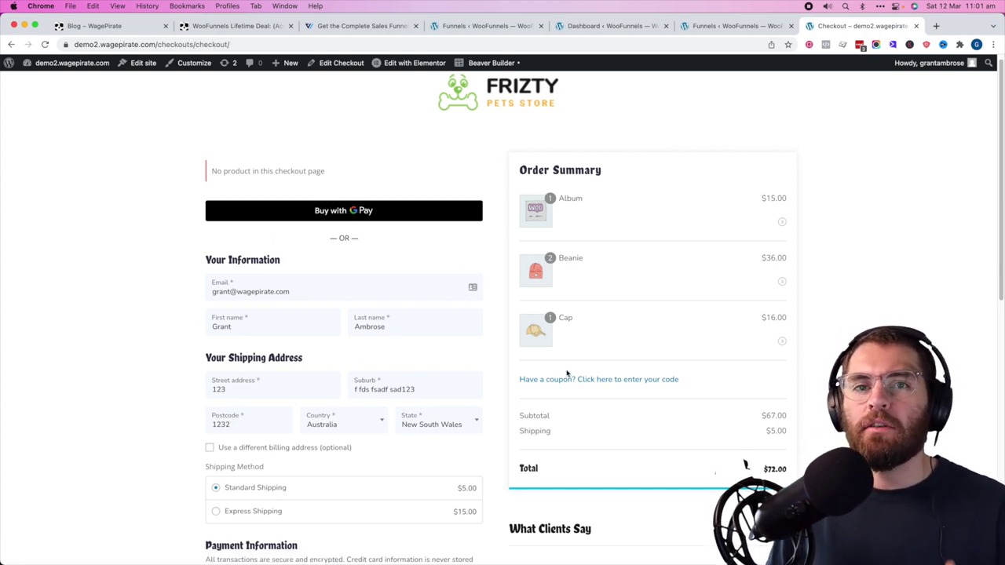
{"action": "left_click", "coordinate": [711, 27]}
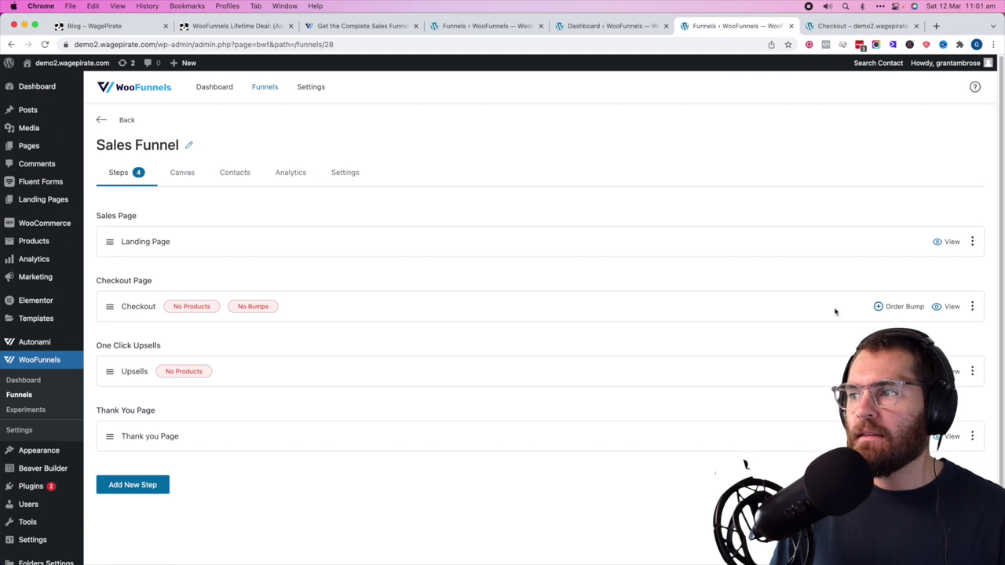
- Add the T-Shirt with Logo product to the Sales Funnel checkout's products
{"action": "left_click", "coordinate": [948, 306]}
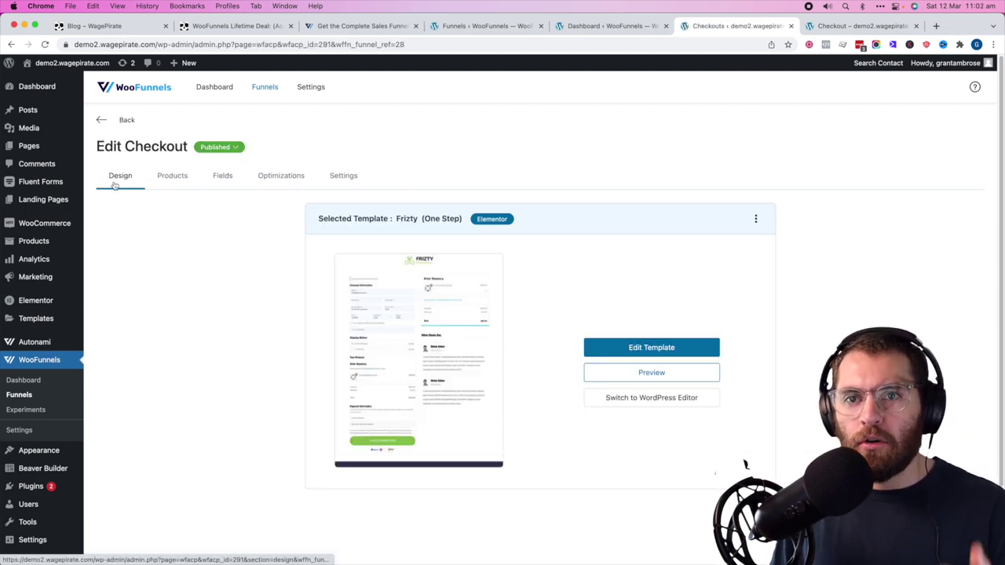
{"action": "left_click", "coordinate": [169, 179]}
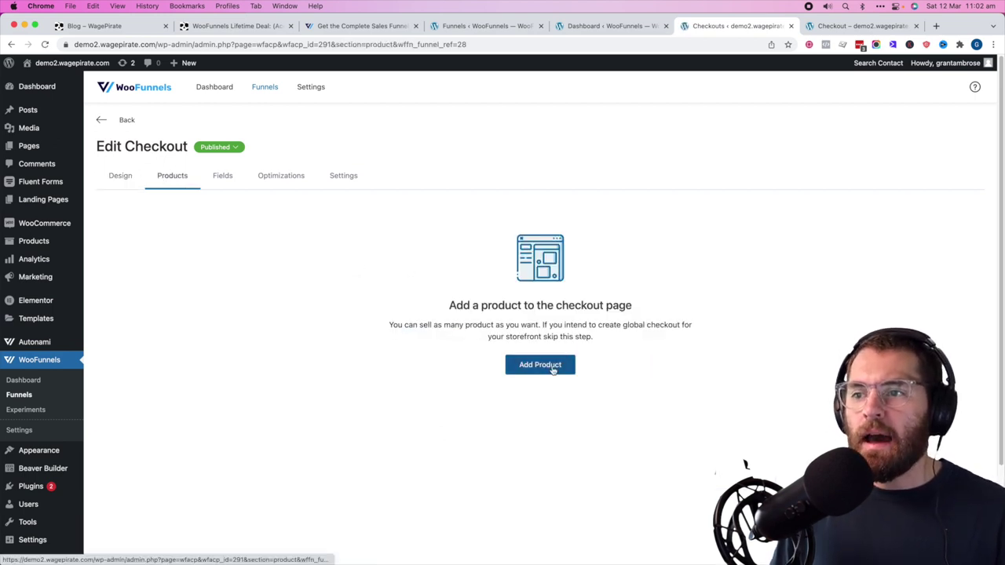
{"action": "left_click", "coordinate": [554, 373]}
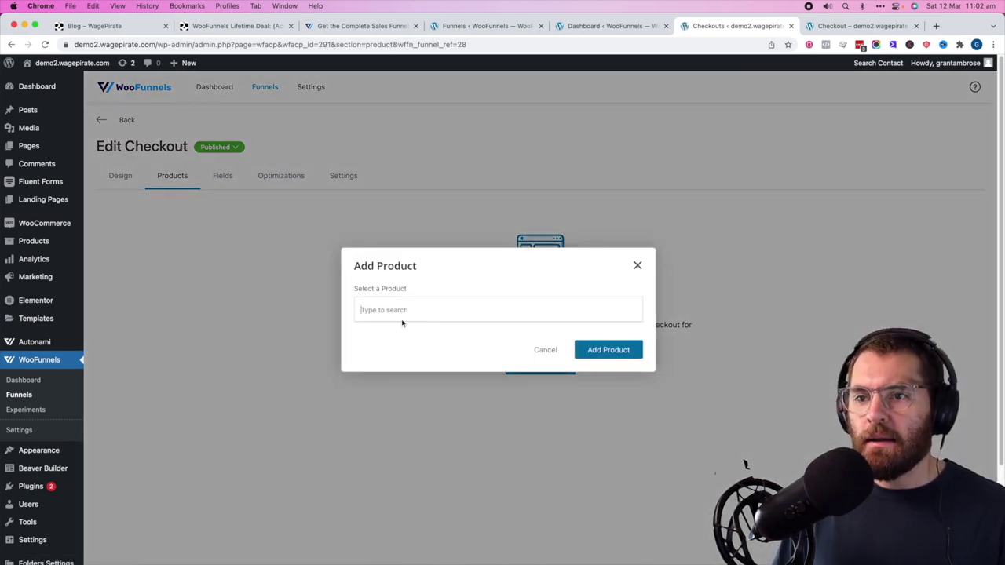
{"action": "type", "text": "t-shirt"}
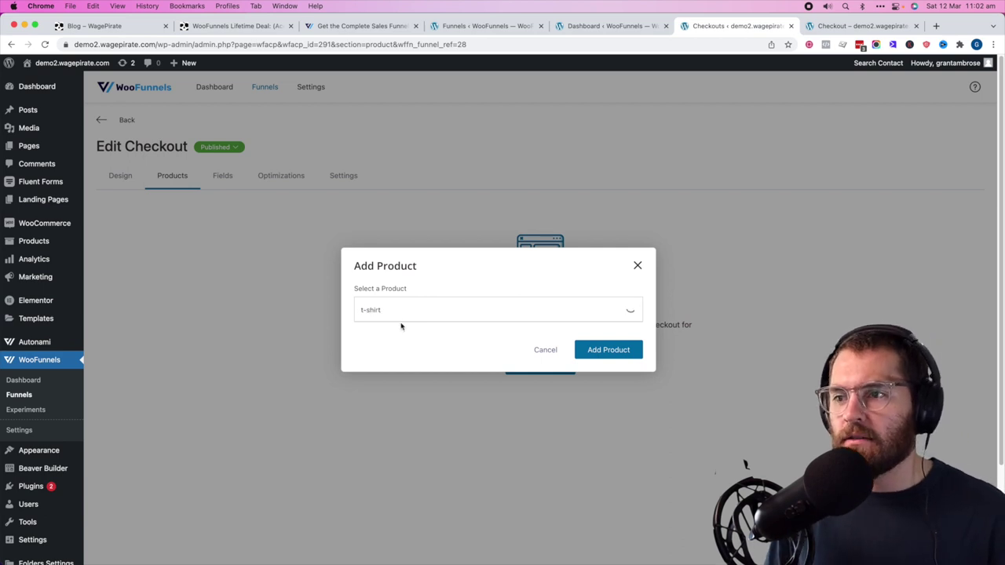
{"action": "left_click", "coordinate": [383, 307]}
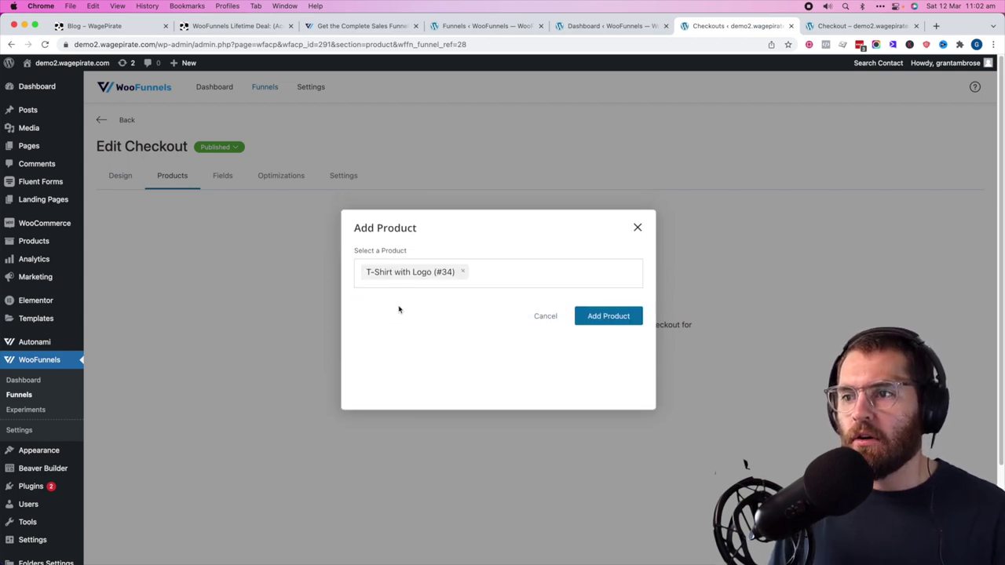
{"action": "left_click", "coordinate": [619, 350]}
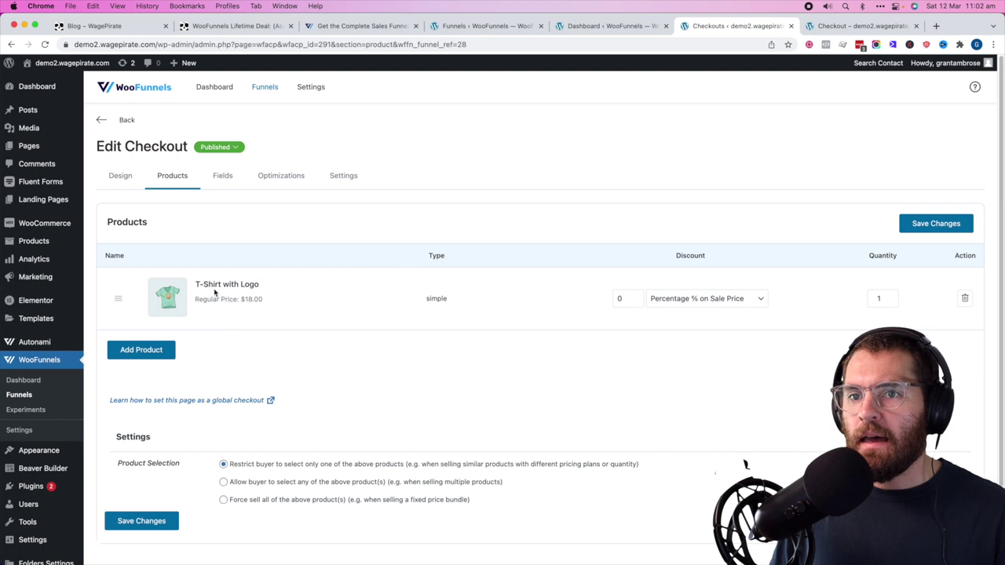
- Set the product's discount type to Percentage % on Regular Price and save the changes
{"action": "double_click", "coordinate": [625, 298]}
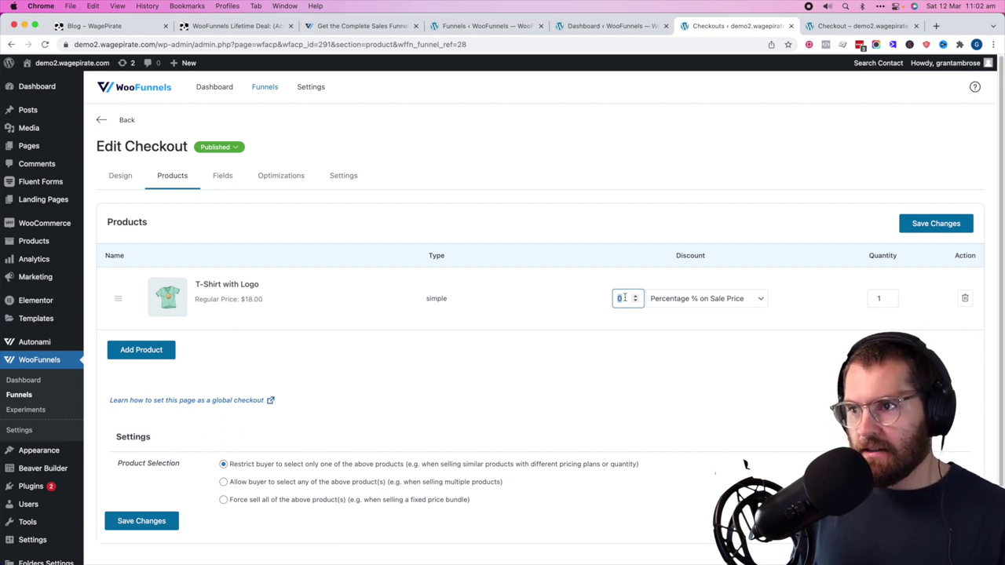
{"action": "left_click", "coordinate": [718, 299]}
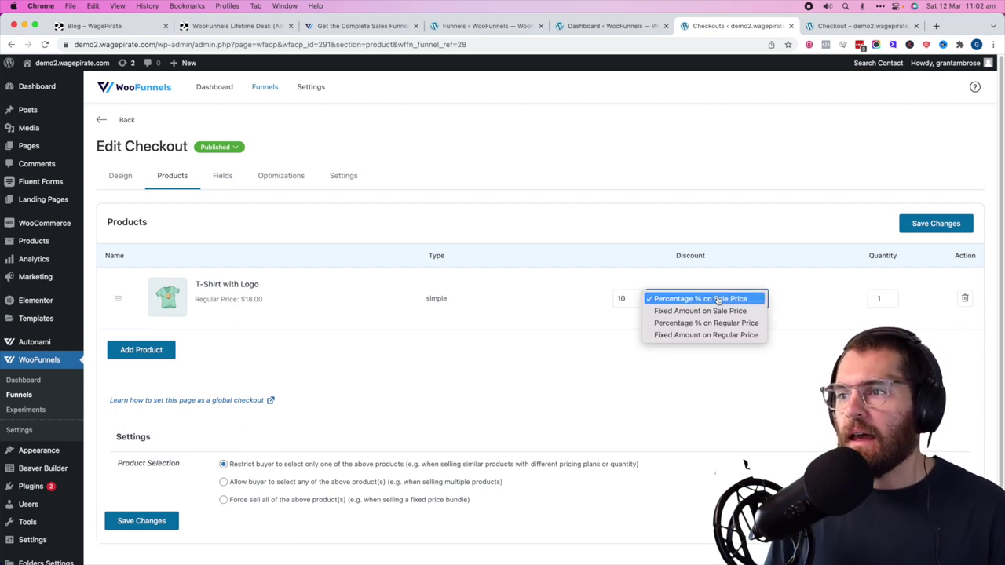
{"action": "left_click", "coordinate": [727, 323]}
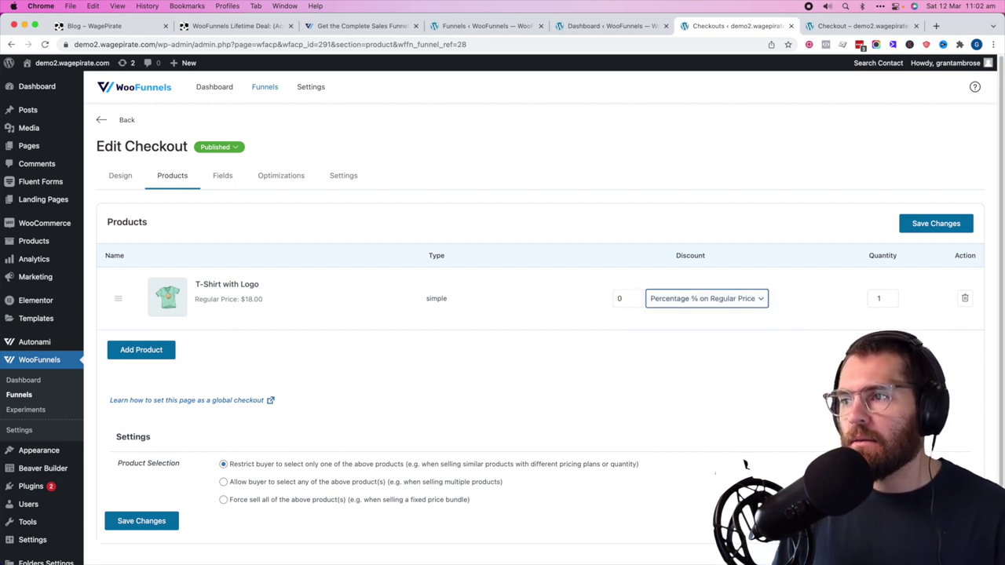
{"action": "left_click", "coordinate": [935, 223]}
{"action": "left_click", "coordinate": [861, 26]}
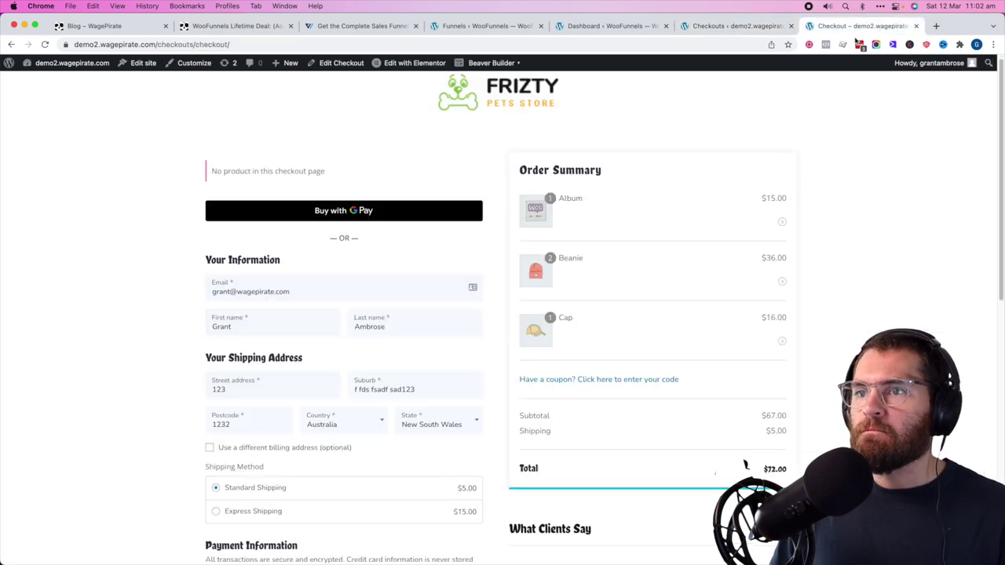
- Walk through the storefront landing and checkout pages, then return to the Sales Funnel steps
{"action": "left_click", "coordinate": [11, 44]}
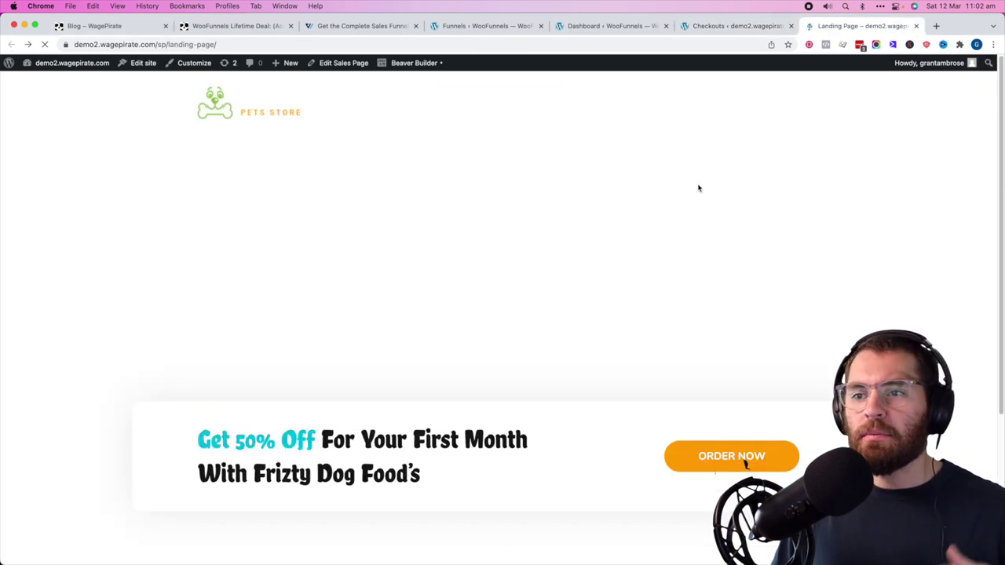
{"action": "scroll", "coordinate": [745, 464], "scroll_direction": "down", "scroll_amount": 3}
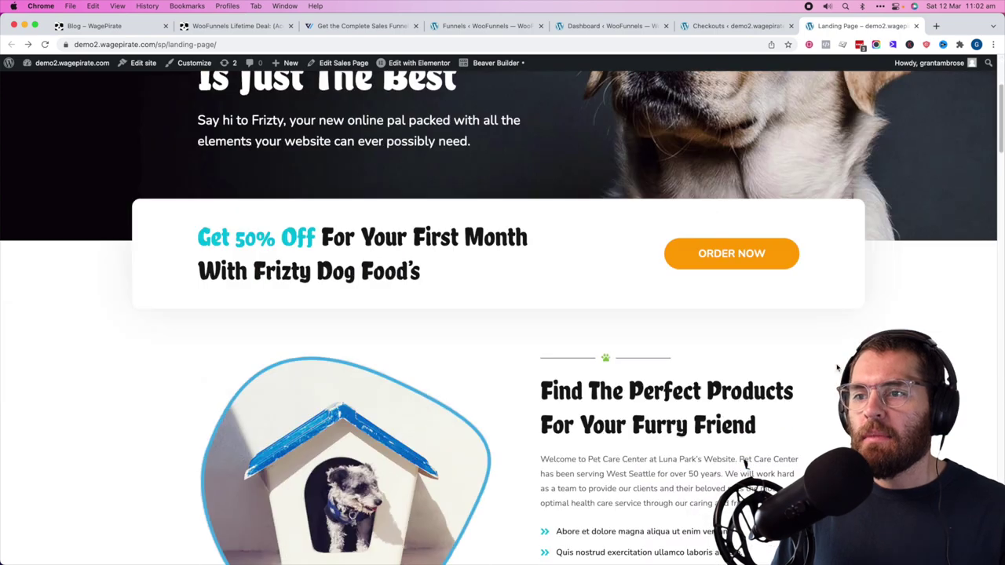
{"action": "scroll", "coordinate": [746, 463], "scroll_direction": "down", "scroll_amount": 1}
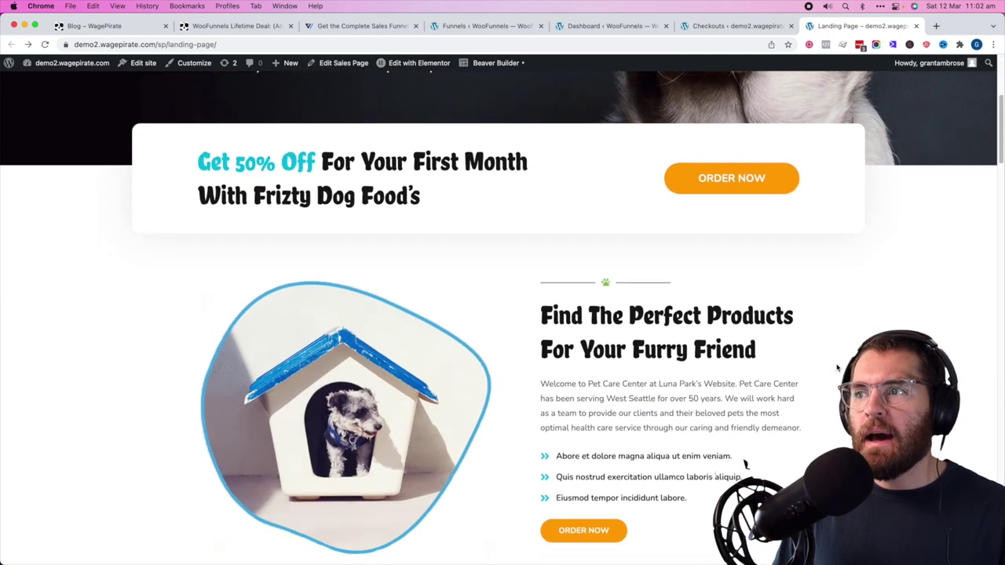
{"action": "left_click", "coordinate": [739, 190]}
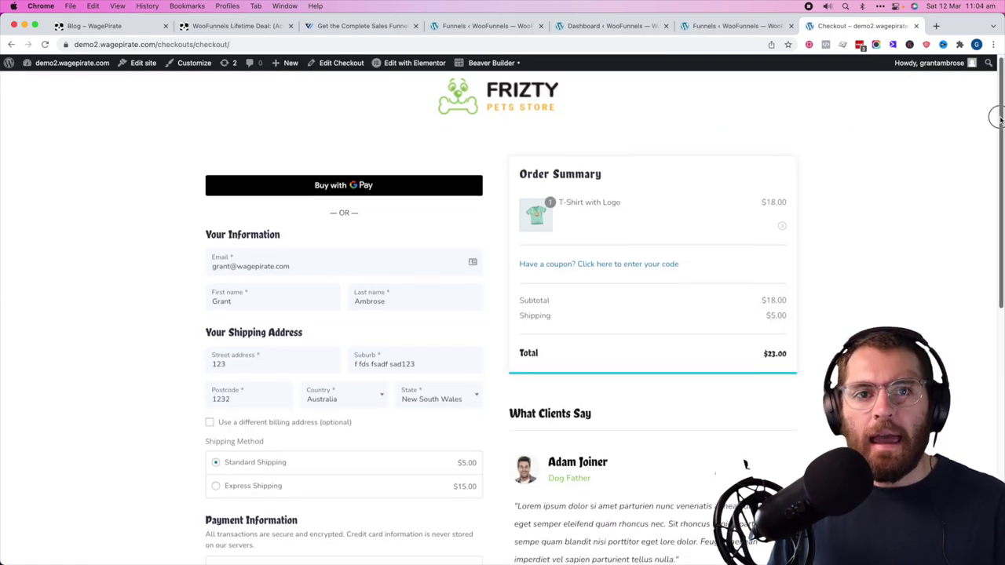
{"action": "scroll", "coordinate": [569, 189], "scroll_direction": "down", "scroll_amount": 1}
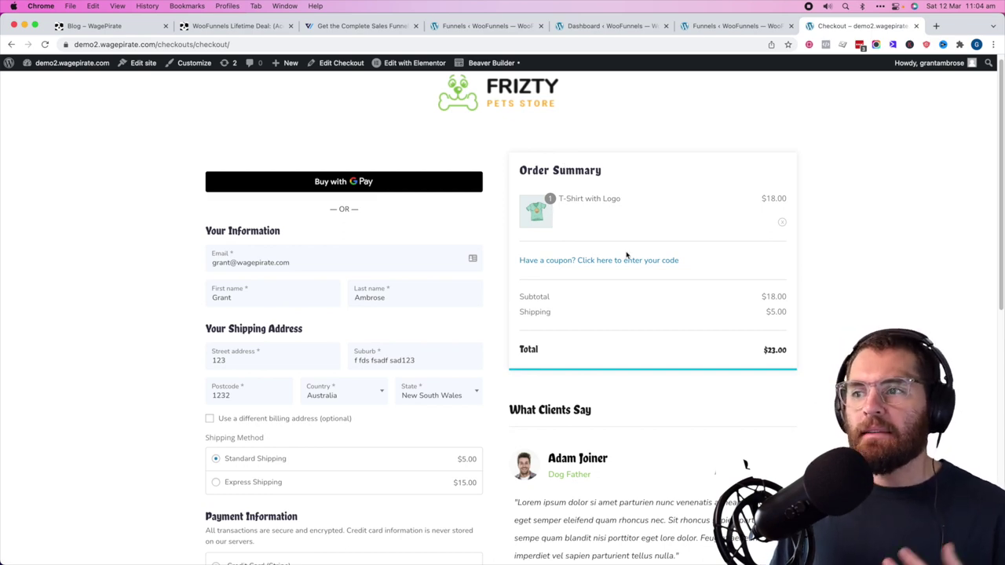
{"action": "scroll", "coordinate": [672, 297], "scroll_direction": "down", "scroll_amount": 10}
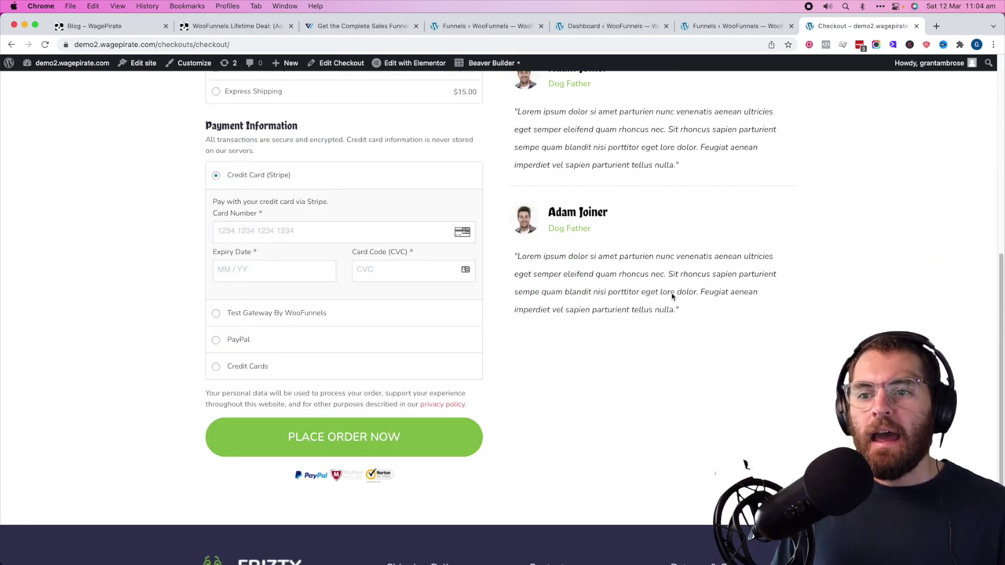
{"action": "left_click", "coordinate": [771, 29]}
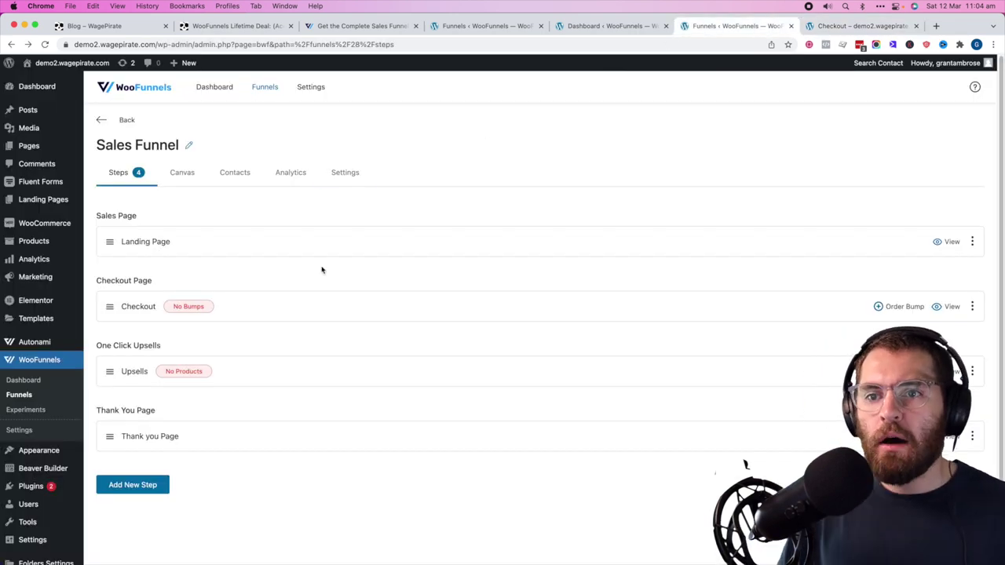
- Add an order bump titled 'Bonus Hat deal' to the Checkout step
{"action": "left_click", "coordinate": [972, 306]}
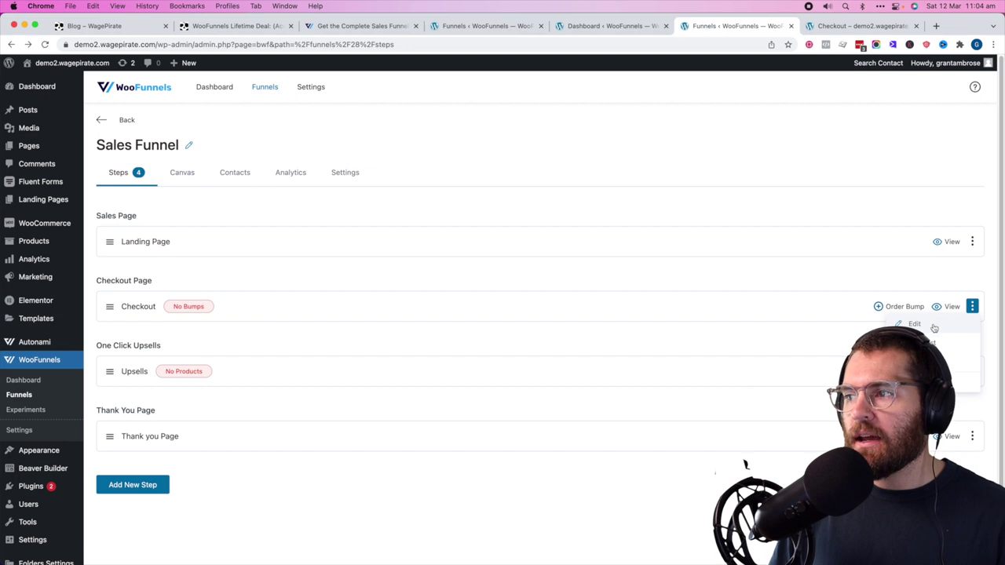
{"action": "left_click", "coordinate": [894, 306]}
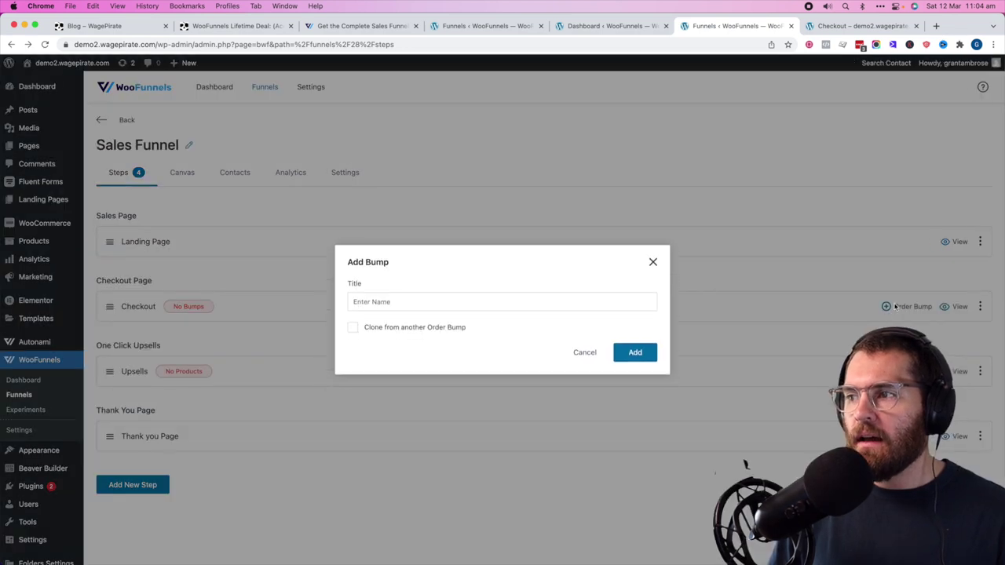
{"action": "left_click", "coordinate": [424, 306]}
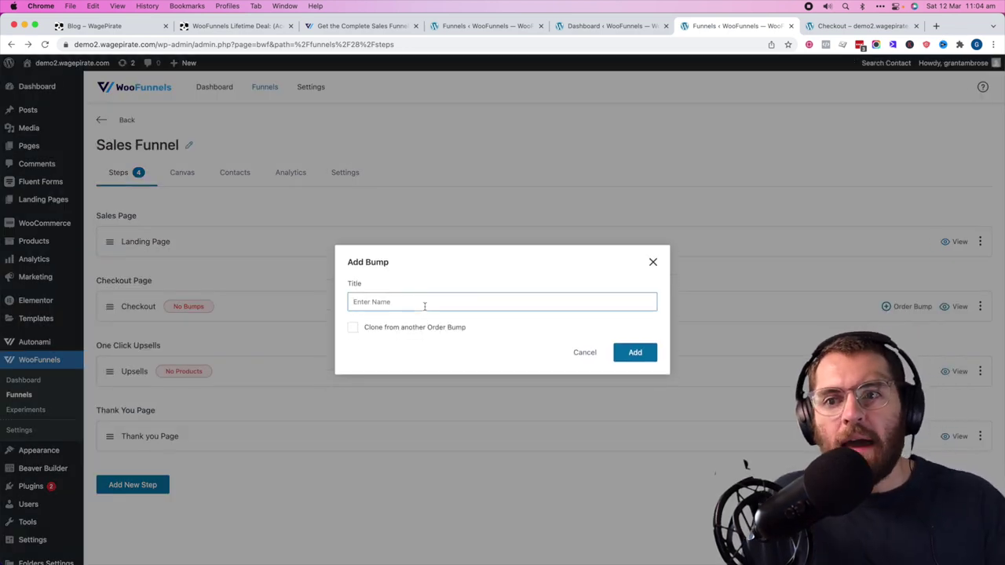
{"action": "type", "text": "b"}
{"action": "key", "text": "BackSpace"}
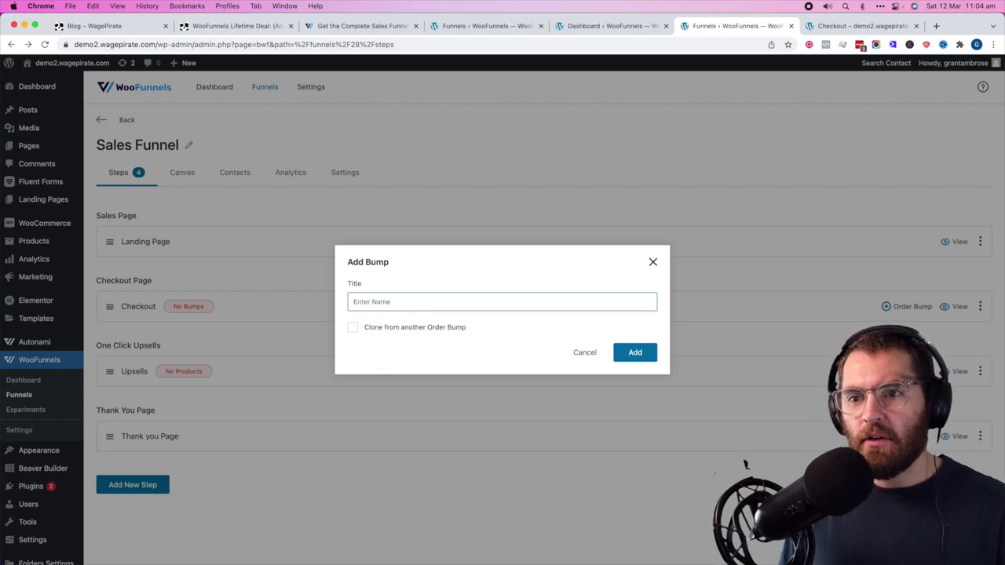
{"action": "type", "text": "Bonus Hat deal"}
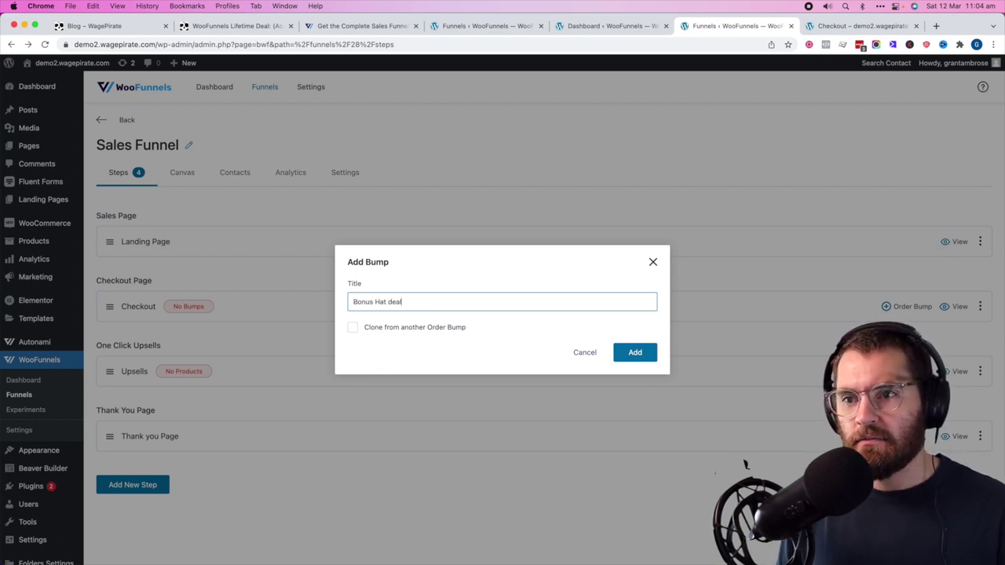
{"action": "left_click", "coordinate": [632, 352]}
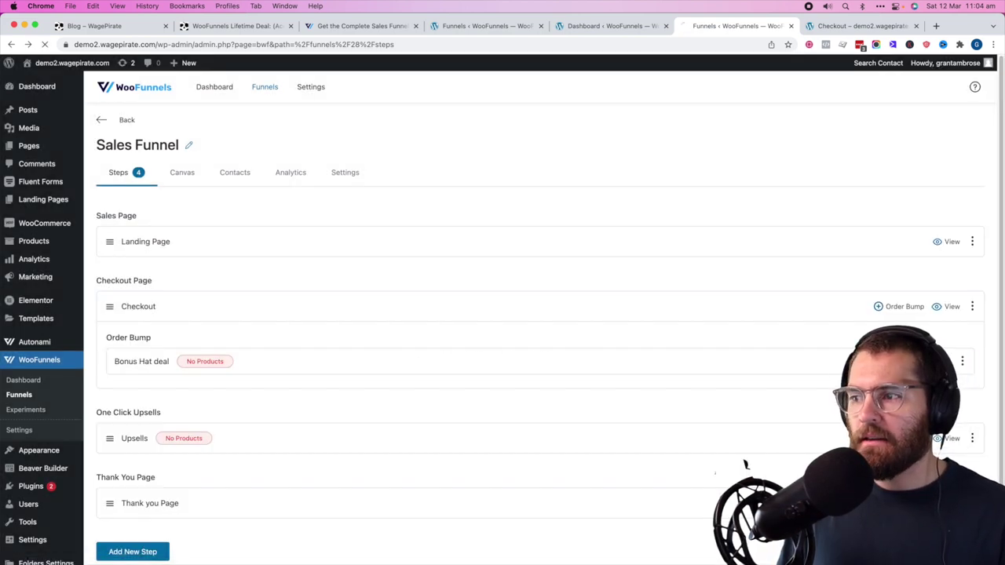
- Add the Beanie (#18) product to the Bonus Hat deal bump
{"action": "left_click", "coordinate": [537, 355]}
{"action": "type", "text": "beanie"}
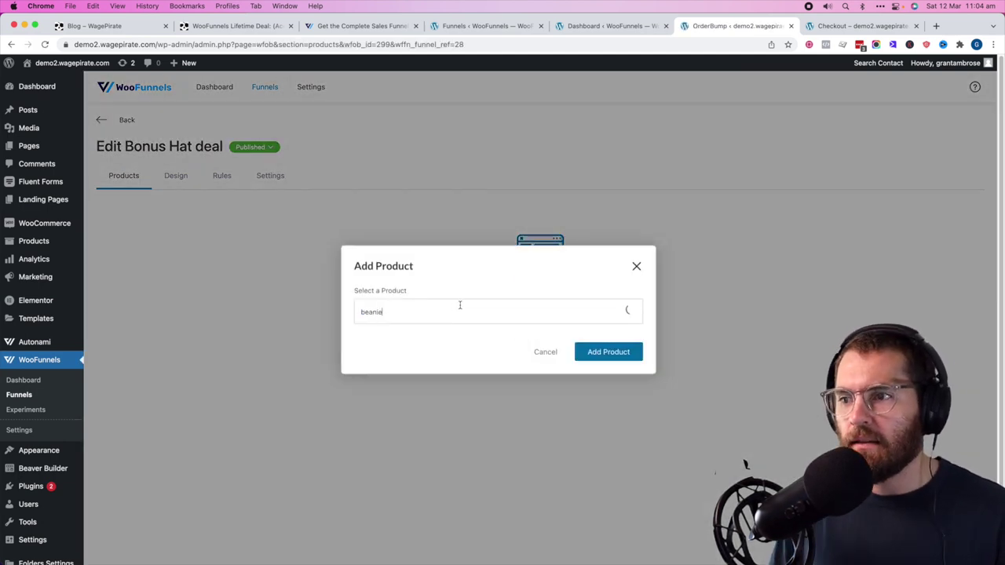
{"action": "left_click", "coordinate": [475, 337]}
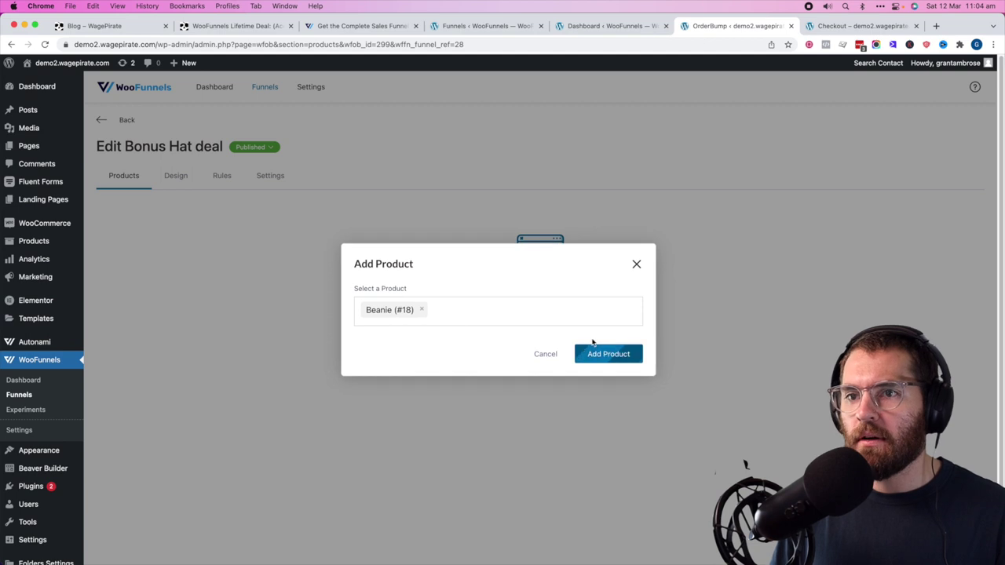
{"action": "left_click", "coordinate": [594, 349]}
- Set the Beanie's discount type to Percentage % on Regular Price and save
{"action": "double_click", "coordinate": [626, 298]}
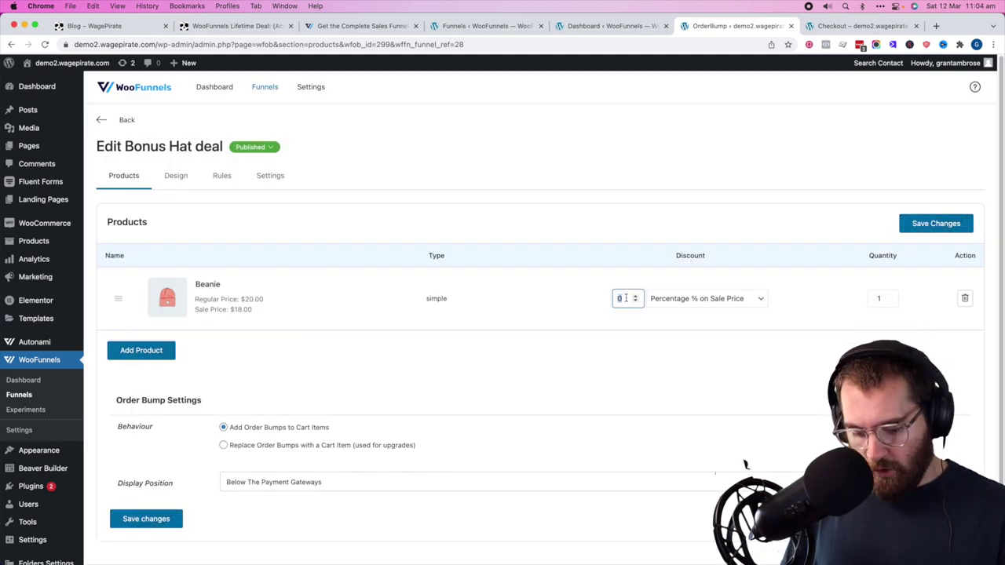
{"action": "left_click", "coordinate": [745, 299]}
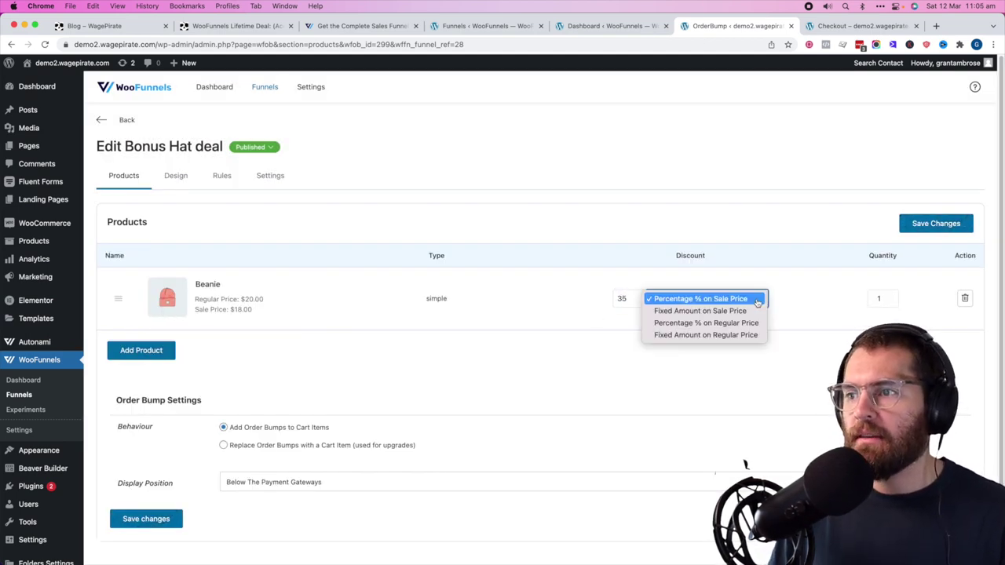
{"action": "left_click", "coordinate": [712, 324]}
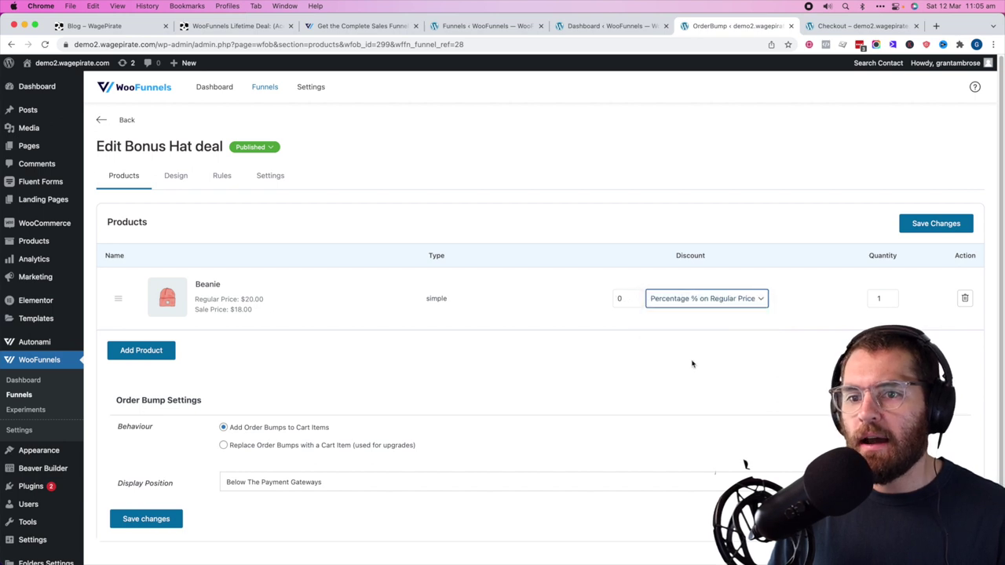
{"action": "left_click", "coordinate": [932, 225]}
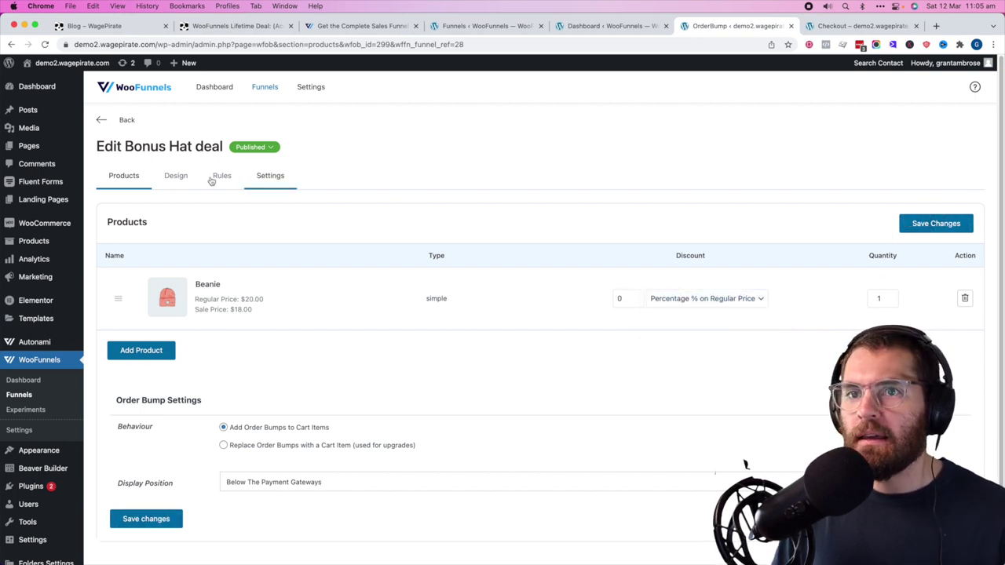
- Replace the bump's design description with 'This beanie matches your T-shirt! Exclusive club deal' and save
{"action": "left_click", "coordinate": [176, 176]}
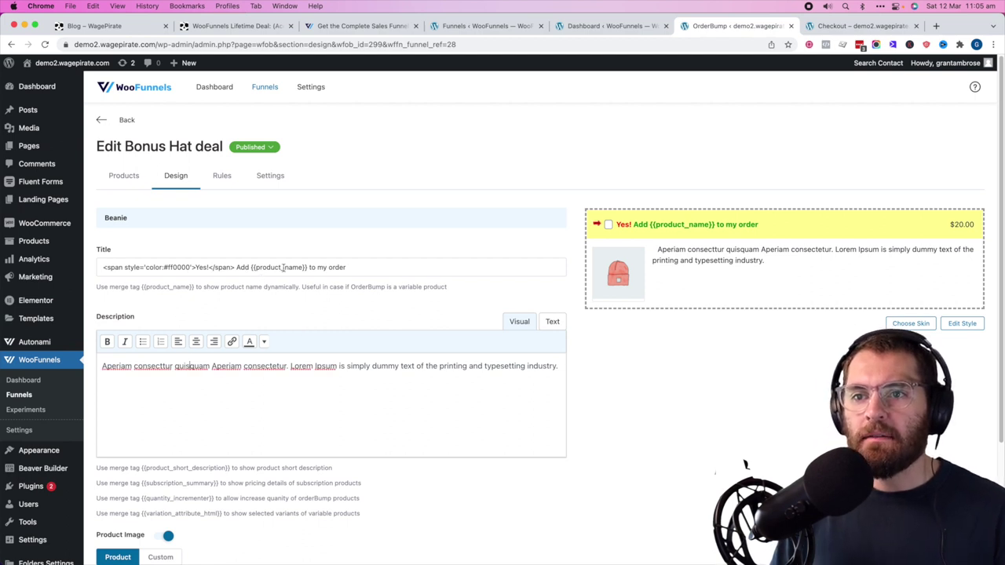
{"action": "triple_click", "coordinate": [263, 382]}
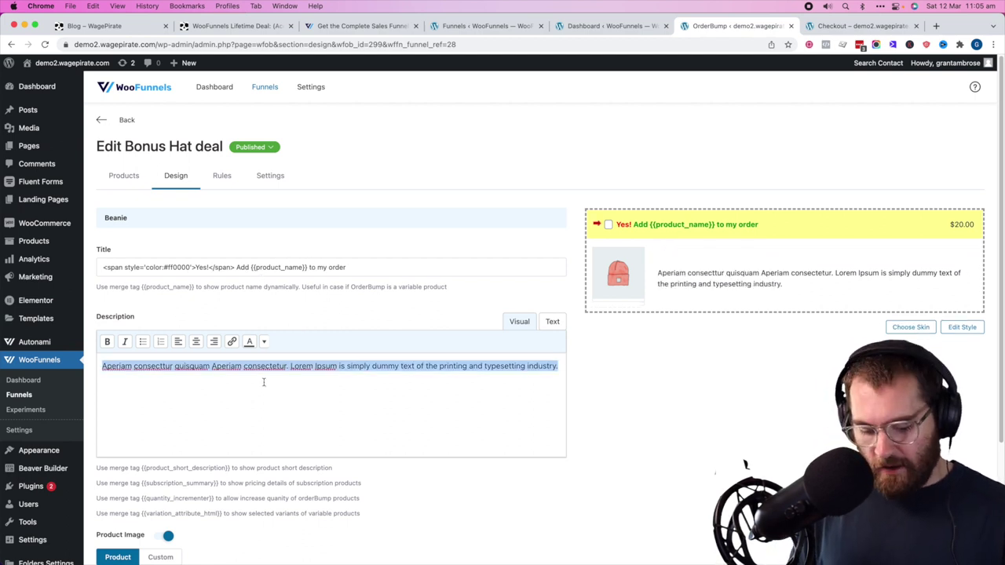
{"action": "type", "text": "This beanie matches your T-shirt!"}
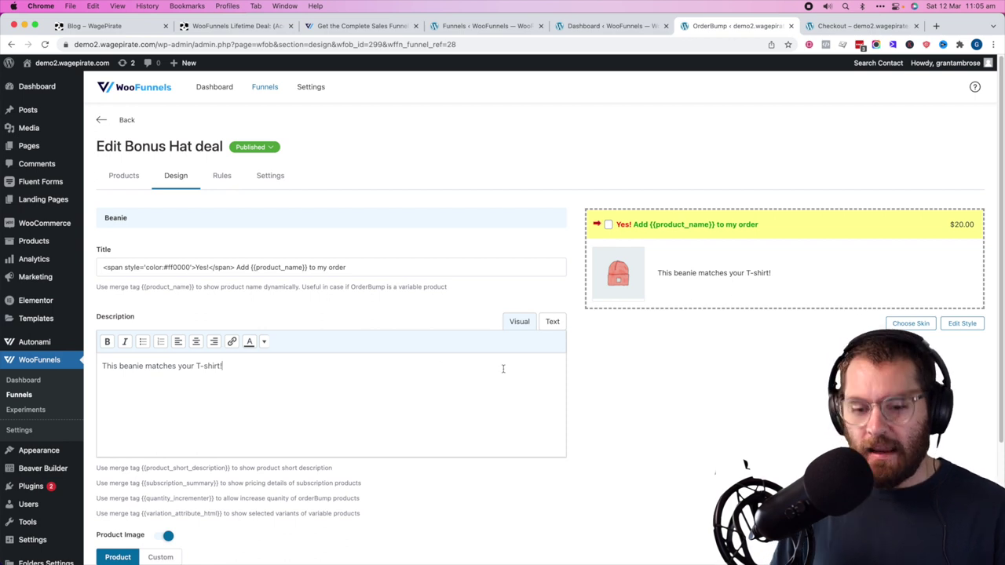
{"action": "type", "text": "Exclusive club deal"}
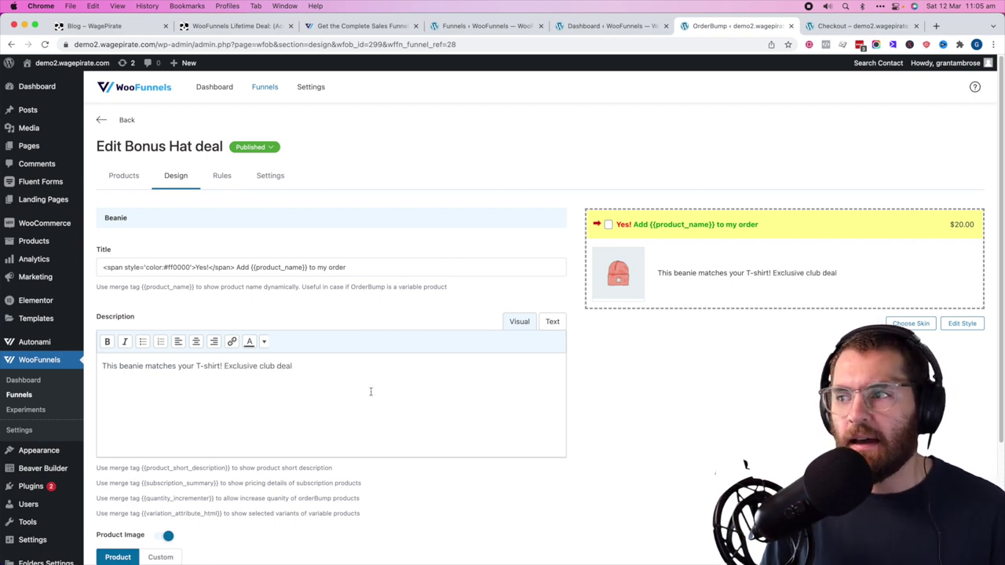
{"action": "scroll", "coordinate": [738, 276], "scroll_direction": "down", "scroll_amount": 3}
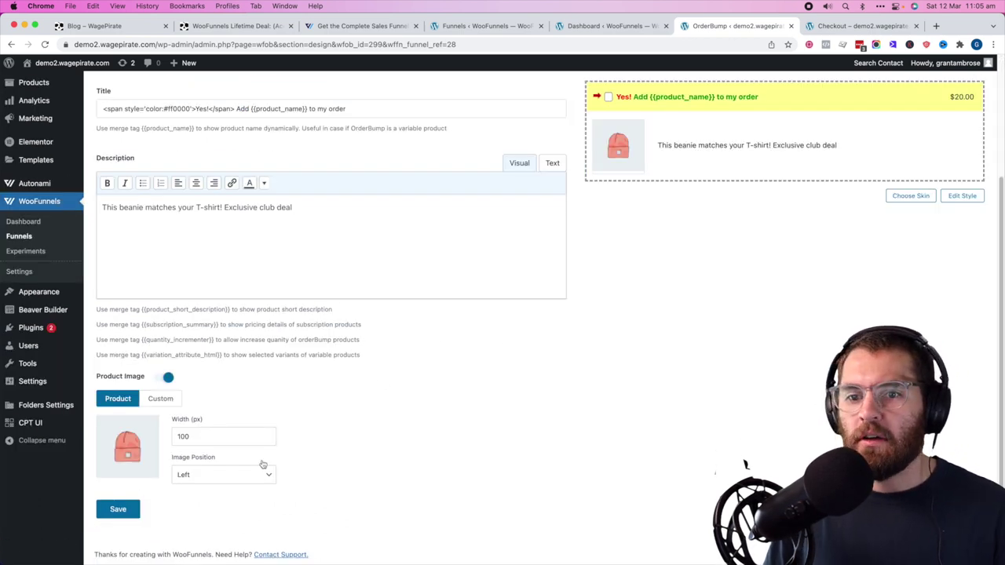
{"action": "left_click", "coordinate": [118, 509]}
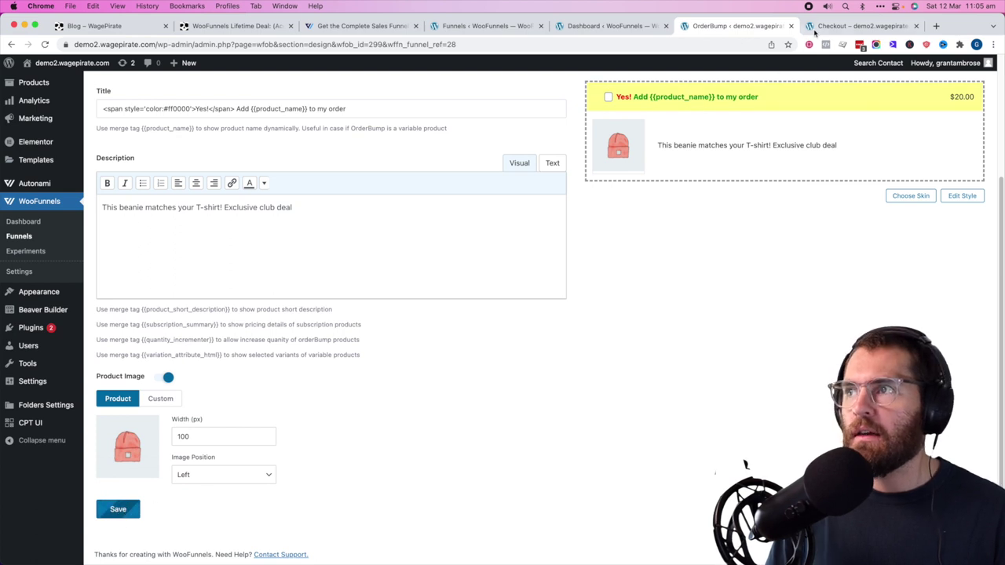
{"action": "left_click", "coordinate": [861, 26]}
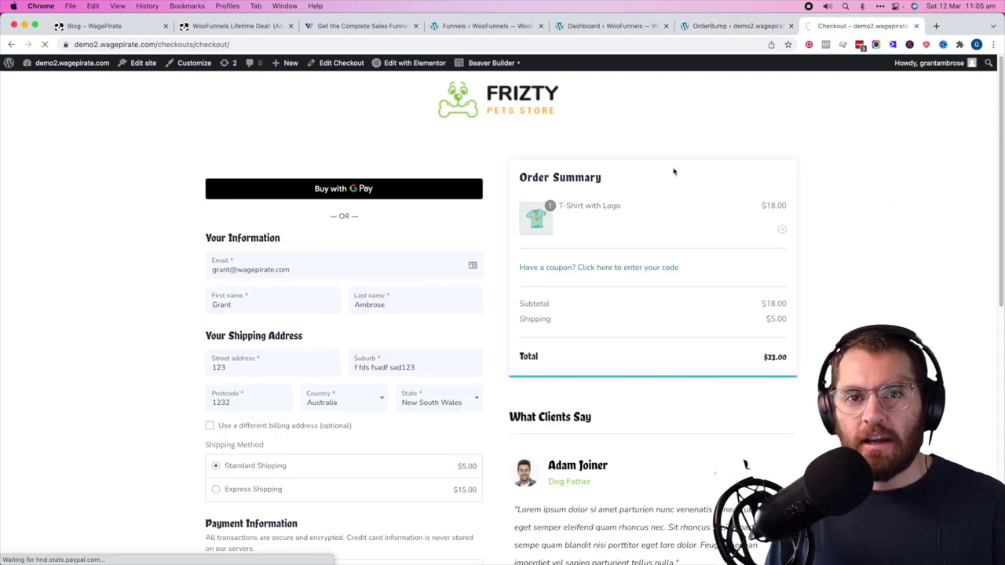
- Tick the Beanie order bump on the storefront checkout and check its $18.00 price in the summary
{"action": "scroll", "coordinate": [271, 391], "scroll_direction": "down", "scroll_amount": 10}
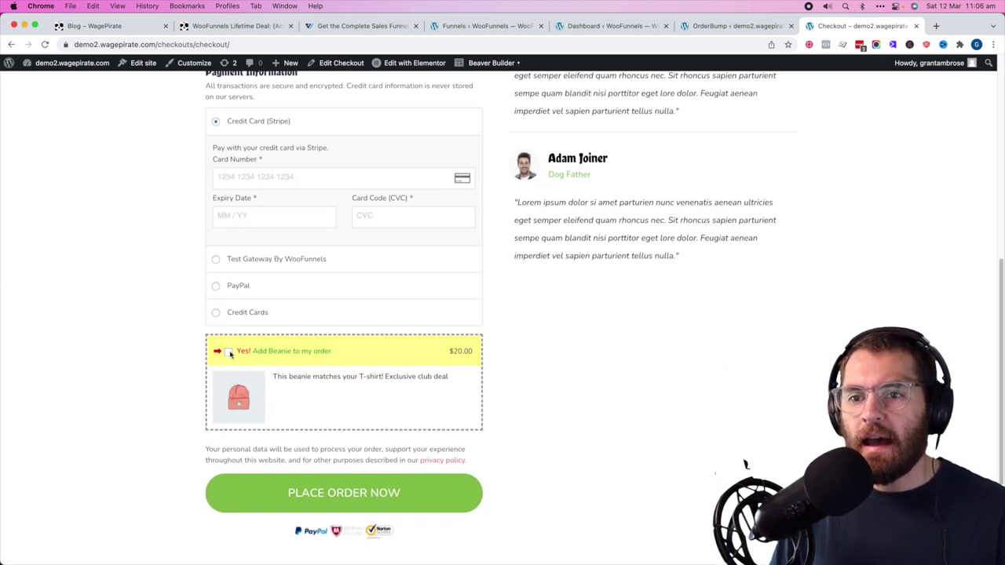
{"action": "left_click", "coordinate": [229, 353]}
{"action": "scroll", "coordinate": [576, 369], "scroll_direction": "up", "scroll_amount": 8}
{"action": "scroll", "coordinate": [767, 201], "scroll_direction": "up", "scroll_amount": 2}
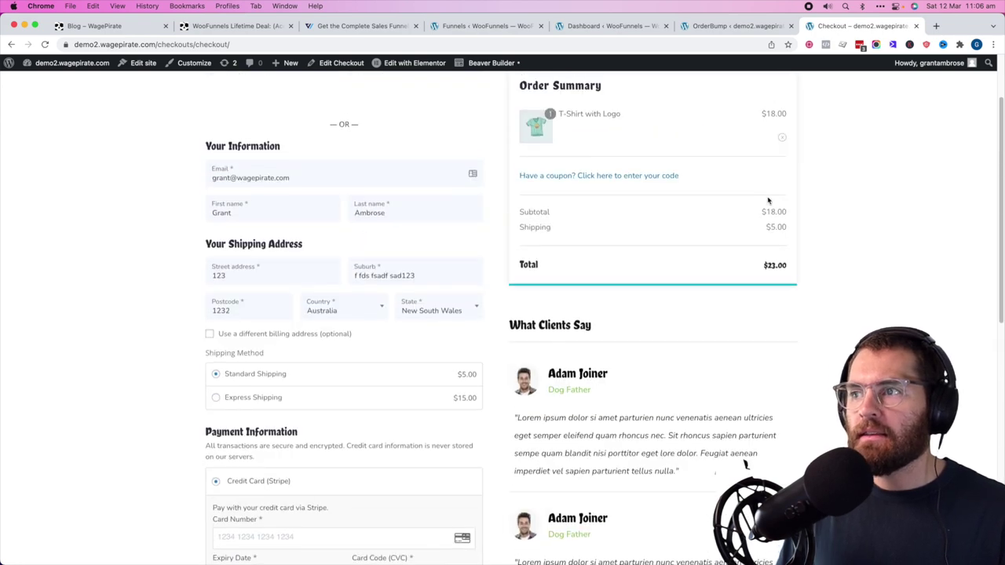
{"action": "scroll", "coordinate": [654, 302], "scroll_direction": "down", "scroll_amount": 10}
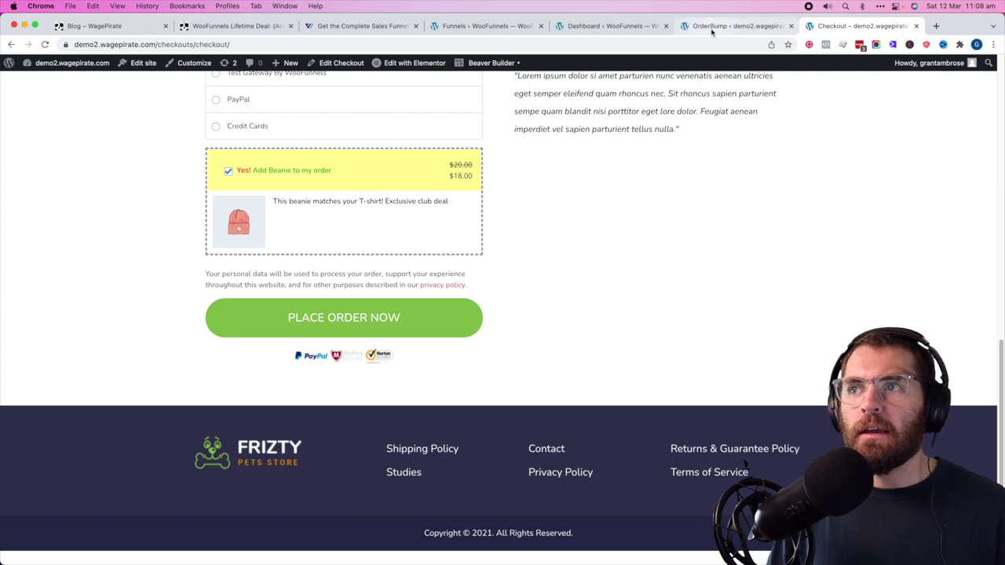
- Add the bump 'Christmas Beanie special Xmas' to ShopCheckout in Global Checkout - Elementor and edit it
{"action": "left_click", "coordinate": [608, 26]}
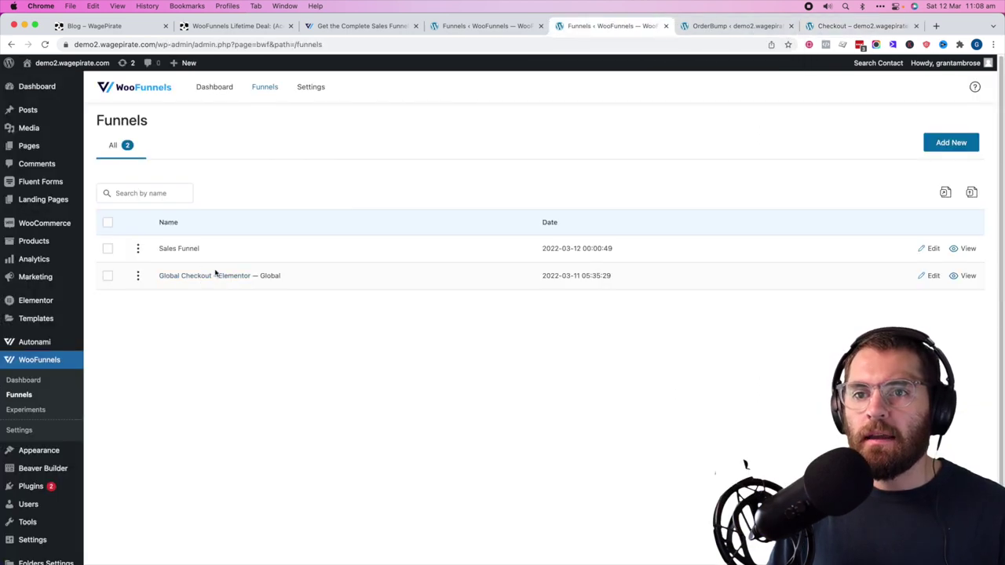
{"action": "left_click", "coordinate": [215, 275]}
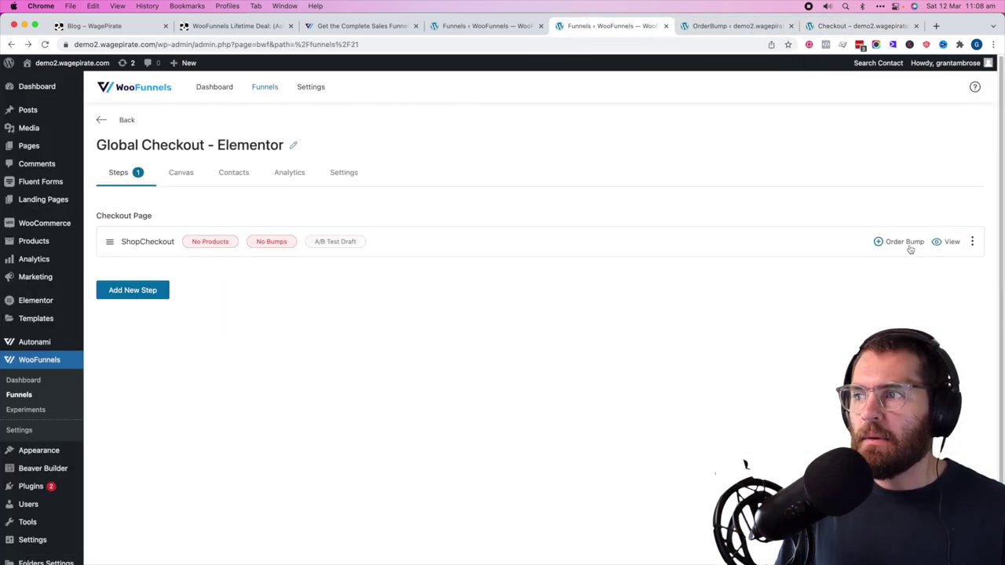
{"action": "left_click", "coordinate": [899, 243]}
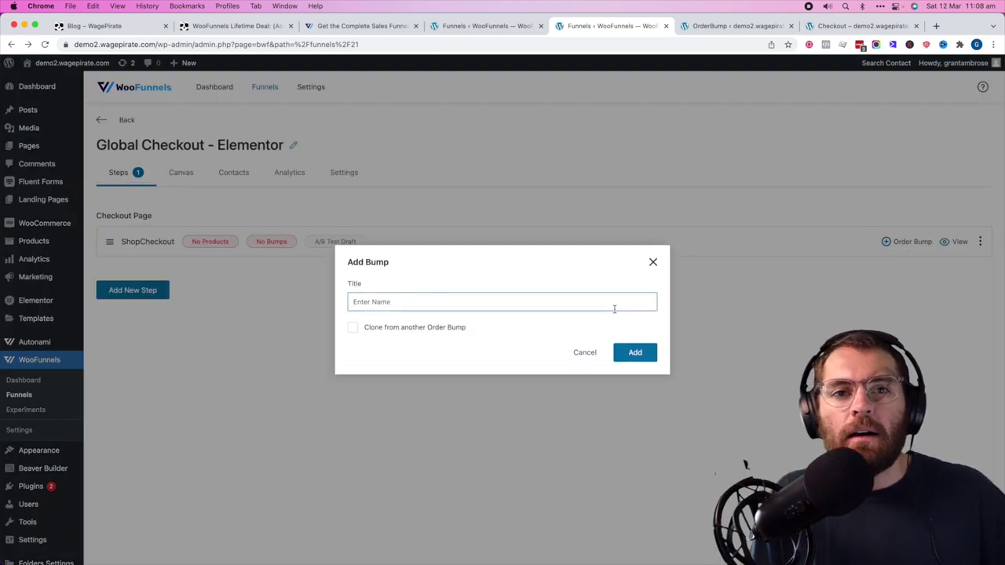
{"action": "type", "text": "Ch"}
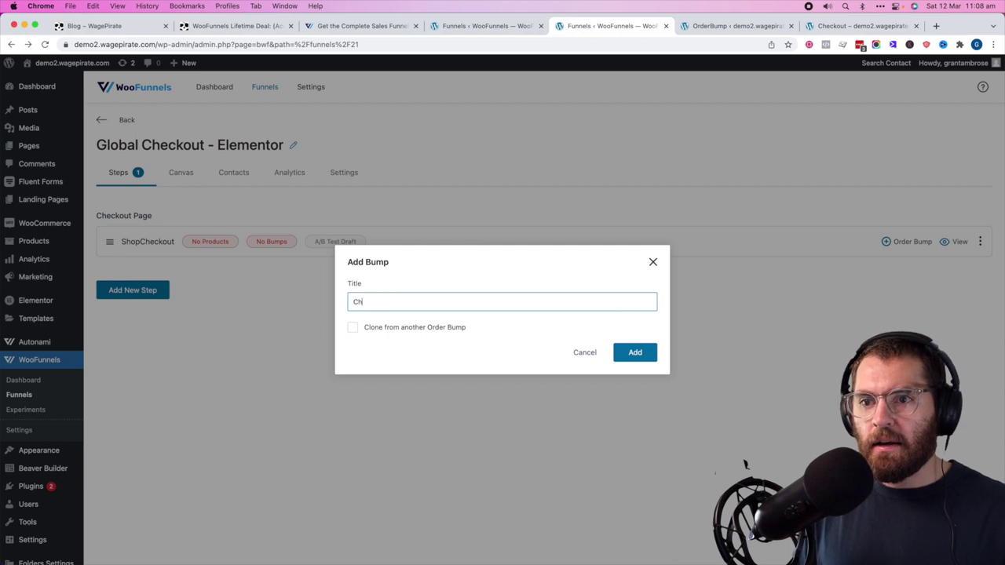
{"action": "type", "text": "rist"}
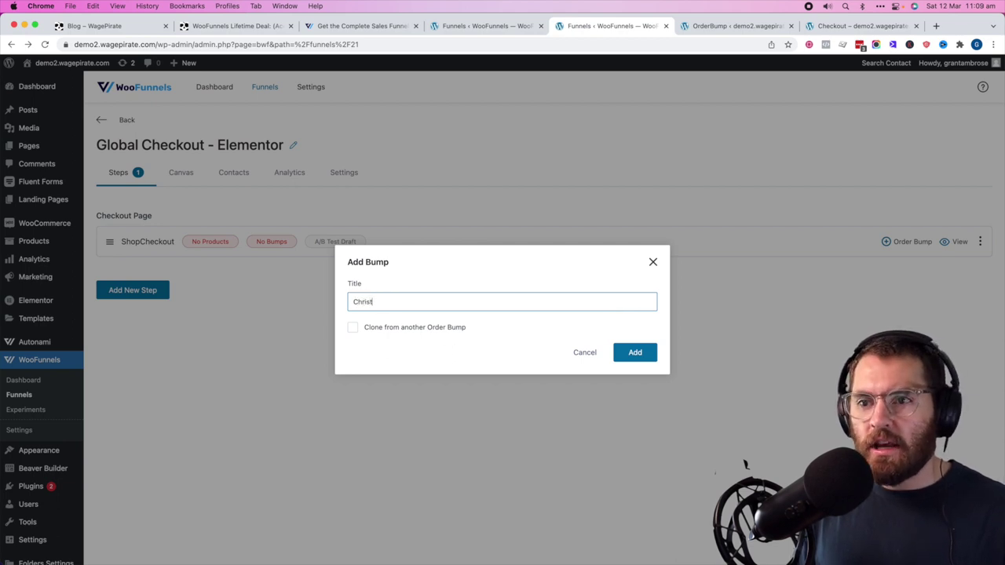
{"action": "type", "text": "mas Bea"}
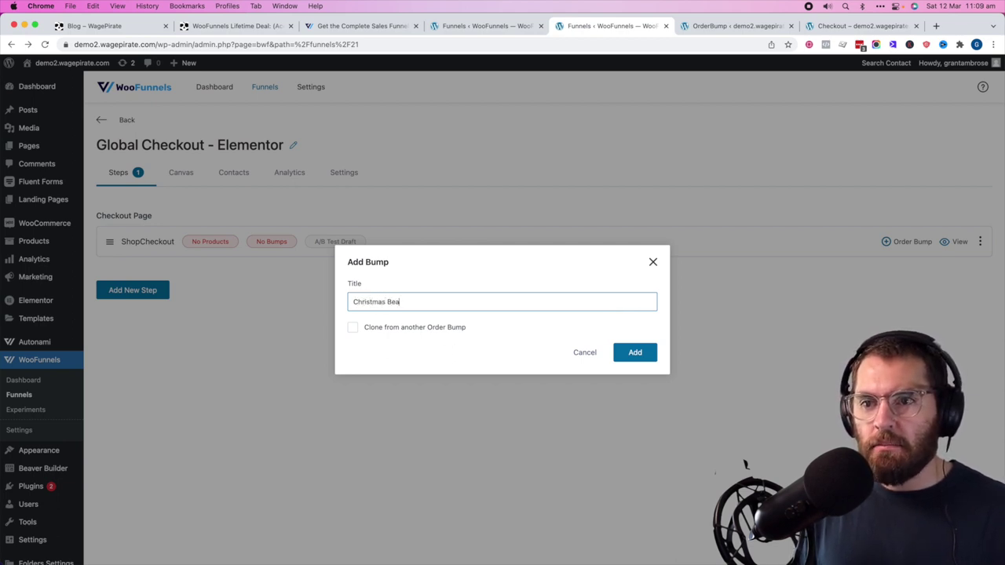
{"action": "type", "text": "nie special Xmas"}
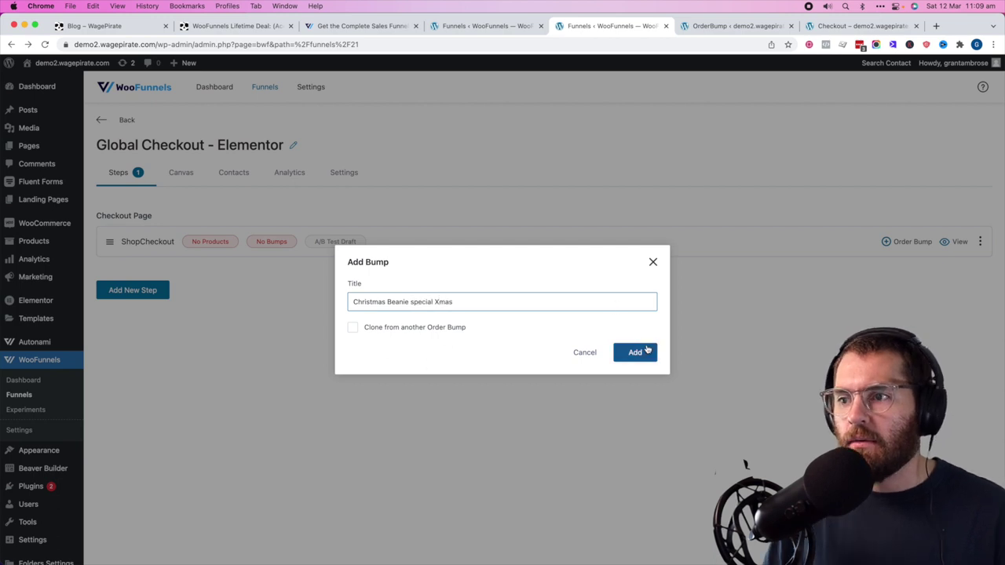
{"action": "left_click", "coordinate": [645, 353]}
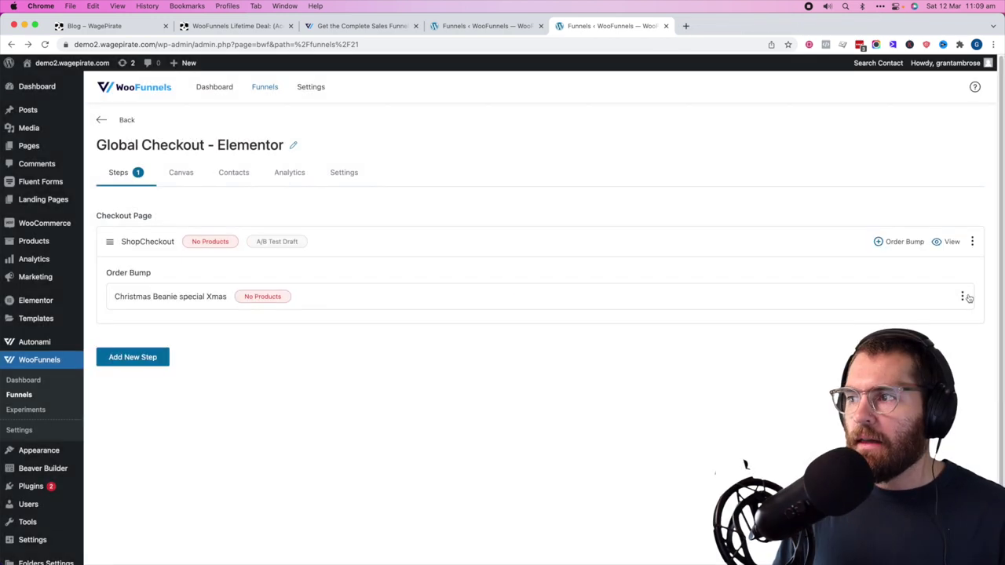
{"action": "left_click", "coordinate": [962, 295]}
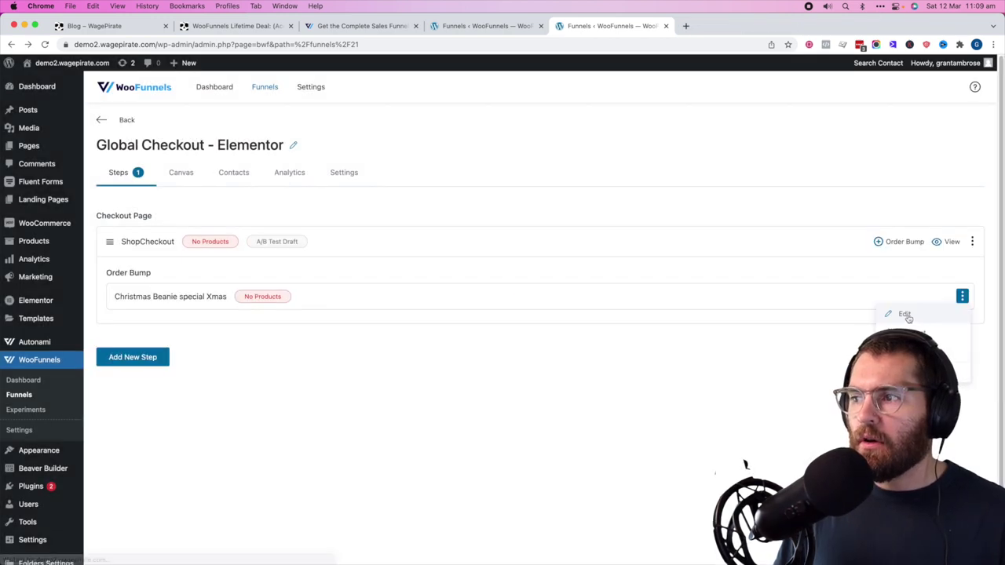
{"action": "left_click", "coordinate": [901, 314]}
- Add the Beanie to the order bump with a percentage discount on regular price, and save
{"action": "left_click", "coordinate": [535, 355]}
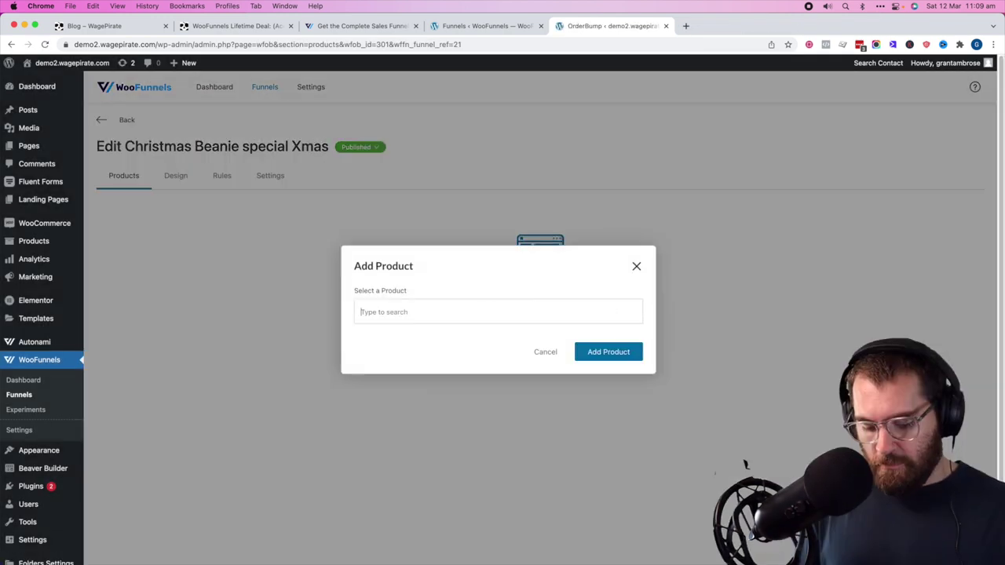
{"action": "left_click", "coordinate": [587, 353]}
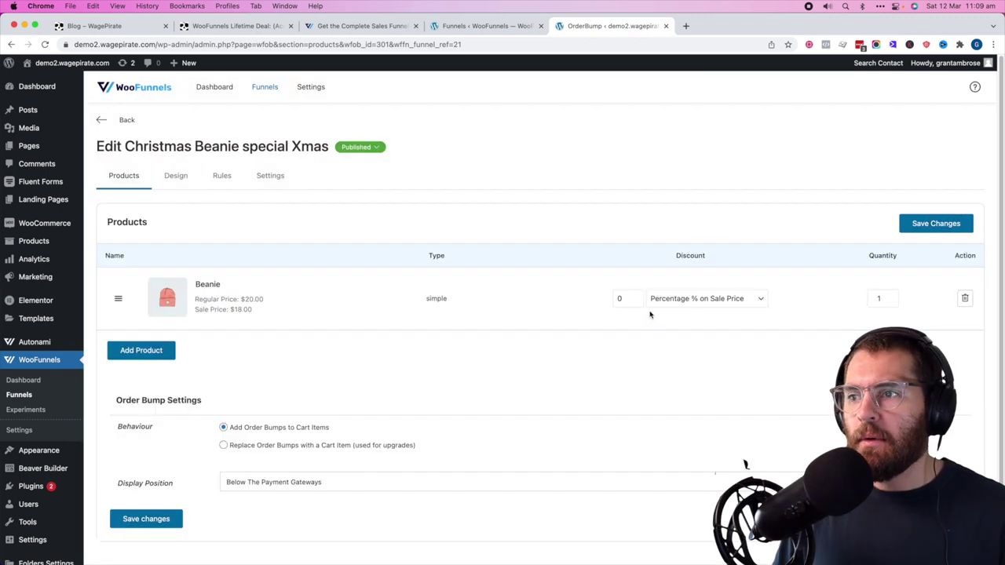
{"action": "double_click", "coordinate": [628, 298]}
{"action": "type", "text": "50"}
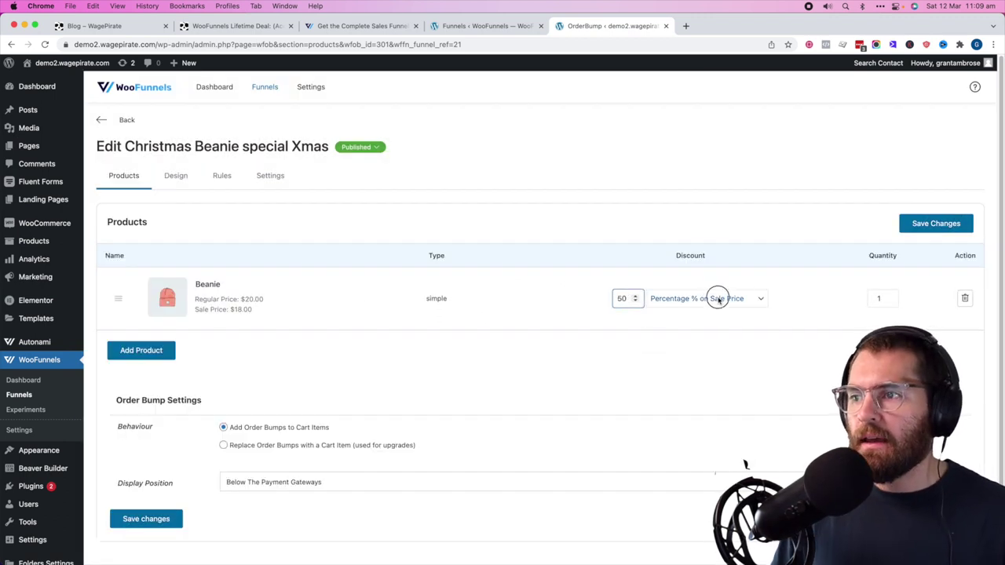
{"action": "left_click", "coordinate": [717, 299]}
{"action": "left_click", "coordinate": [718, 322]}
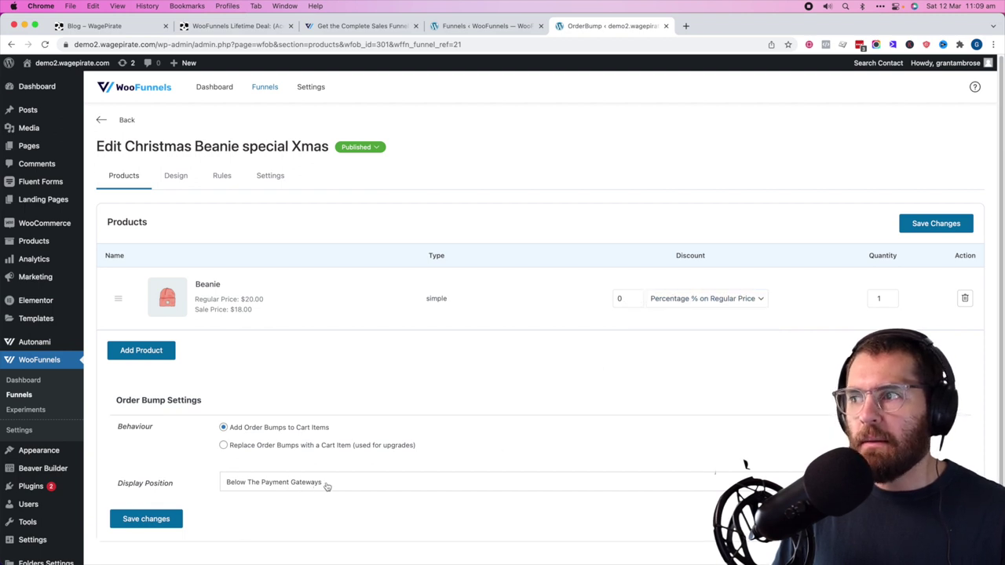
{"action": "left_click", "coordinate": [961, 222]}
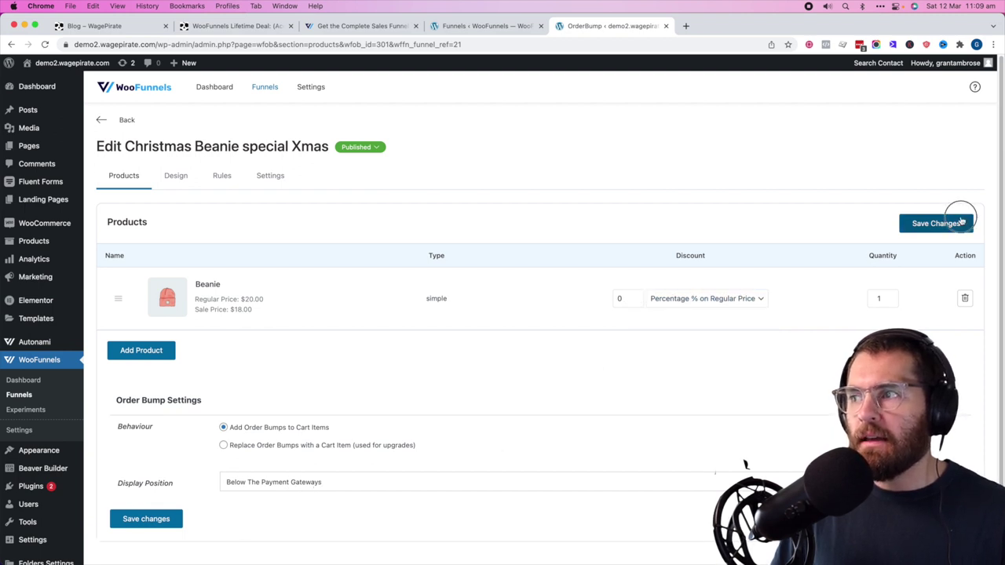
- Save the Christmas Beanie order bump's design settings
{"action": "left_click", "coordinate": [178, 177]}
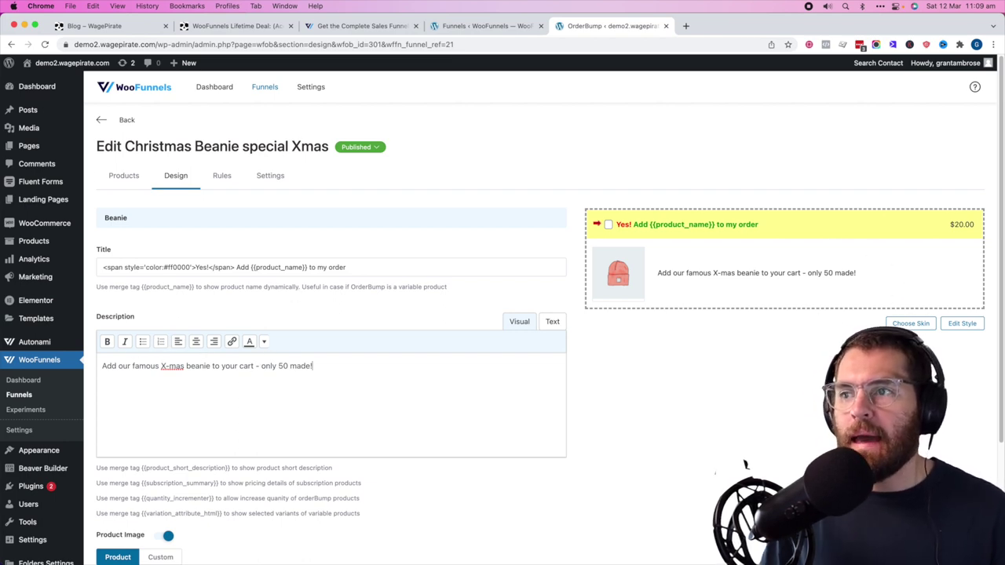
{"action": "scroll", "coordinate": [133, 550], "scroll_direction": "down", "scroll_amount": 3}
{"action": "left_click", "coordinate": [123, 530]}
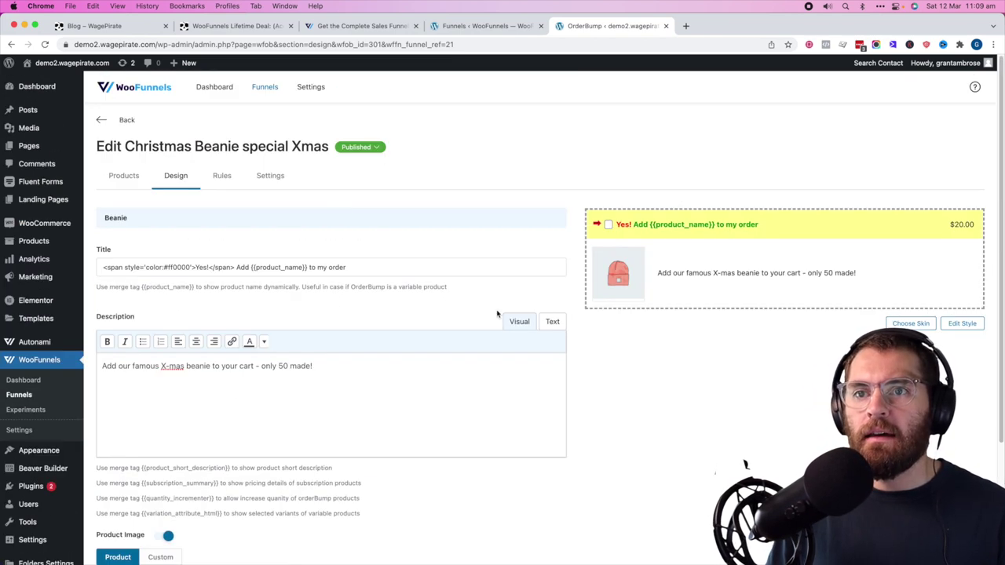
- Add a Shipping Country display rule matching United States (US) and save it
{"action": "left_click", "coordinate": [228, 178]}
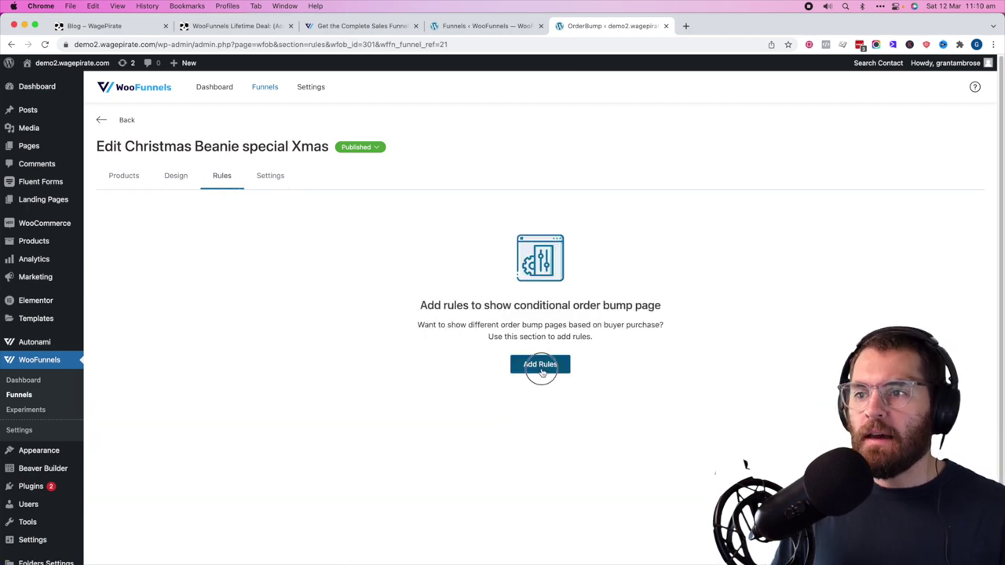
{"action": "left_click", "coordinate": [537, 366]}
{"action": "left_click", "coordinate": [165, 261]}
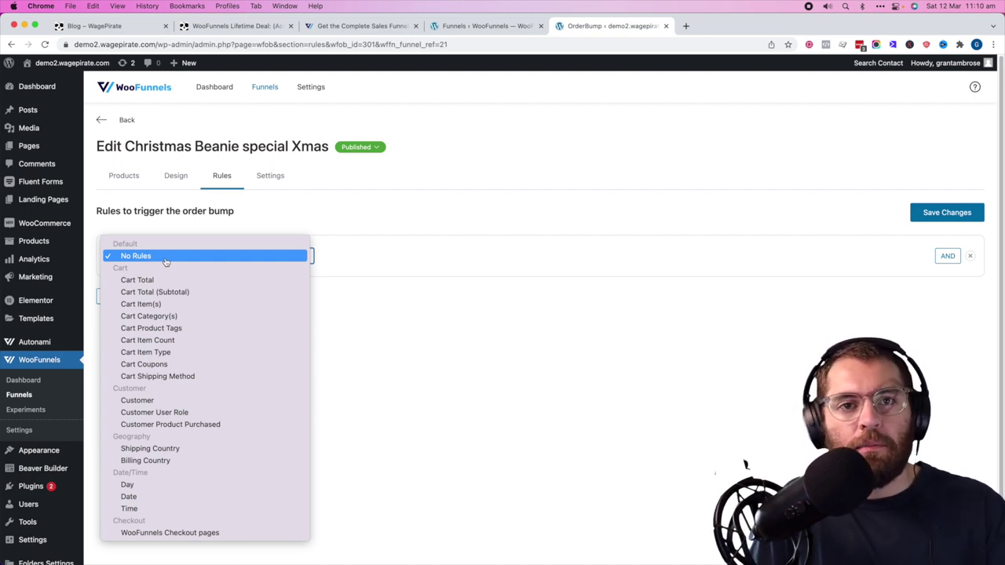
{"action": "left_click", "coordinate": [158, 449]}
{"action": "left_click", "coordinate": [628, 255]}
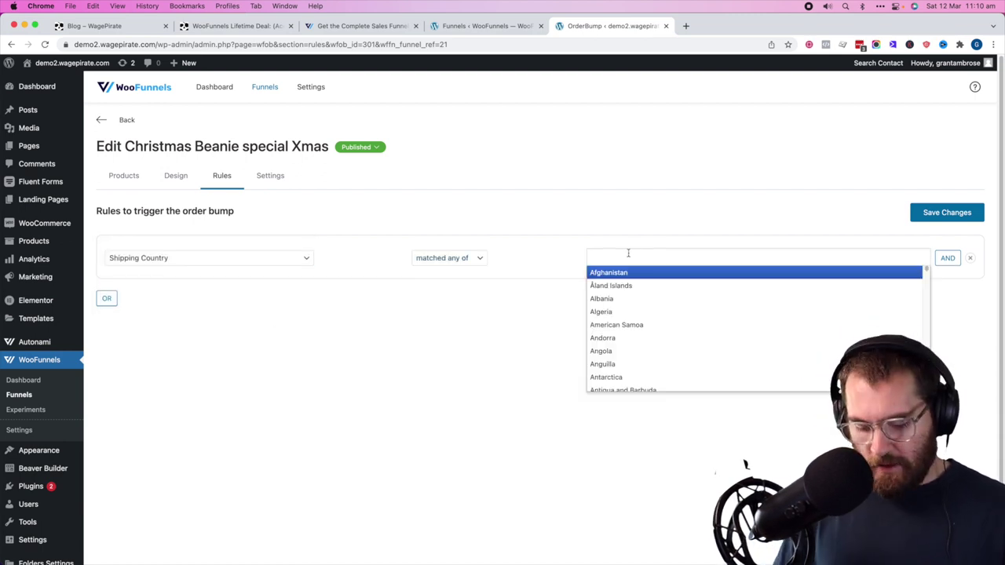
{"action": "type", "text": "united s"}
{"action": "key", "text": "Return"}
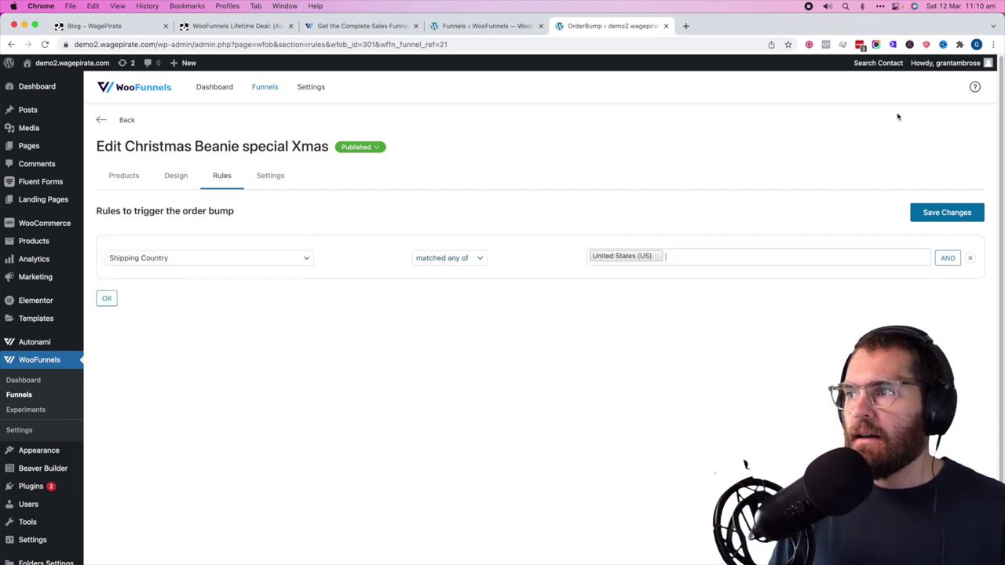
{"action": "left_click", "coordinate": [949, 214]}
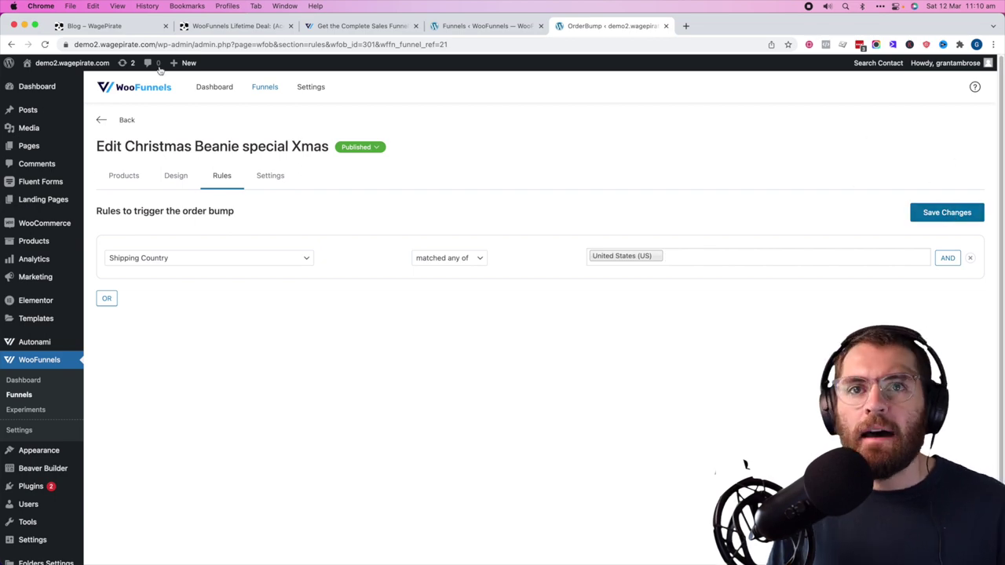
- Open the store's checkout in a new tab and proceed through to the payment step
{"action": "mouse_move", "coordinate": [71, 62]}
{"action": "left_click", "coordinate": [39, 78], "text": "super"}
{"action": "left_click", "coordinate": [734, 25]}
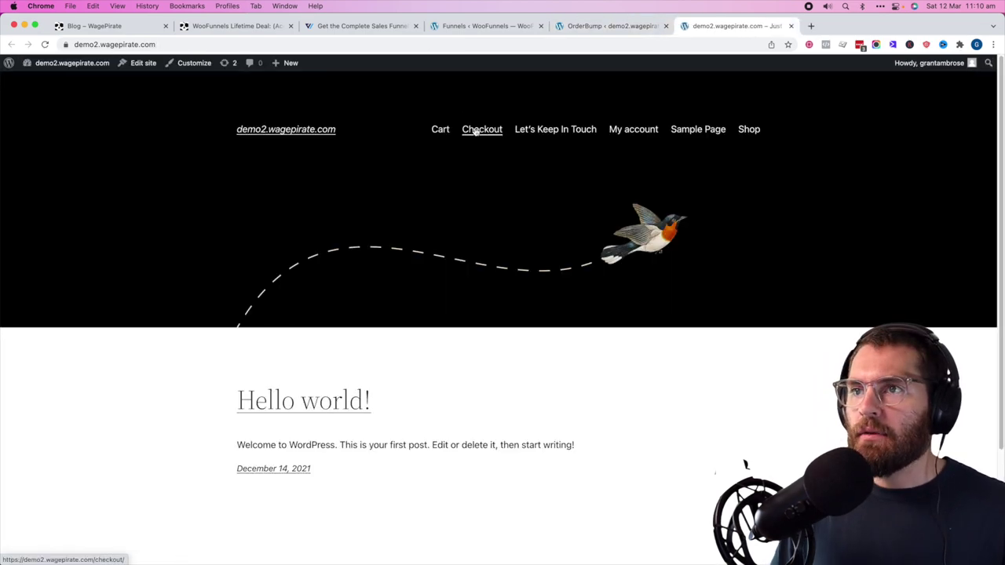
{"action": "left_click", "coordinate": [475, 131]}
{"action": "scroll", "coordinate": [832, 225], "scroll_direction": "down", "scroll_amount": 5}
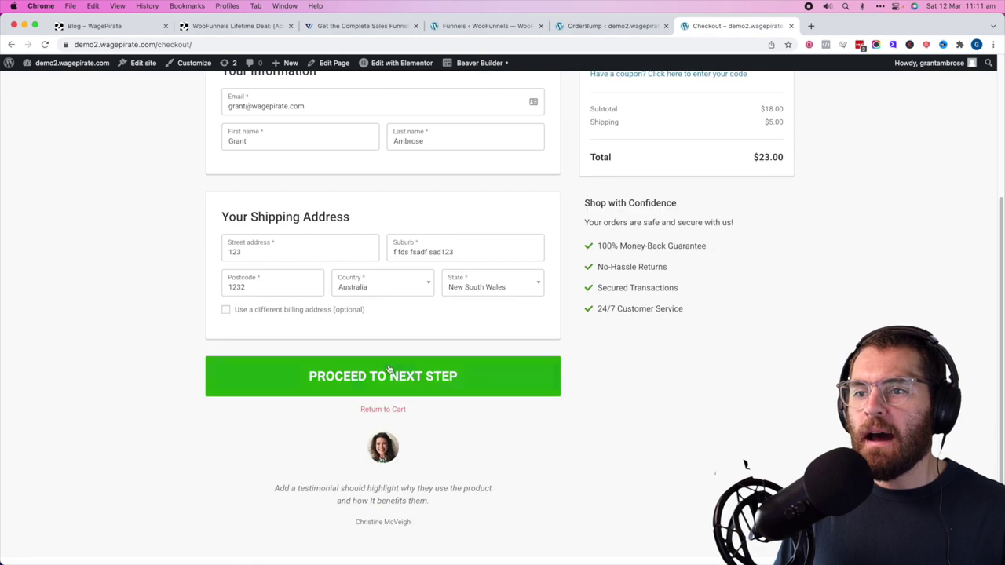
{"action": "left_click", "coordinate": [388, 369]}
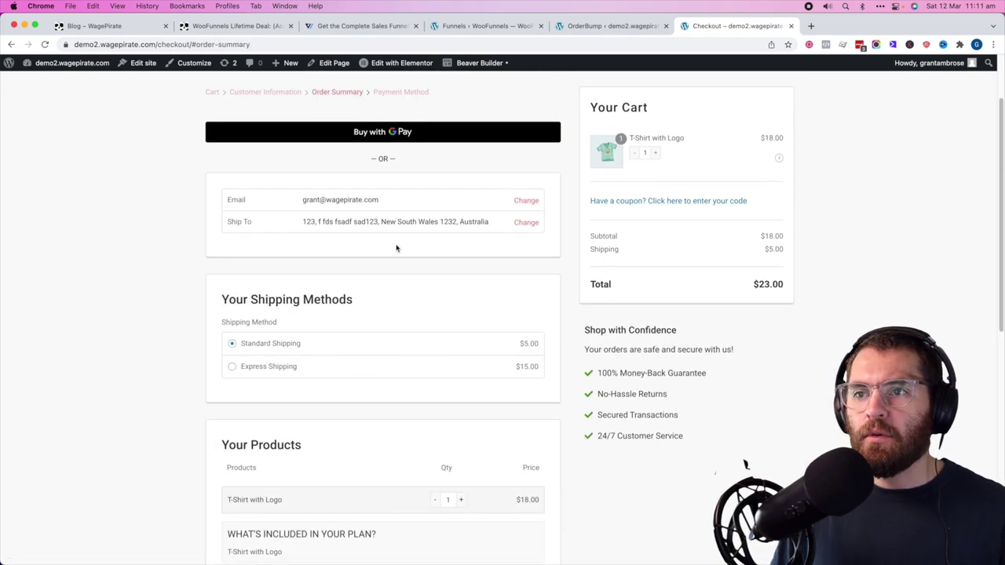
{"action": "scroll", "coordinate": [396, 248], "scroll_direction": "down", "scroll_amount": 10}
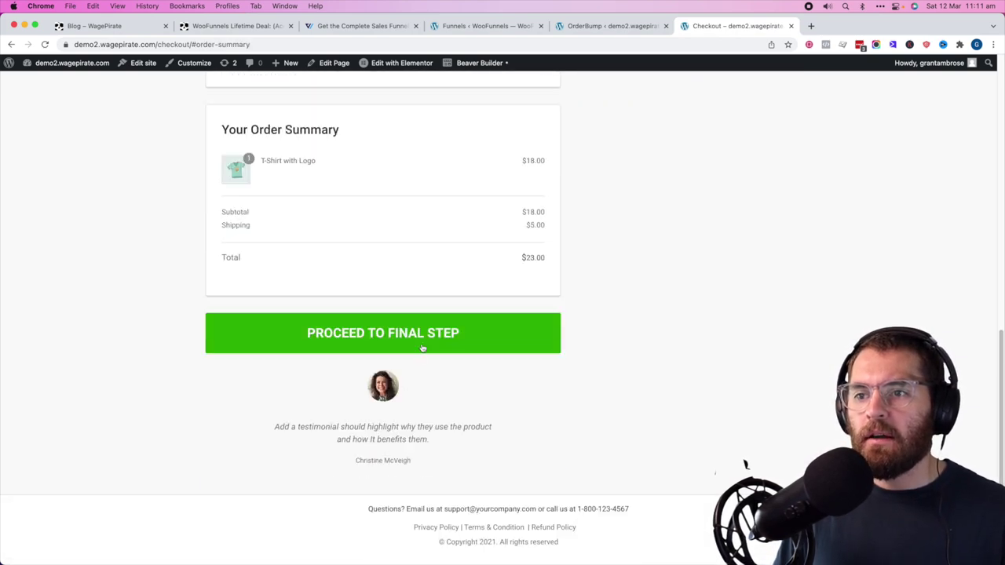
{"action": "left_click", "coordinate": [423, 348]}
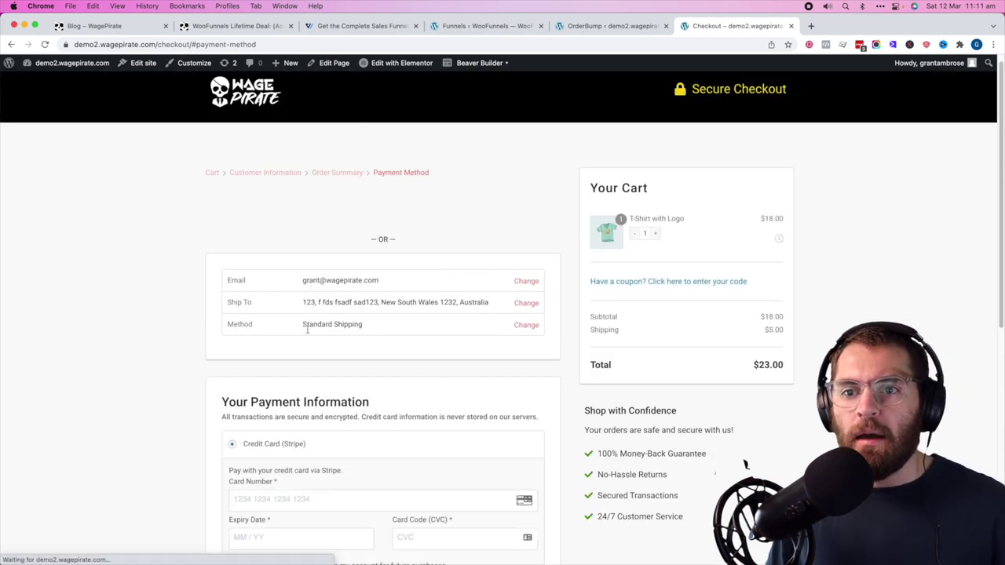
- Change the shipping address to a United States one, return to payment, and add the Beanie bump
{"action": "left_click", "coordinate": [524, 304]}
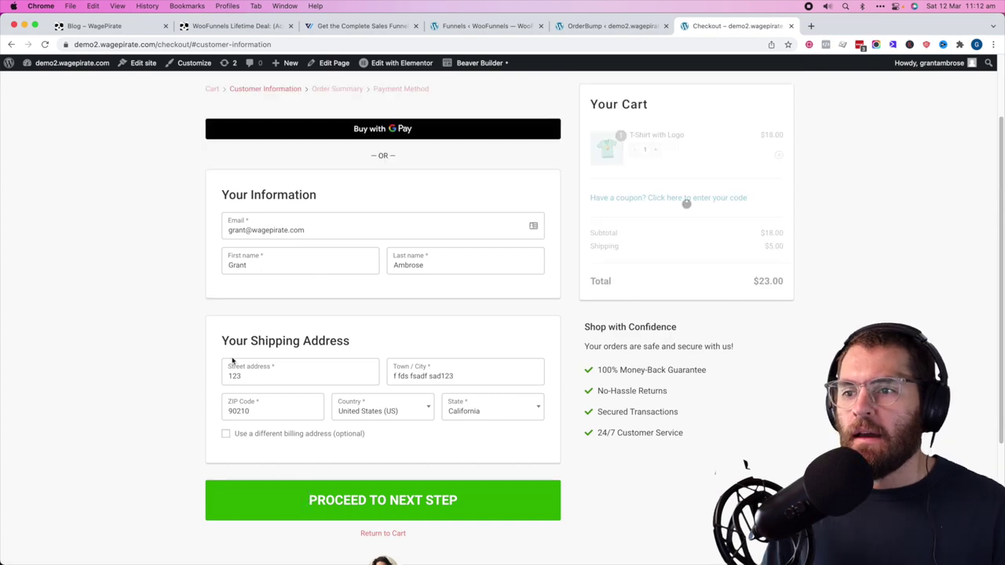
{"action": "left_click", "coordinate": [391, 482]}
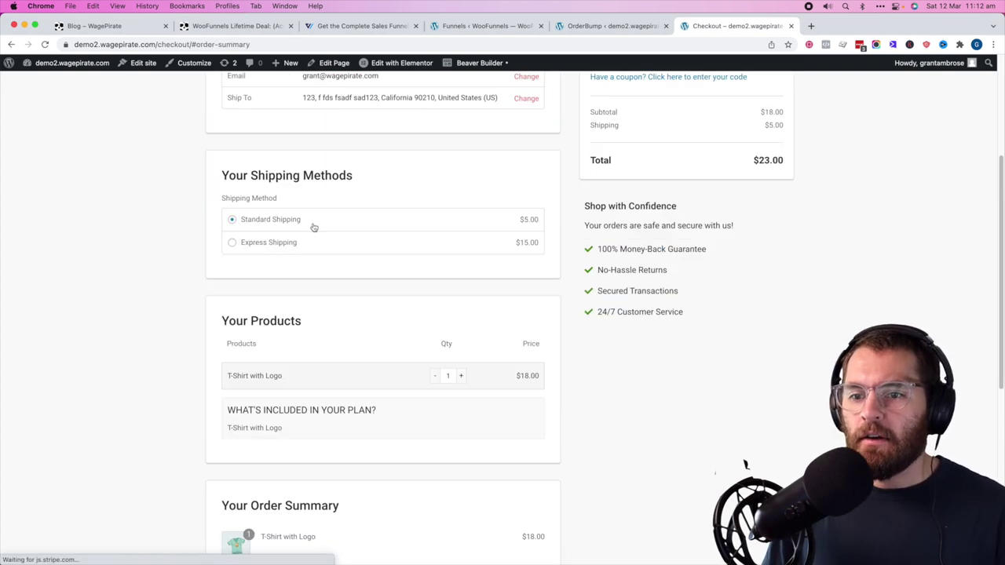
{"action": "scroll", "coordinate": [313, 227], "scroll_direction": "down", "scroll_amount": 5}
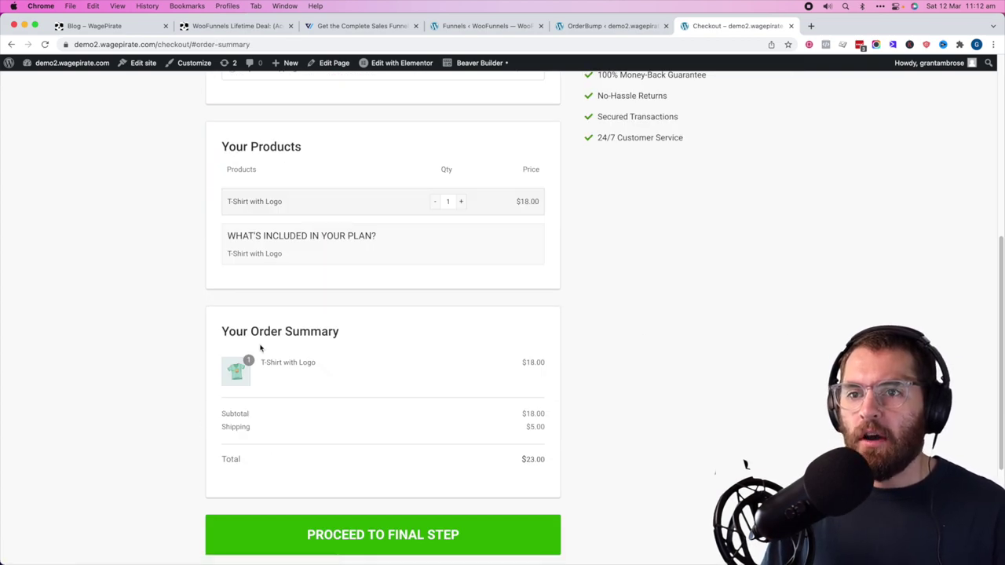
{"action": "left_click", "coordinate": [391, 540]}
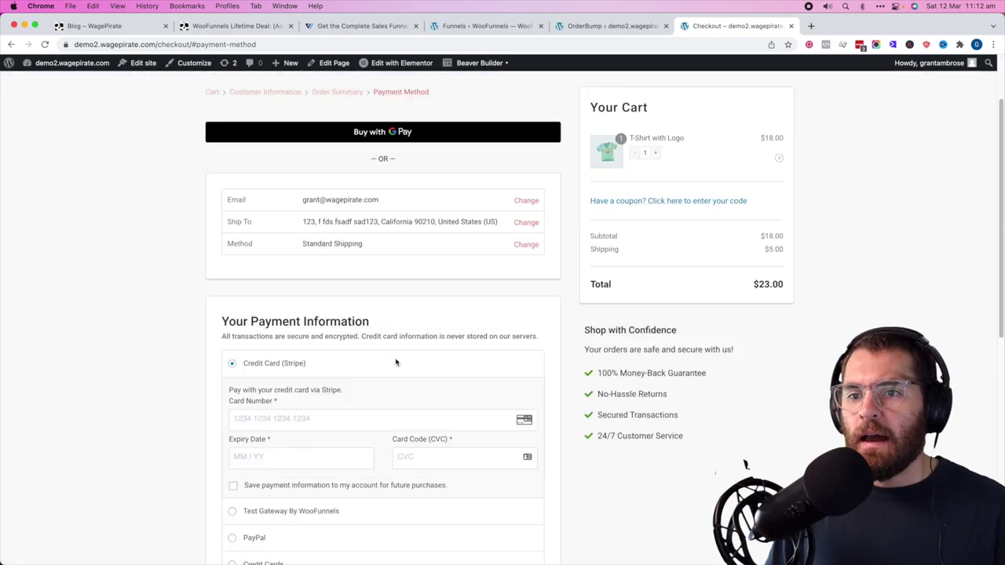
{"action": "scroll", "coordinate": [395, 362], "scroll_direction": "down", "scroll_amount": 8}
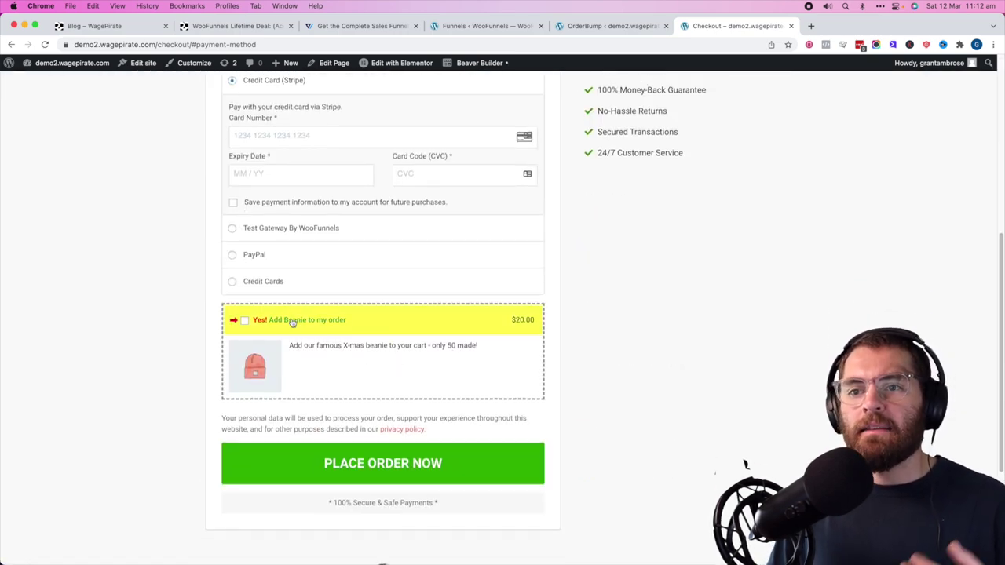
{"action": "left_click", "coordinate": [243, 322]}
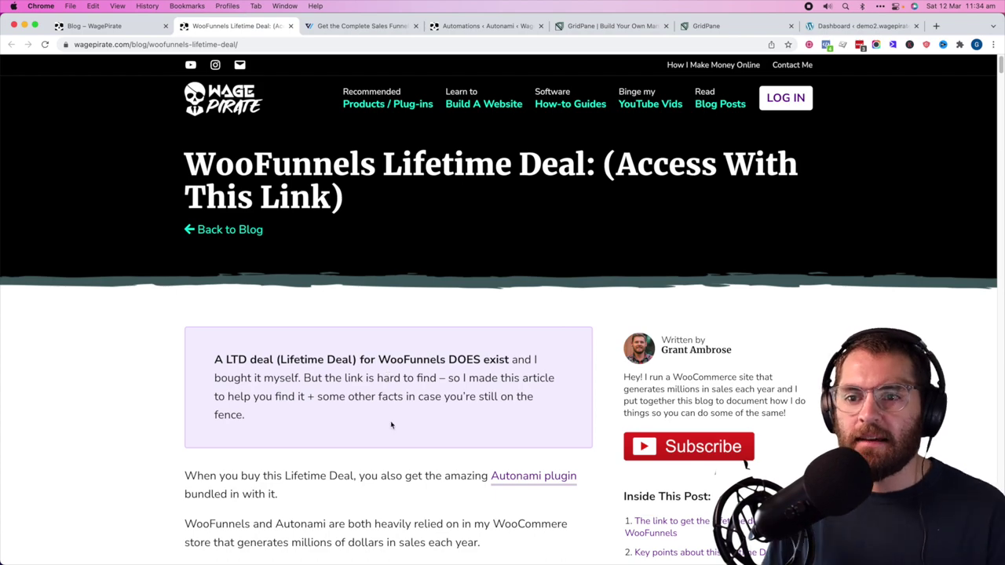
- Scroll up and down through the WagePirate WooFunnels Lifetime Deal article
{"action": "scroll", "coordinate": [392, 426], "scroll_direction": "down", "scroll_amount": 10}
{"action": "scroll", "coordinate": [392, 426], "scroll_direction": "down", "scroll_amount": 4}
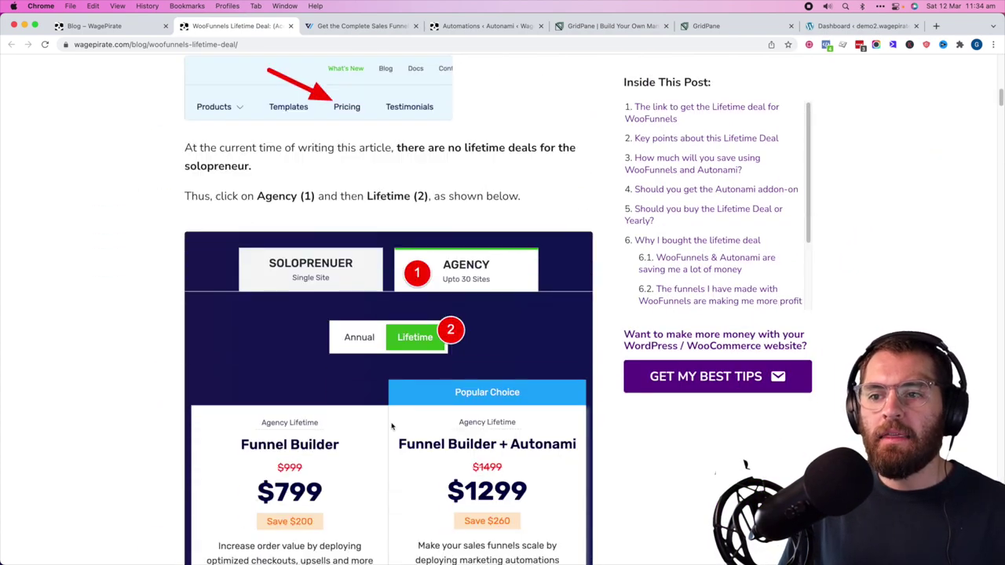
{"action": "scroll", "coordinate": [393, 426], "scroll_direction": "up", "scroll_amount": 4}
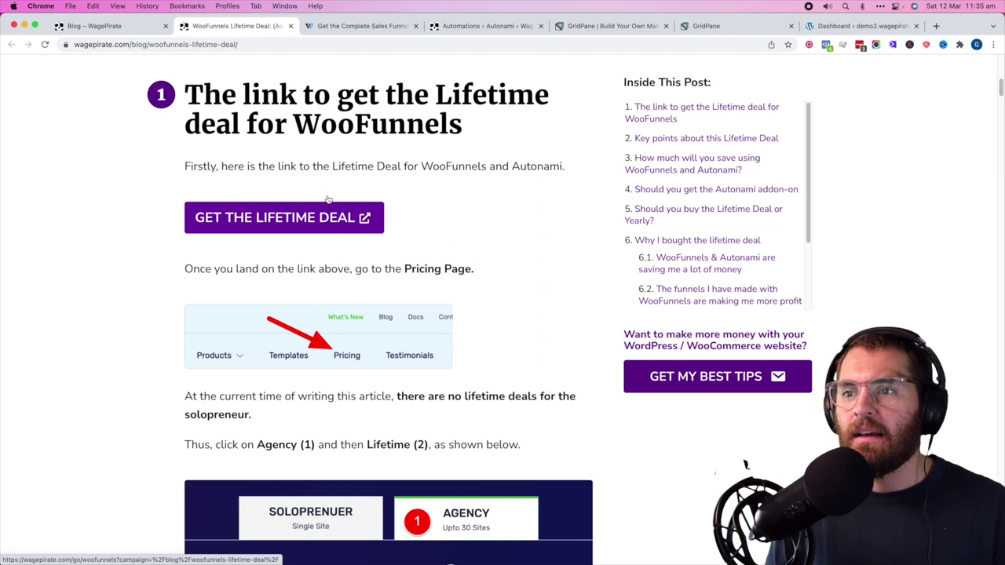
{"action": "scroll", "coordinate": [504, 260], "scroll_direction": "down", "scroll_amount": 5}
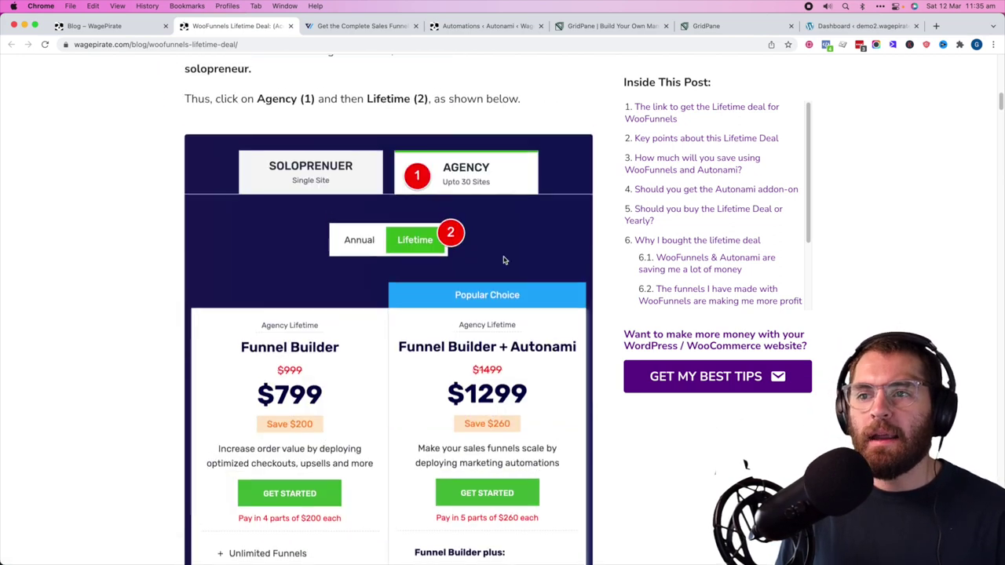
{"action": "scroll", "coordinate": [504, 259], "scroll_direction": "up", "scroll_amount": 6}
{"action": "scroll", "coordinate": [503, 255], "scroll_direction": "up", "scroll_amount": 3}
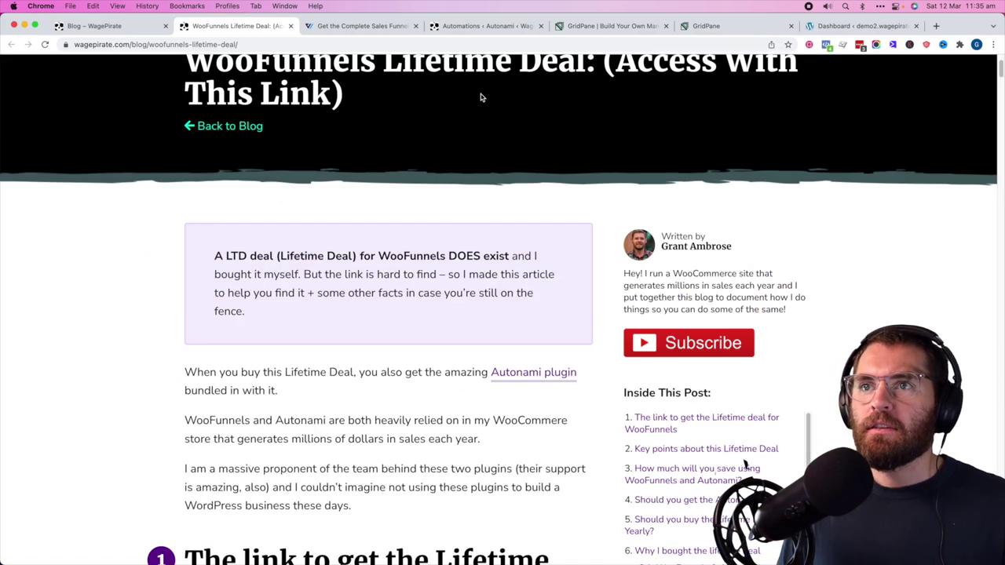
- Open the WooFunnels pricing page and compare the Agency and single-site plan prices
{"action": "left_click", "coordinate": [381, 26]}
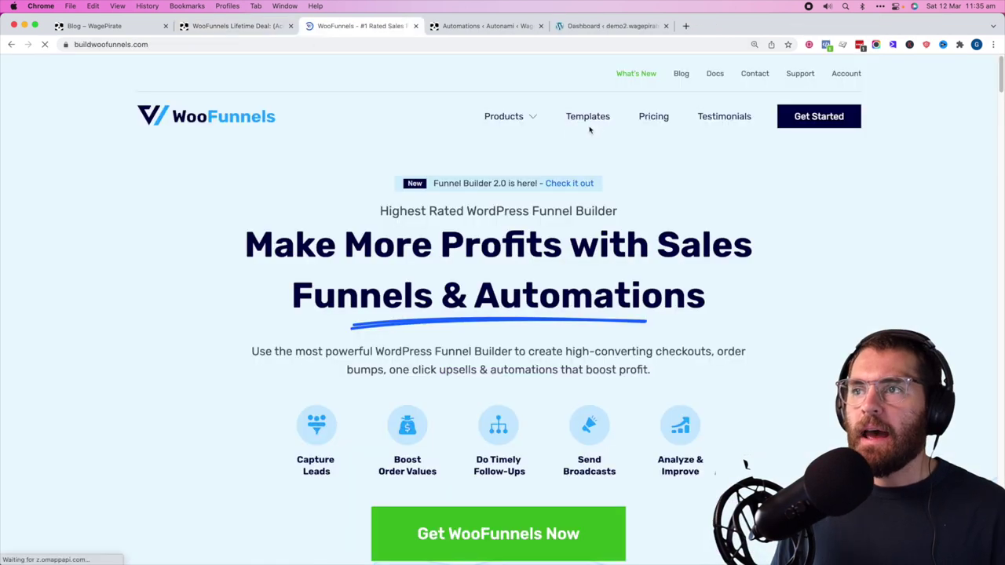
{"action": "left_click", "coordinate": [653, 118]}
{"action": "left_click", "coordinate": [654, 117]}
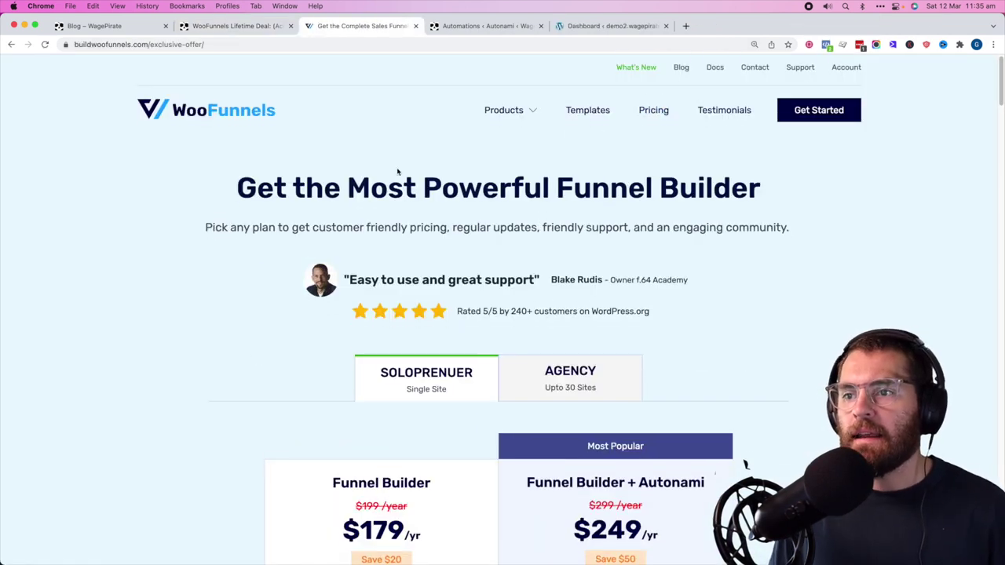
{"action": "scroll", "coordinate": [398, 175], "scroll_direction": "down", "scroll_amount": 5}
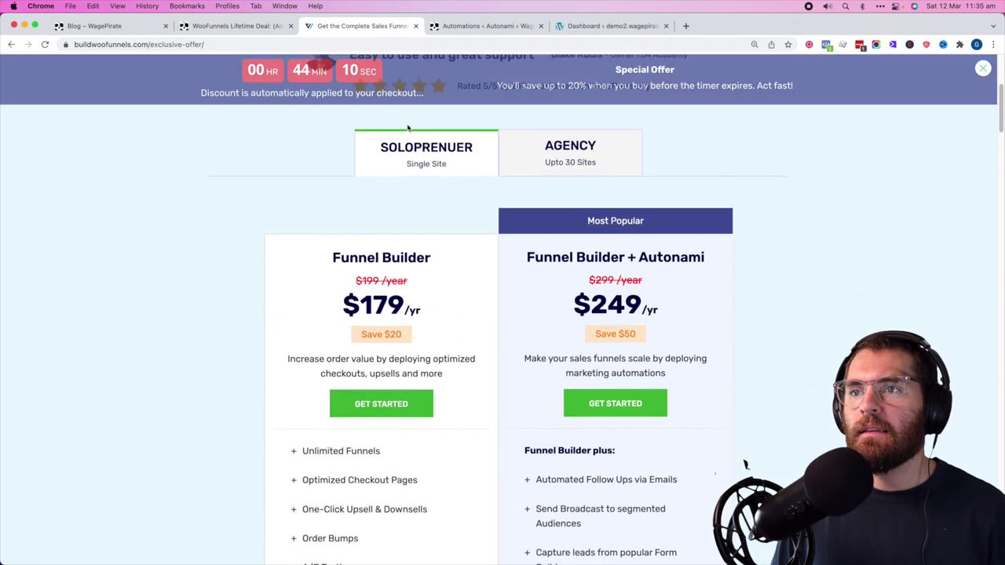
{"action": "left_click", "coordinate": [566, 163]}
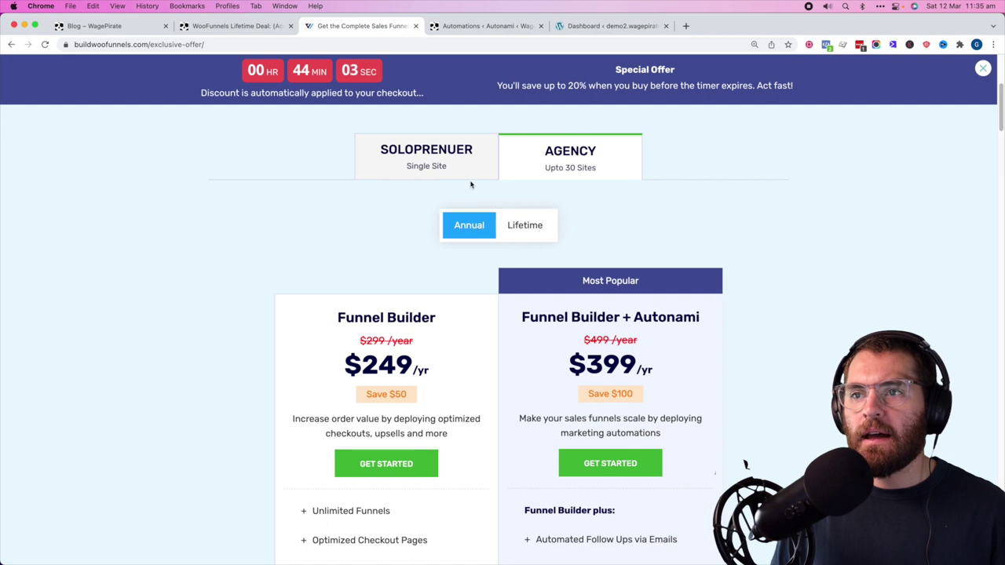
{"action": "left_click", "coordinate": [448, 168]}
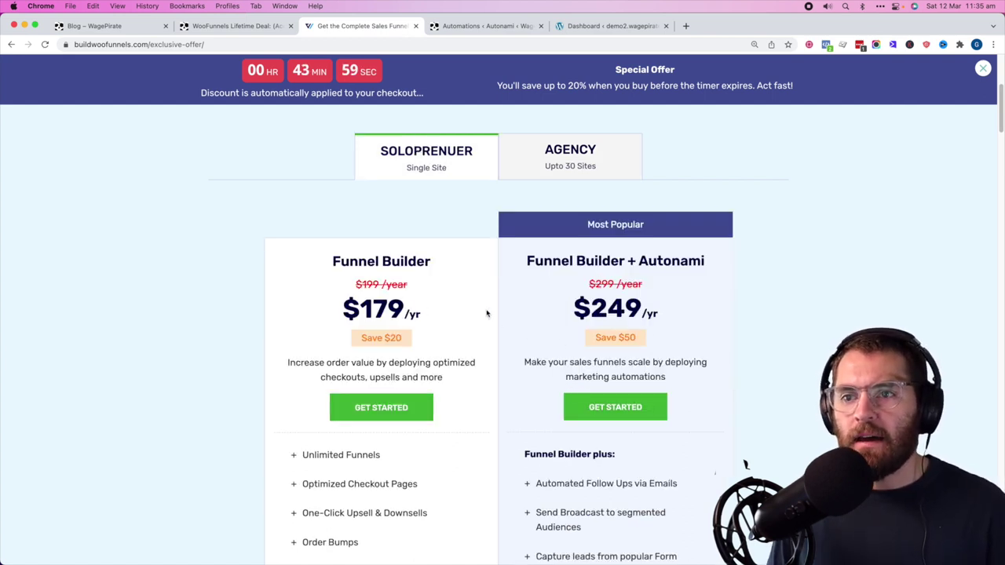
- Highlight the Funnel Builder and Funnel Builder + Autonami plan titles, then return to Automations
{"action": "left_click_drag", "start_coordinate": [380, 262], "coordinate": [432, 262]}
{"action": "left_click_drag", "start_coordinate": [562, 262], "coordinate": [696, 260]}
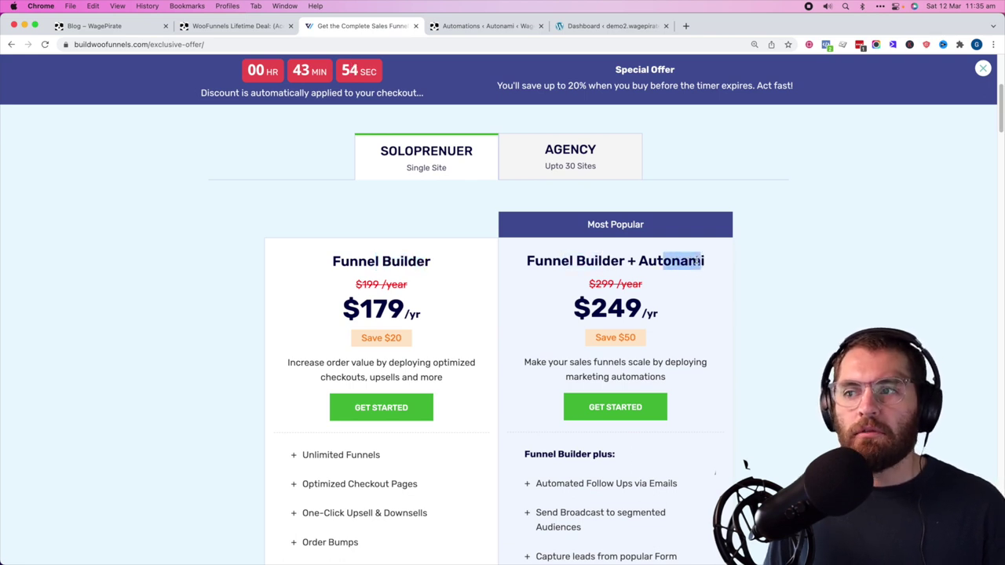
{"action": "left_click", "coordinate": [696, 260]}
{"action": "double_click", "coordinate": [687, 260]}
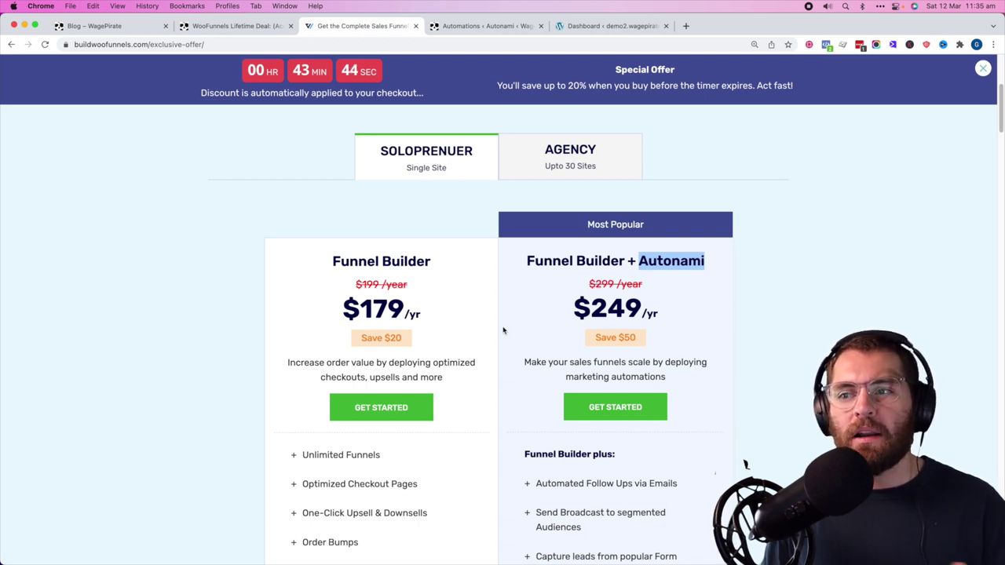
{"action": "left_click", "coordinate": [487, 28]}
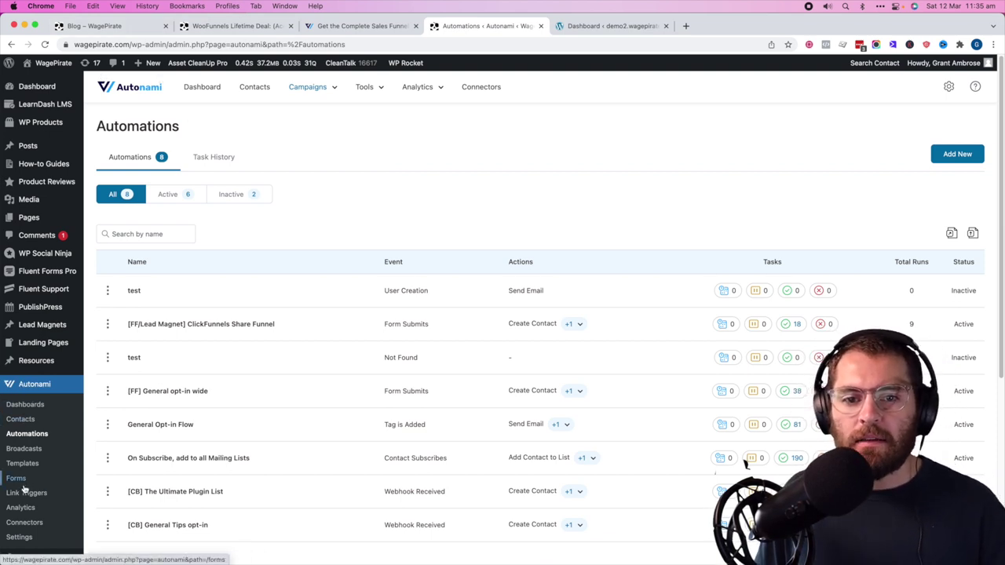
- Open the [FF/Lead Magnet] ClickFunnels Share Funnel automation from the Automations list
{"action": "scroll", "coordinate": [24, 453], "scroll_direction": "down", "scroll_amount": 1}
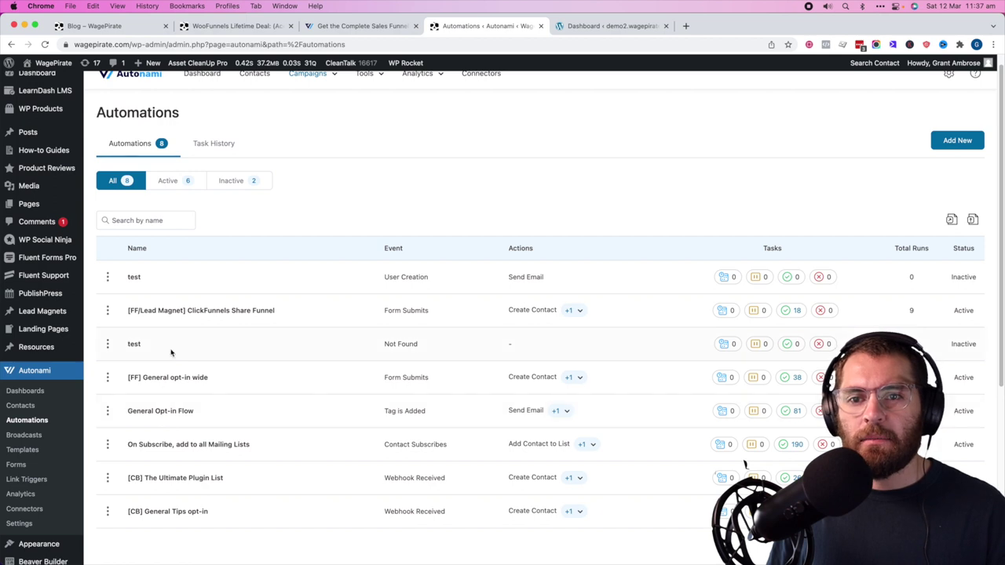
{"action": "left_click", "coordinate": [176, 310]}
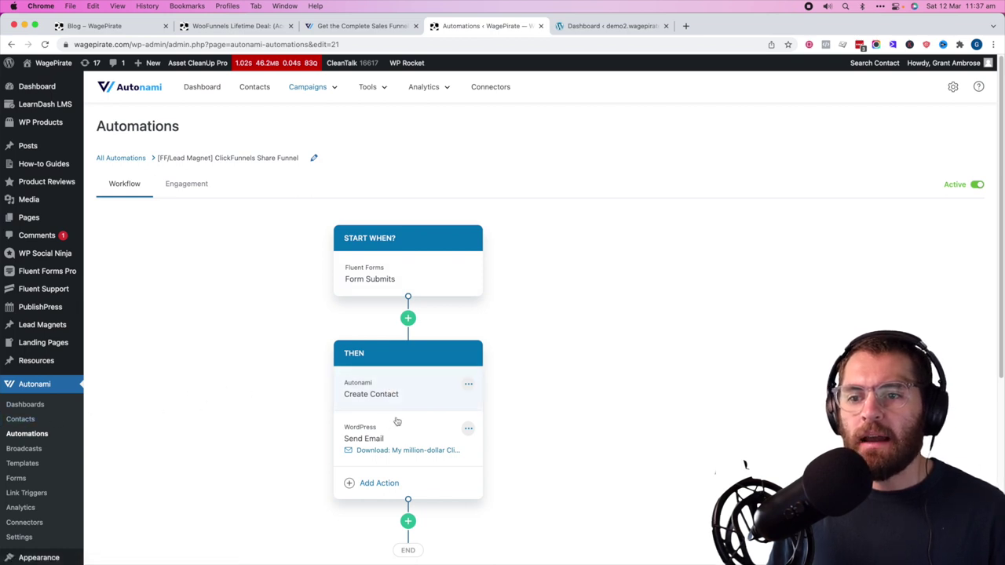
- Inspect and close the Send Email step's settings, then switch to the demo2 WordPress dashboard
{"action": "left_click", "coordinate": [408, 441]}
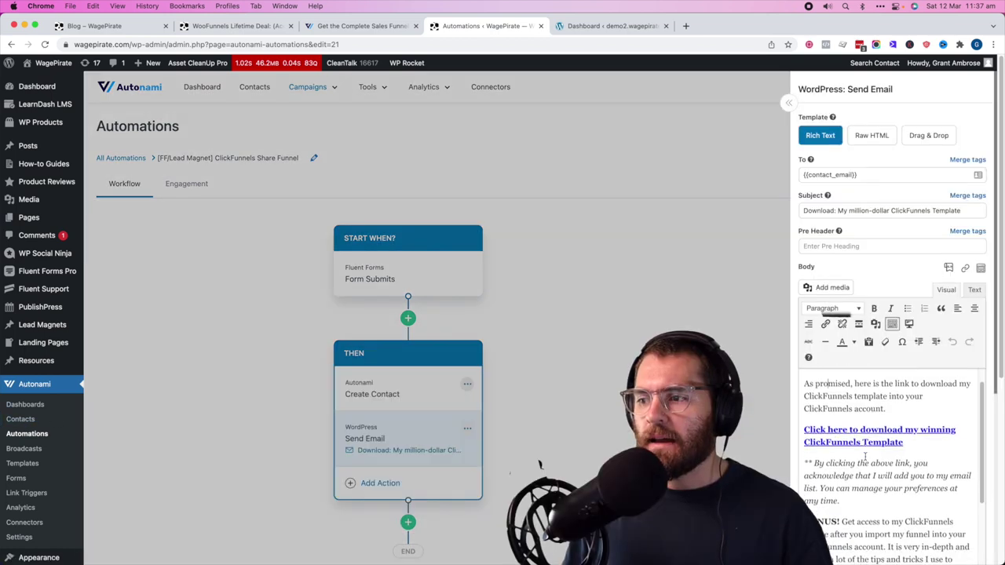
{"action": "left_click", "coordinate": [439, 424]}
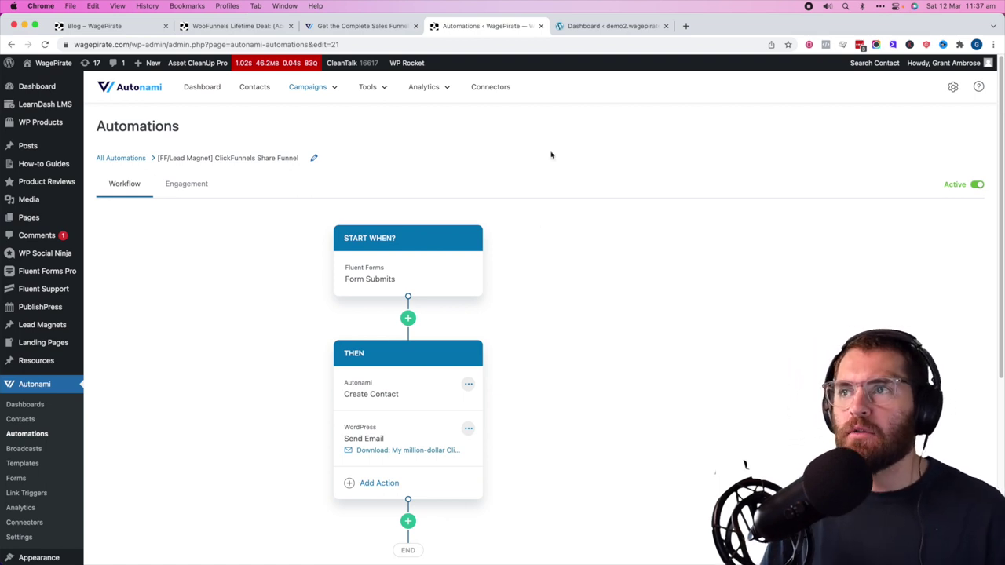
{"action": "left_click", "coordinate": [606, 26]}
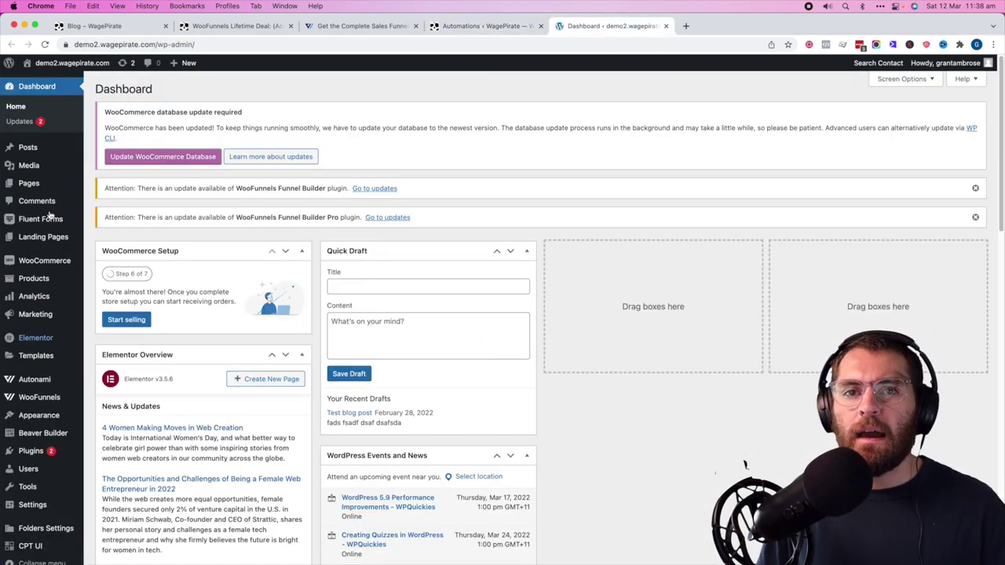
- Create a new Autonami automation named 'Order Processing' on the demo2 site
{"action": "mouse_move", "coordinate": [25, 383]}
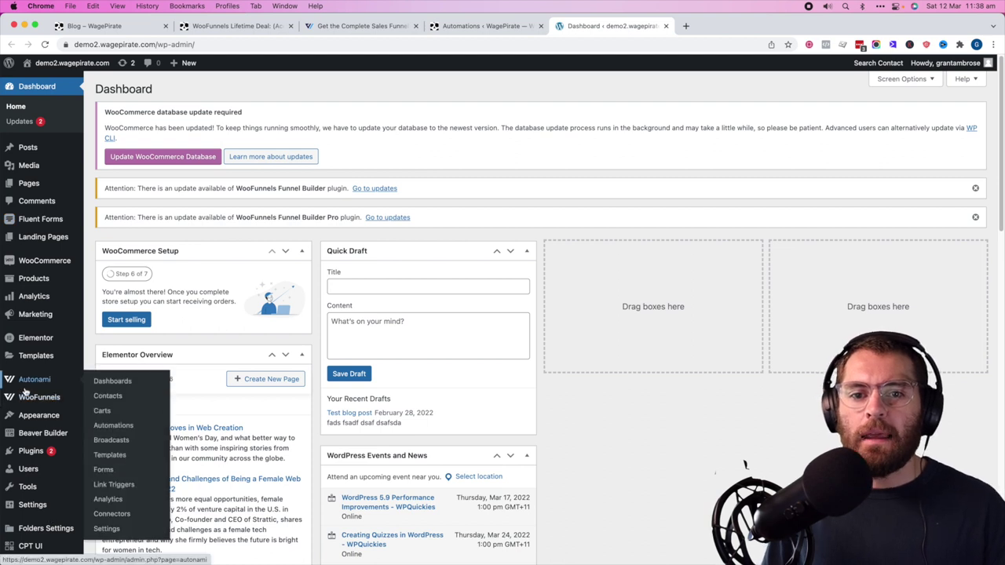
{"action": "left_click", "coordinate": [126, 425]}
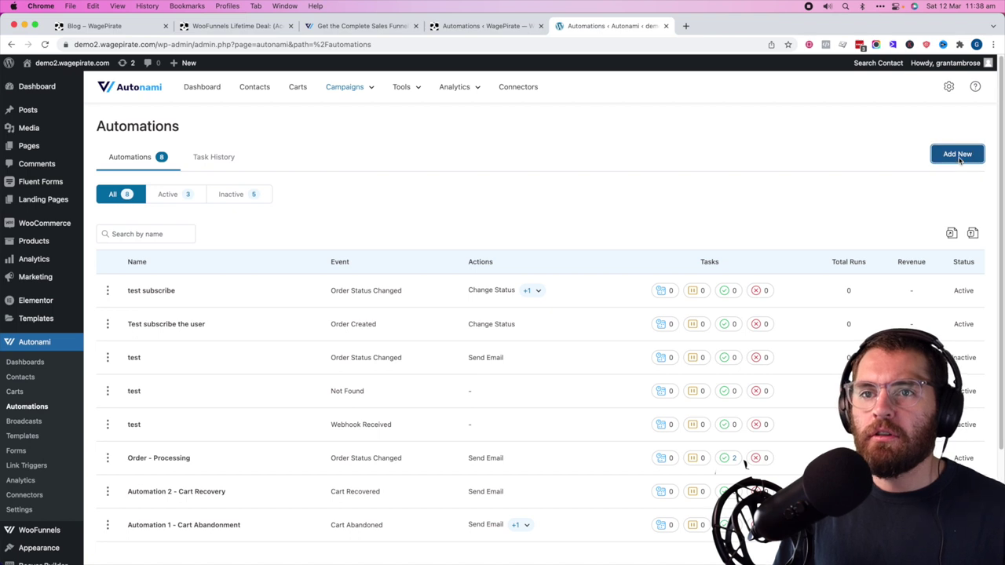
{"action": "left_click", "coordinate": [959, 154]}
{"action": "type", "text": "Ord"}
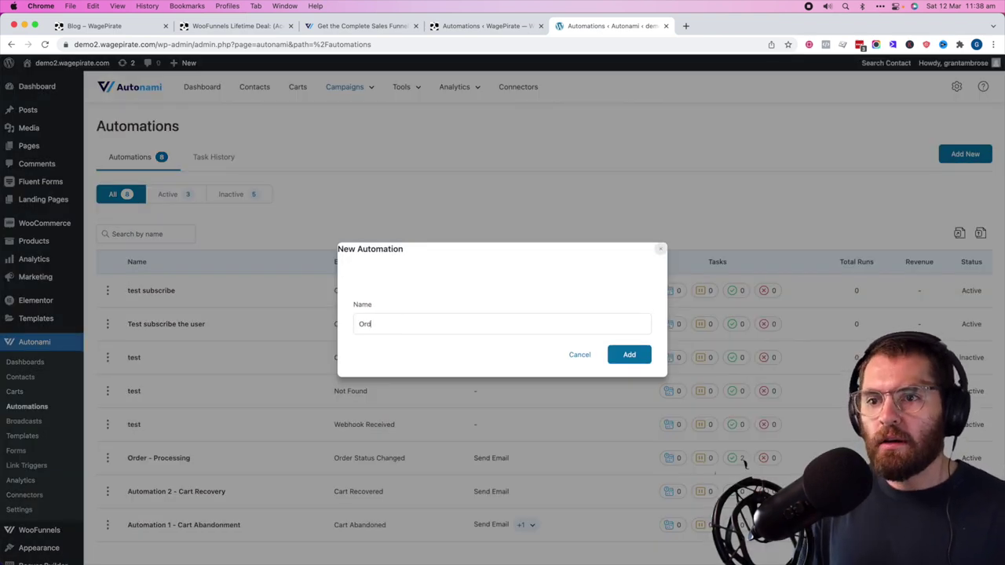
{"action": "type", "text": "er Processing"}
{"action": "left_click", "coordinate": [632, 357]}
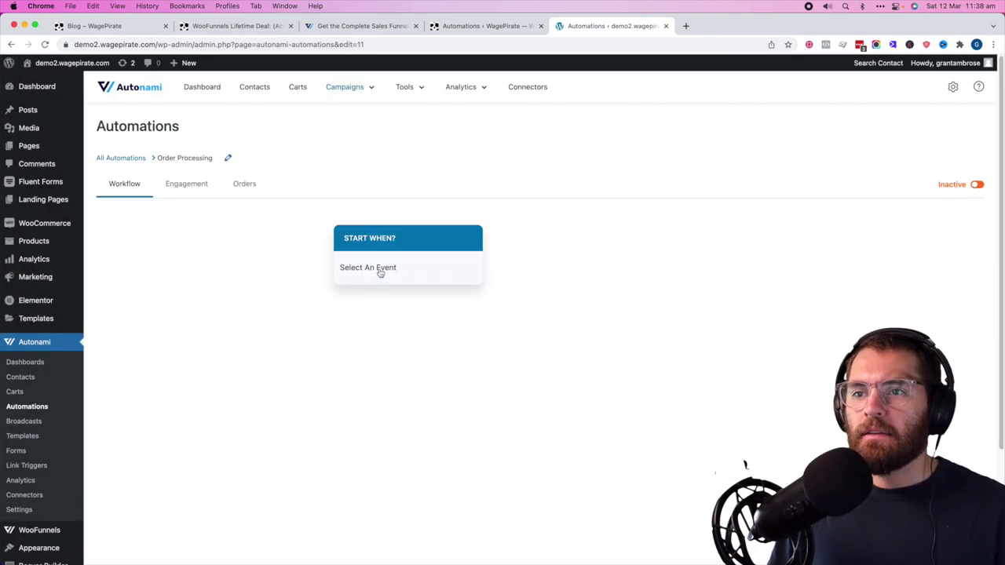
- Set the trigger to Order Status Changed with the new status Processing
{"action": "left_click", "coordinate": [380, 270]}
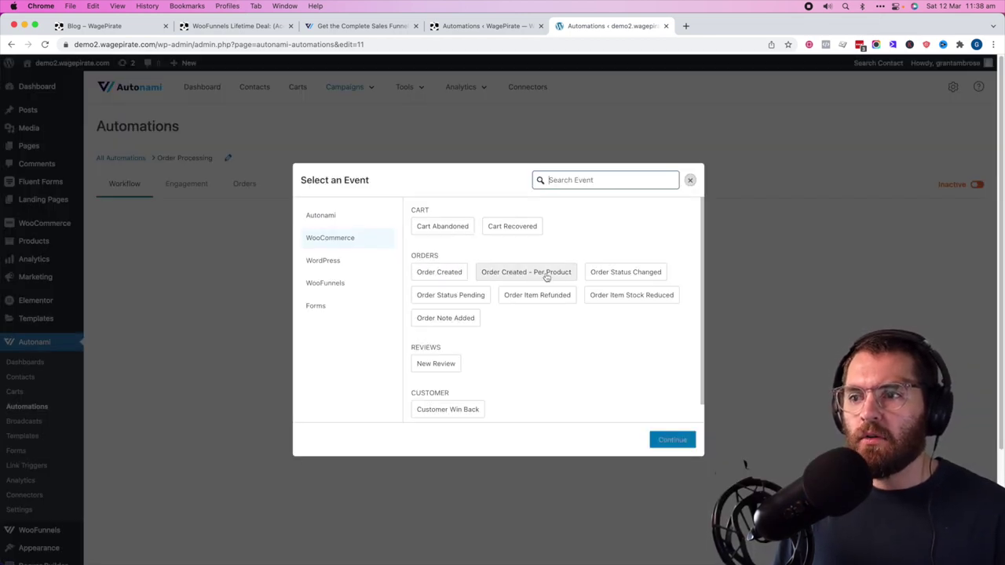
{"action": "left_click", "coordinate": [595, 276]}
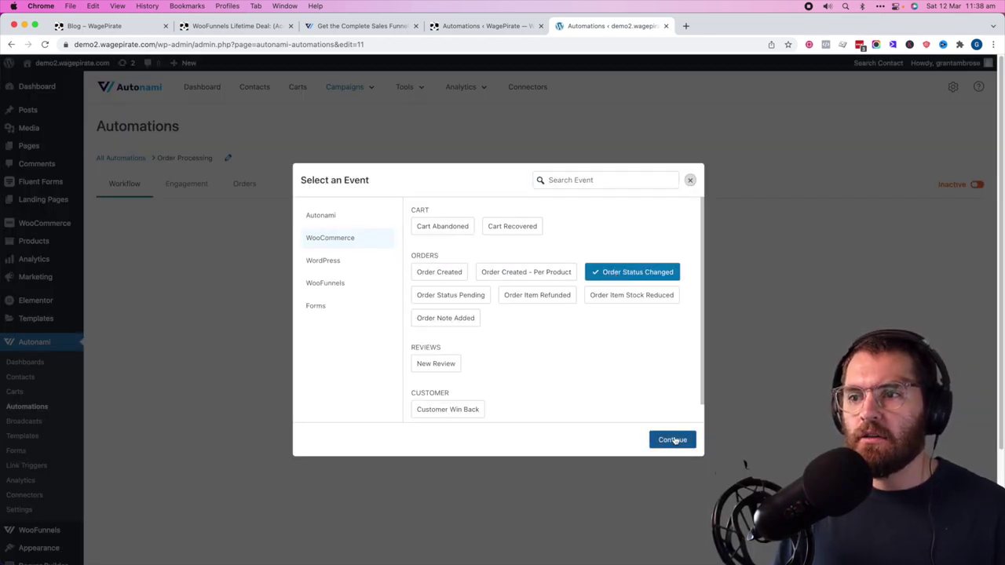
{"action": "left_click", "coordinate": [674, 441]}
{"action": "left_click", "coordinate": [871, 140]}
{"action": "left_click", "coordinate": [926, 140]}
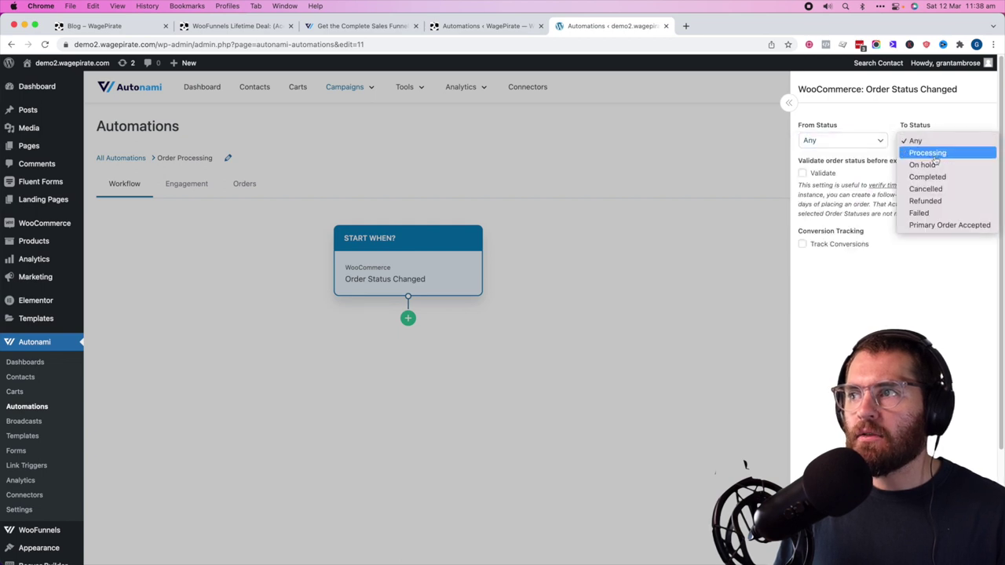
{"action": "left_click", "coordinate": [934, 153]}
{"action": "left_click", "coordinate": [506, 302]}
{"action": "left_click", "coordinate": [407, 318]}
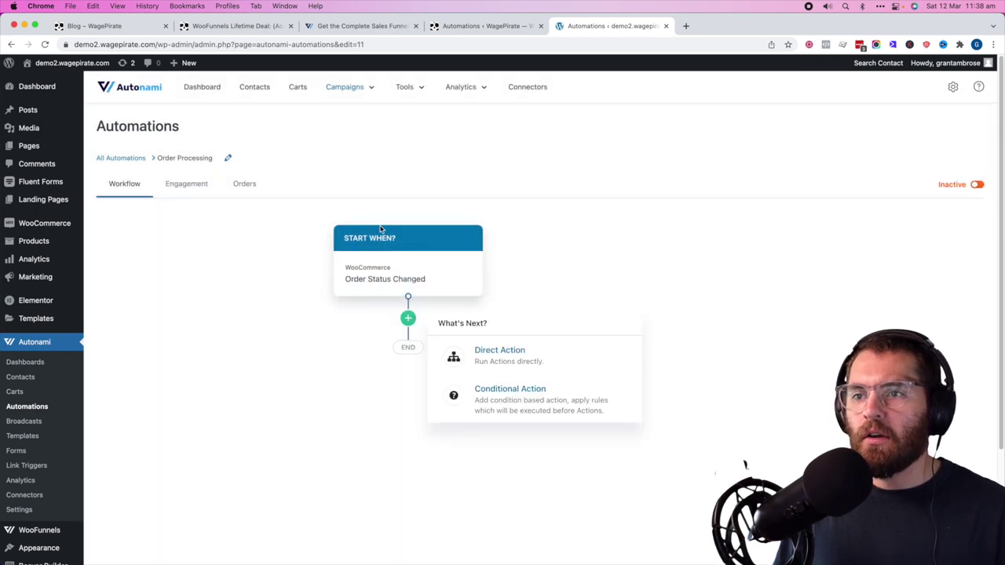
- Add a Send Email direct action after the trigger
{"action": "left_click", "coordinate": [516, 360]}
{"action": "left_click", "coordinate": [410, 382]}
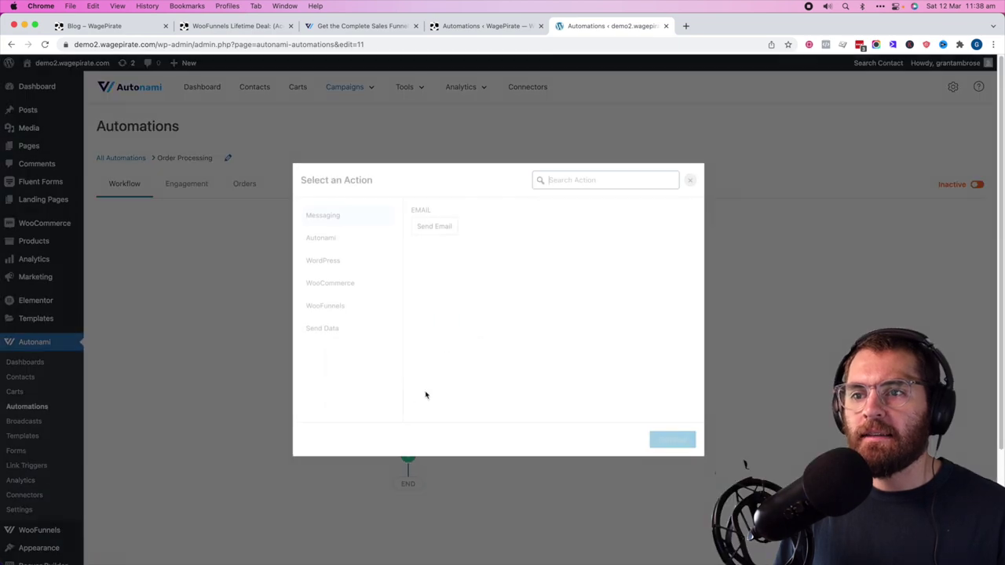
{"action": "left_click", "coordinate": [437, 226]}
{"action": "left_click", "coordinate": [666, 439]}
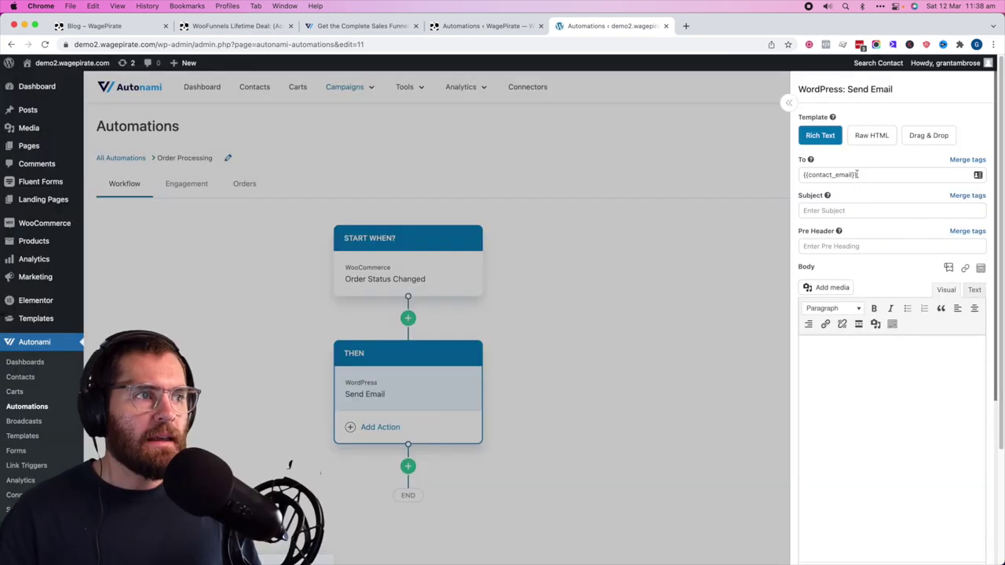
- Set the email subject to 'Order Receipt: {{order_id}}' using the Order ID merge tag
{"action": "key", "text": "Tab"}
{"action": "type", "text": "Order "}
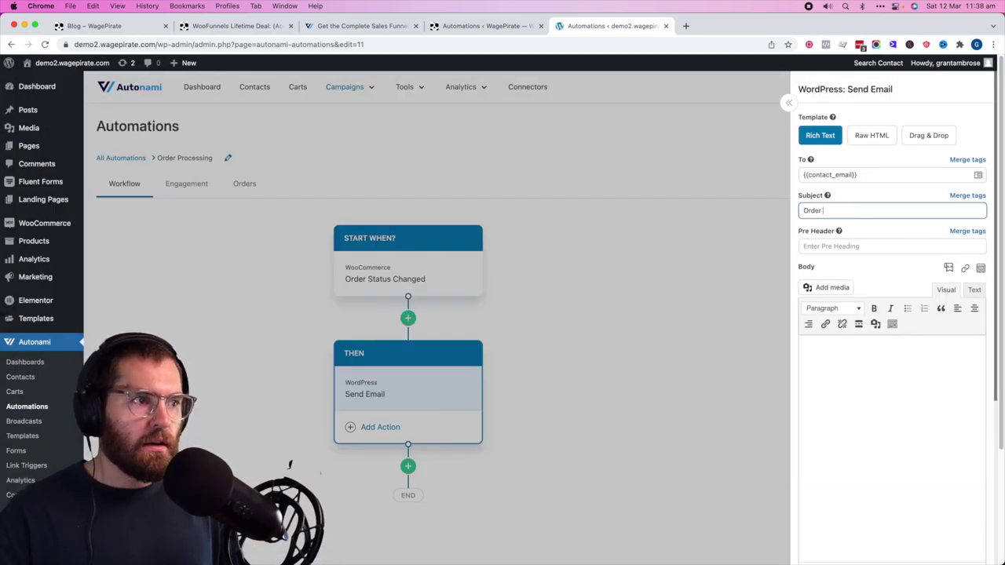
{"action": "type", "text": "Receipt"}
{"action": "left_click", "coordinate": [966, 196]}
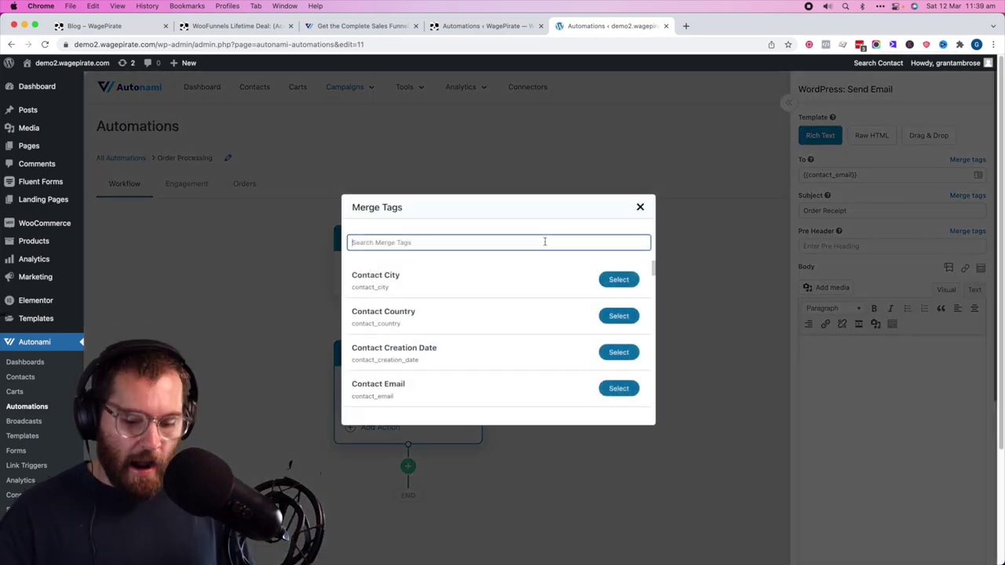
{"action": "type", "text": "id"}
{"action": "left_click", "coordinate": [618, 355]}
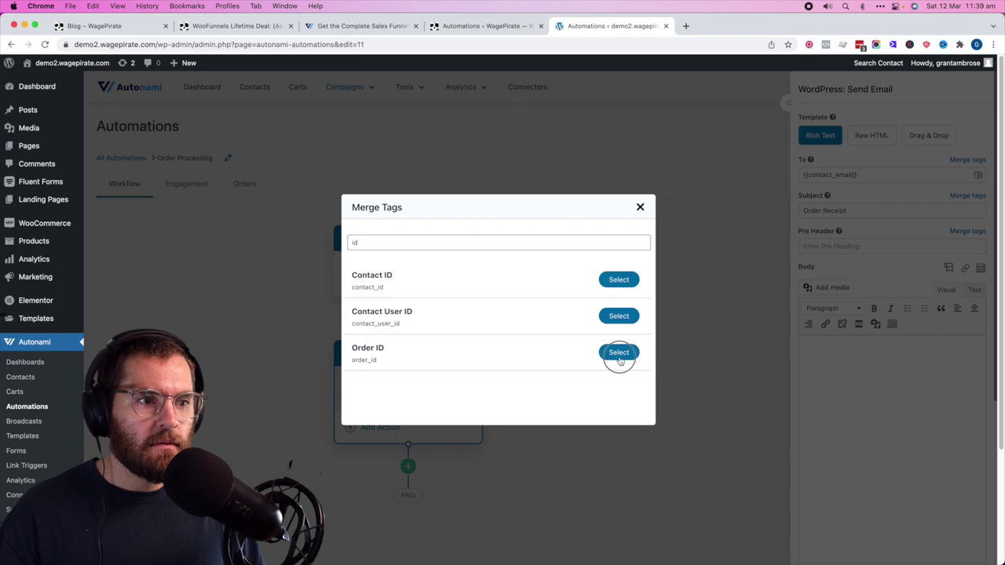
{"action": "left_click", "coordinate": [405, 362]}
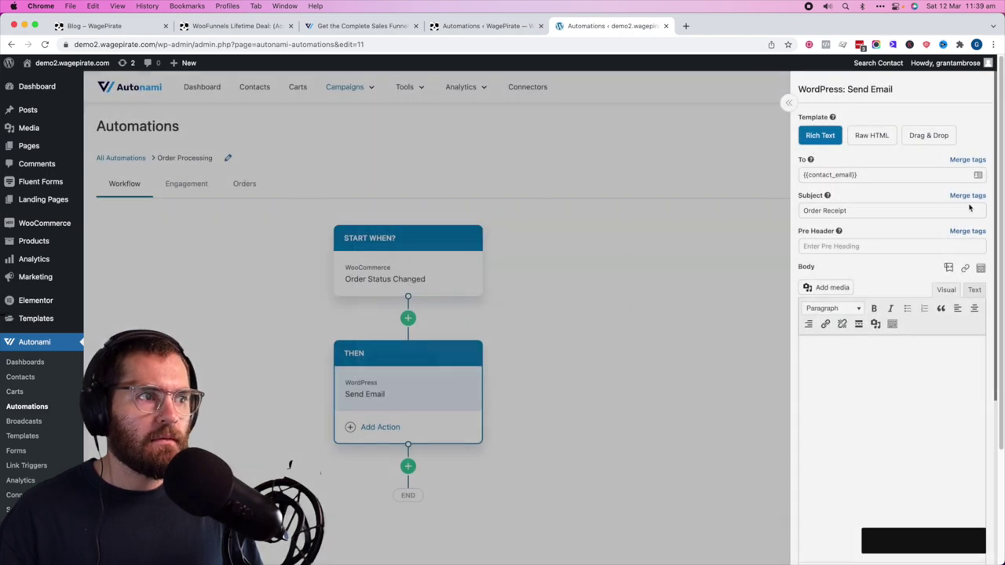
- Write the thank-you email body greeting the contact by {{contact_first_name}}
{"action": "type", "text": "hi"}
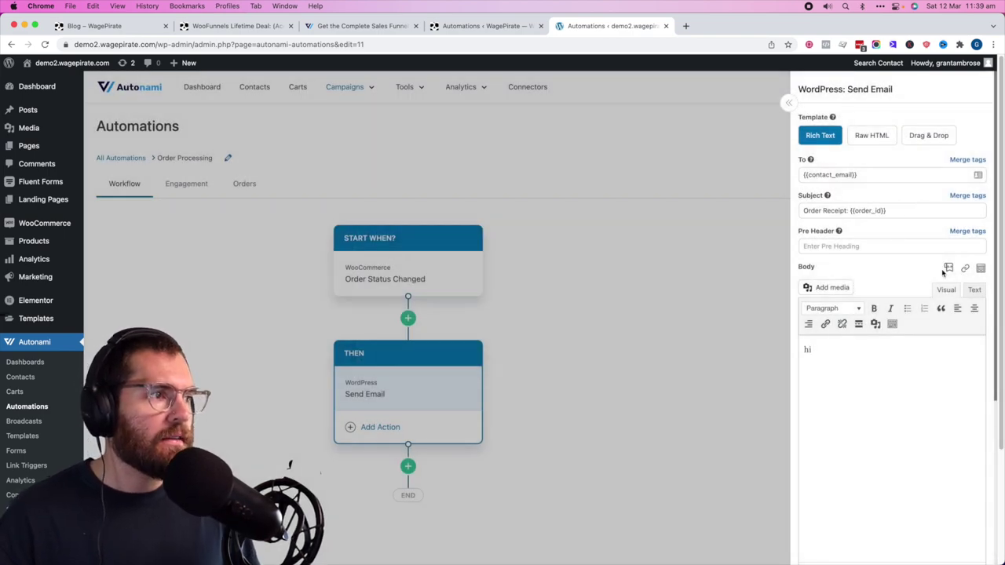
{"action": "left_click", "coordinate": [947, 269]}
{"action": "type", "text": "name"}
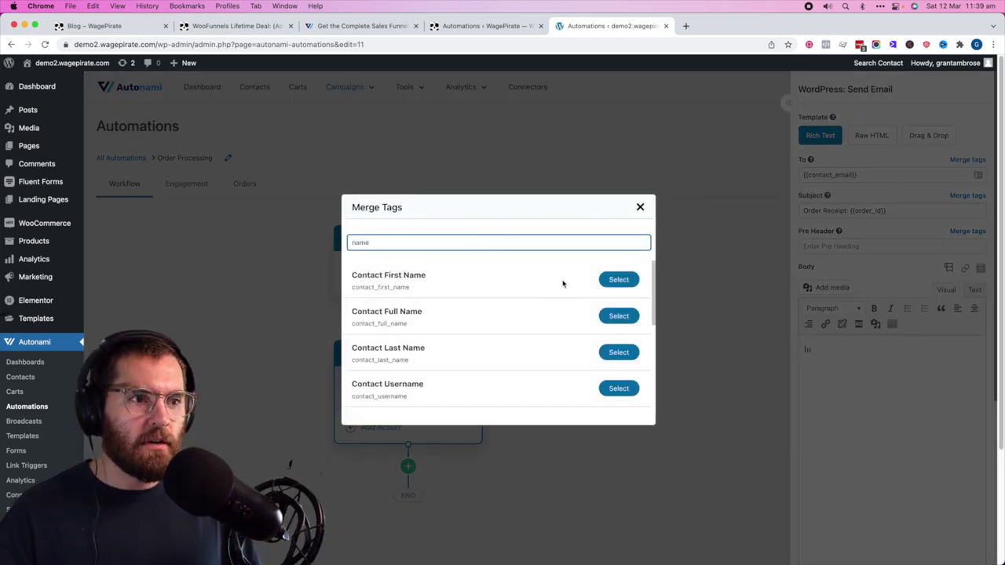
{"action": "left_click", "coordinate": [619, 279]}
{"action": "key", "text": "super+v"}
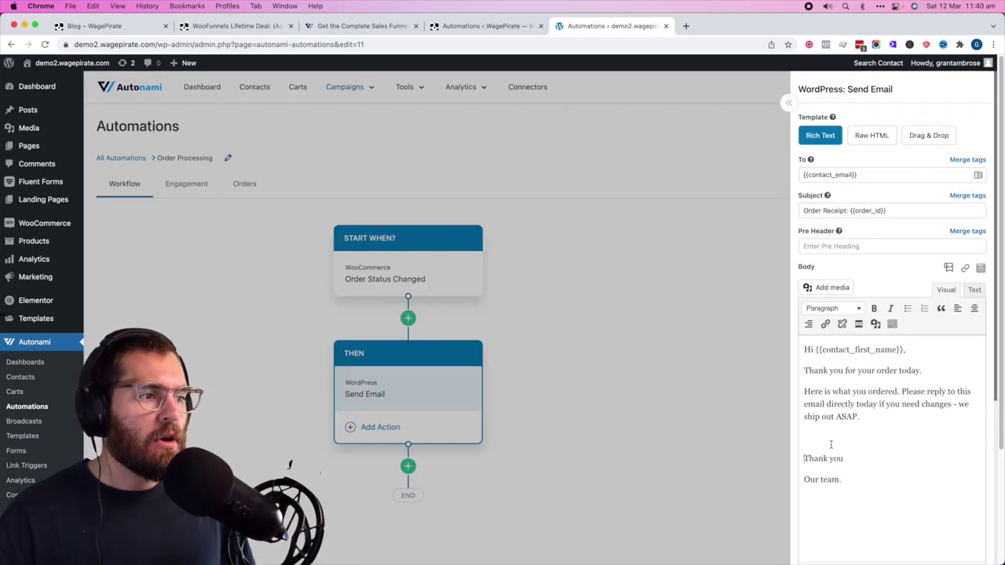
{"action": "left_click", "coordinate": [948, 269]}
- Insert the Order Items merge tag with WooCommerce Order Summary Layout into the email body
{"action": "type", "text": "items"}
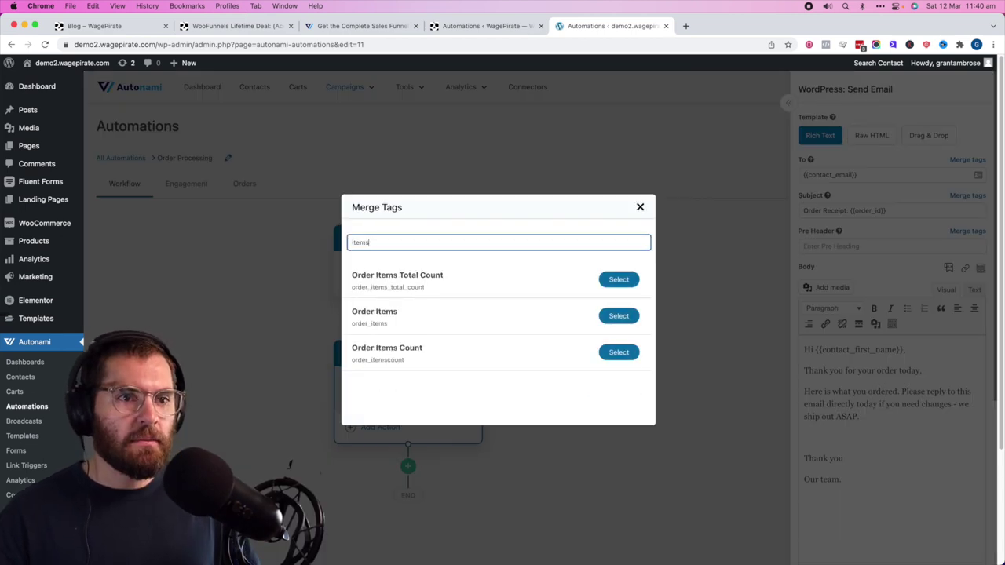
{"action": "left_click", "coordinate": [614, 316]}
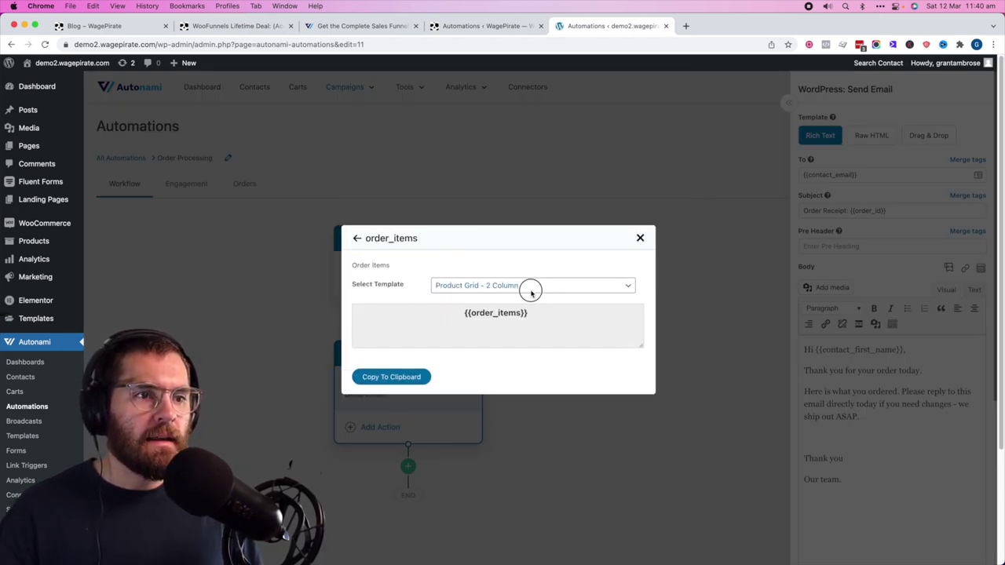
{"action": "left_click", "coordinate": [528, 288]}
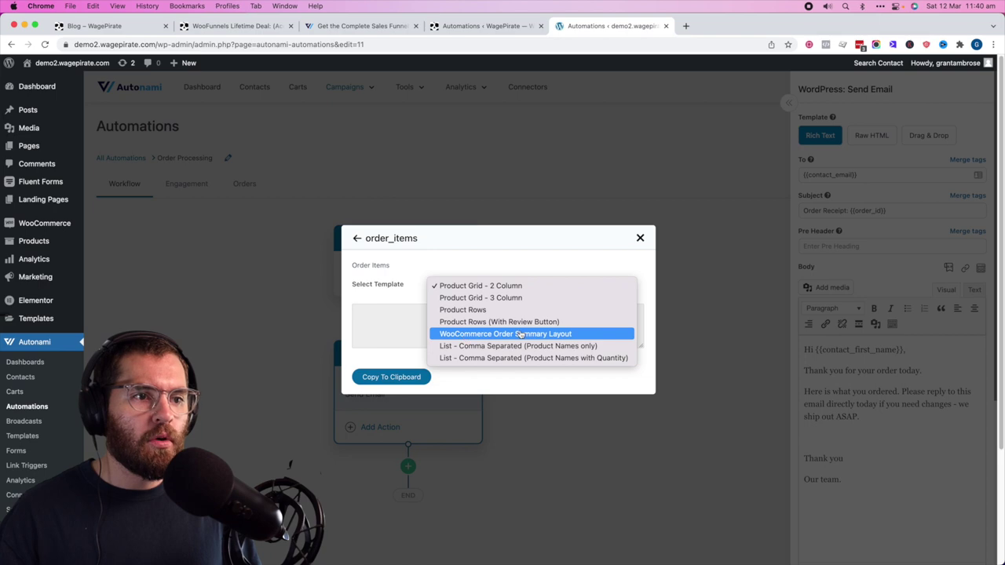
{"action": "left_click", "coordinate": [465, 335]}
{"action": "left_click", "coordinate": [401, 377]}
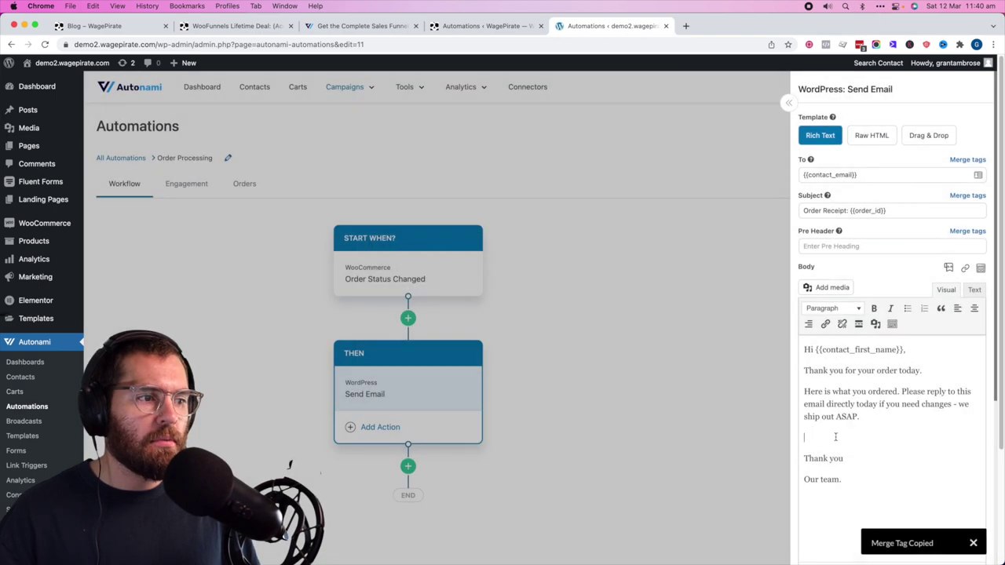
{"action": "left_click", "coordinate": [844, 428]}
{"action": "key", "text": "super+v"}
- Preview the Order Receipt email, review its thank-you text and order table, then close the panels
{"action": "scroll", "coordinate": [848, 416], "scroll_direction": "down", "scroll_amount": 5}
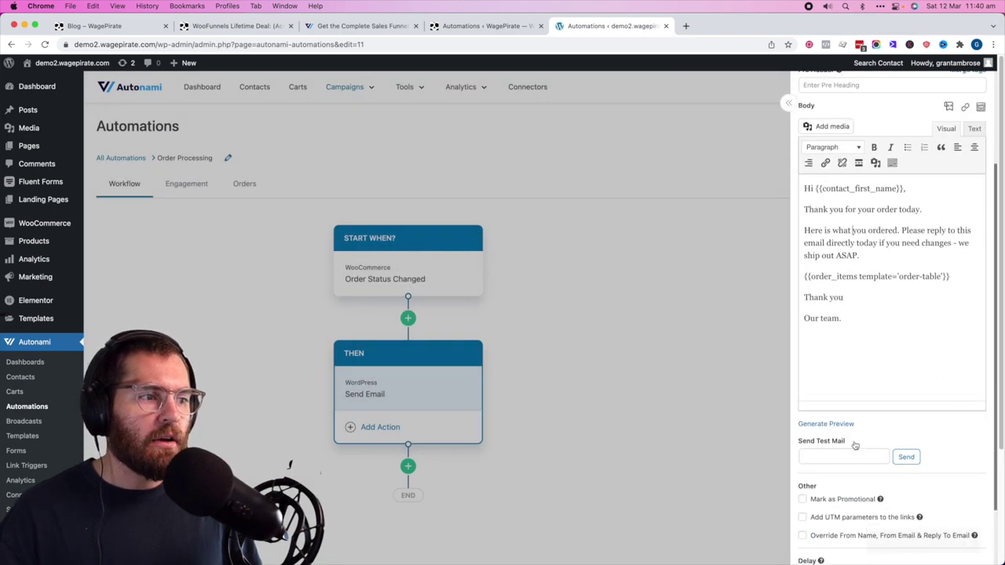
{"action": "left_click", "coordinate": [832, 427]}
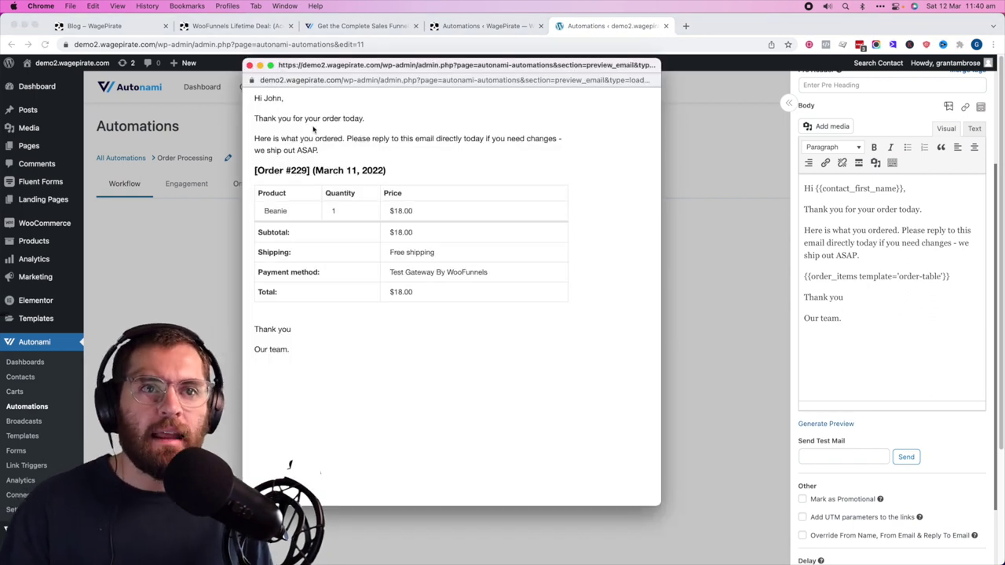
{"action": "left_click_drag", "start_coordinate": [292, 118], "coordinate": [372, 118]}
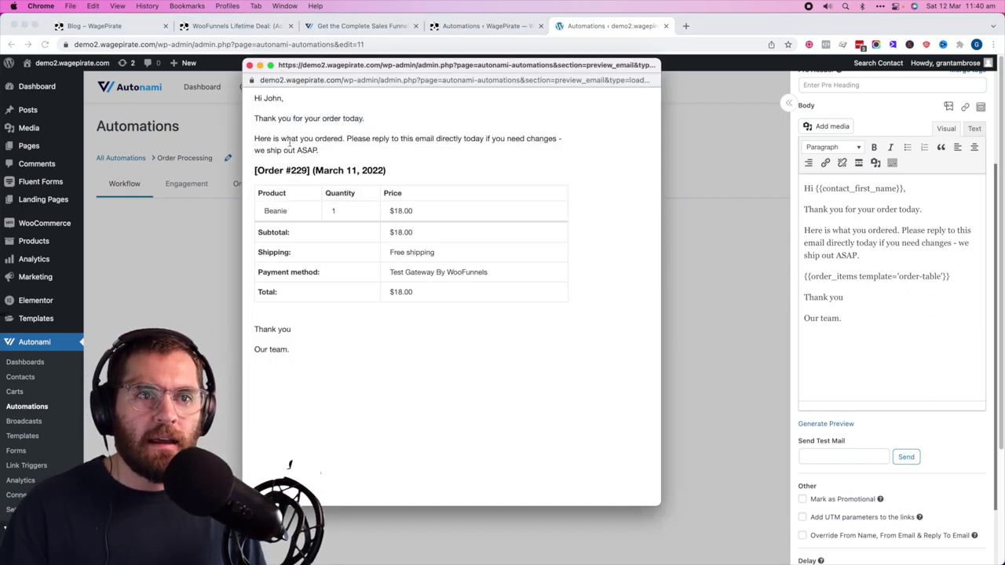
{"action": "left_click_drag", "start_coordinate": [291, 138], "coordinate": [385, 161]}
{"action": "left_click_drag", "start_coordinate": [291, 168], "coordinate": [322, 275]}
{"action": "left_click_drag", "start_coordinate": [254, 329], "coordinate": [291, 329]}
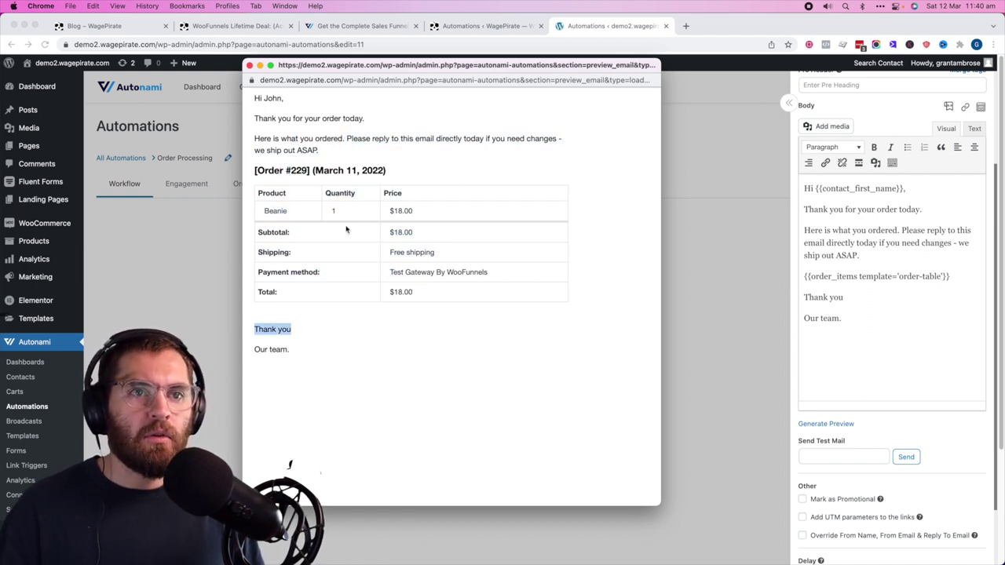
{"action": "left_click", "coordinate": [250, 66]}
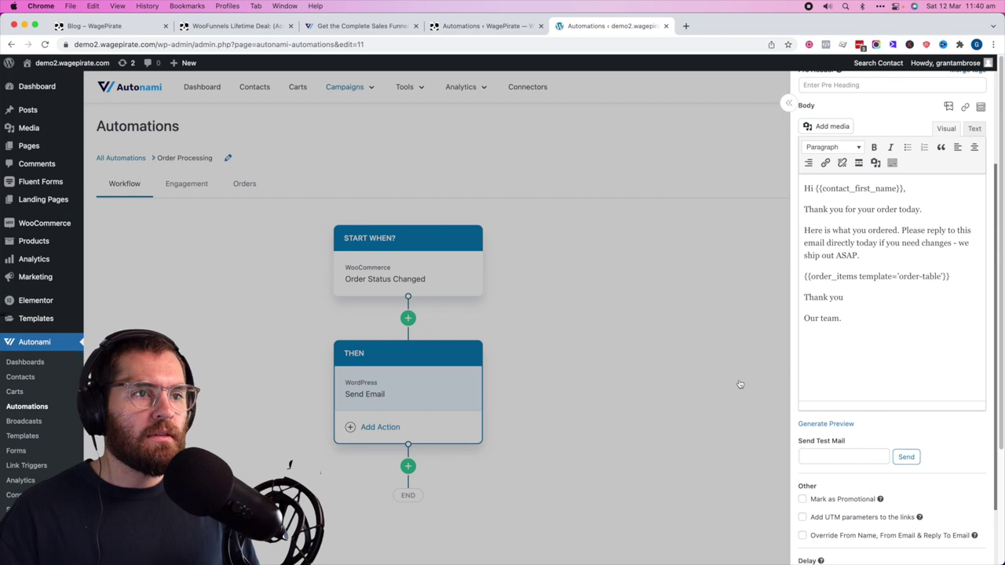
{"action": "left_click", "coordinate": [571, 250]}
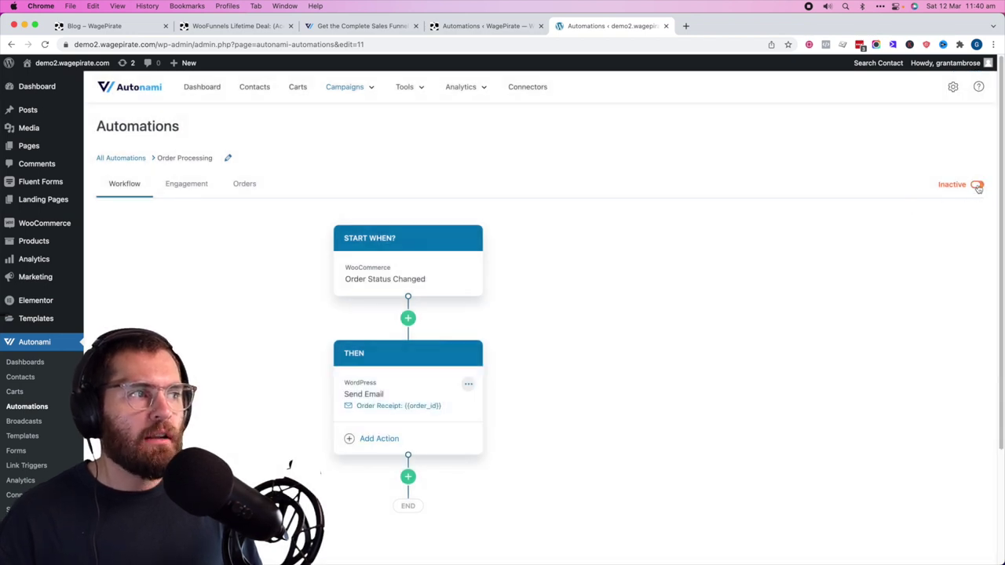
{"action": "mouse_move", "coordinate": [29, 222]}
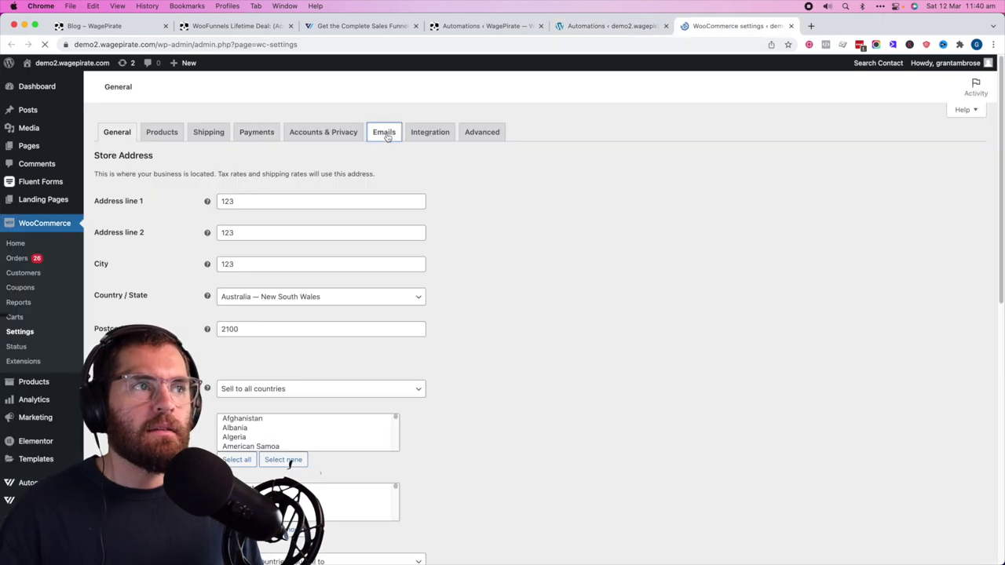
- Disable WooCommerce's Processing order email notification, save the change, and return to the Autonami automation
{"action": "left_click", "coordinate": [385, 134]}
{"action": "scroll", "coordinate": [164, 357], "scroll_direction": "down", "scroll_amount": 1}
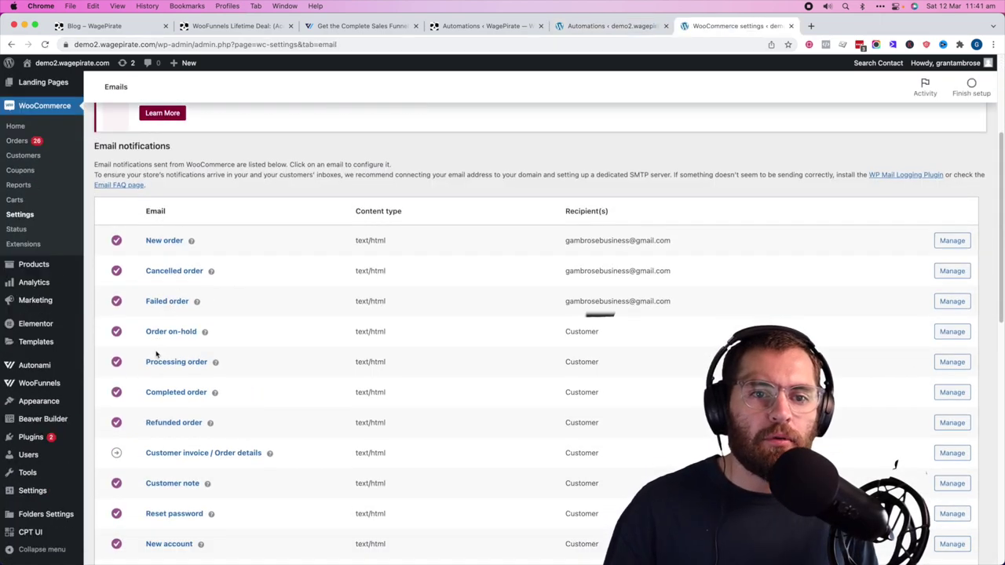
{"action": "left_click", "coordinate": [948, 363]}
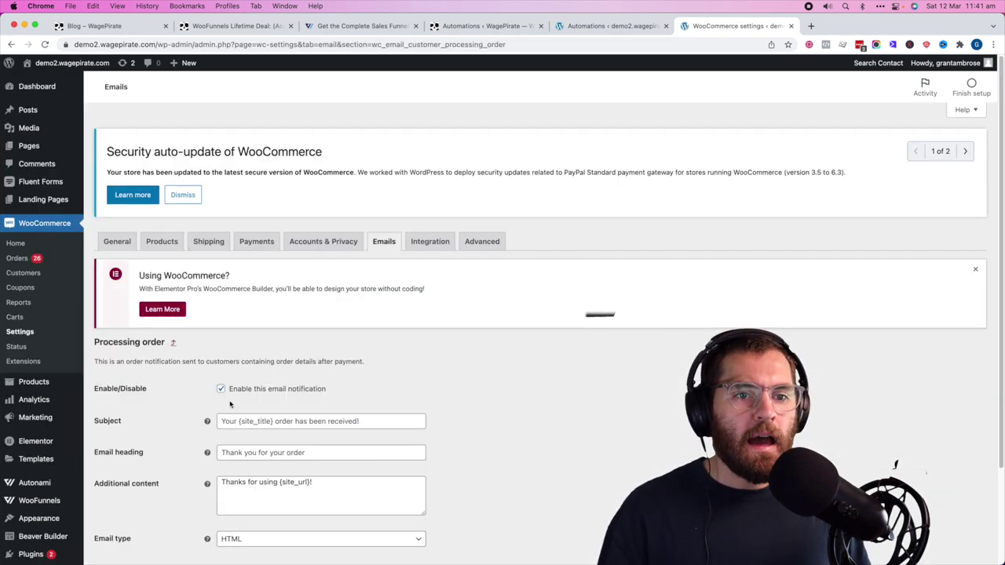
{"action": "left_click", "coordinate": [236, 391]}
{"action": "scroll", "coordinate": [235, 393], "scroll_direction": "down", "scroll_amount": 3}
{"action": "left_click", "coordinate": [123, 498]}
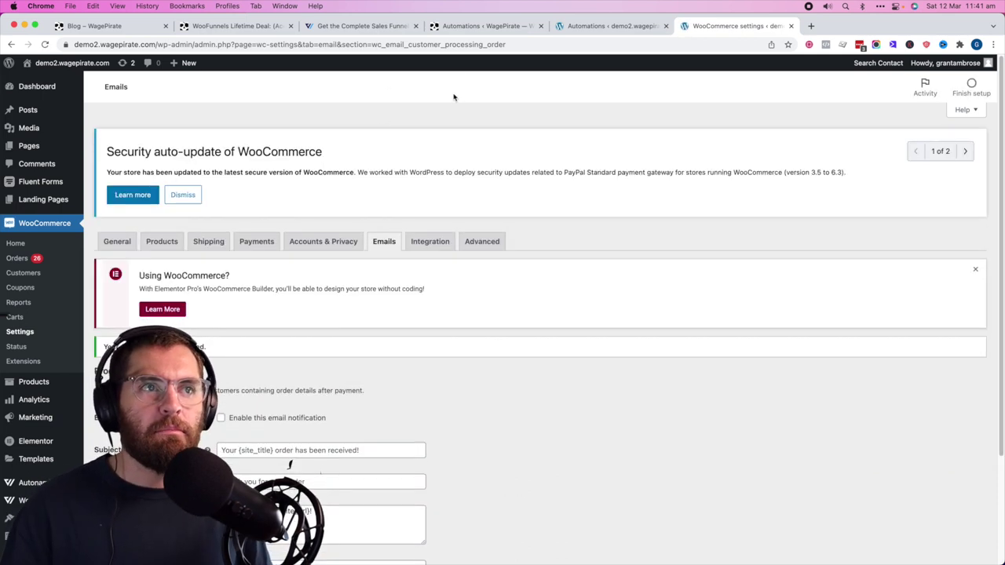
{"action": "left_click", "coordinate": [609, 28]}
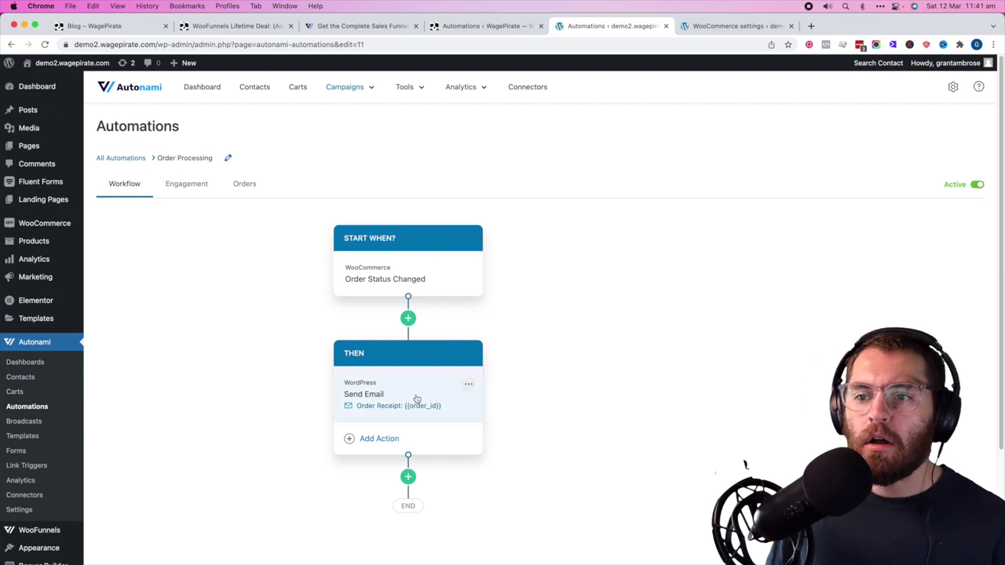
- Switch the Send Email step's body to Drag & Drop and launch the email builder
{"action": "left_click", "coordinate": [352, 405]}
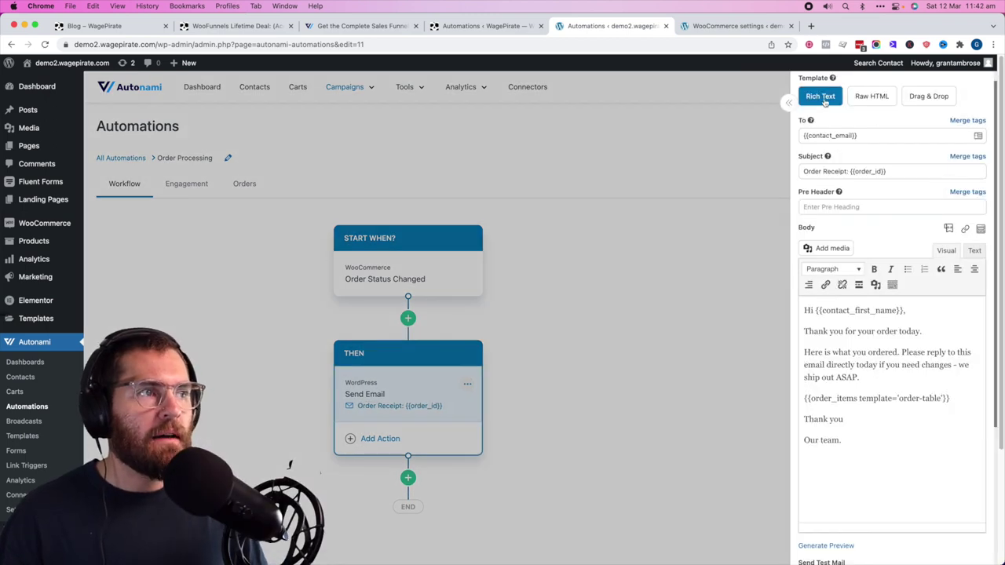
{"action": "left_click", "coordinate": [864, 101]}
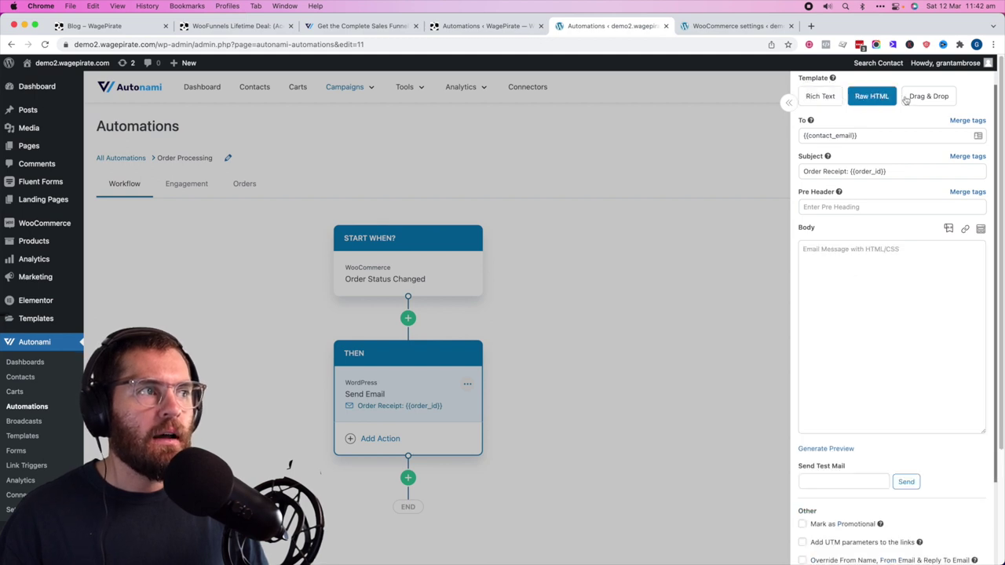
{"action": "left_click", "coordinate": [929, 97]}
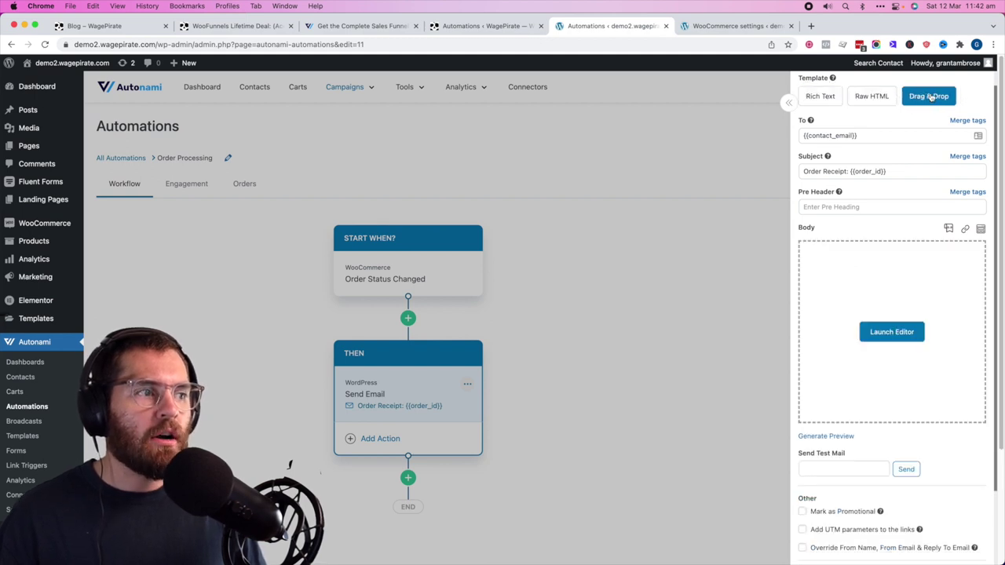
{"action": "left_click", "coordinate": [891, 332]}
- Add new rows to the email layout, including a blank third row
{"action": "left_click_drag", "start_coordinate": [111, 134], "coordinate": [580, 148]}
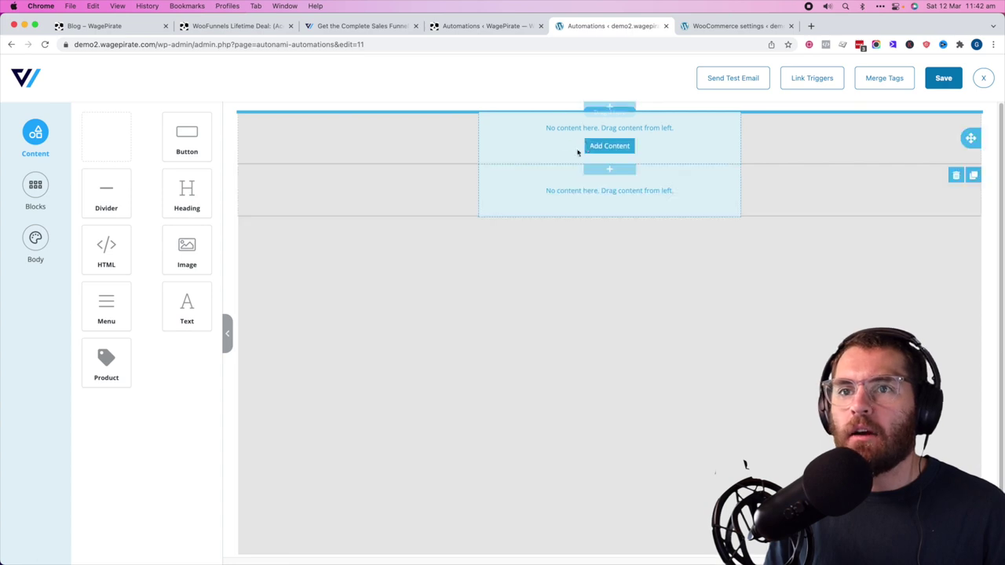
{"action": "left_click", "coordinate": [617, 148]}
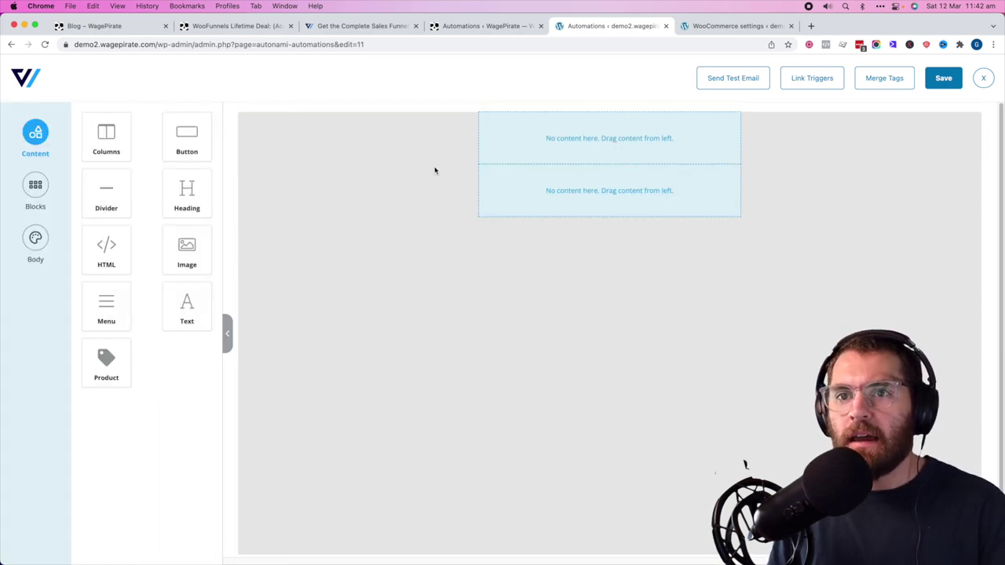
{"action": "left_click", "coordinate": [36, 186]}
{"action": "left_click_drag", "start_coordinate": [123, 139], "coordinate": [611, 224]}
{"action": "left_click", "coordinate": [609, 250]}
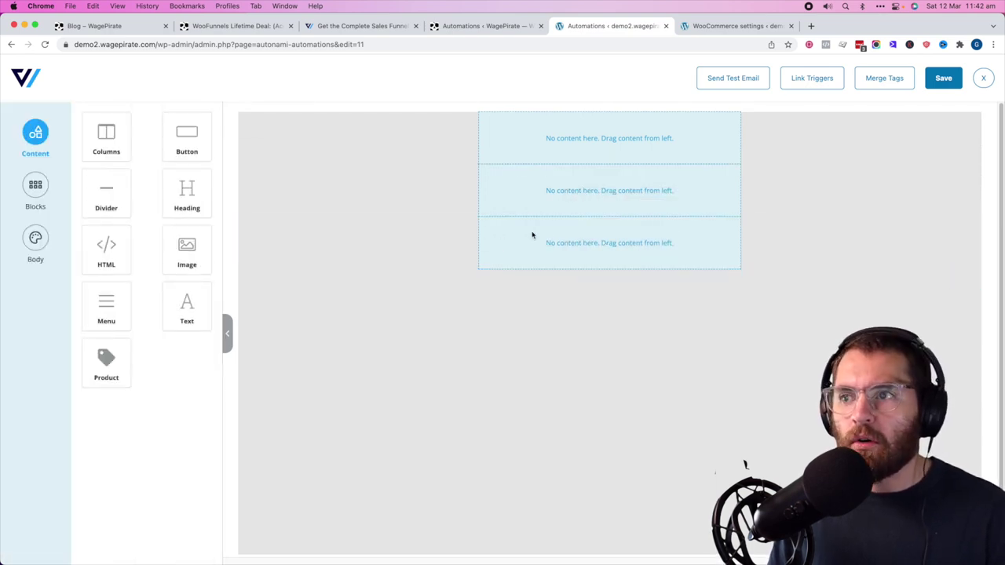
{"action": "left_click", "coordinate": [566, 244]}
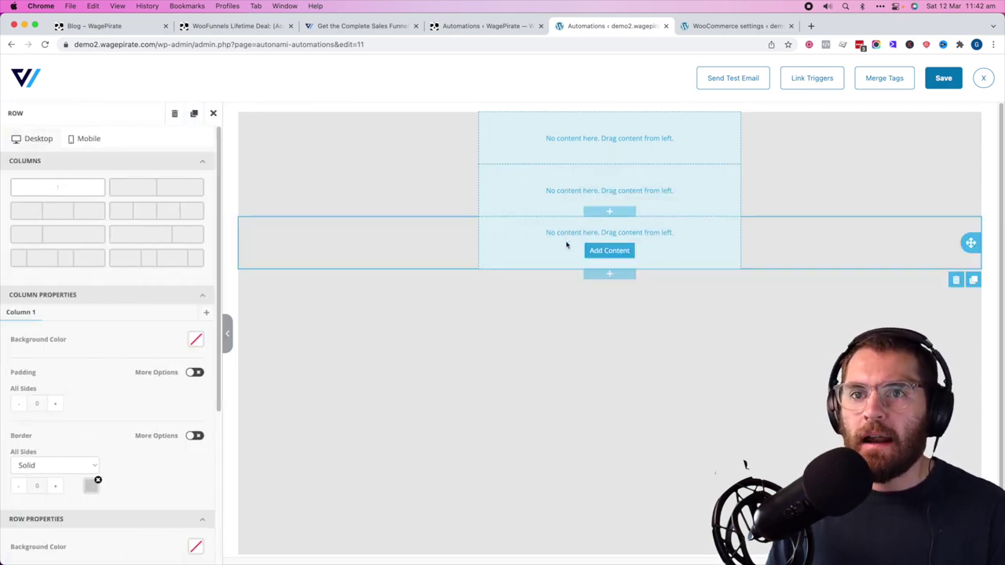
{"action": "left_click", "coordinate": [609, 251]}
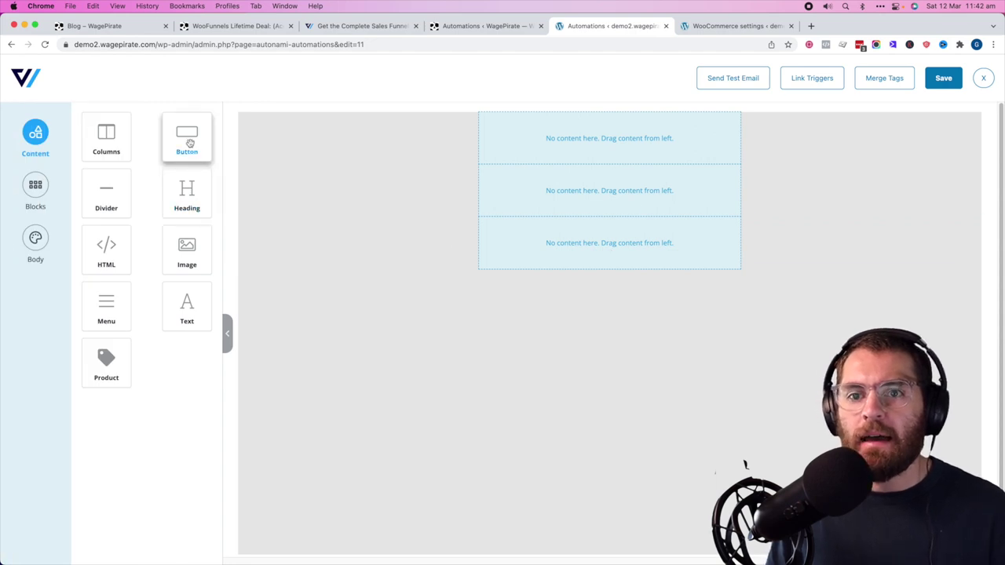
- Add a text block containing the {{order_items template='order-table'}} Order Items merge tag
{"action": "left_click_drag", "start_coordinate": [182, 303], "coordinate": [588, 180]}
{"action": "left_click", "coordinate": [624, 174]}
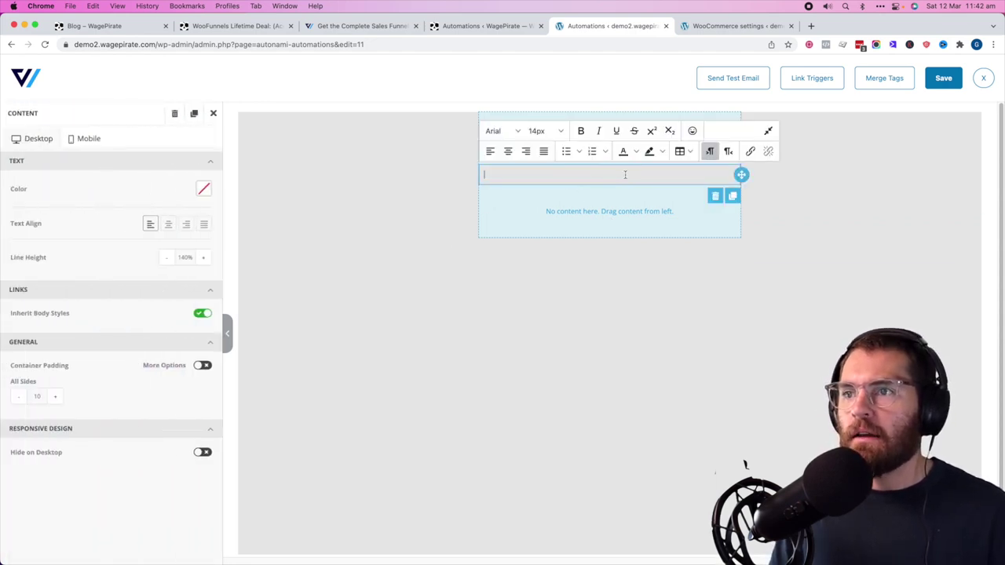
{"action": "left_click", "coordinate": [870, 77]}
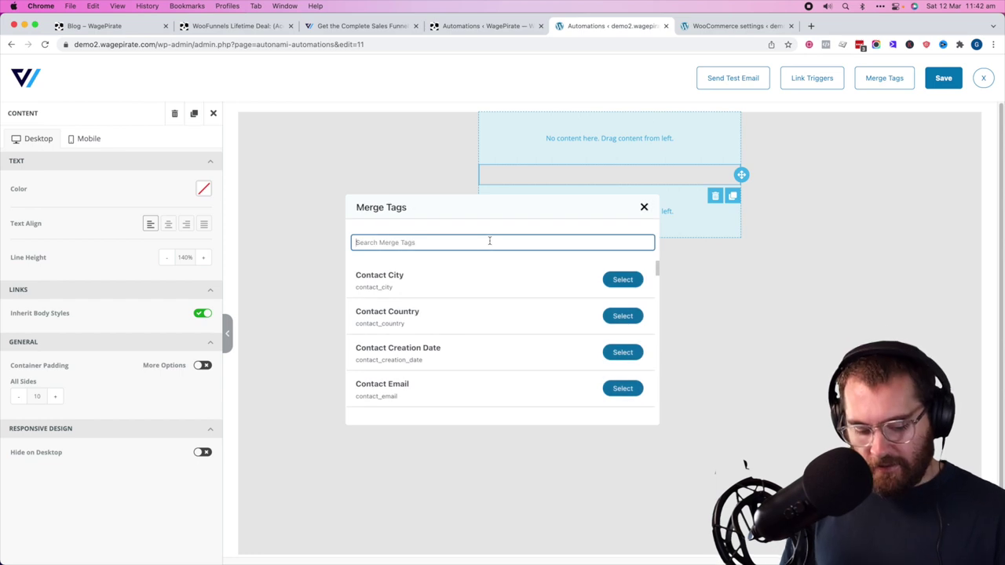
{"action": "type", "text": "items"}
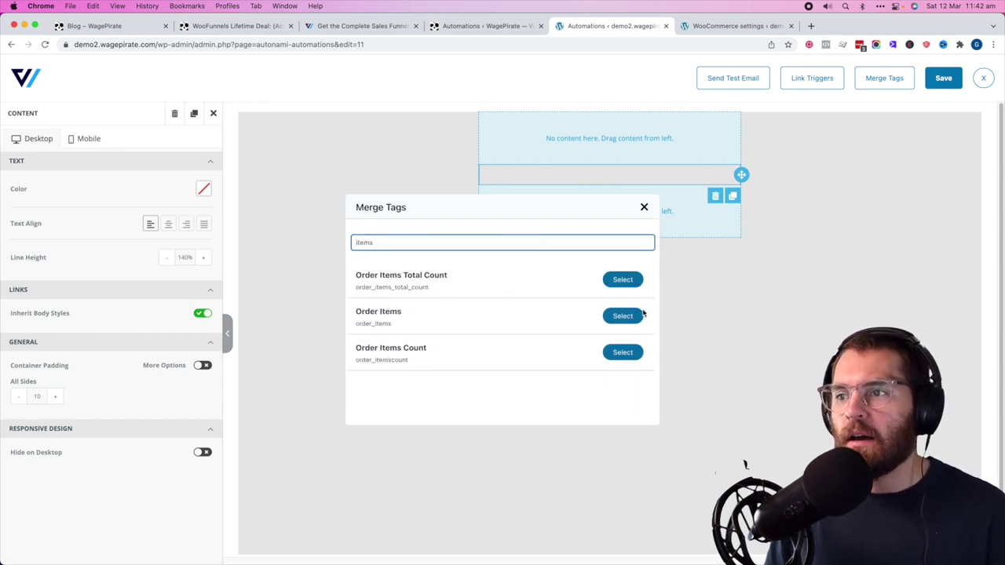
{"action": "left_click", "coordinate": [640, 315]}
{"action": "left_click", "coordinate": [571, 295]}
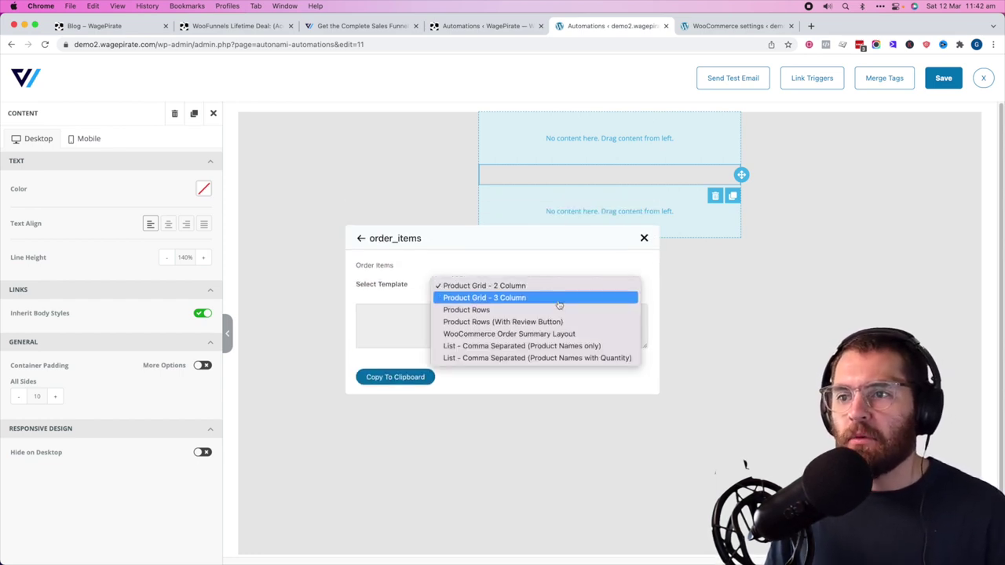
{"action": "left_click", "coordinate": [511, 333]}
{"action": "left_click", "coordinate": [395, 377]}
{"action": "left_click", "coordinate": [587, 174]}
{"action": "key", "text": "super+v"}
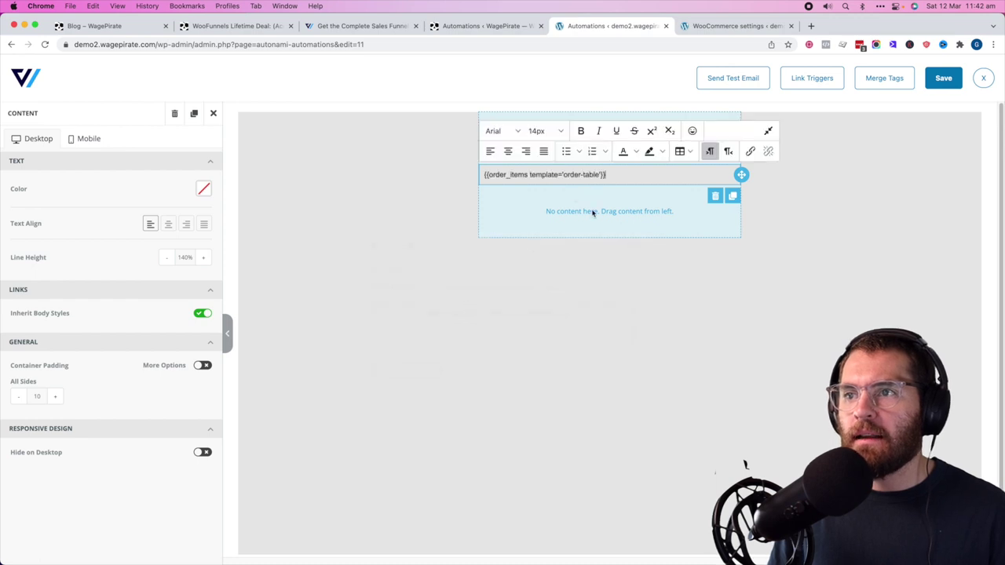
{"action": "left_click", "coordinate": [605, 282]}
{"action": "left_click", "coordinate": [596, 149]}
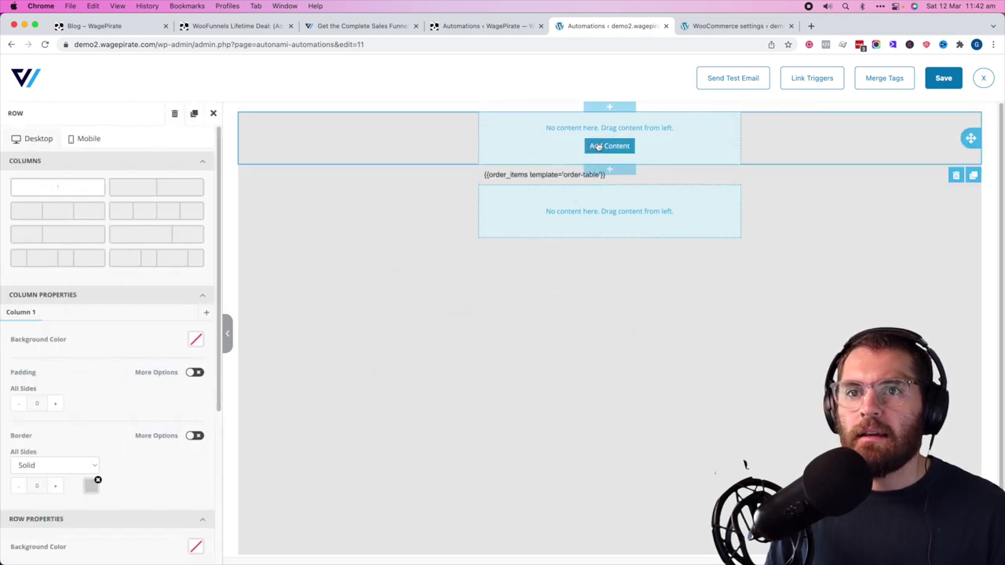
{"action": "left_click", "coordinate": [213, 112]}
- Add an image block to the top row showing the WagePirate logo from the Media Library
{"action": "left_click_drag", "start_coordinate": [187, 248], "coordinate": [590, 146]}
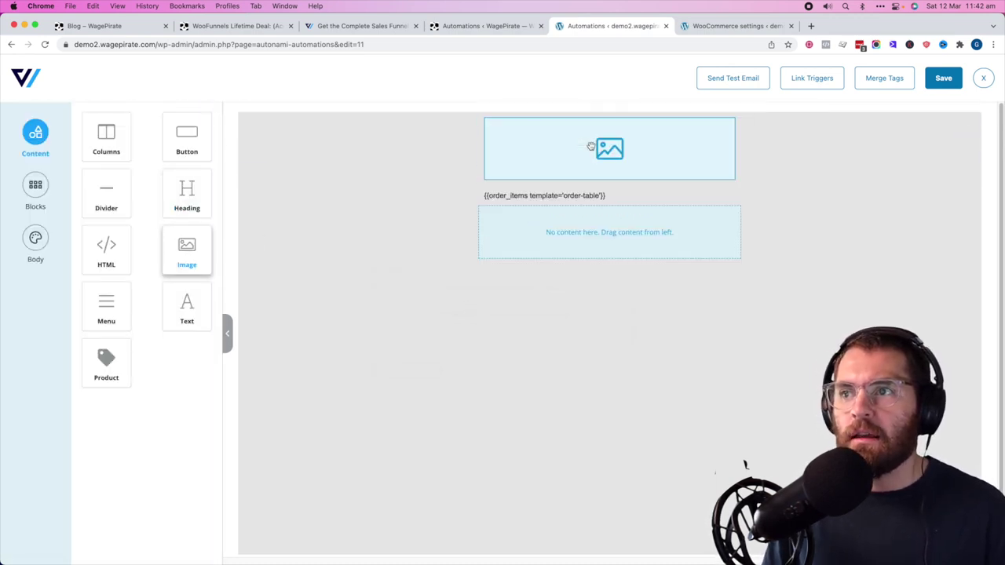
{"action": "left_click", "coordinate": [112, 183]}
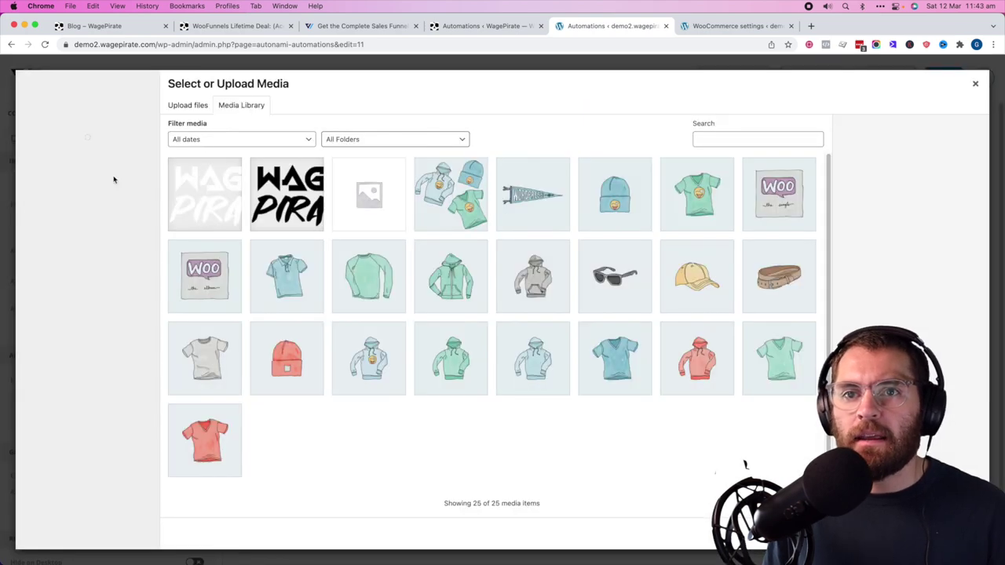
{"action": "double_click", "coordinate": [286, 194]}
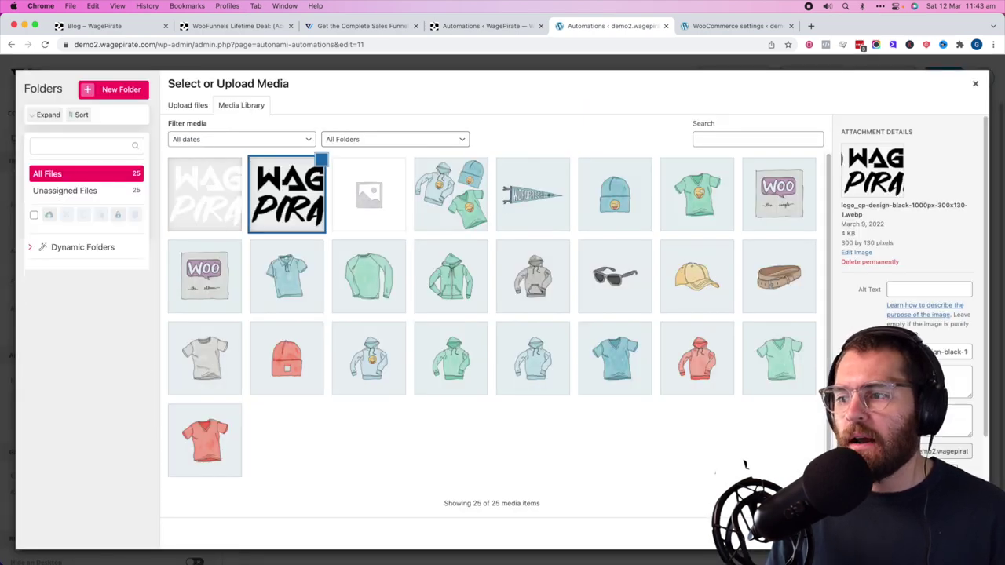
{"action": "left_click", "coordinate": [588, 233]}
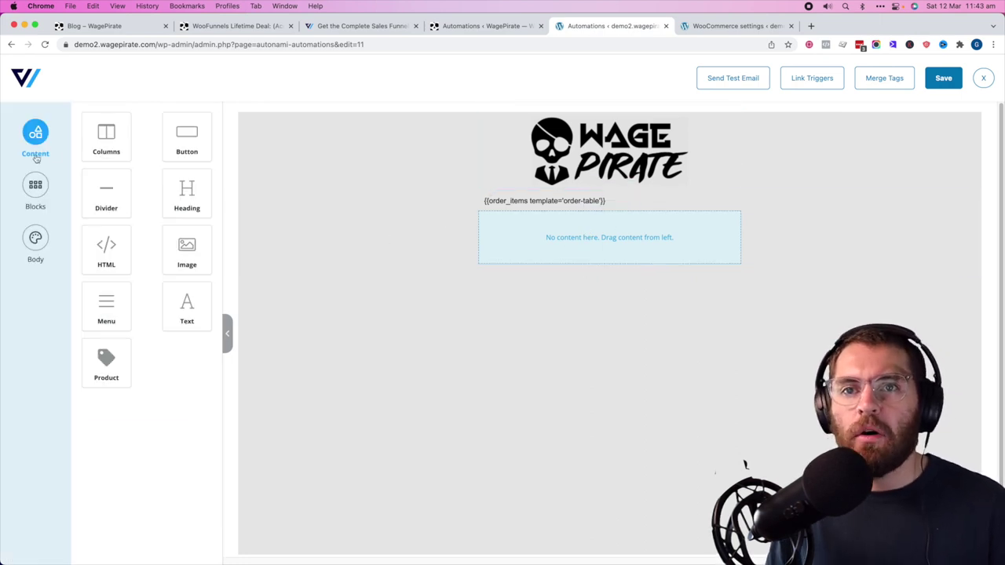
- Add a two-column row beneath the order-items table
{"action": "left_click_drag", "start_coordinate": [112, 152], "coordinate": [566, 227]}
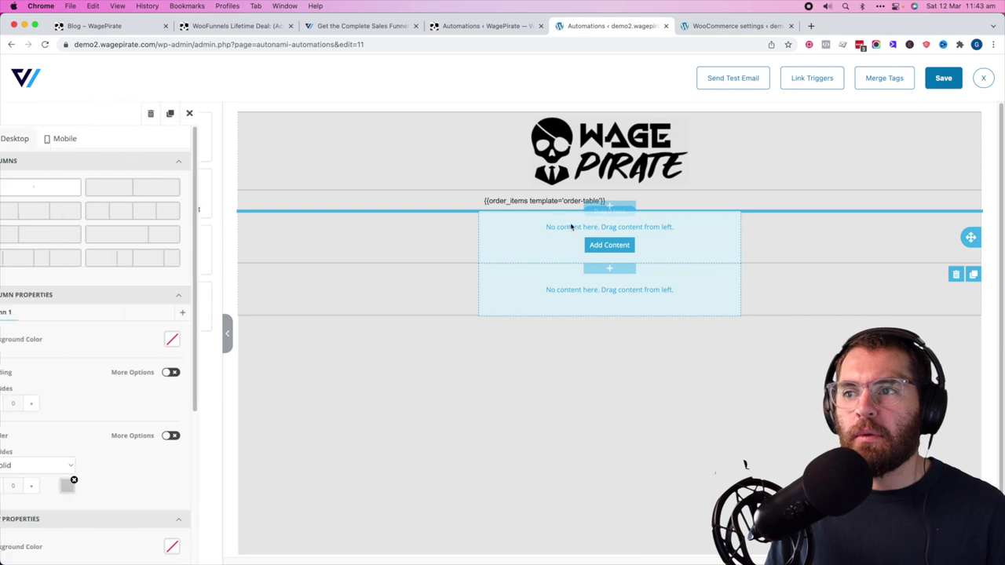
{"action": "left_click", "coordinate": [160, 192]}
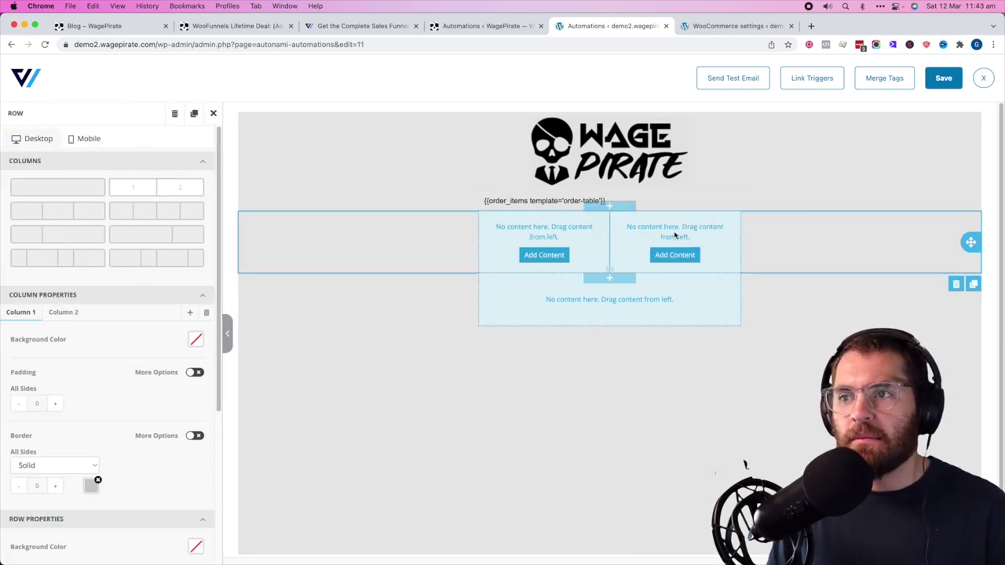
{"action": "left_click", "coordinate": [625, 372]}
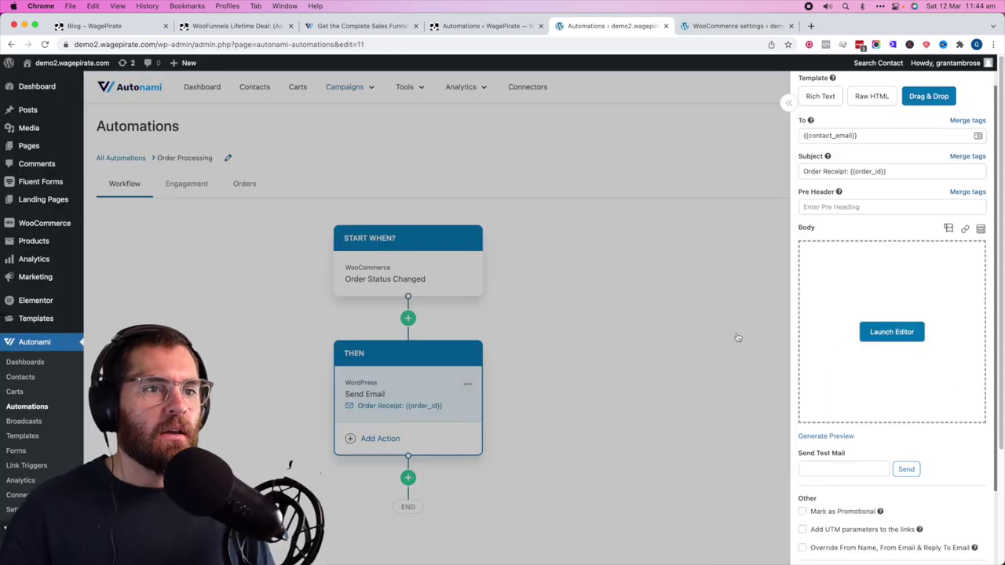
- Add an empty Direct Action THEN step after the Order Receipt email
{"action": "left_click", "coordinate": [738, 338]}
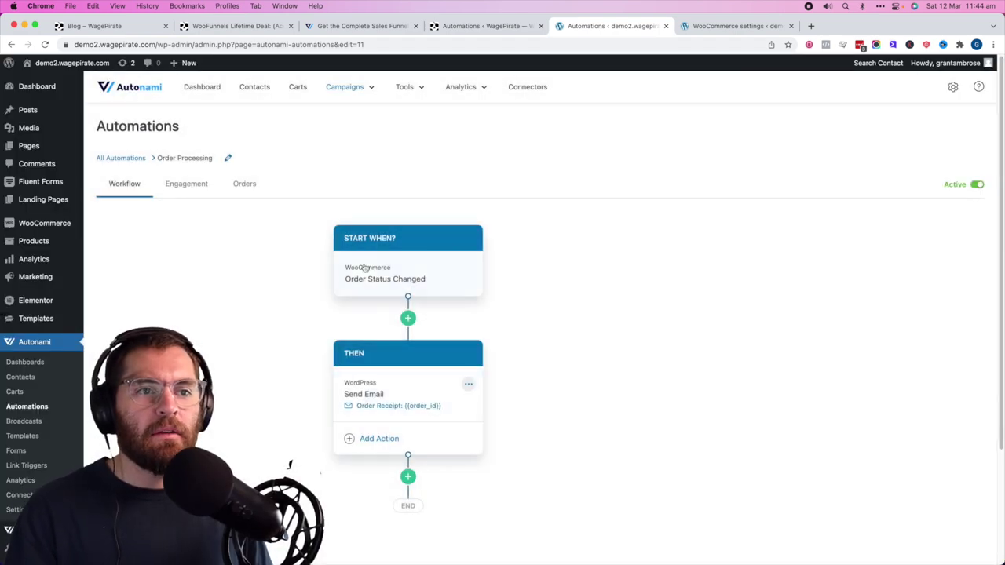
{"action": "scroll", "coordinate": [369, 382], "scroll_direction": "down", "scroll_amount": 2}
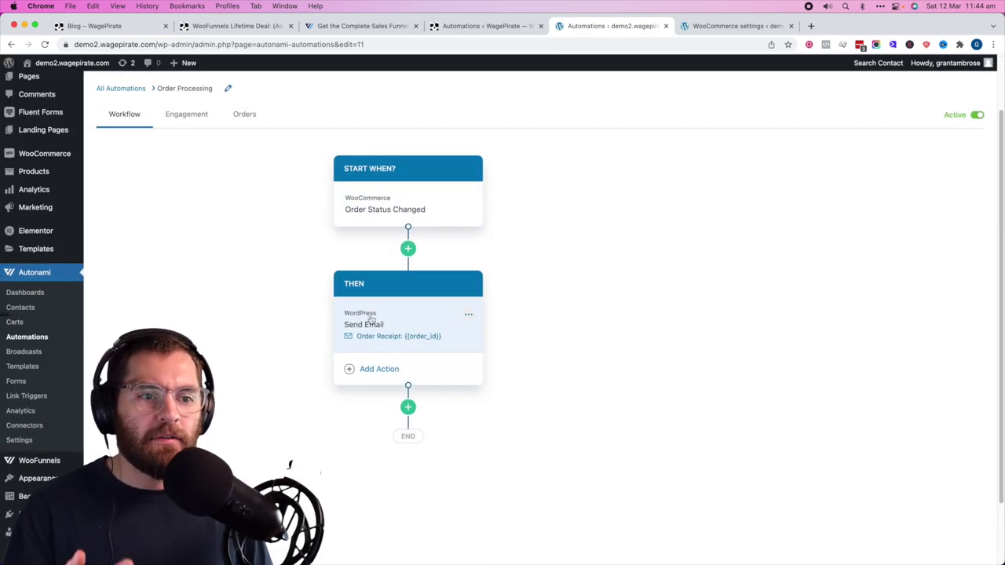
{"action": "left_click", "coordinate": [408, 407]}
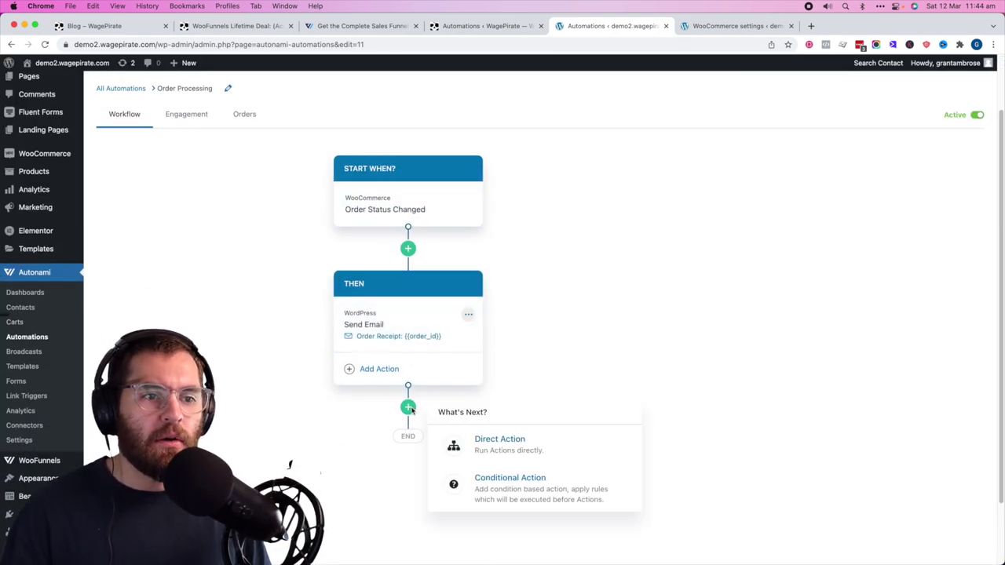
{"action": "left_click", "coordinate": [503, 445]}
{"action": "left_click", "coordinate": [417, 472]}
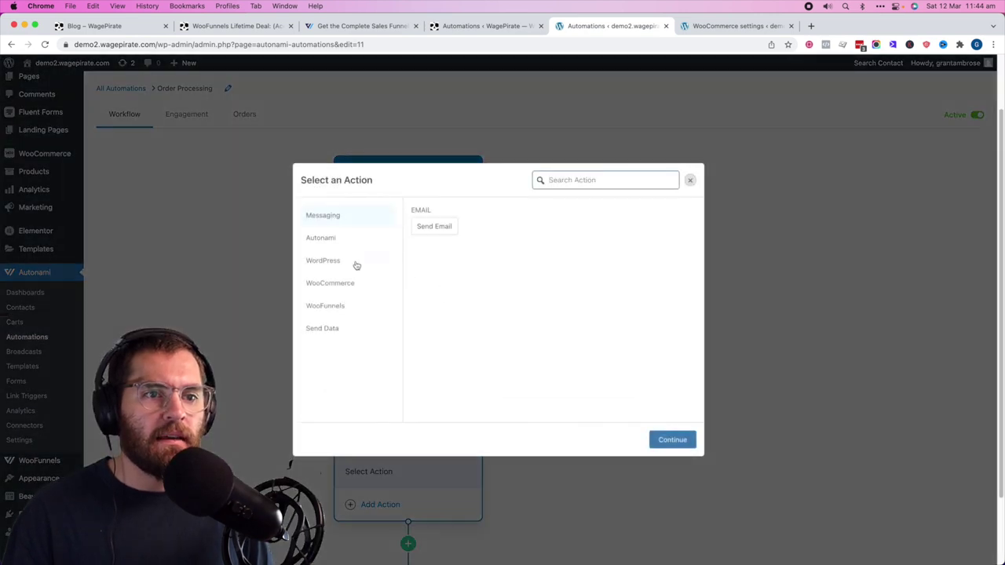
- Browse the Autonami, WordPress, WooCommerce and WooFunnels actions without picking one, then start a step after the trigger
{"action": "left_click", "coordinate": [339, 245]}
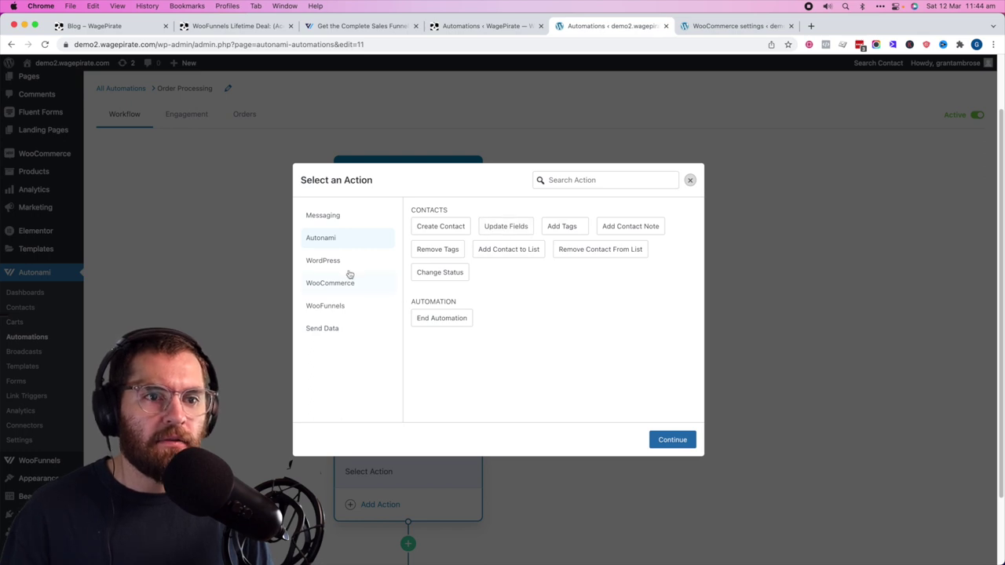
{"action": "left_click", "coordinate": [336, 261]}
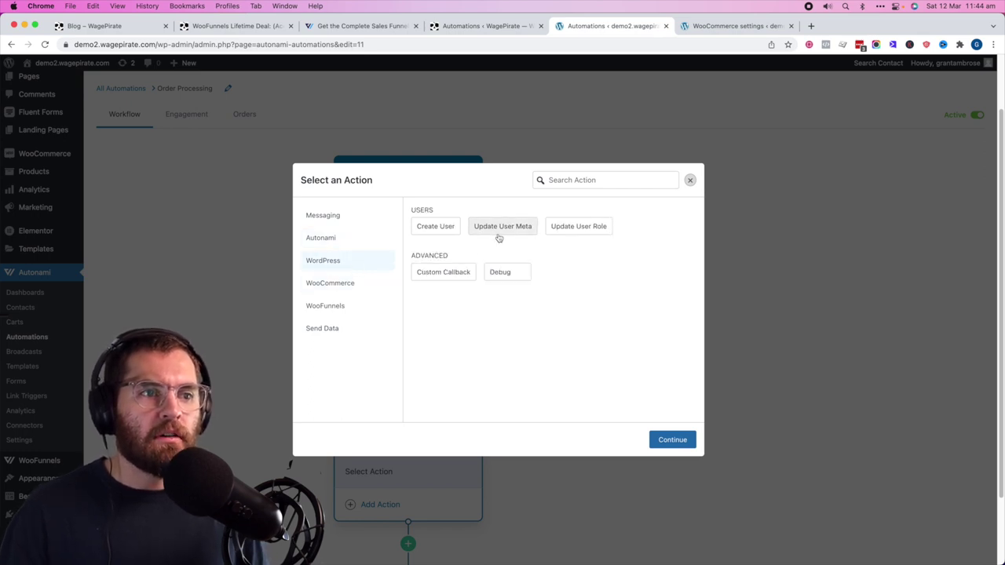
{"action": "left_click", "coordinate": [343, 292]}
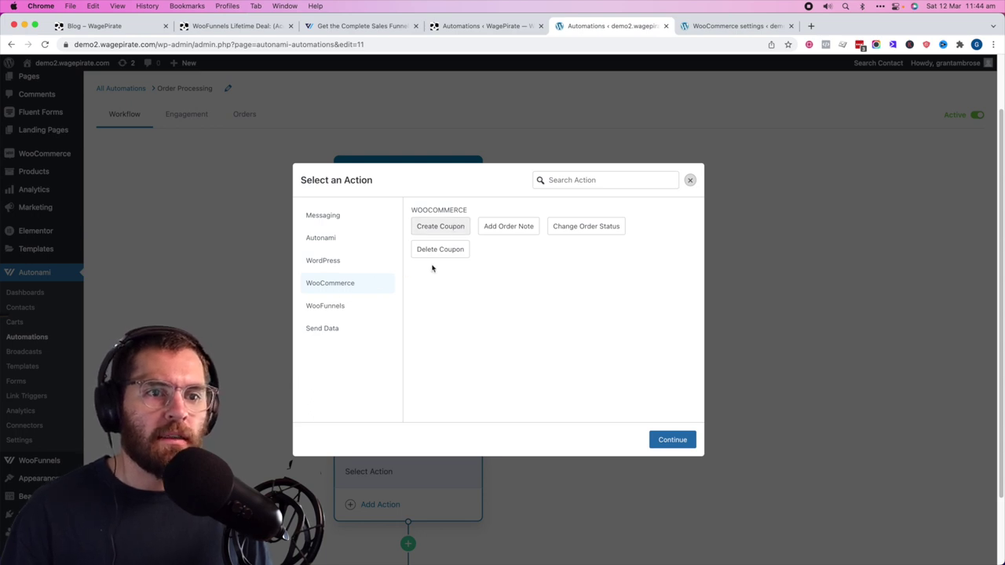
{"action": "left_click", "coordinate": [325, 308]}
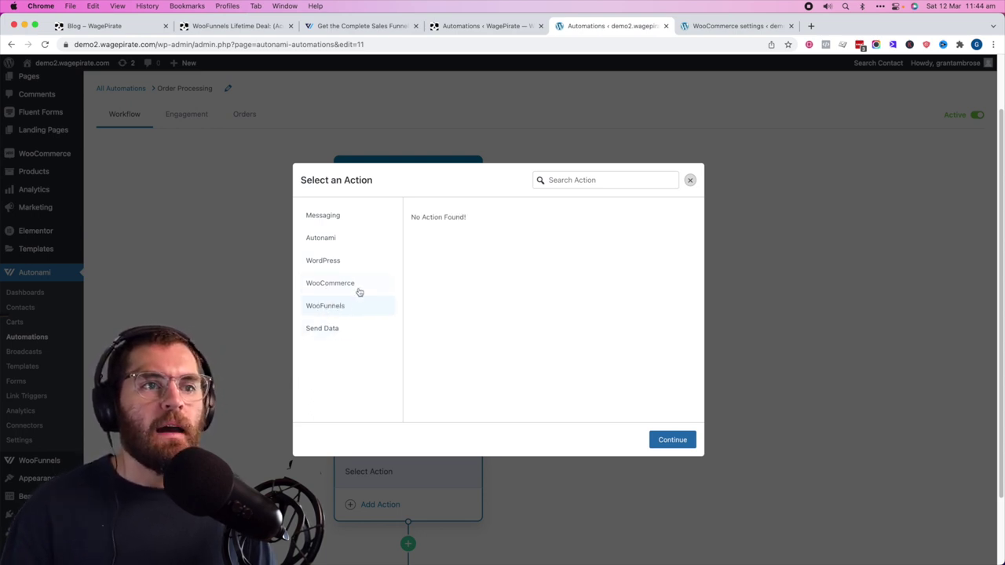
{"action": "left_click", "coordinate": [555, 505]}
{"action": "scroll", "coordinate": [556, 494], "scroll_direction": "down", "scroll_amount": 1}
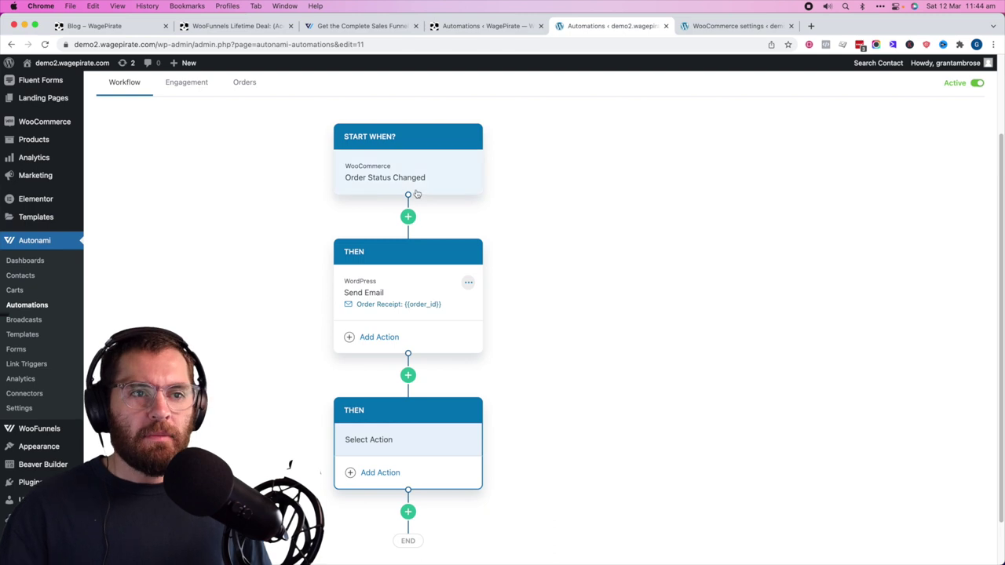
{"action": "left_click", "coordinate": [408, 217]}
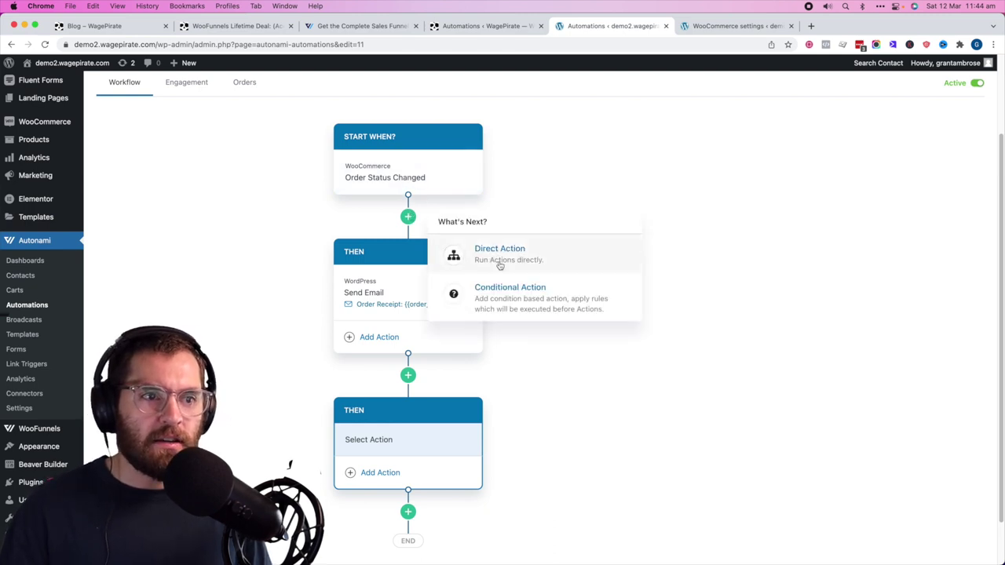
- Insert an Is First Order conditional branch with a WooCommerce Create Coupon action on YES
{"action": "left_click", "coordinate": [512, 292]}
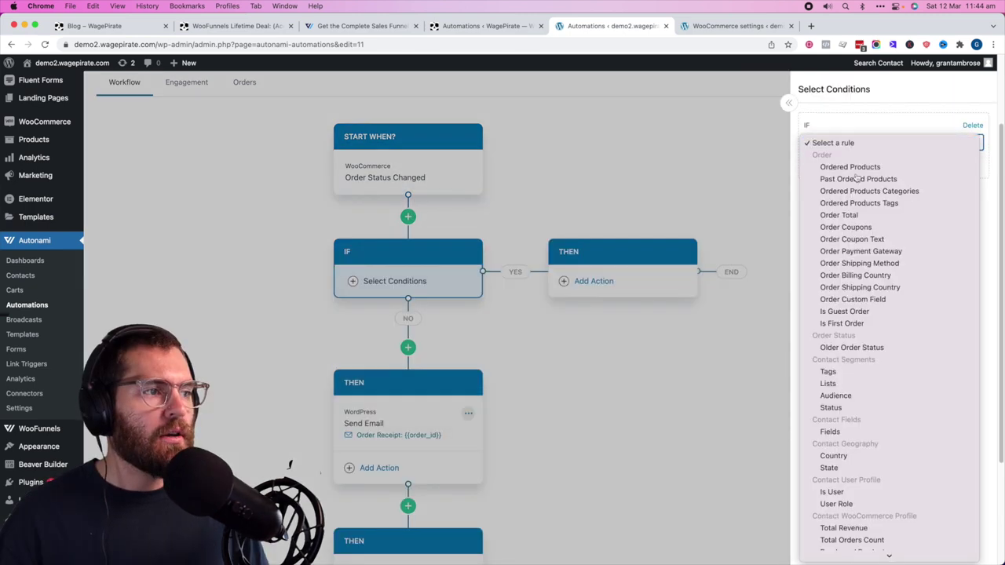
{"action": "left_click", "coordinate": [844, 323]}
{"action": "left_click", "coordinate": [575, 280]}
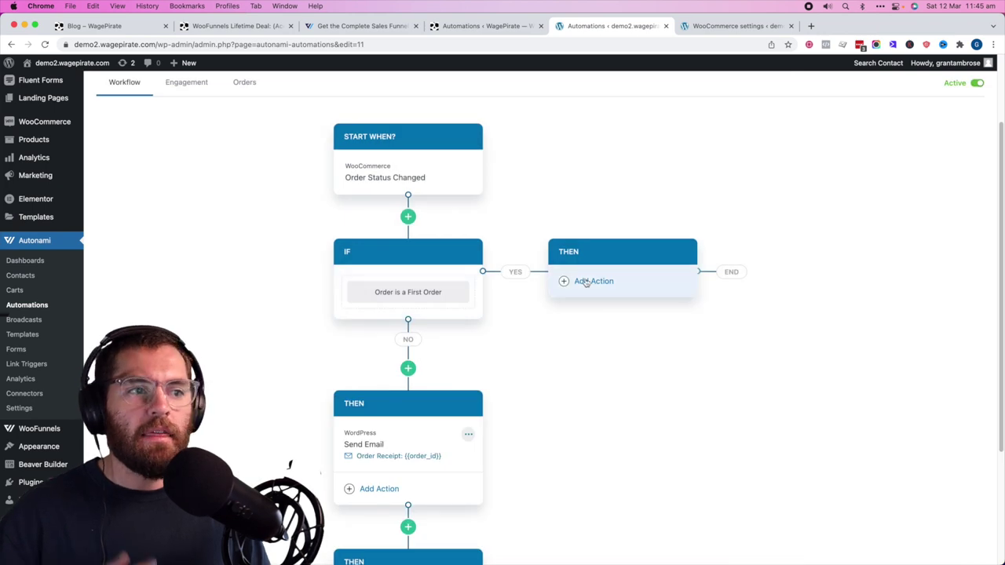
{"action": "left_click", "coordinate": [585, 280]}
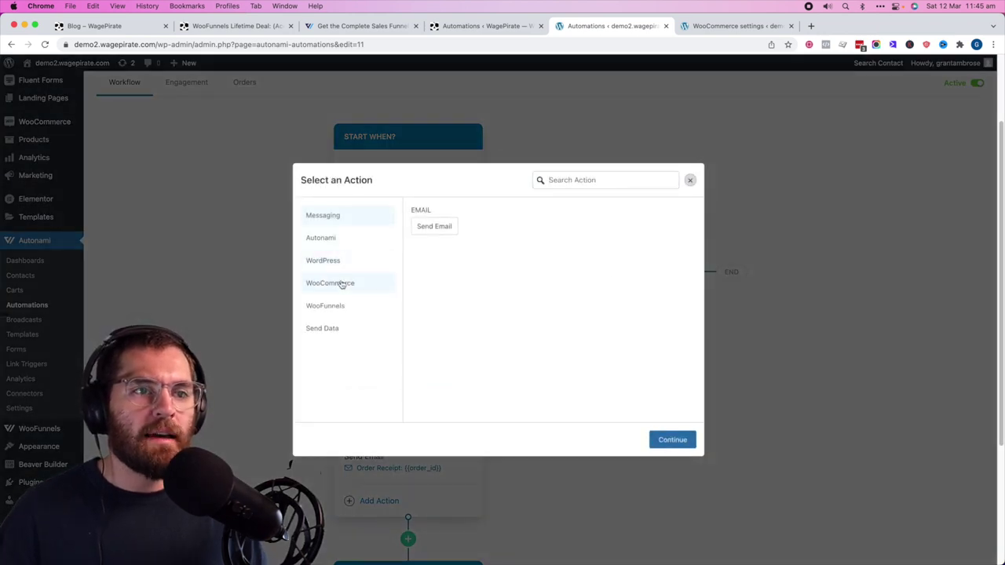
{"action": "left_click", "coordinate": [338, 284]}
{"action": "left_click", "coordinate": [443, 229]}
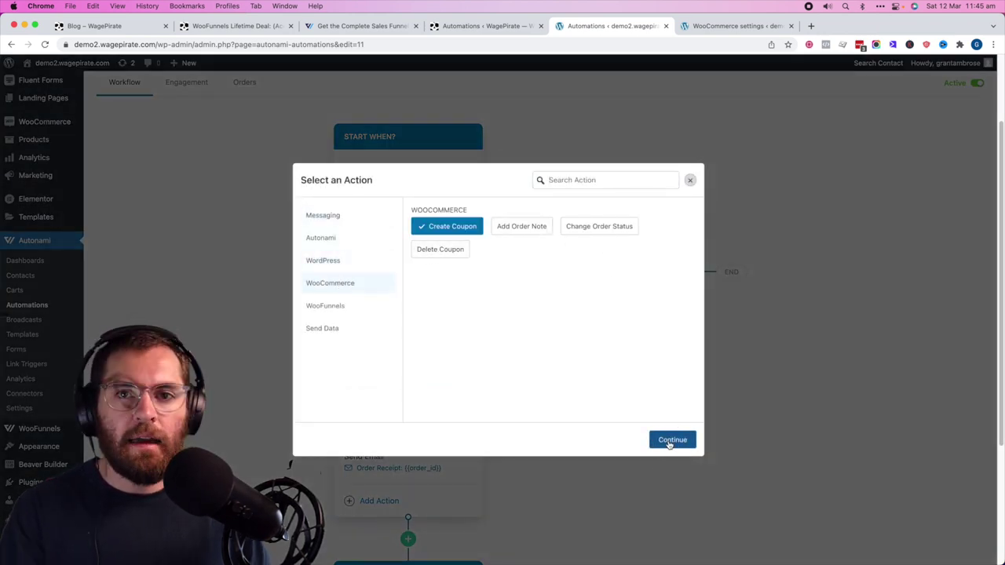
{"action": "left_click", "coordinate": [669, 440]}
{"action": "left_click", "coordinate": [485, 300]}
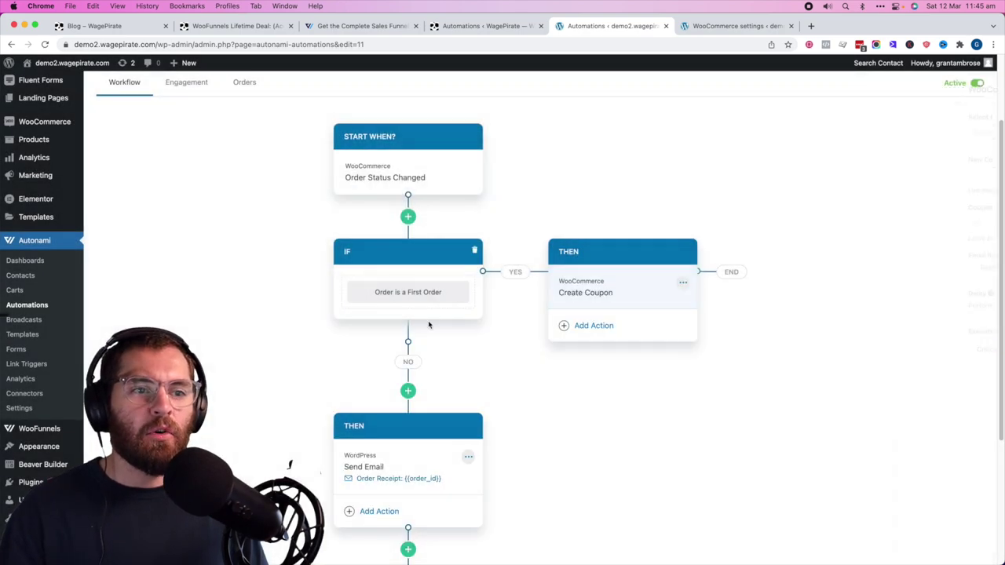
- Copy the Order Receipt Send Email step and paste it into the YES branch after the coupon
{"action": "scroll", "coordinate": [393, 457], "scroll_direction": "down", "scroll_amount": 2}
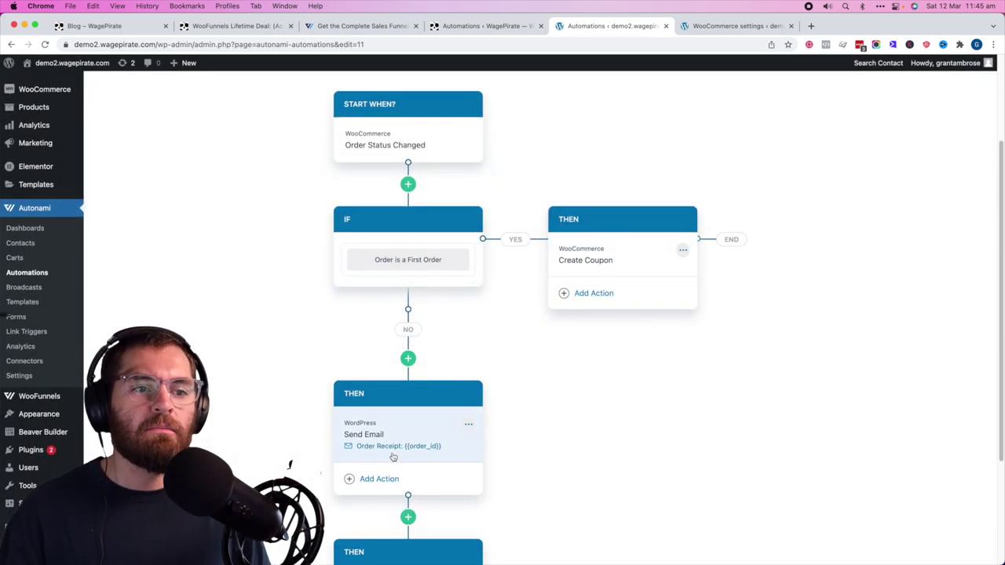
{"action": "left_click", "coordinate": [468, 409]}
{"action": "left_click", "coordinate": [522, 410]}
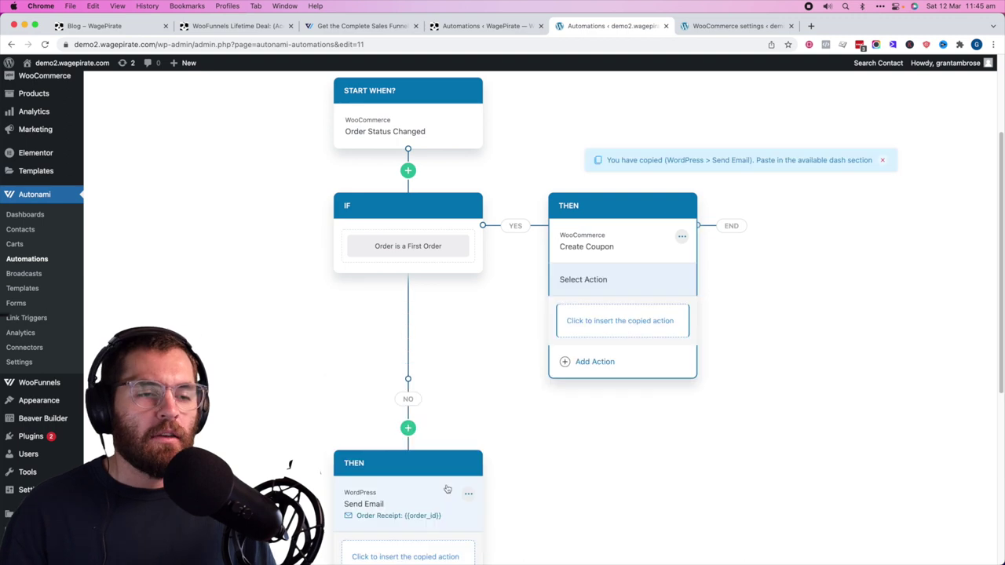
{"action": "scroll", "coordinate": [440, 471], "scroll_direction": "down", "scroll_amount": 1}
{"action": "left_click", "coordinate": [467, 483]}
{"action": "left_click", "coordinate": [545, 488]}
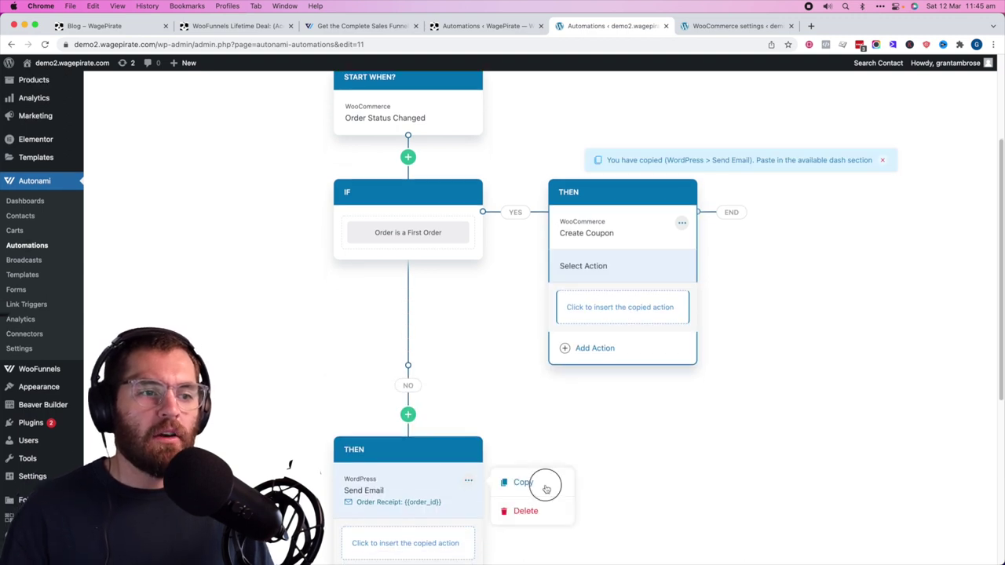
{"action": "left_click", "coordinate": [625, 314]}
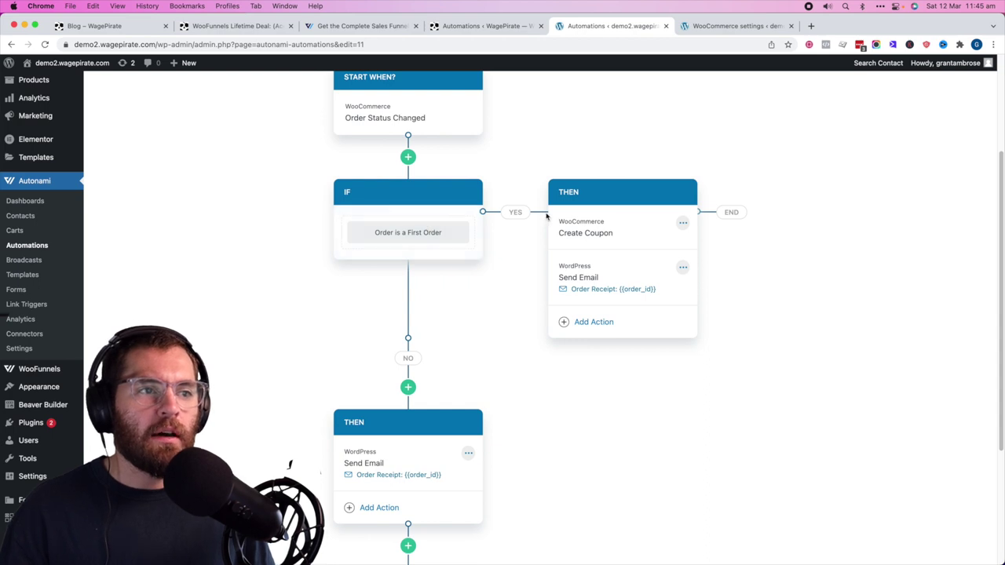
{"action": "left_click", "coordinate": [578, 278]}
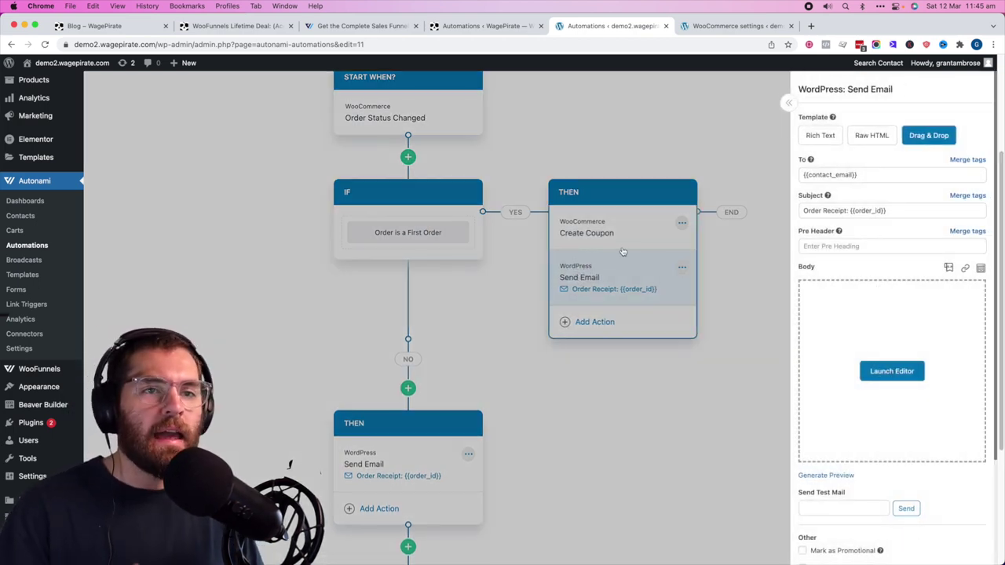
{"action": "left_click", "coordinate": [507, 318]}
{"action": "scroll", "coordinate": [471, 251], "scroll_direction": "down", "scroll_amount": 1}
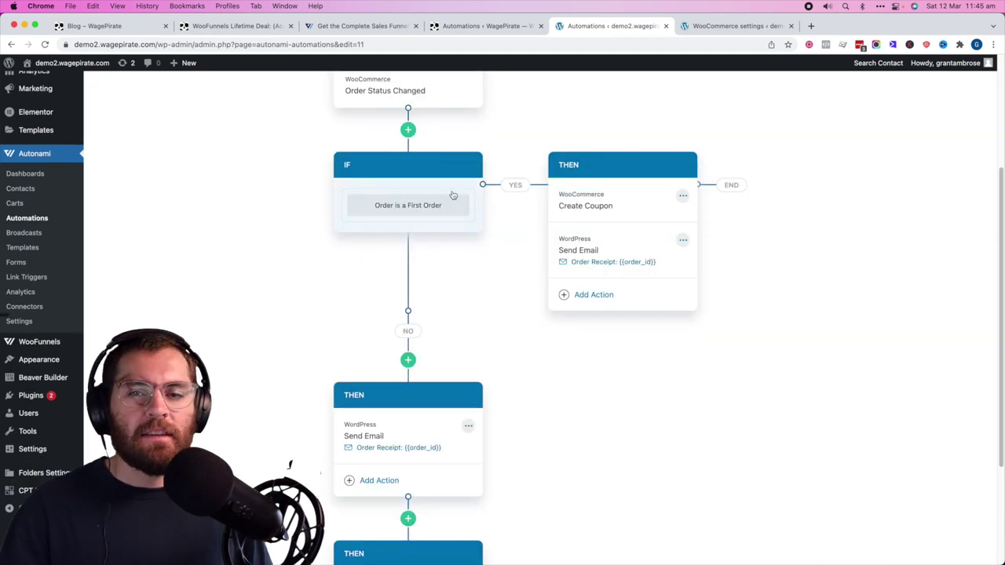
{"action": "scroll", "coordinate": [442, 209], "scroll_direction": "down", "scroll_amount": 3}
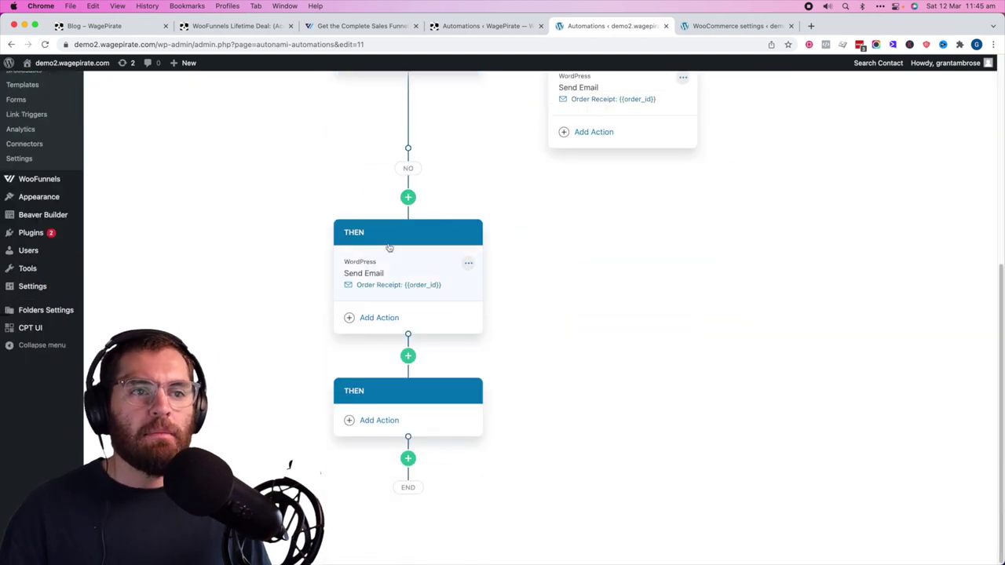
{"action": "scroll", "coordinate": [433, 289], "scroll_direction": "up", "scroll_amount": 1}
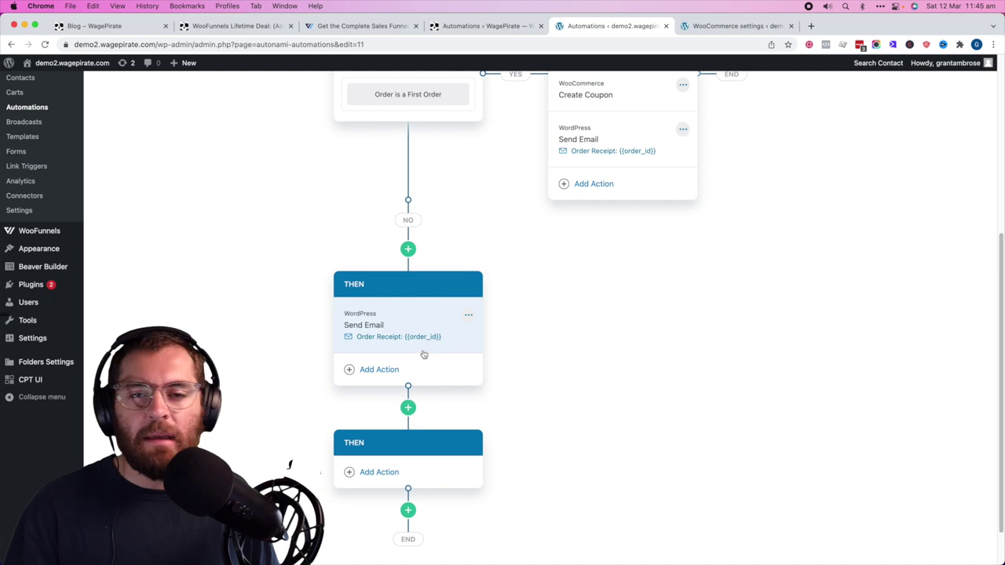
{"action": "scroll", "coordinate": [427, 353], "scroll_direction": "up", "scroll_amount": 5}
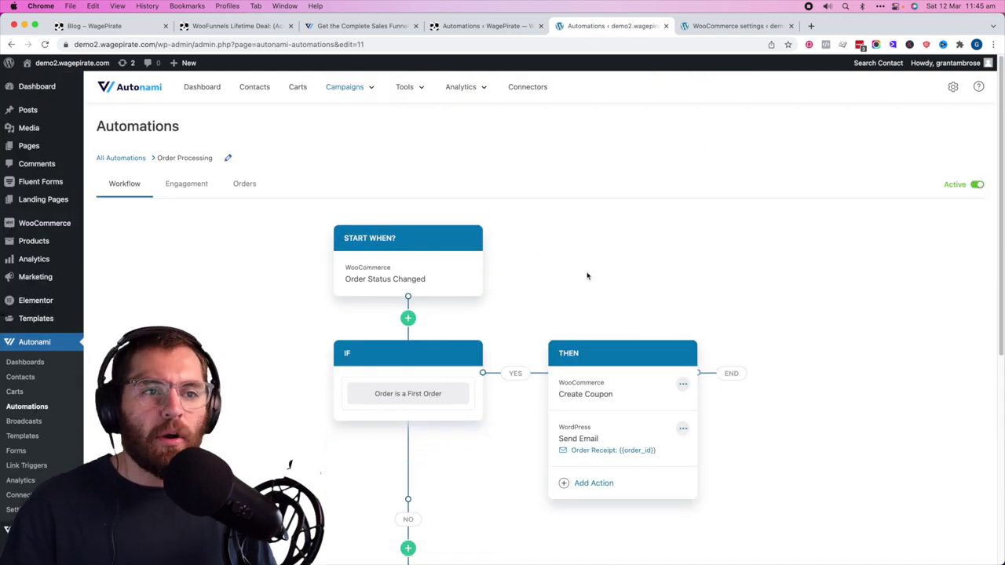
- Switch to the WooFunnels pricing tab and highlight the Funnel Builder + Autonami plan title
{"action": "scroll", "coordinate": [579, 288], "scroll_direction": "down", "scroll_amount": 2}
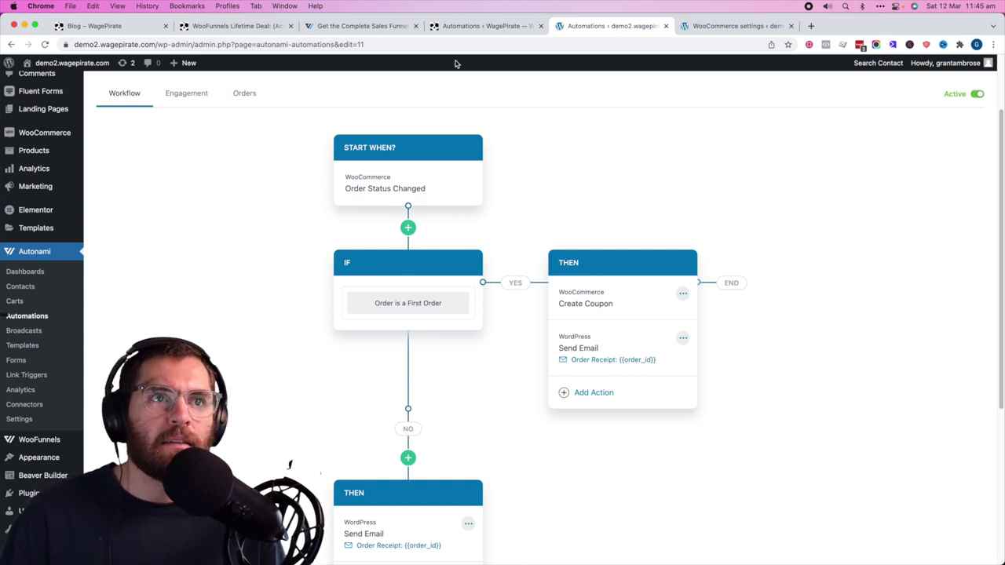
{"action": "left_click", "coordinate": [361, 26]}
{"action": "left_click_drag", "start_coordinate": [626, 260], "coordinate": [559, 258]}
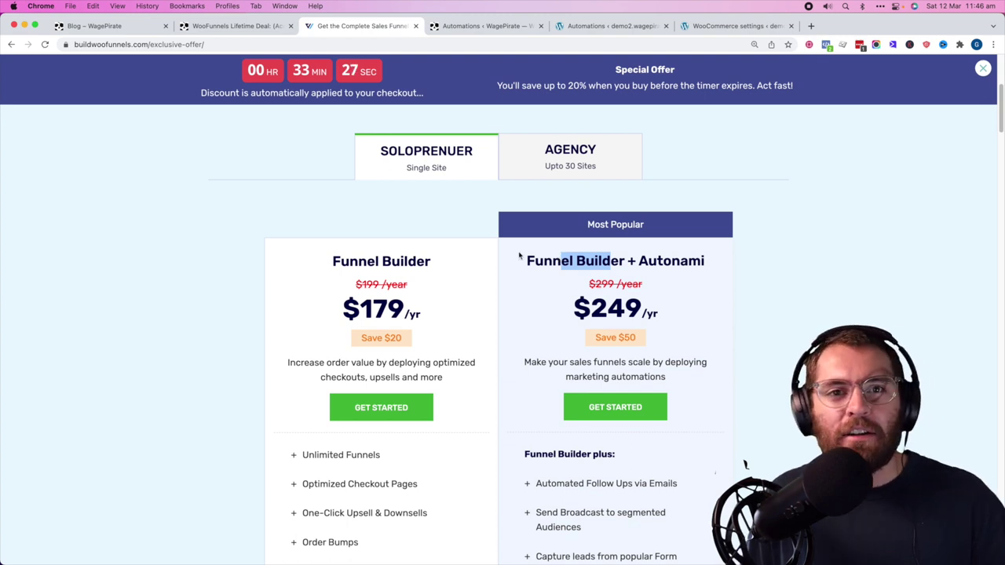
- Highlight the Autonami and Funnel Builder parts of the bundle plan title while explaining
{"action": "left_click", "coordinate": [583, 256]}
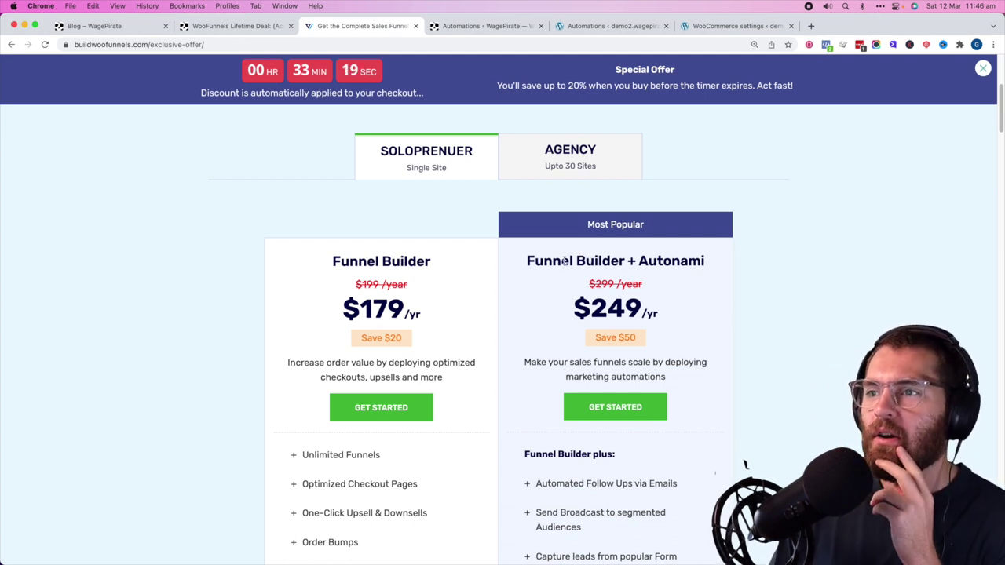
{"action": "left_click_drag", "start_coordinate": [563, 260], "coordinate": [616, 263]}
{"action": "left_click", "coordinate": [742, 264]}
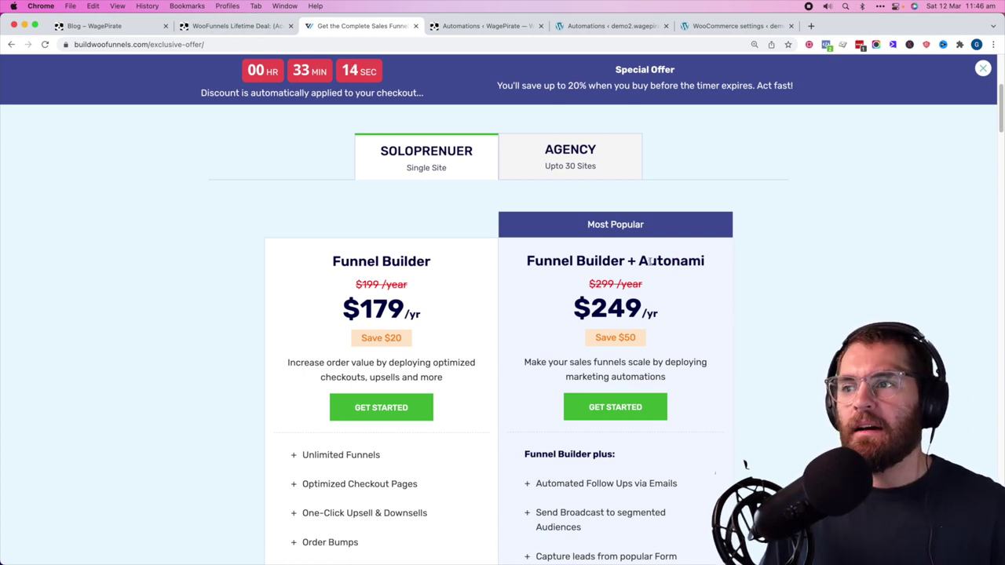
{"action": "left_click_drag", "start_coordinate": [688, 261], "coordinate": [662, 261]}
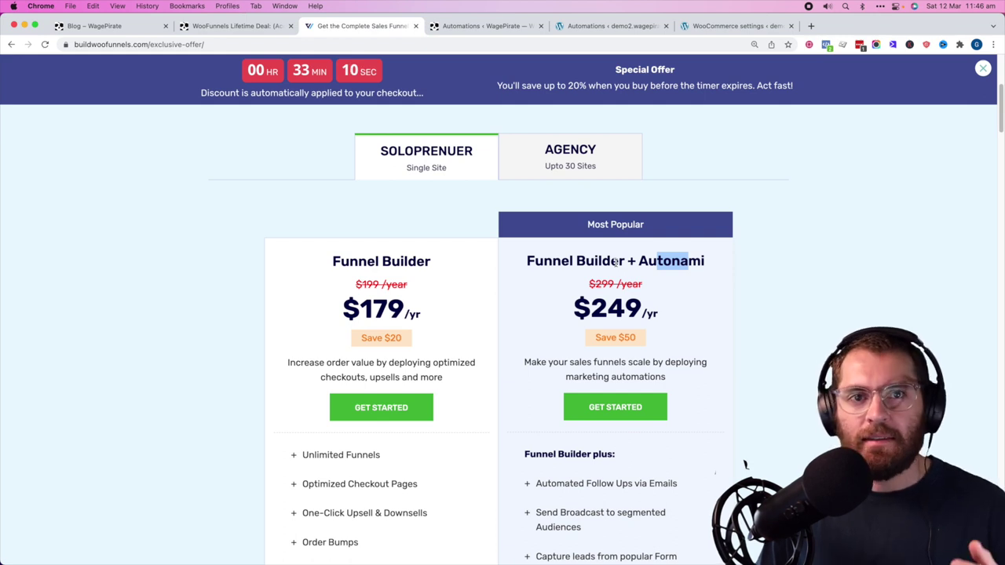
{"action": "left_click_drag", "start_coordinate": [623, 262], "coordinate": [553, 260]}
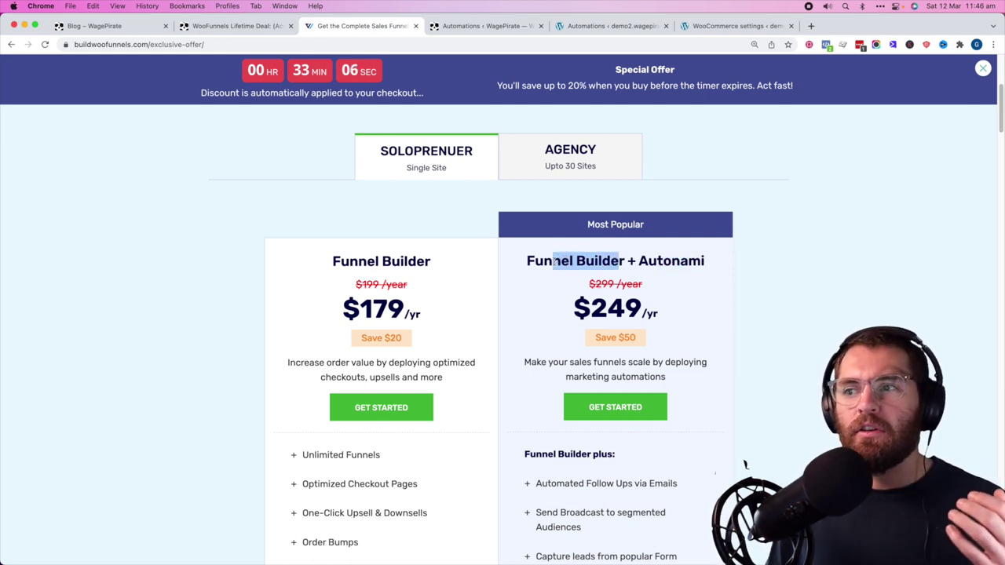
{"action": "left_click_drag", "start_coordinate": [559, 261], "coordinate": [680, 260]}
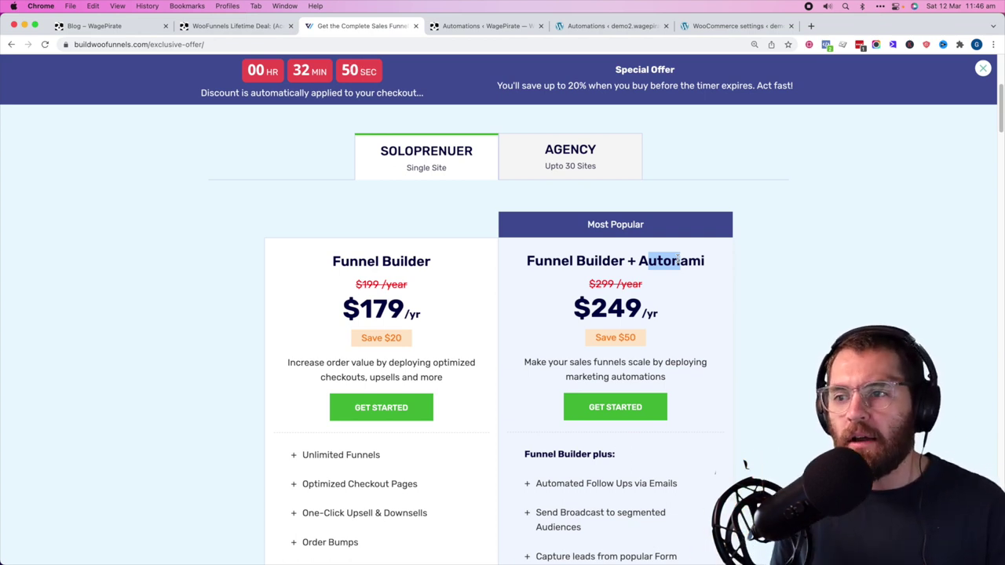
- Show the Agency plan prices, with Funnel Builder + Autonami at $399/yr
{"action": "left_click", "coordinate": [572, 309]}
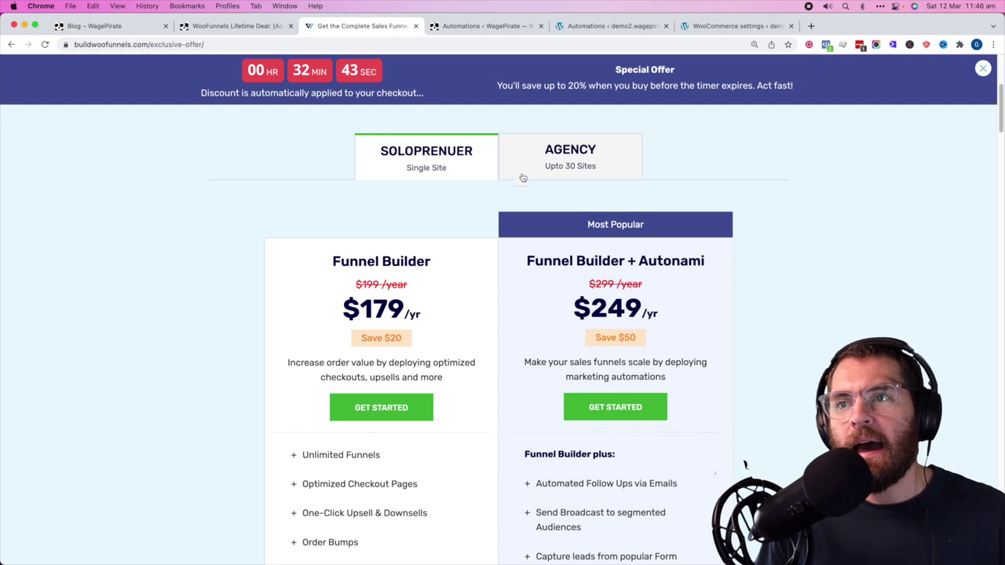
{"action": "left_click_drag", "start_coordinate": [532, 262], "coordinate": [648, 262]}
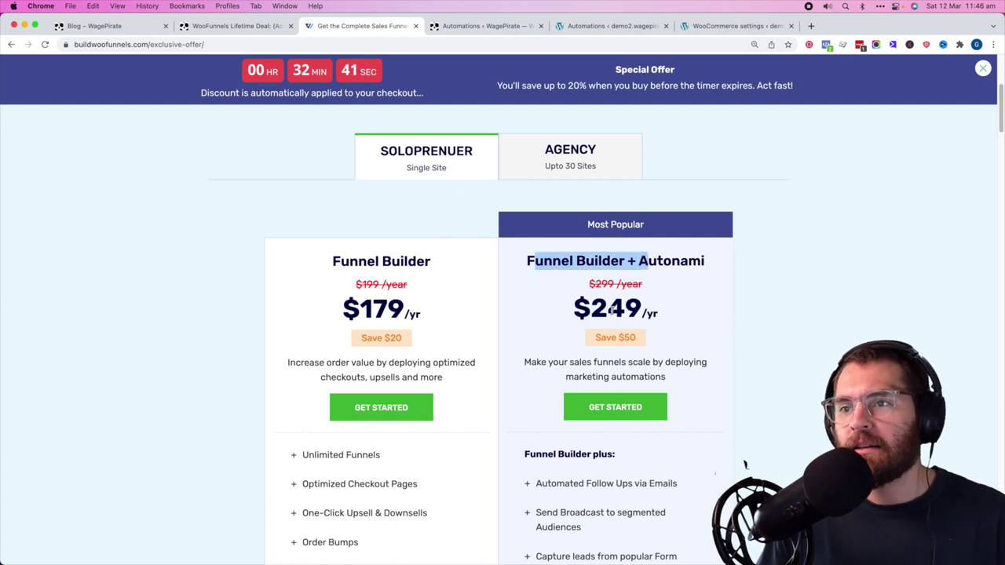
{"action": "left_click_drag", "start_coordinate": [584, 262], "coordinate": [691, 262]}
{"action": "left_click", "coordinate": [691, 262]}
{"action": "scroll", "coordinate": [689, 275], "scroll_direction": "down", "scroll_amount": 1}
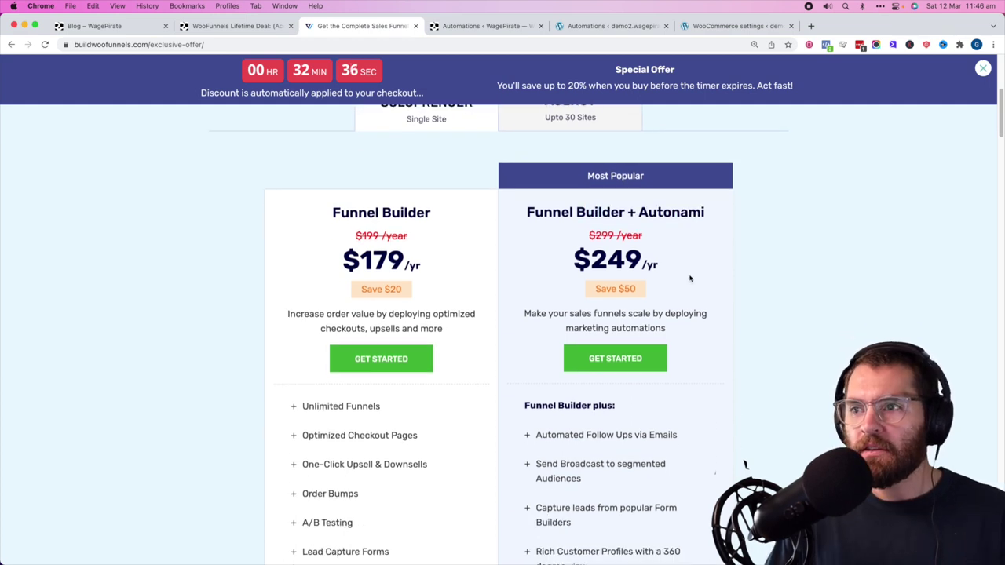
{"action": "scroll", "coordinate": [733, 214], "scroll_direction": "up", "scroll_amount": 2}
{"action": "left_click", "coordinate": [578, 196]}
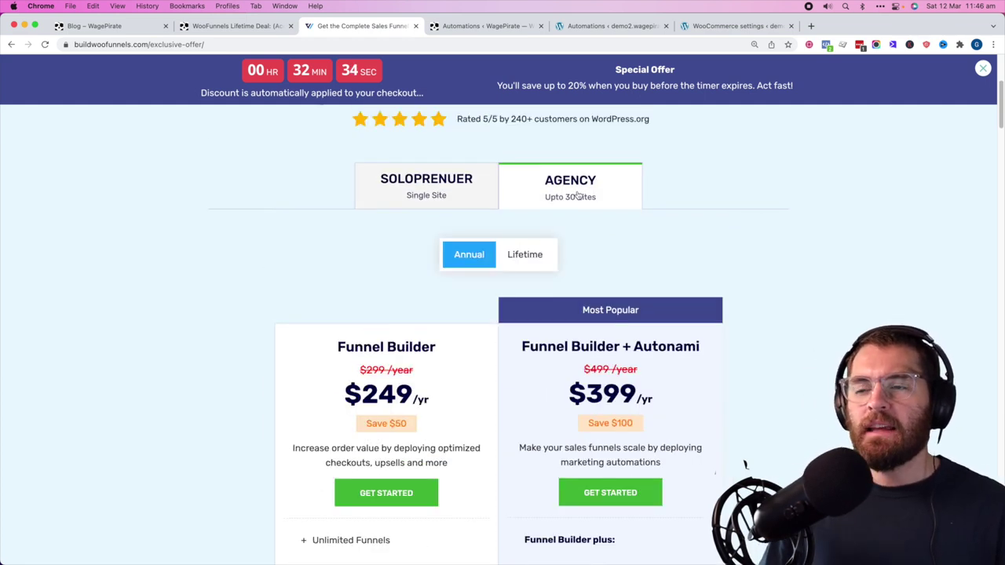